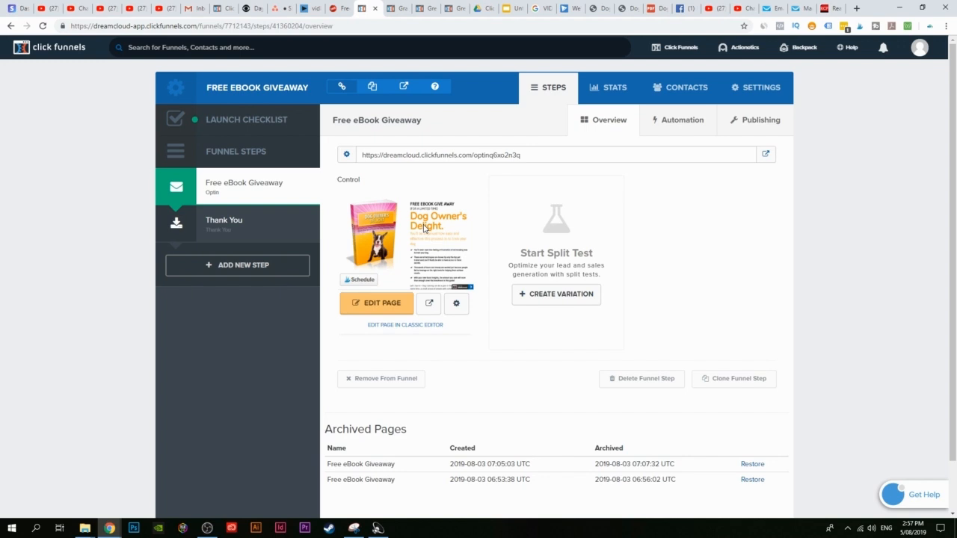
# Step: Create a new funnel step named Sales Page
pyautogui.click(248, 269)
pyautogui.write('s')
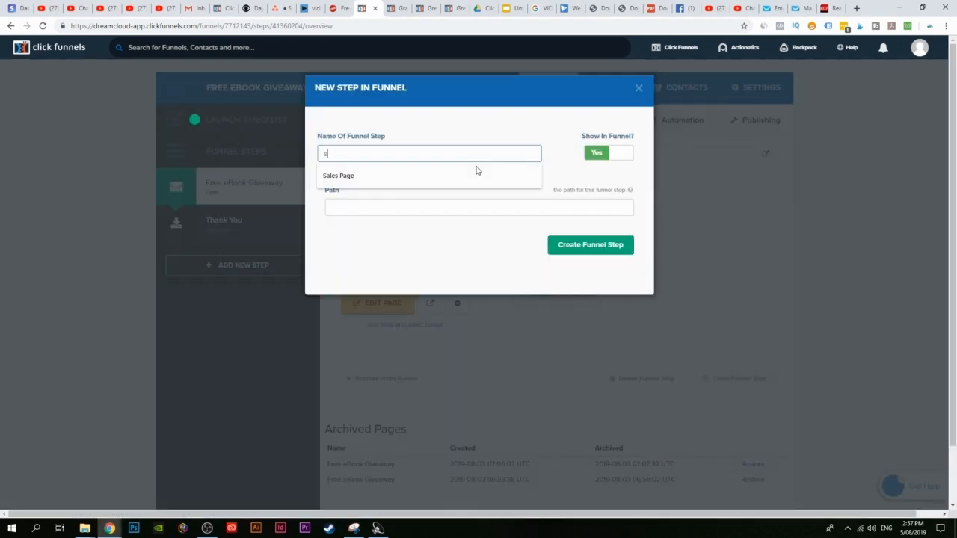
pyautogui.write('ALES')
pyautogui.click(474, 175)
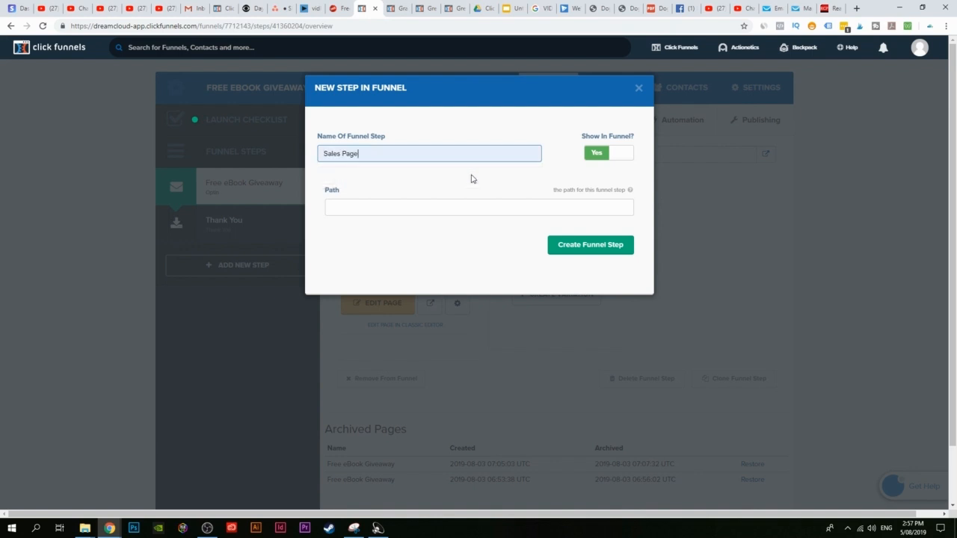
pyautogui.click(587, 253)
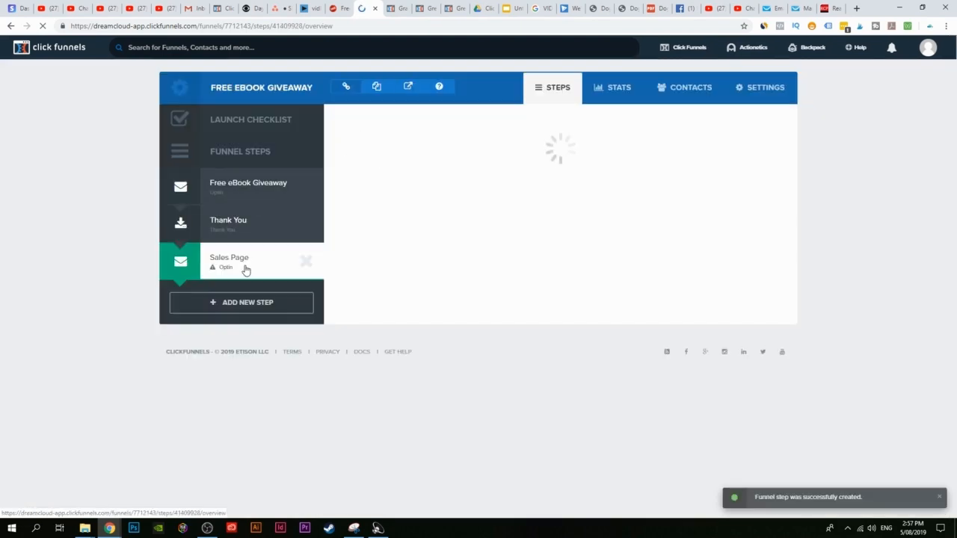
# Step: Browse the Sales Page templates, then delete the Sales Page step
pyautogui.click(395, 119)
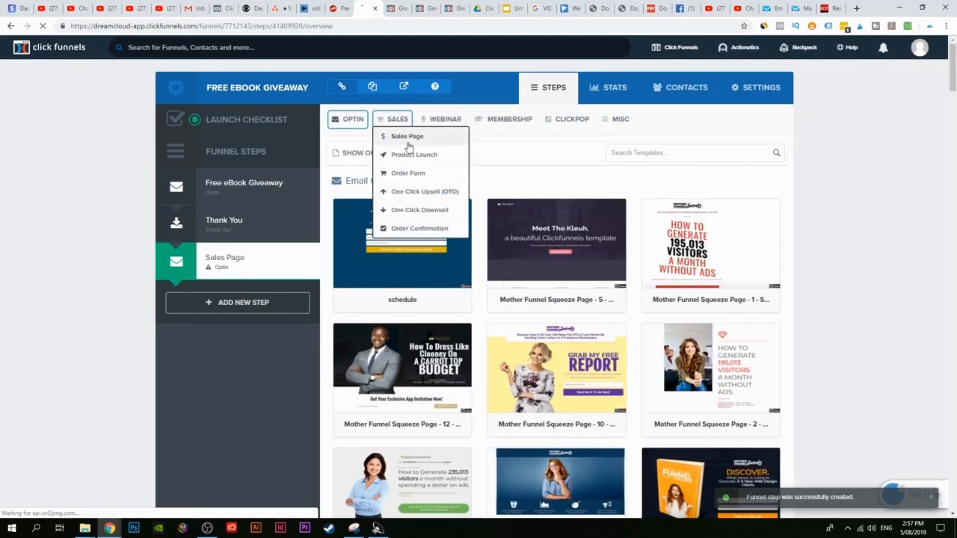
pyautogui.click(410, 138)
pyautogui.scroll(-2, 311, 495)
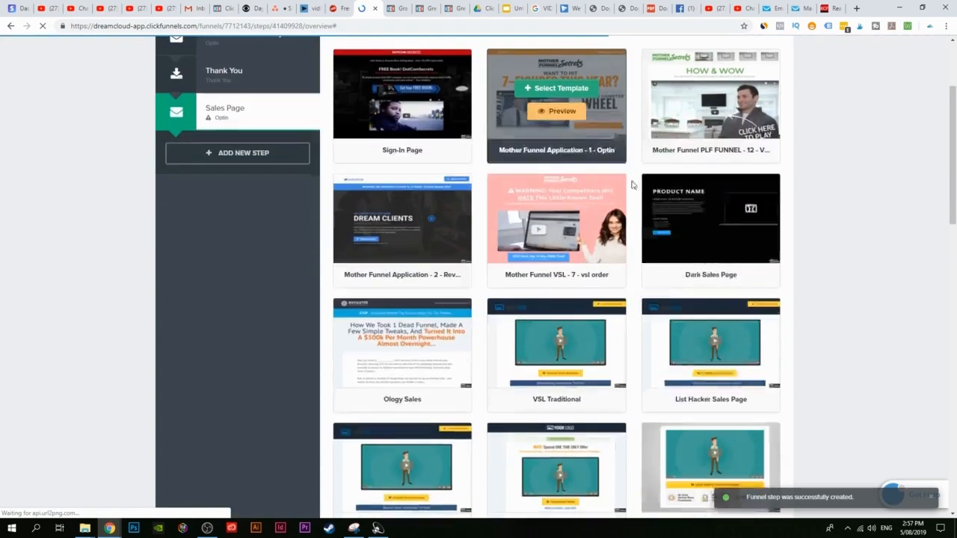
pyautogui.scroll(-3, 491, 380)
pyautogui.scroll(7, 556, 417)
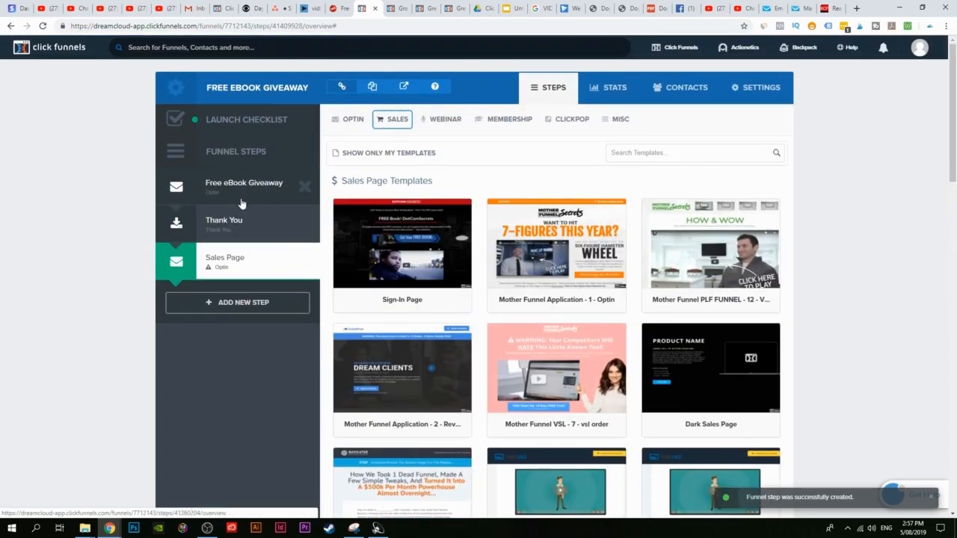
pyautogui.click(310, 264)
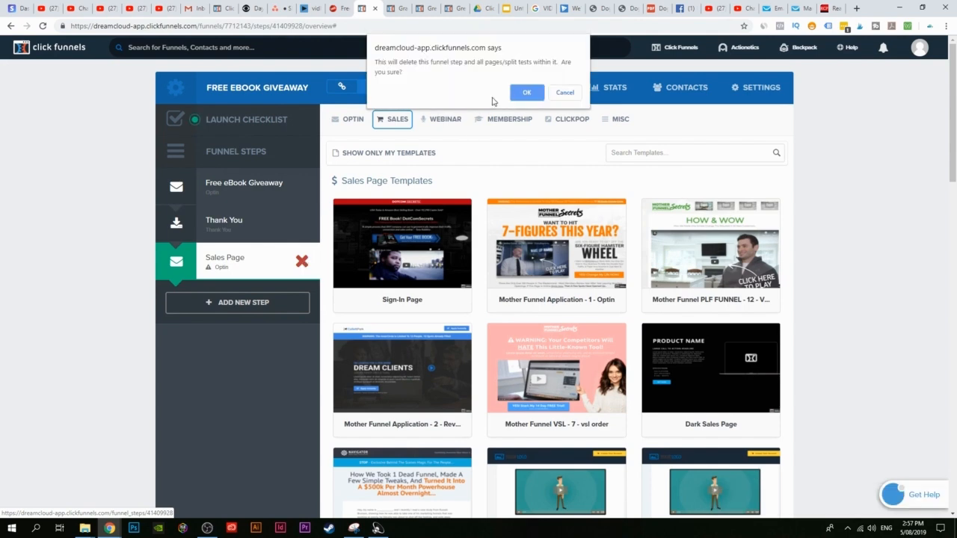
pyautogui.click(521, 94)
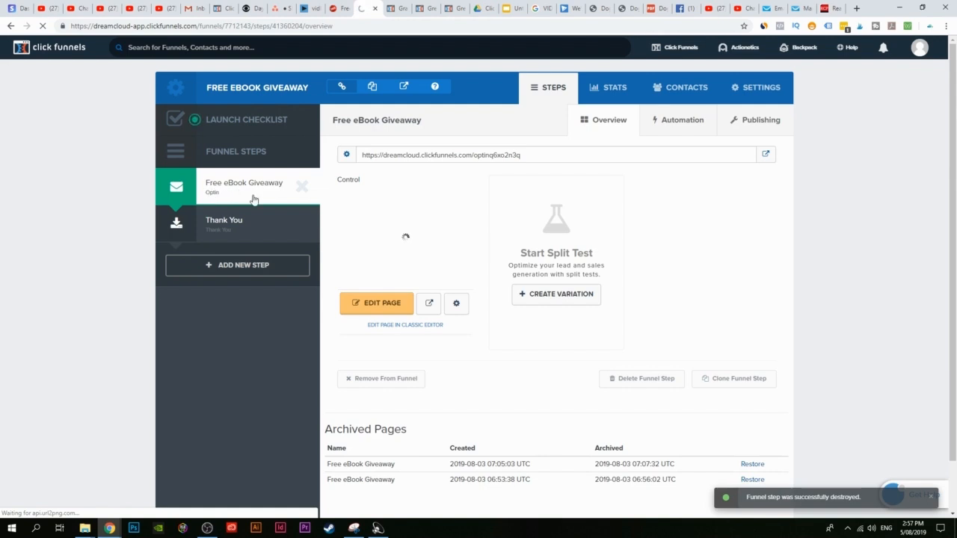
# Step: Open the Free eBook Giveaway page and delete its name field, email field and sign-up button
pyautogui.click(404, 299)
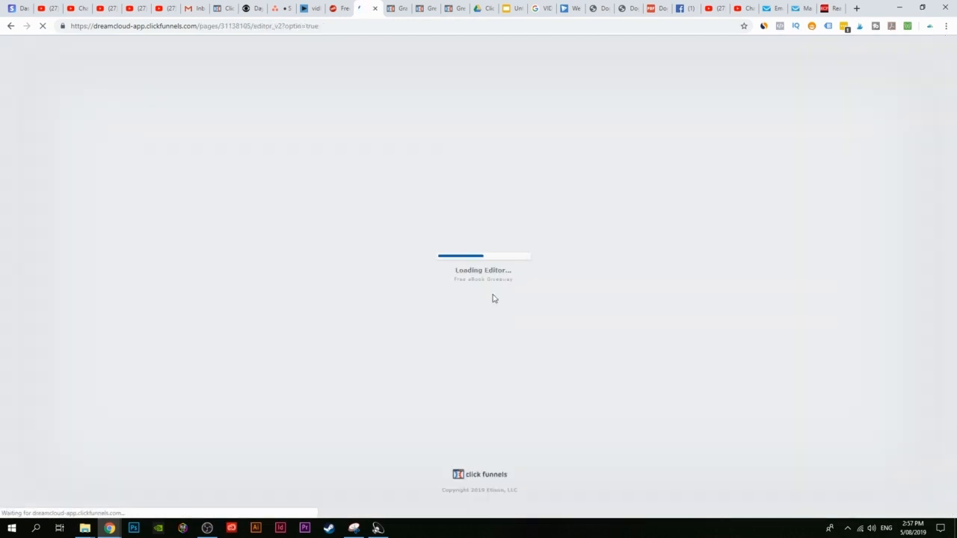
pyautogui.scroll(-2, 582, 307)
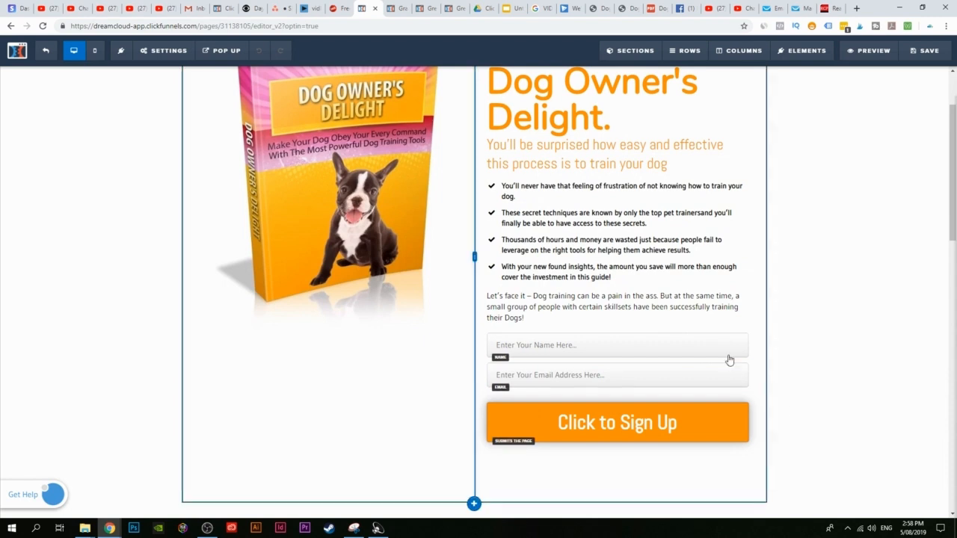
pyautogui.click(739, 327)
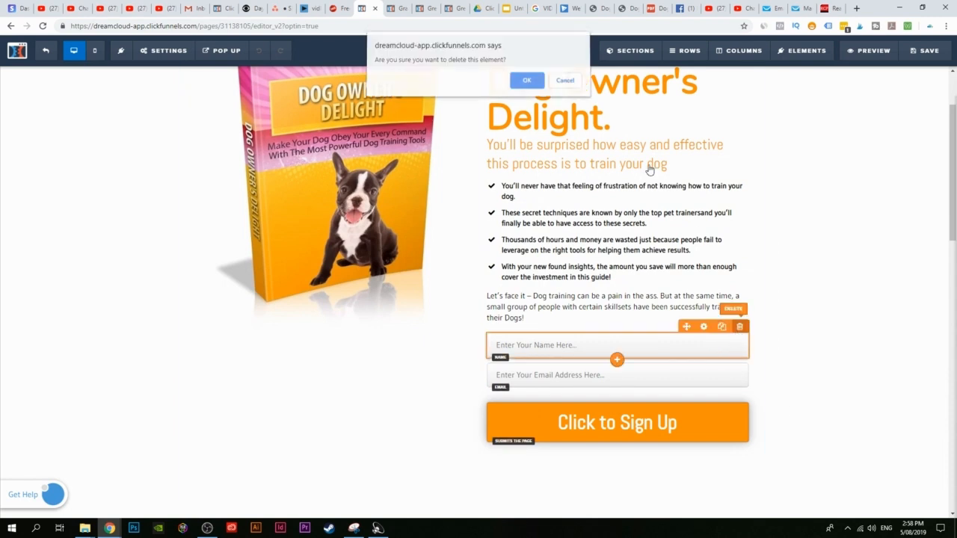
pyautogui.press('Return')
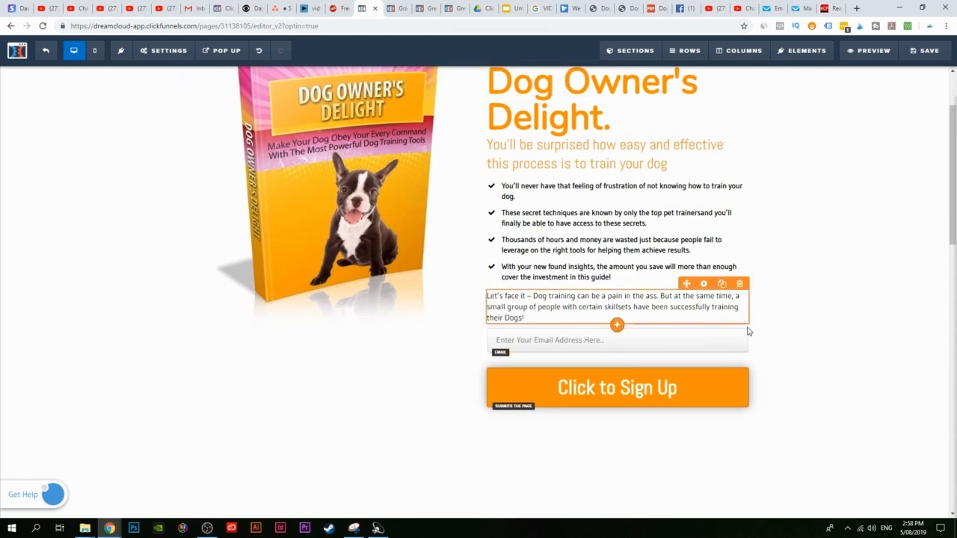
pyautogui.click(739, 321)
pyautogui.click(521, 79)
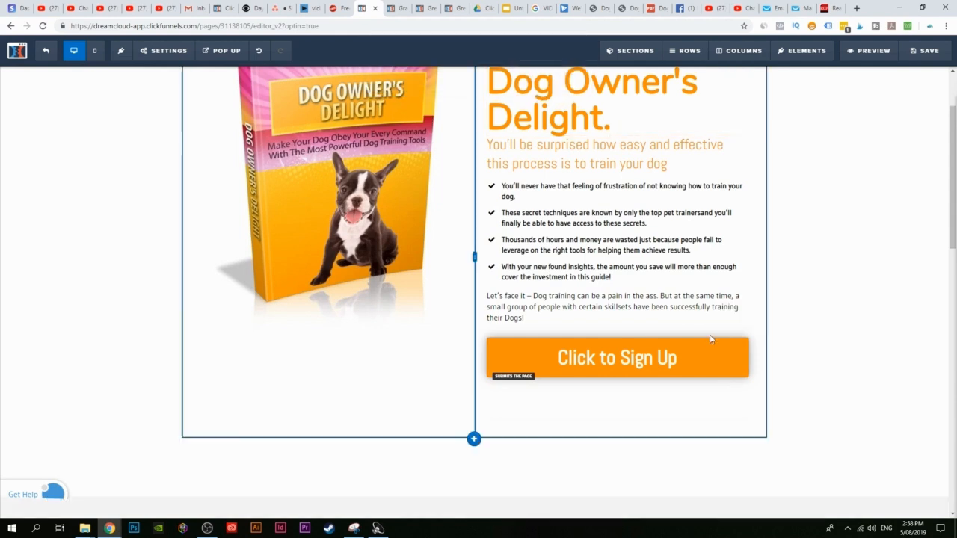
pyautogui.click(739, 331)
pyautogui.click(524, 80)
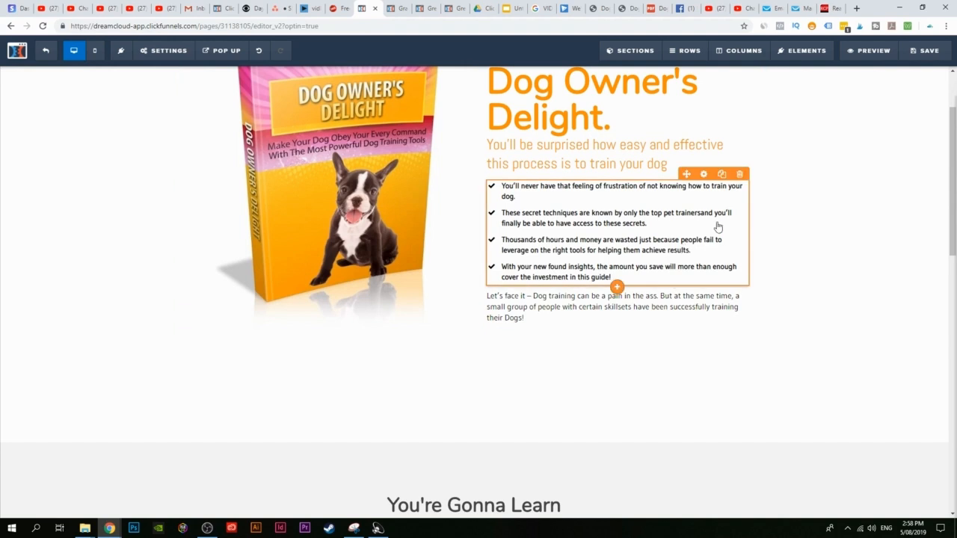
pyautogui.moveTo(804, 56)
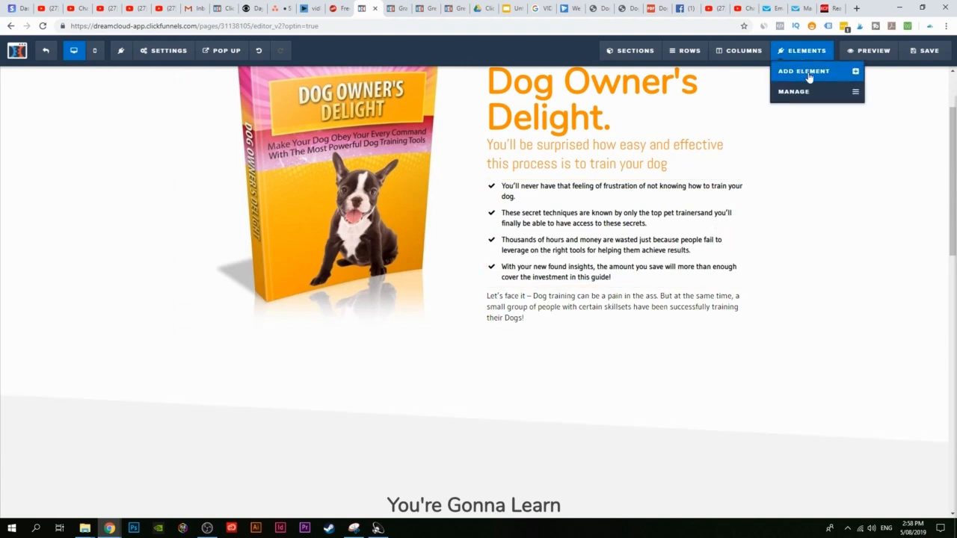
# Step: Drag a Button element beneath the paragraph and open the new Click to Sign Up button's settings
pyautogui.click(810, 77)
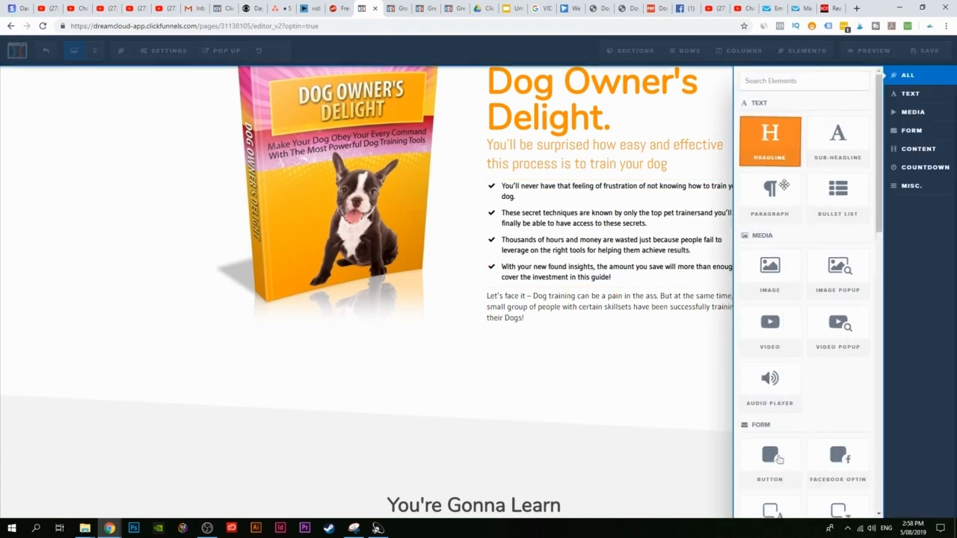
pyautogui.scroll(-2, 802, 320)
pyautogui.moveTo(778, 312); pyautogui.dragTo(620, 321)
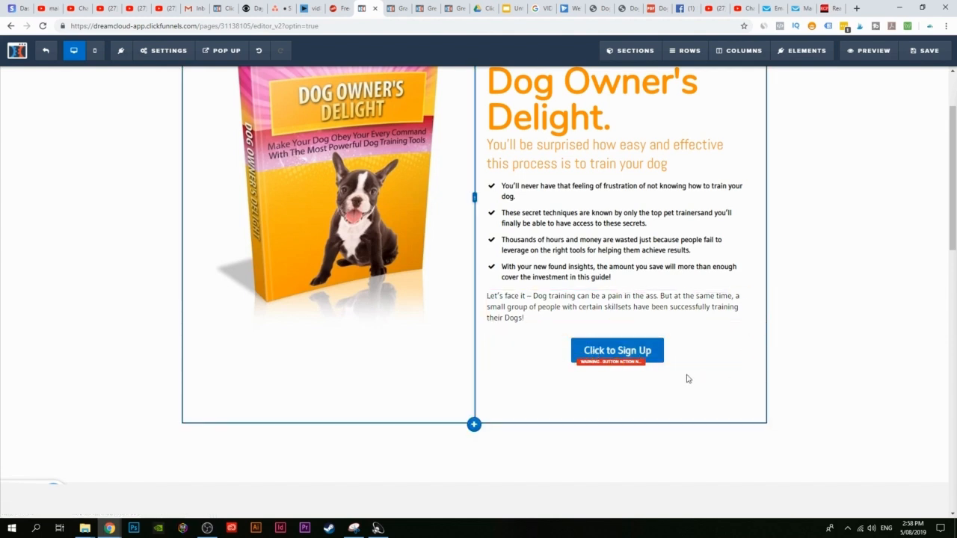
pyautogui.click(618, 351)
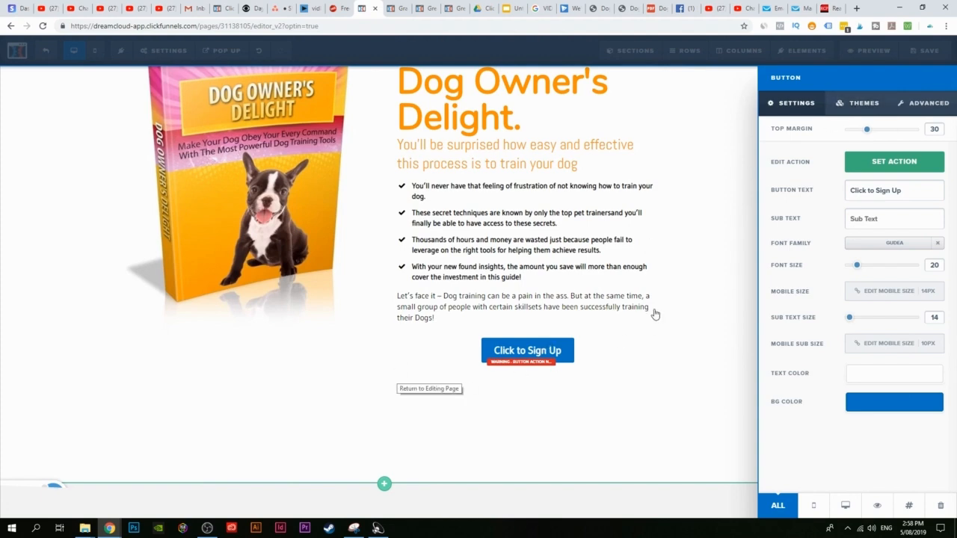
# Step: Set the button width to Fill Width and change its text to 'BUY NOW'
pyautogui.click(928, 107)
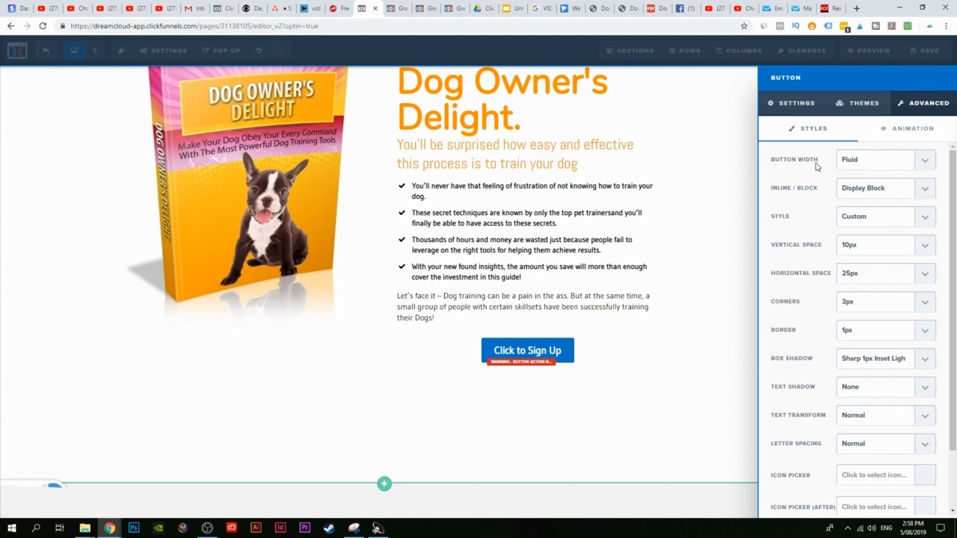
pyautogui.click(928, 162)
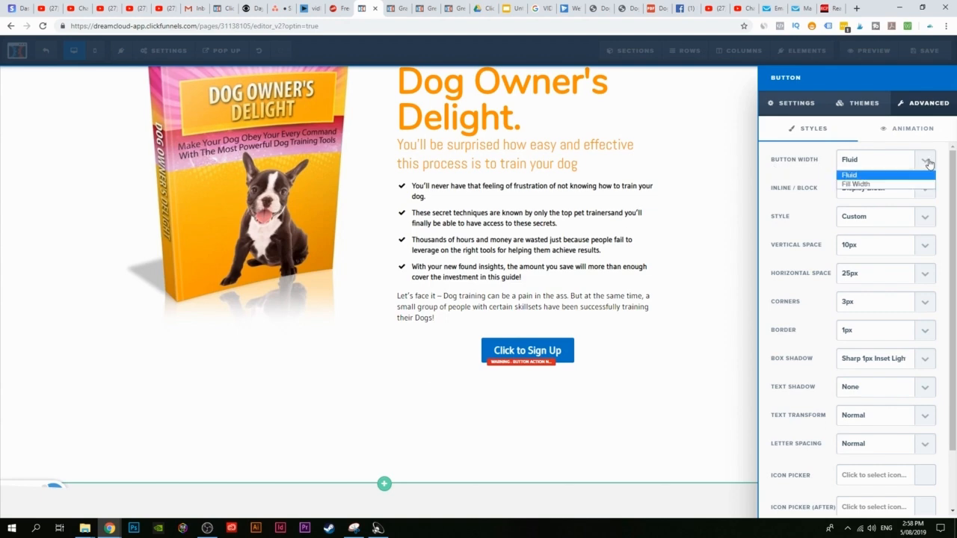
pyautogui.click(858, 184)
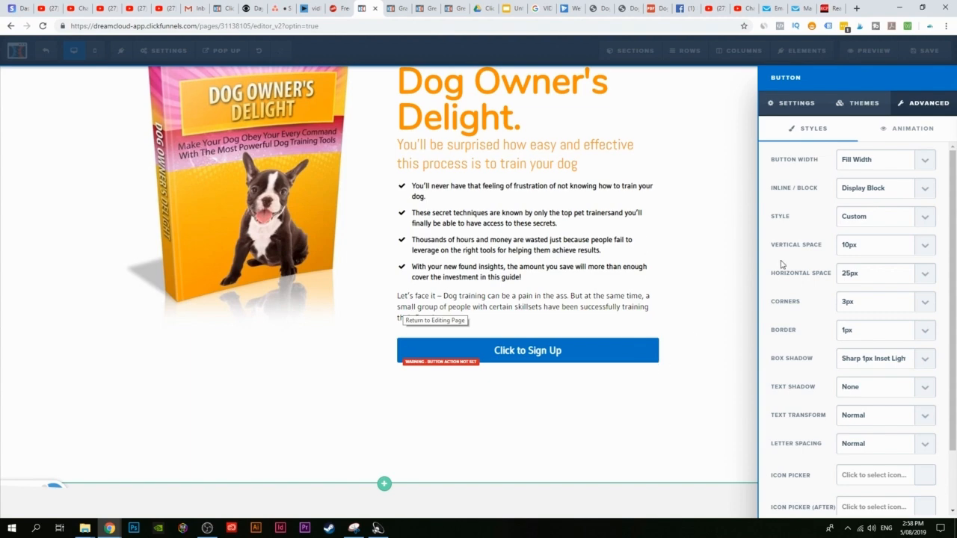
pyautogui.click(797, 104)
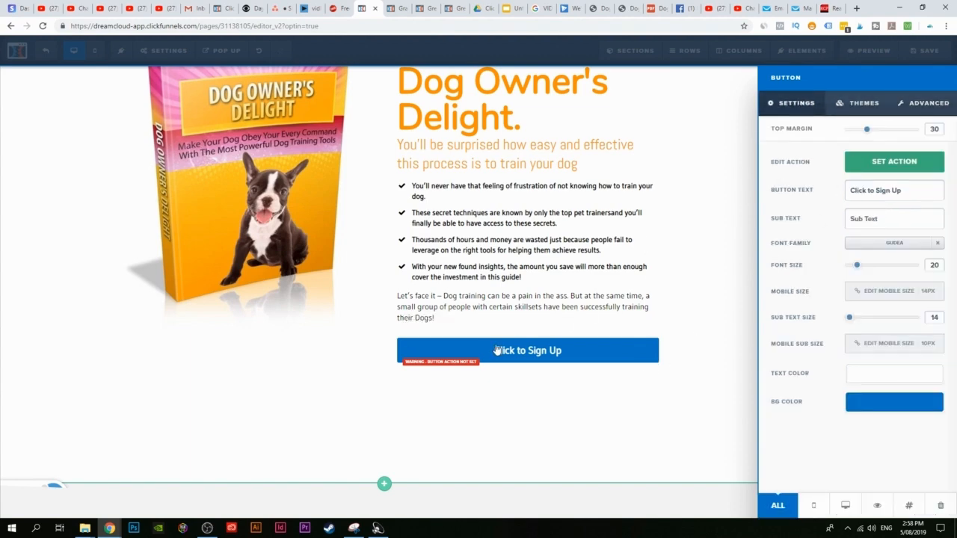
pyautogui.moveTo(899, 190); pyautogui.dragTo(840, 196)
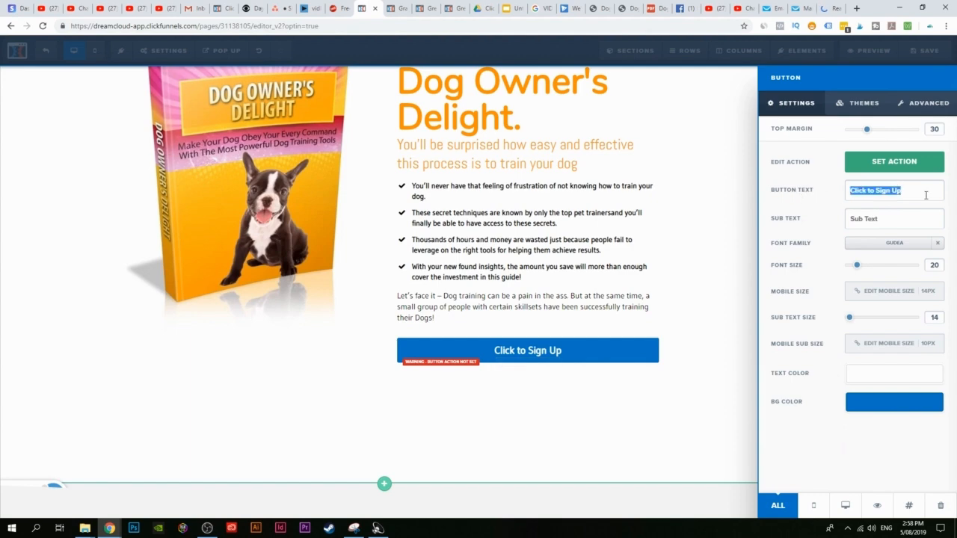
pyautogui.write('buy')
pyautogui.press('BackSpace')
pyautogui.press('BackSpace')
pyautogui.press('BackSpace')
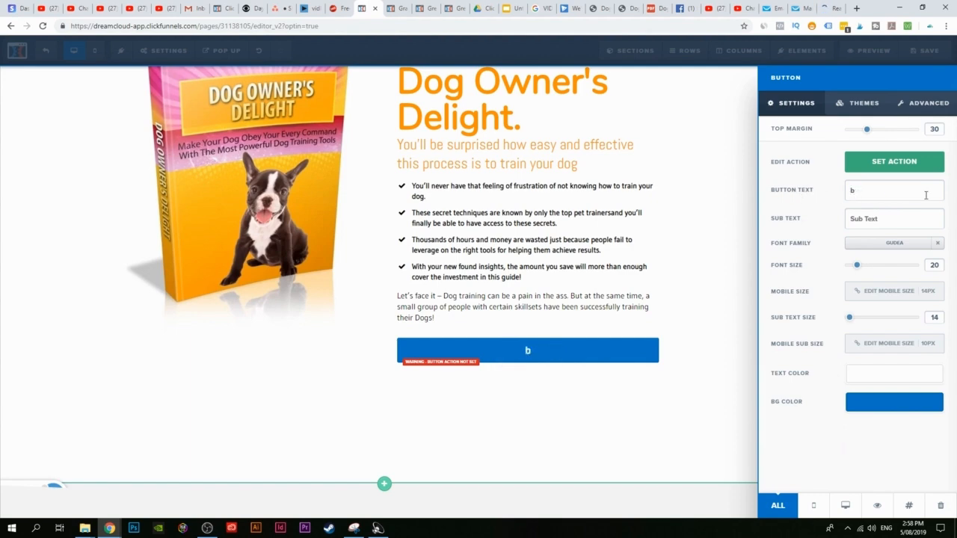
pyautogui.write('b')
pyautogui.press('BackSpace')
pyautogui.write('BUY NOW')
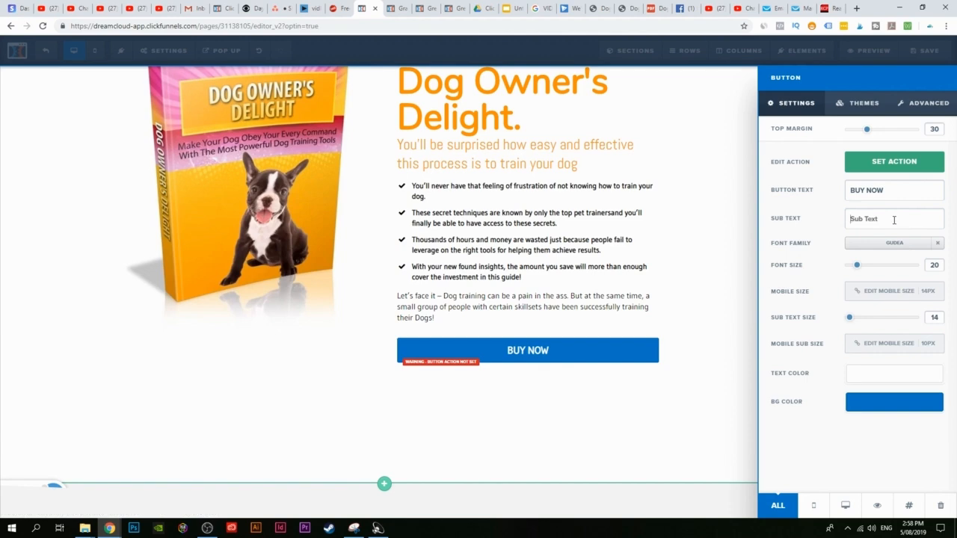
# Step: Give the button sub text '50% OFF FOR A LIMITED TIME' and an orange #ff9000 background
pyautogui.write('50% OFF FOR A LIMUI')
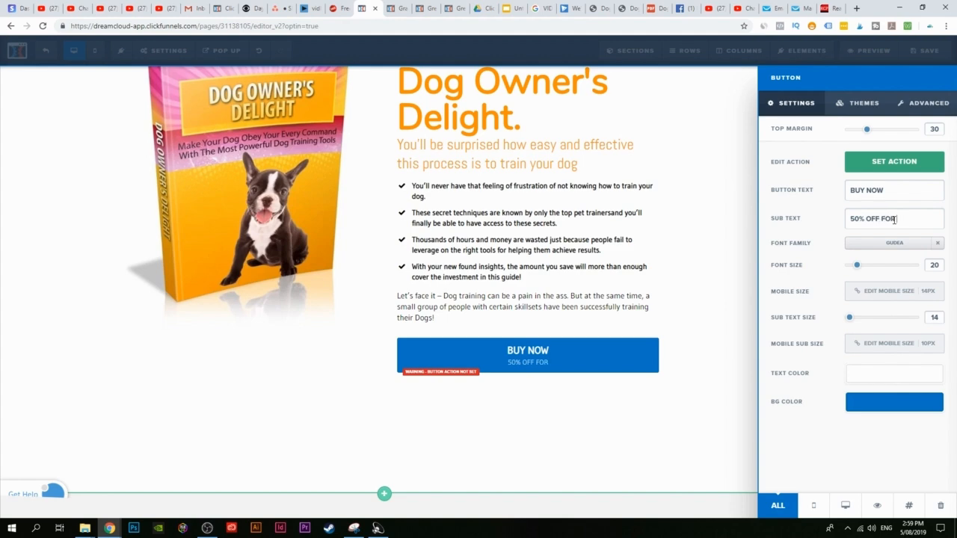
pyautogui.press('BackSpace')
pyautogui.press('BackSpace')
pyautogui.write('ITED TIME')
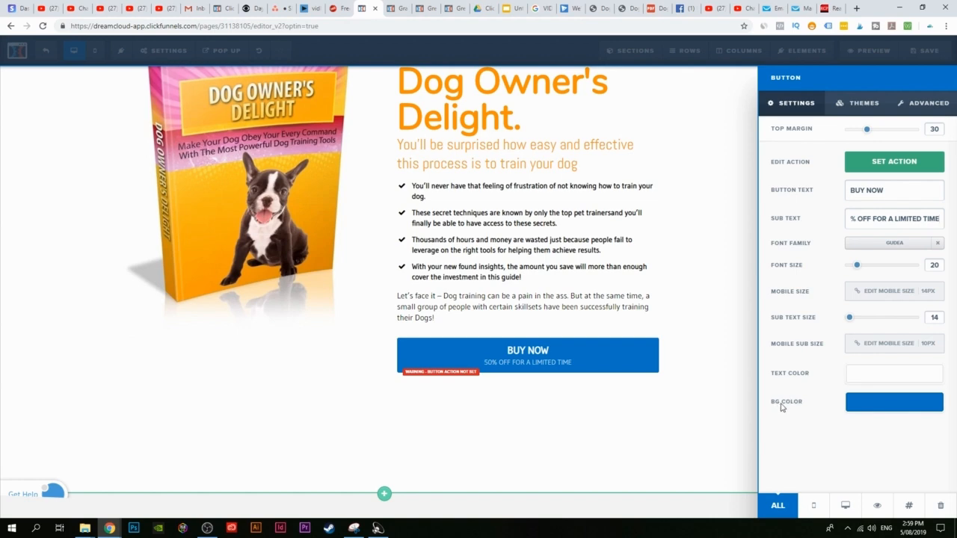
pyautogui.click(897, 411)
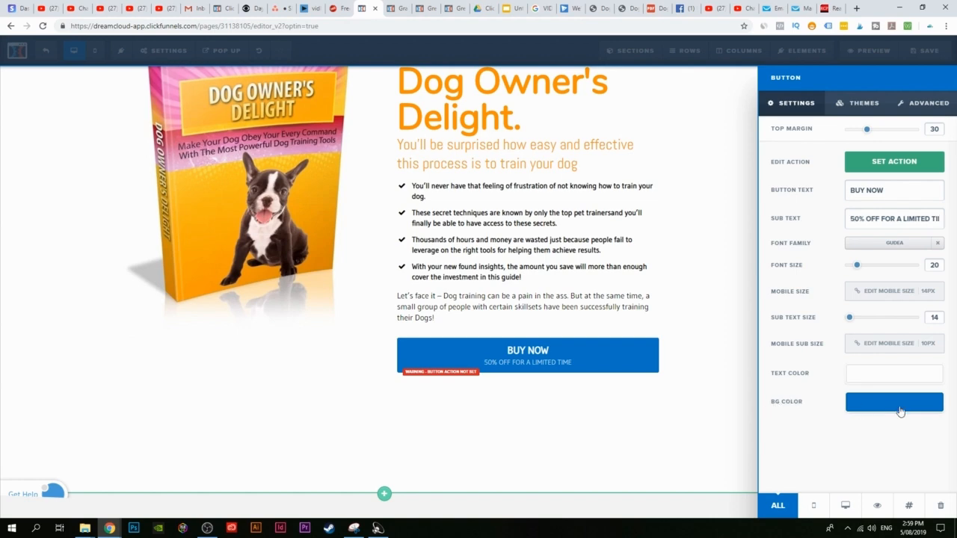
pyautogui.click(836, 349)
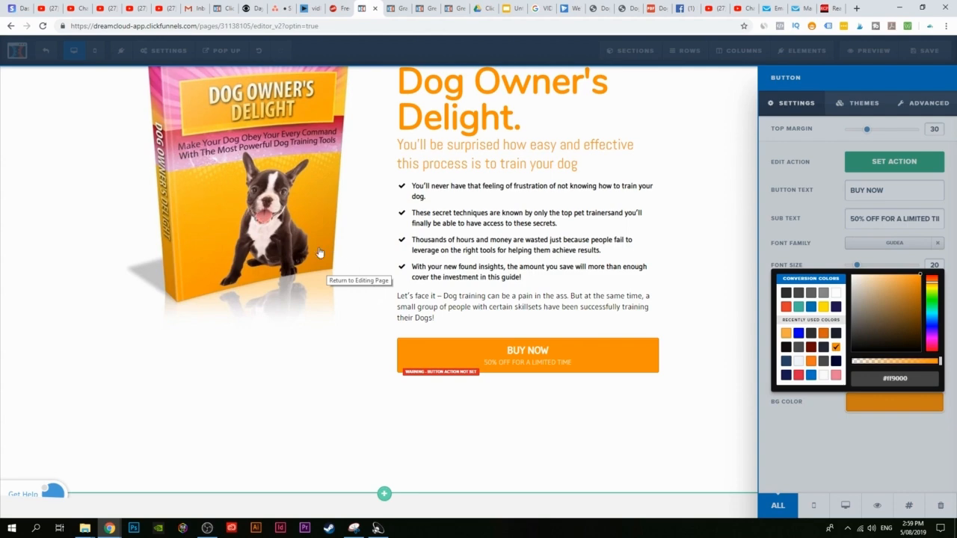
pyautogui.click(605, 309)
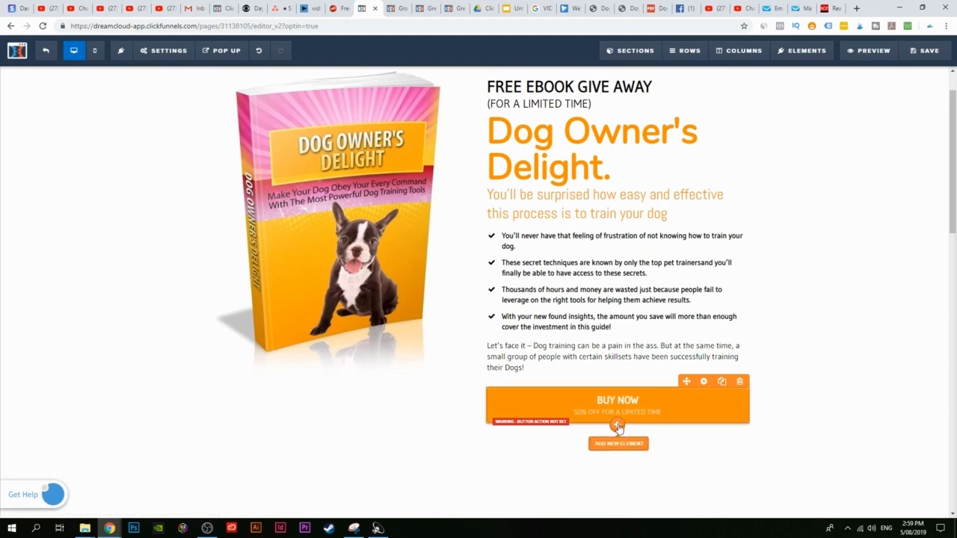
# Step: Add an Image element below BUY NOW using the stock Visa, MasterCard, Amex and Discover logos
pyautogui.click(617, 426)
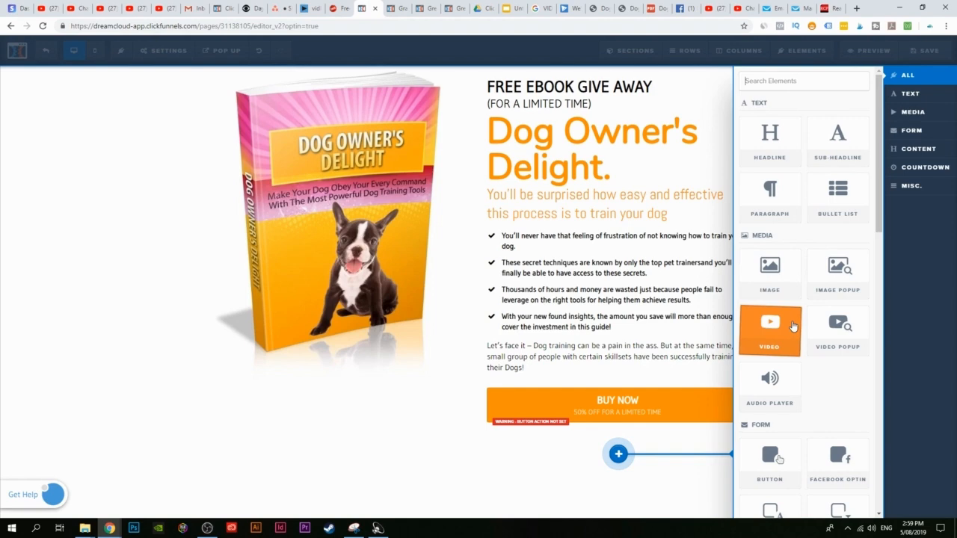
pyautogui.click(786, 293)
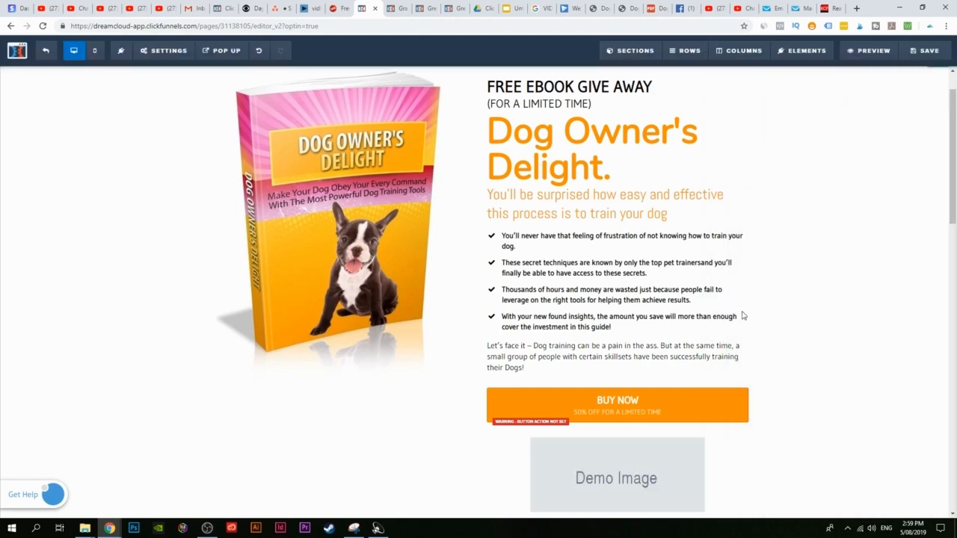
pyautogui.click(621, 479)
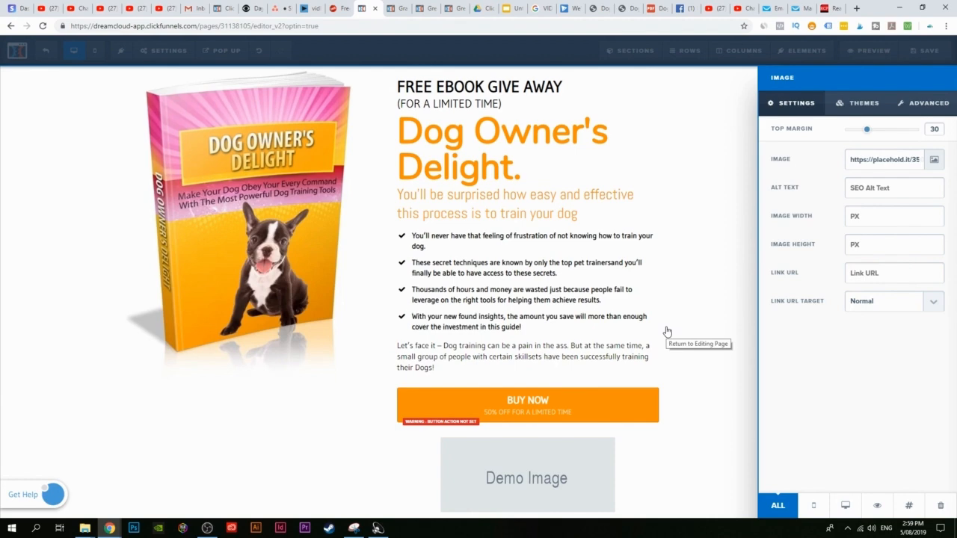
pyautogui.click(934, 160)
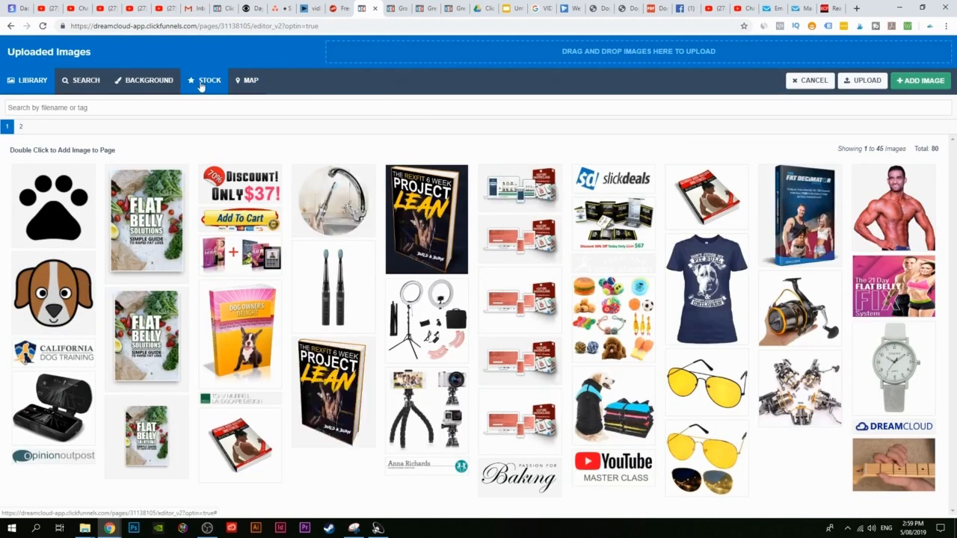
pyautogui.click(202, 87)
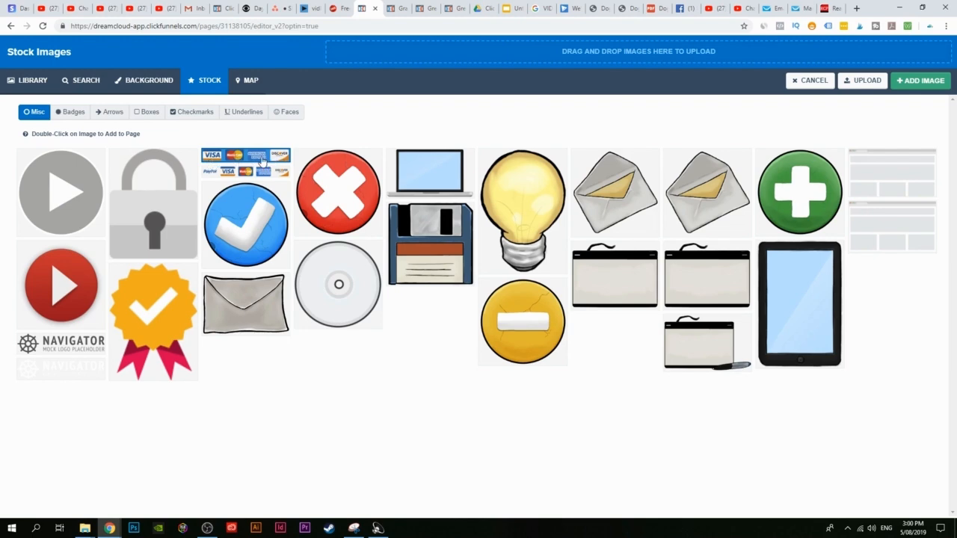
pyautogui.click(914, 84)
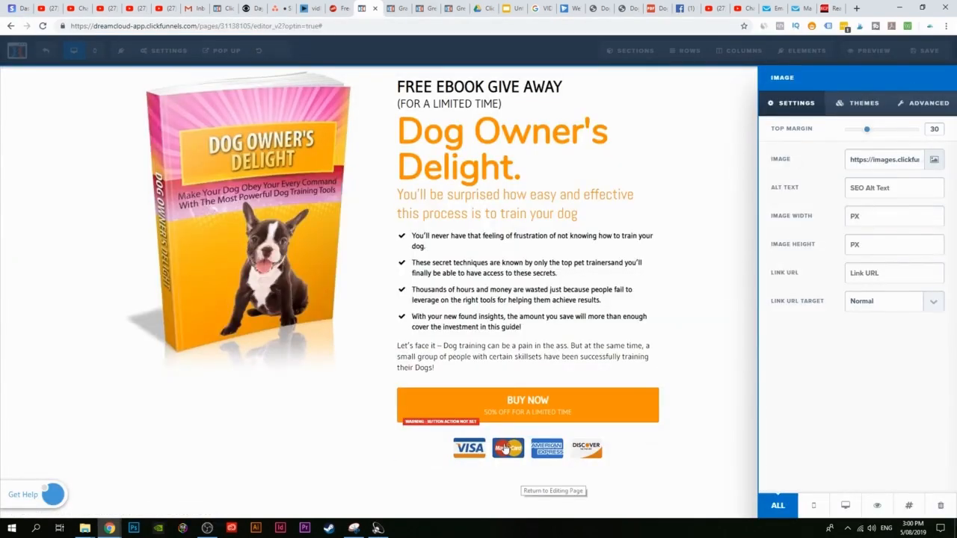
pyautogui.click(726, 406)
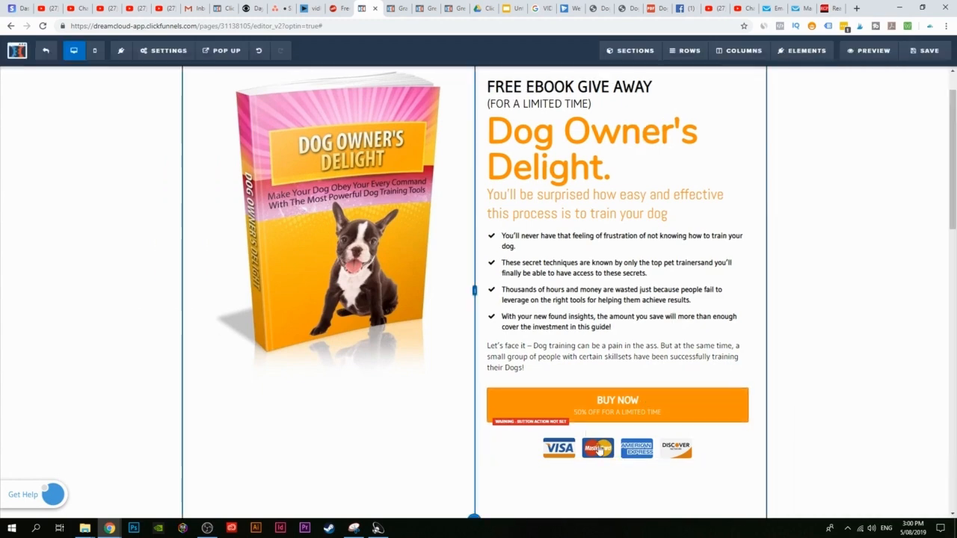
pyautogui.scroll(-1, 717, 383)
pyautogui.scroll(1, 711, 385)
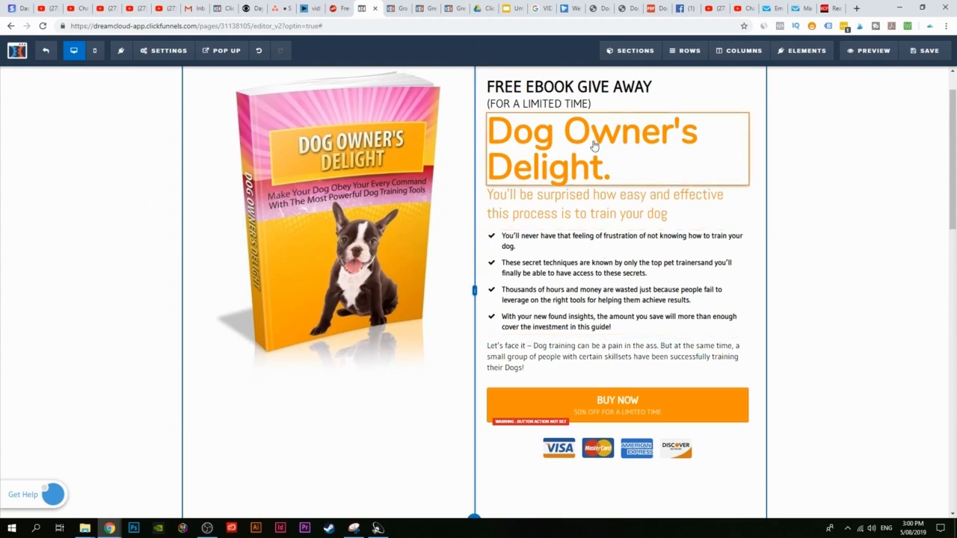
# Step: Insert a headline above BUY NOW reading '$15 $5 FOR A LIMITED TIME', striking through $15
pyautogui.click(618, 376)
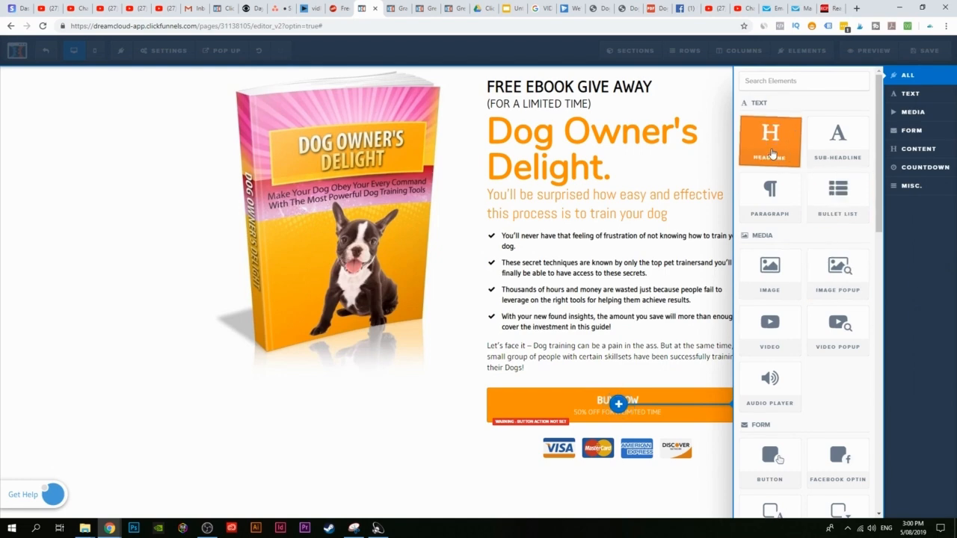
pyautogui.click(770, 142)
pyautogui.click(521, 398)
pyautogui.moveTo(521, 398); pyautogui.dragTo(724, 390)
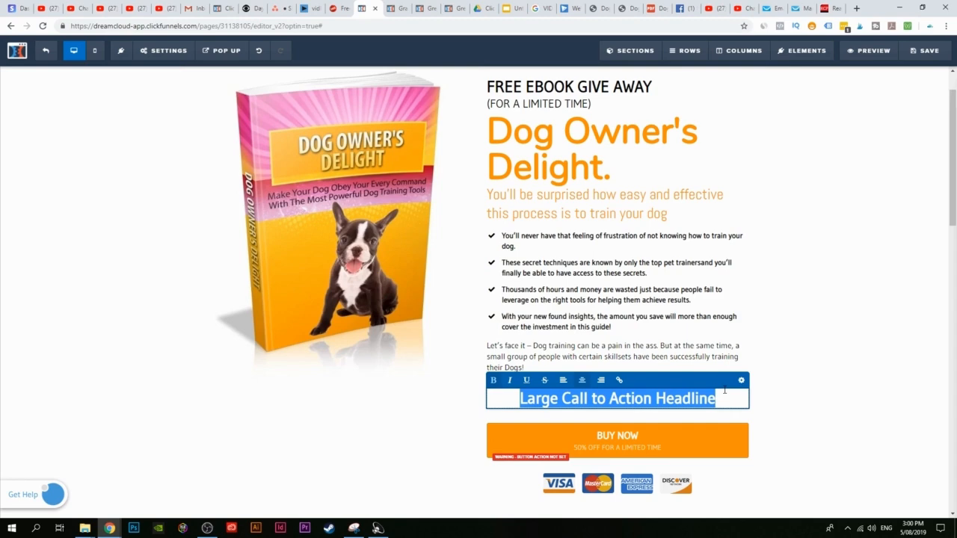
pyautogui.write('15')
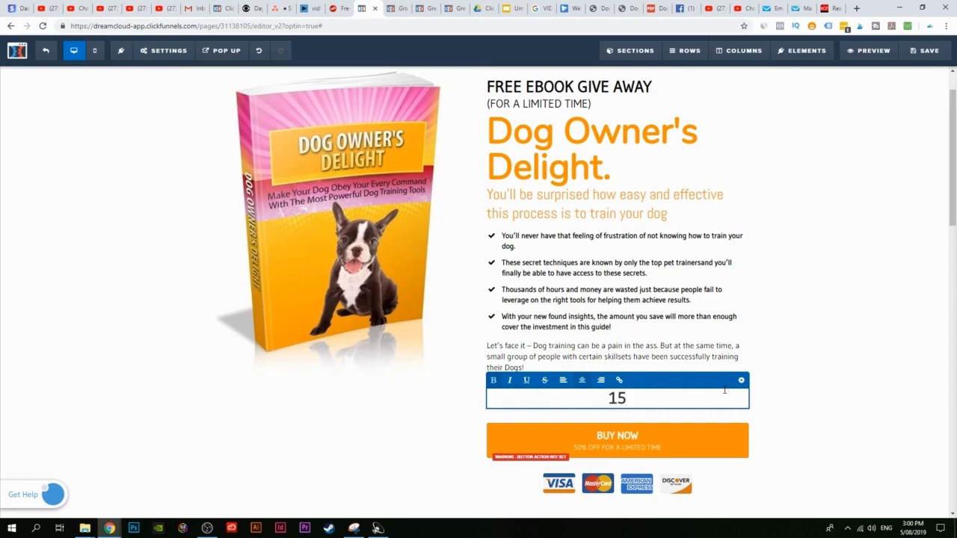
pyautogui.write('$')
pyautogui.write(' $5')
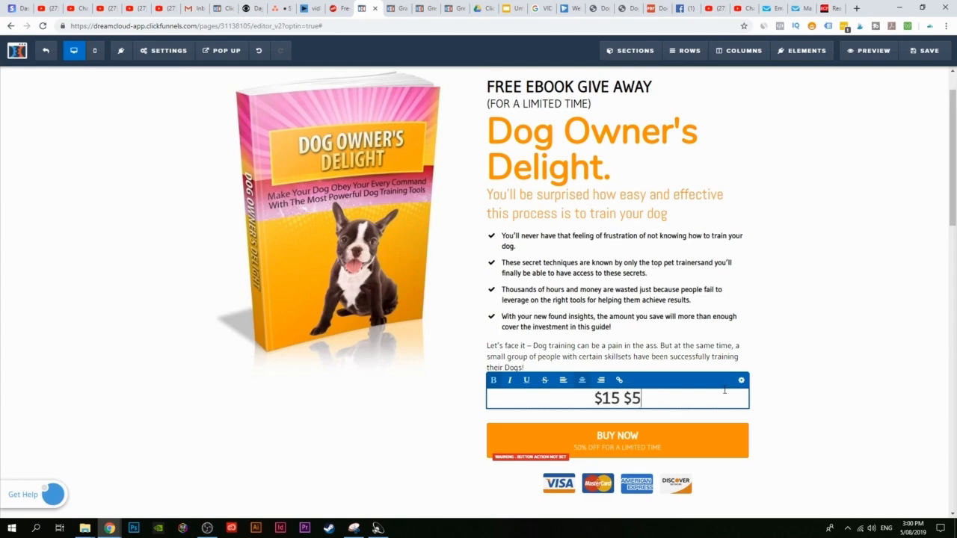
pyautogui.write(' FOR A ')
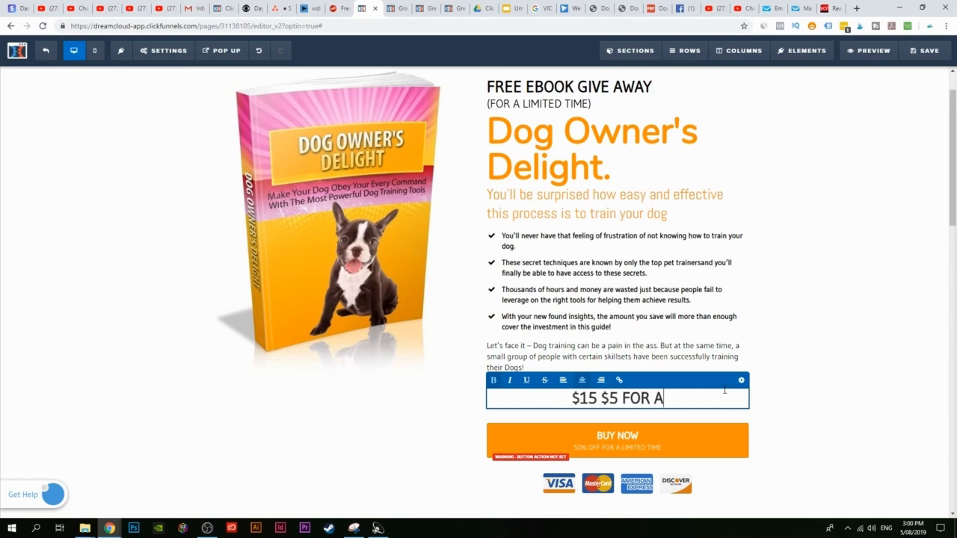
pyautogui.write('LIMI')
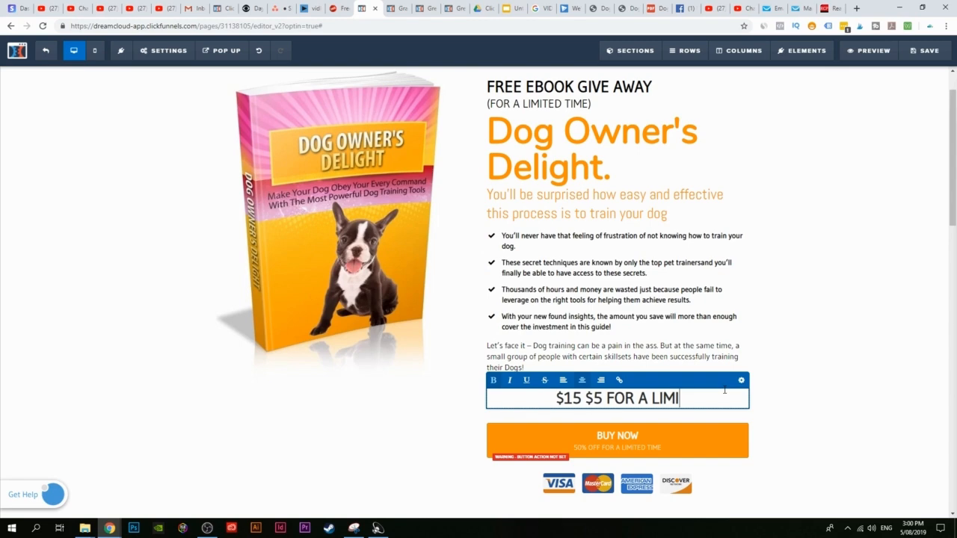
pyautogui.write('TED TIME')
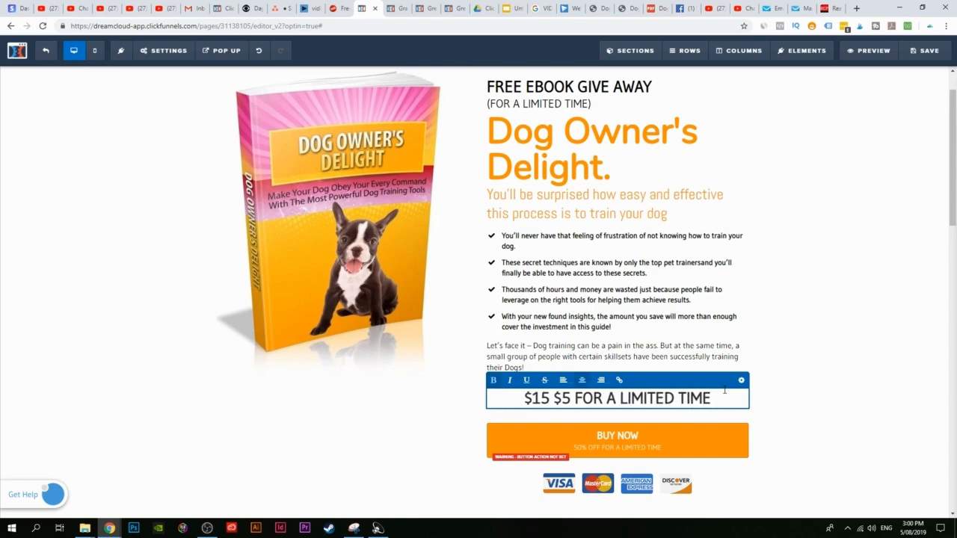
pyautogui.moveTo(551, 398); pyautogui.dragTo(524, 398)
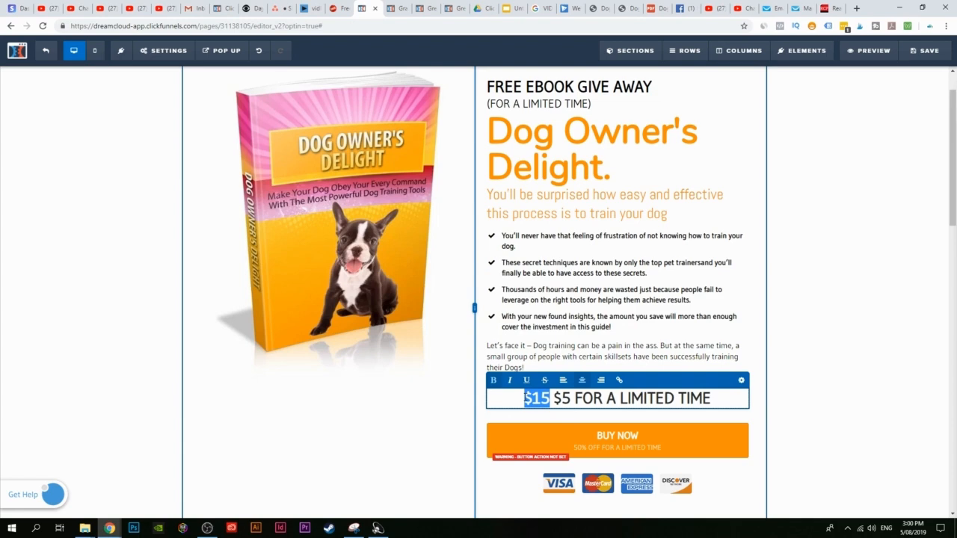
pyautogui.click(545, 380)
pyautogui.click(653, 352)
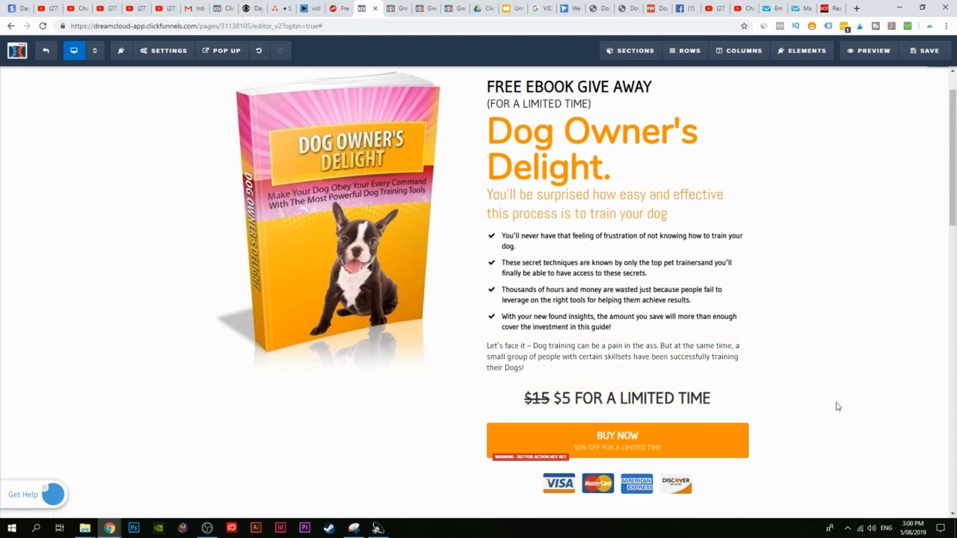
pyautogui.scroll(1, 604, 132)
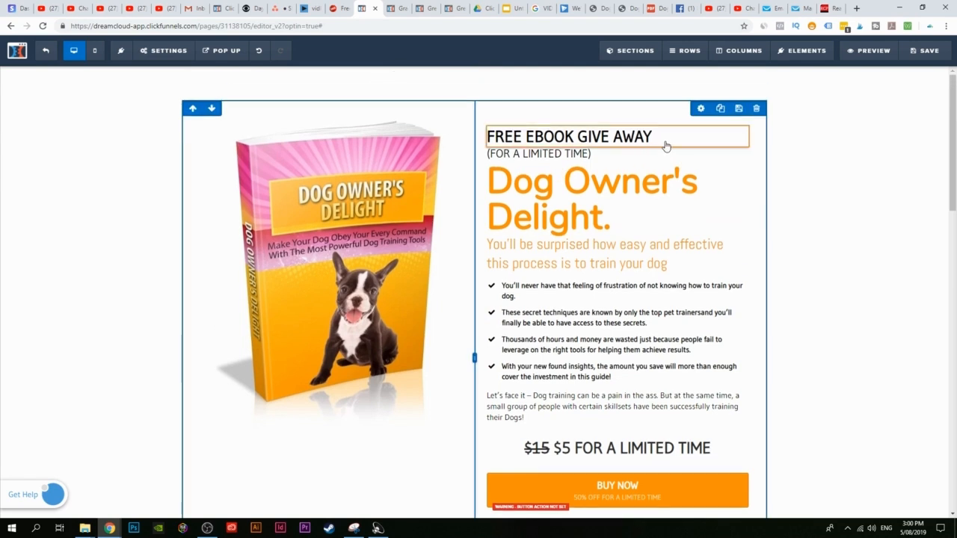
# Step: Delete the top headlines 'FREE EBOOK GIVE AWAY' and '(FOR A LIMITED TIME)', confirming each deletion
pyautogui.click(740, 120)
pyautogui.click(528, 85)
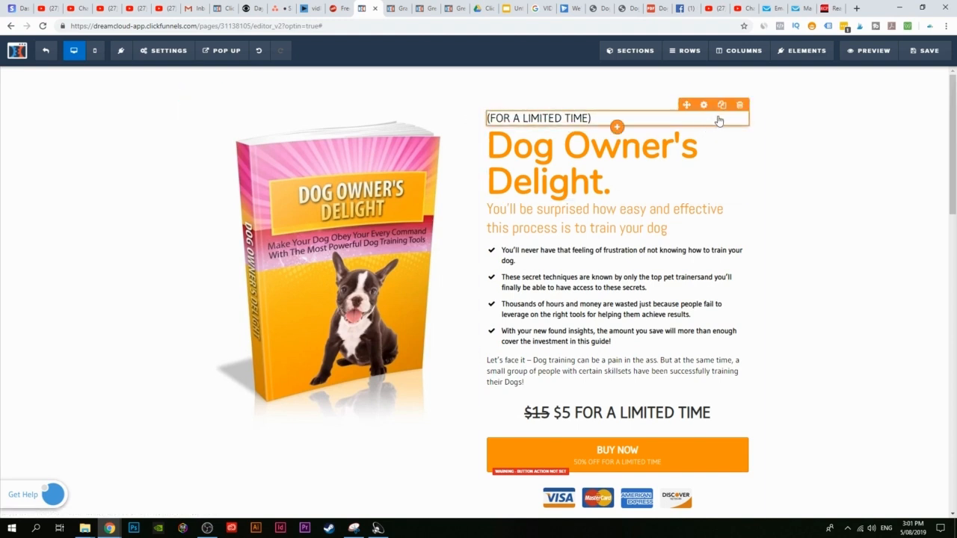
pyautogui.click(740, 105)
pyautogui.click(528, 83)
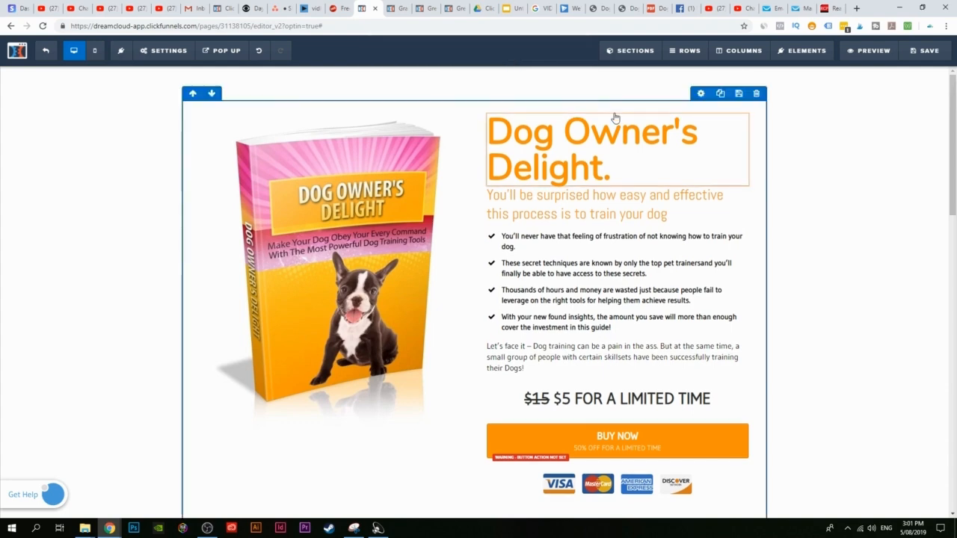
pyautogui.scroll(-1, 567, 331)
pyautogui.scroll(-2, 566, 332)
pyautogui.scroll(2, 709, 414)
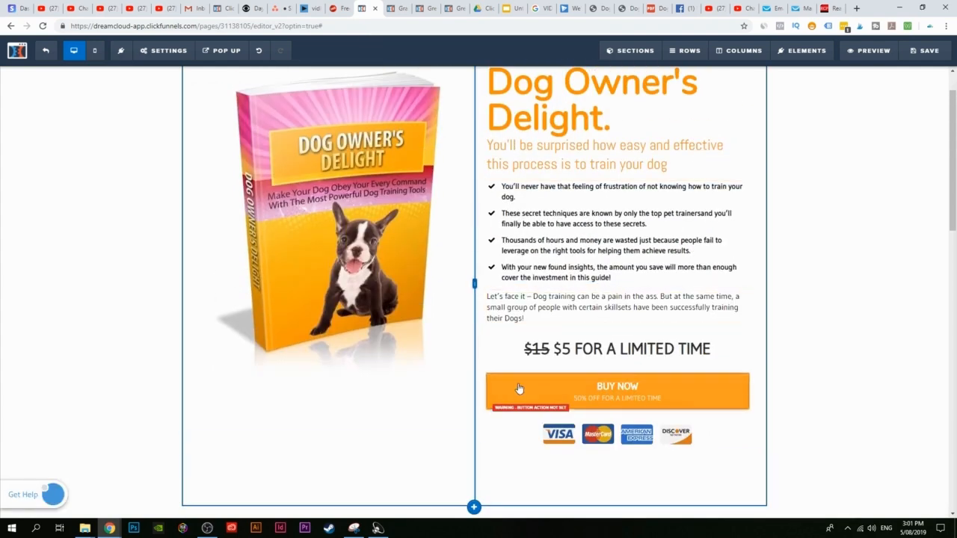
# Step: Set the BUY NOW button's action to Go to Next Step in Funnel and save the page
pyautogui.click(608, 394)
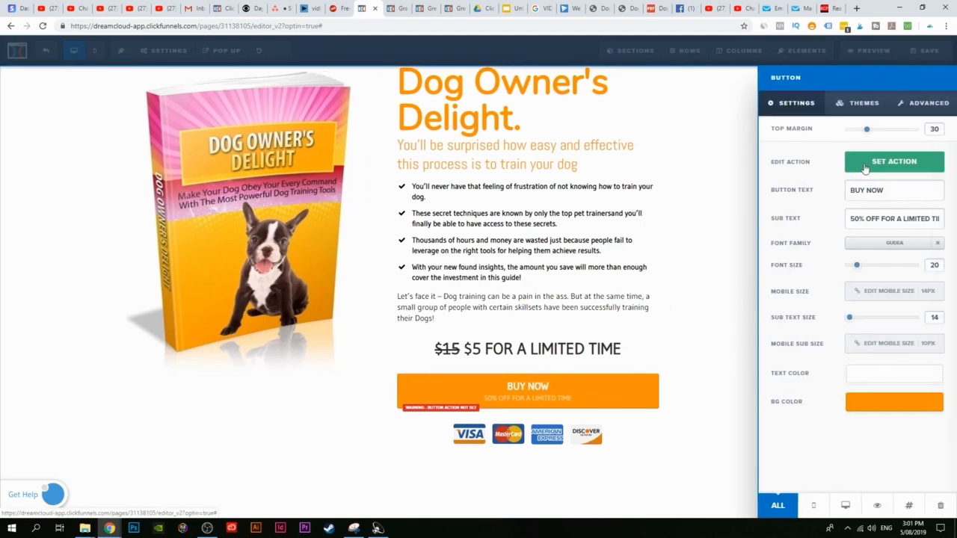
pyautogui.click(889, 166)
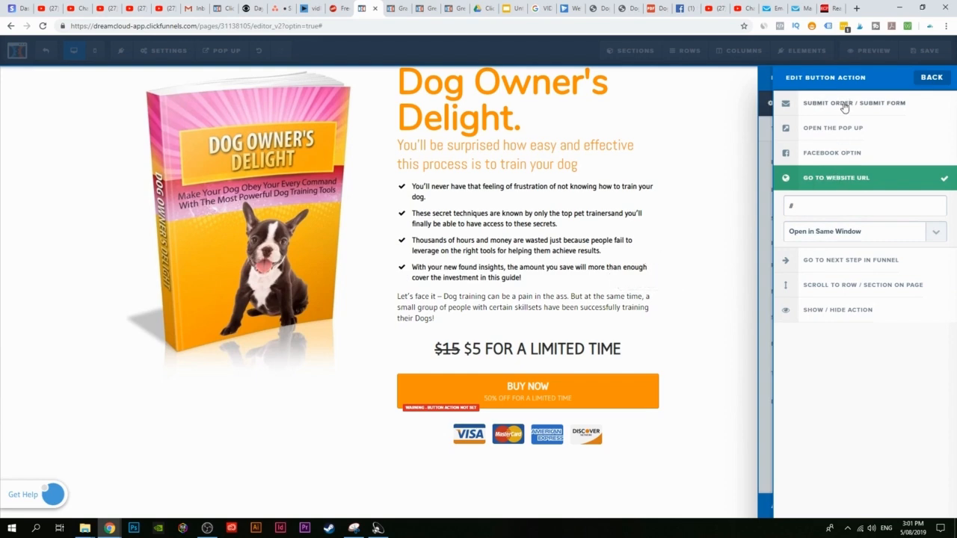
pyautogui.click(829, 262)
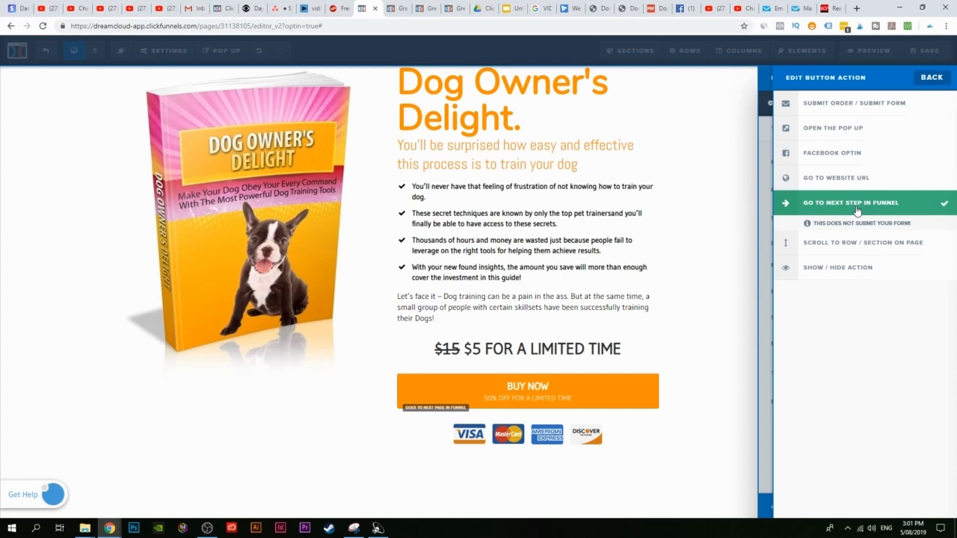
pyautogui.click(640, 249)
pyautogui.click(925, 55)
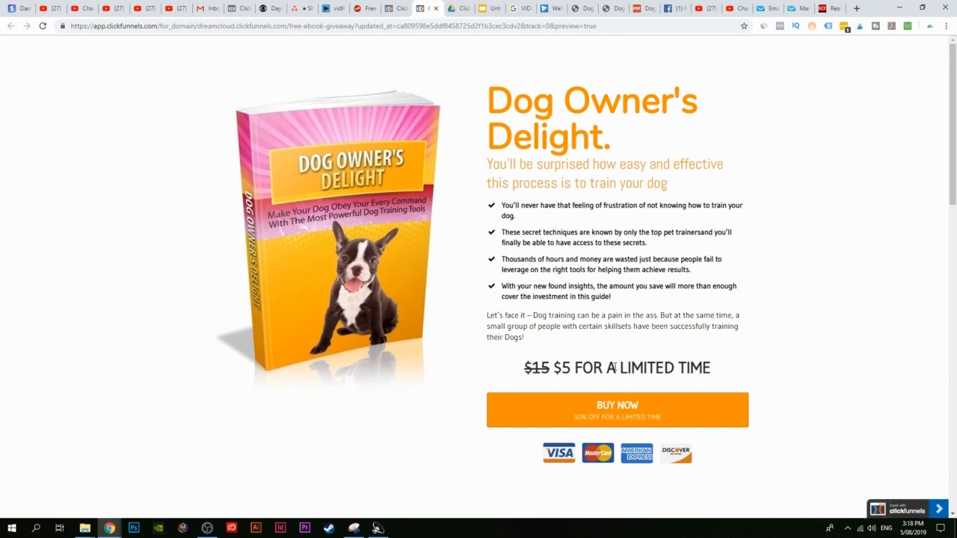
# Step: Switch to the browser tab showing the Free eBook Giveaway funnel's steps
pyautogui.click(394, 8)
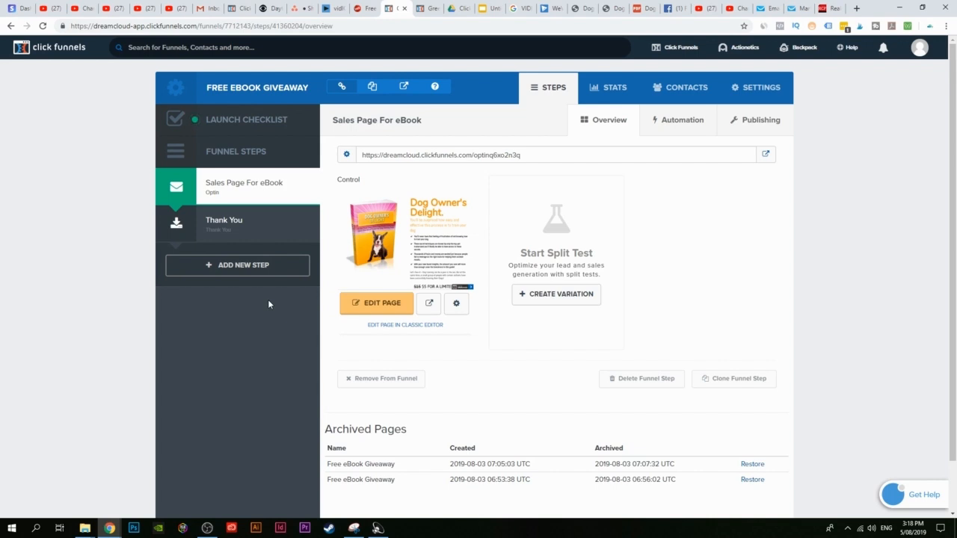
# Step: Create a funnel step named 'Order Page' in the Free eBook Giveaway funnel
pyautogui.click(236, 271)
pyautogui.click(434, 154)
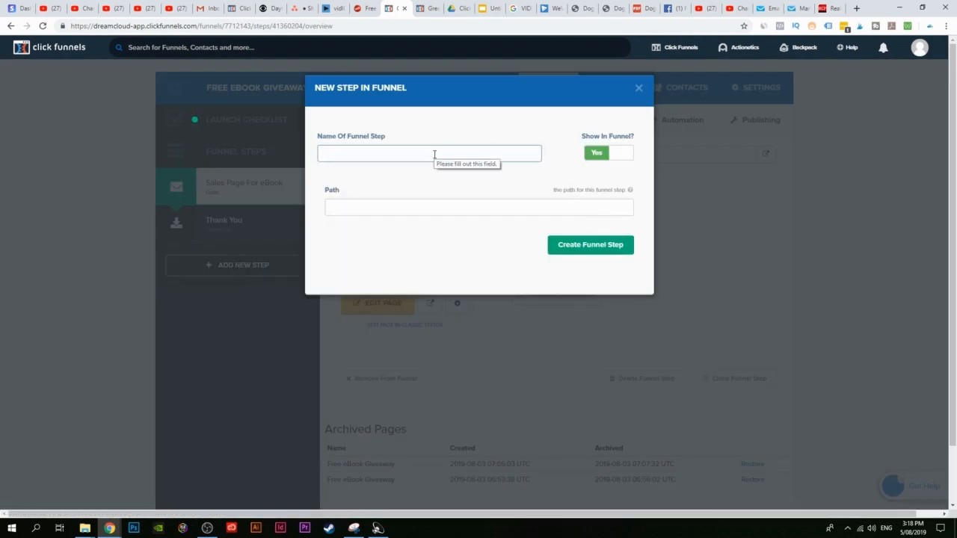
pyautogui.write('O')
pyautogui.click(429, 174)
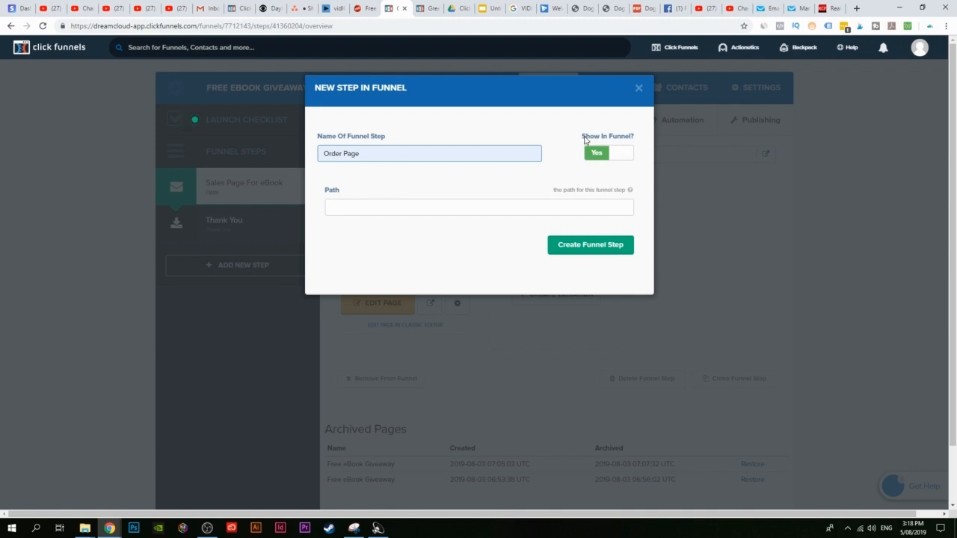
pyautogui.click(582, 248)
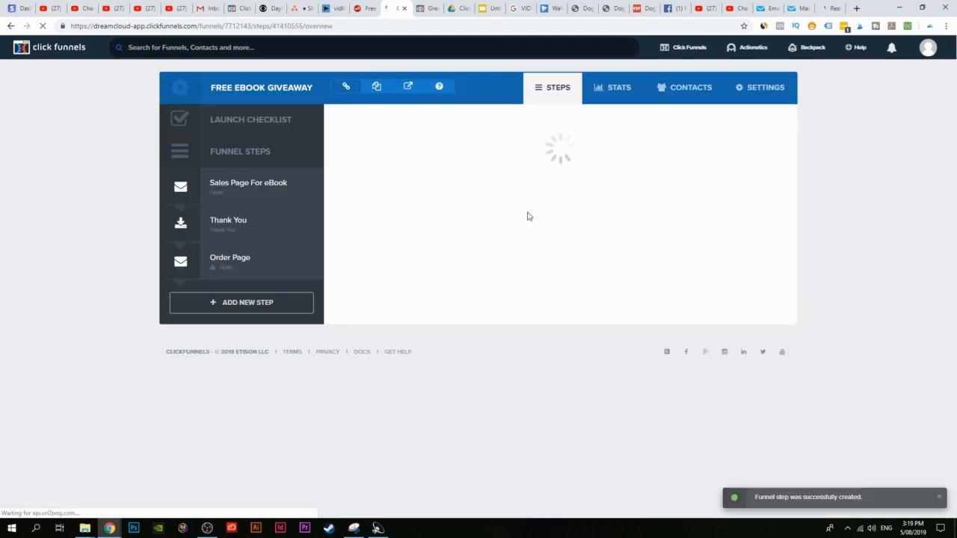
# Step: Open the Order Page step and list the Sales > Order Form templates
pyautogui.click(239, 274)
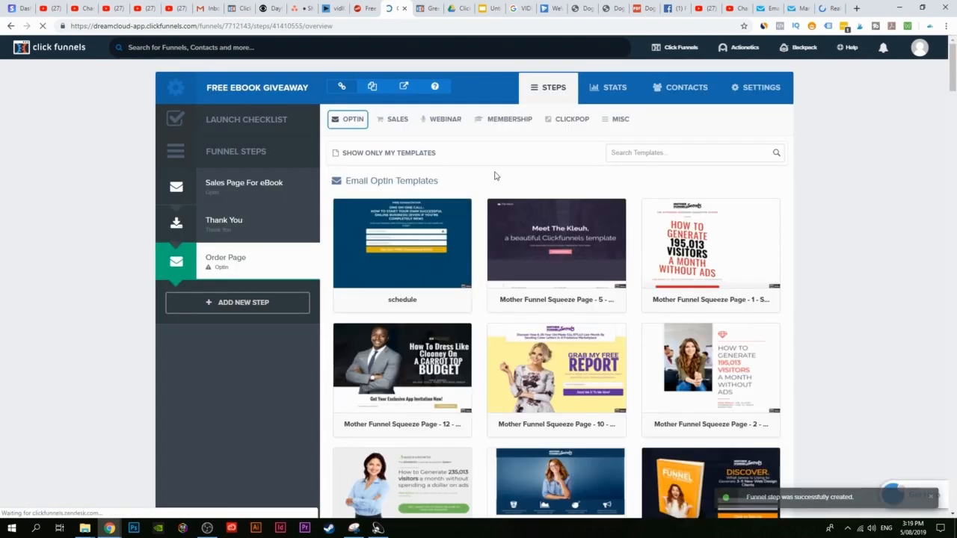
pyautogui.scroll(-4, 848, 178)
pyautogui.scroll(-3, 297, 329)
pyautogui.scroll(4, 330, 354)
pyautogui.scroll(3, 330, 354)
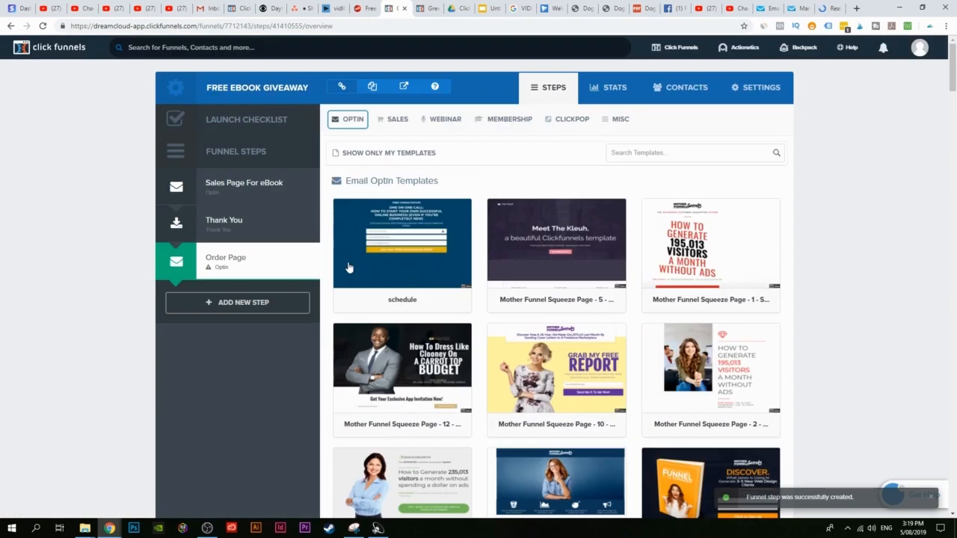
pyautogui.moveTo(459, 121)
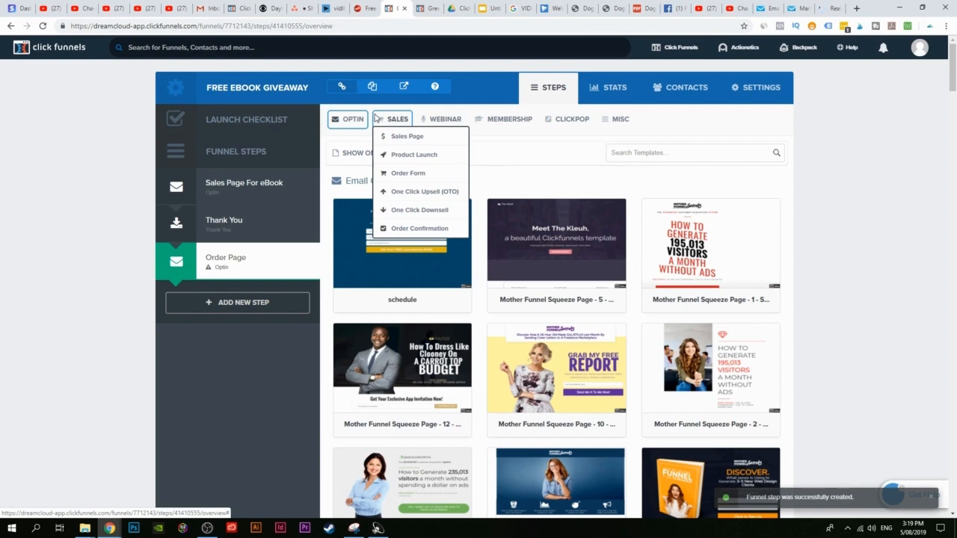
pyautogui.moveTo(350, 122)
pyautogui.moveTo(402, 122)
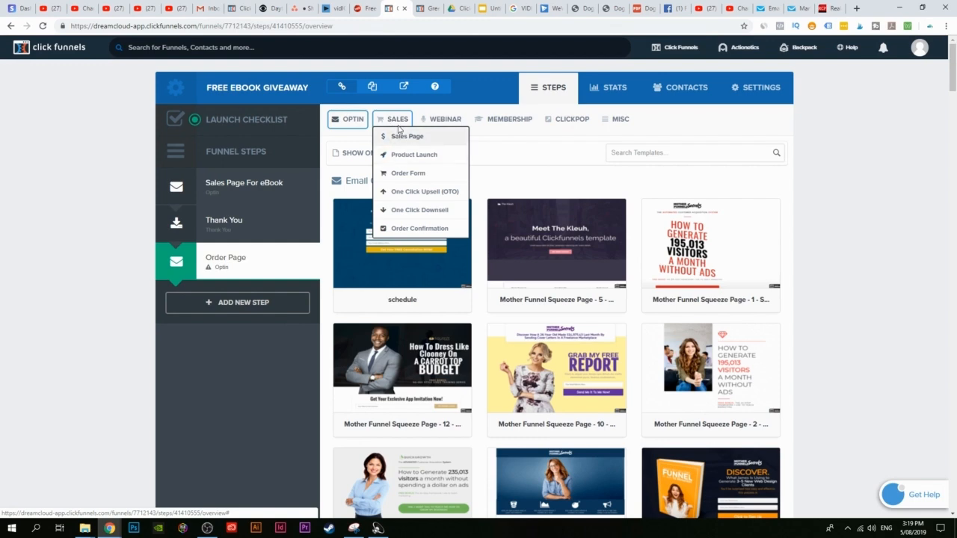
pyautogui.click(408, 173)
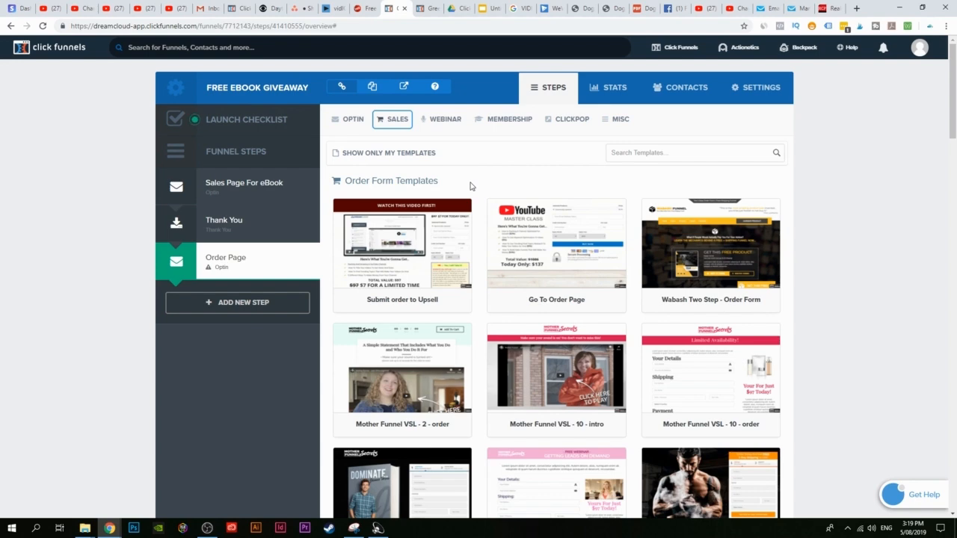
# Step: Scroll through the Order Form templates toward the Skinny Order Form template
pyautogui.moveTo(347, 180); pyautogui.dragTo(451, 187)
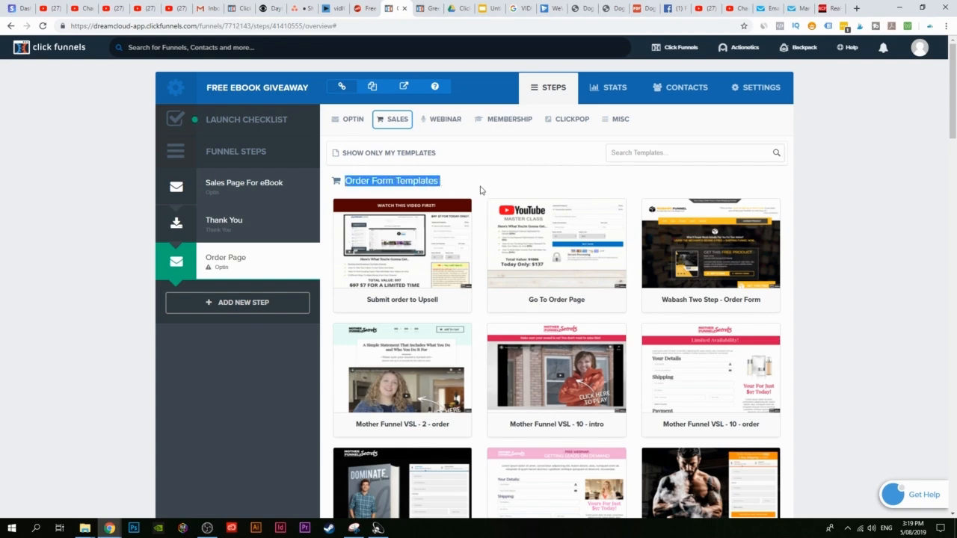
pyautogui.scroll(-5, 482, 194)
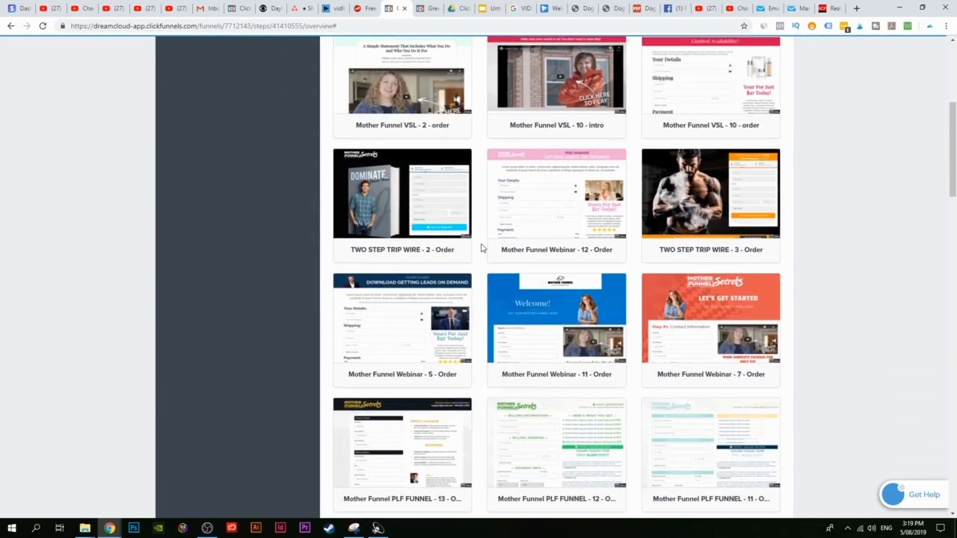
pyautogui.scroll(-3, 482, 248)
pyautogui.scroll(-10, 482, 247)
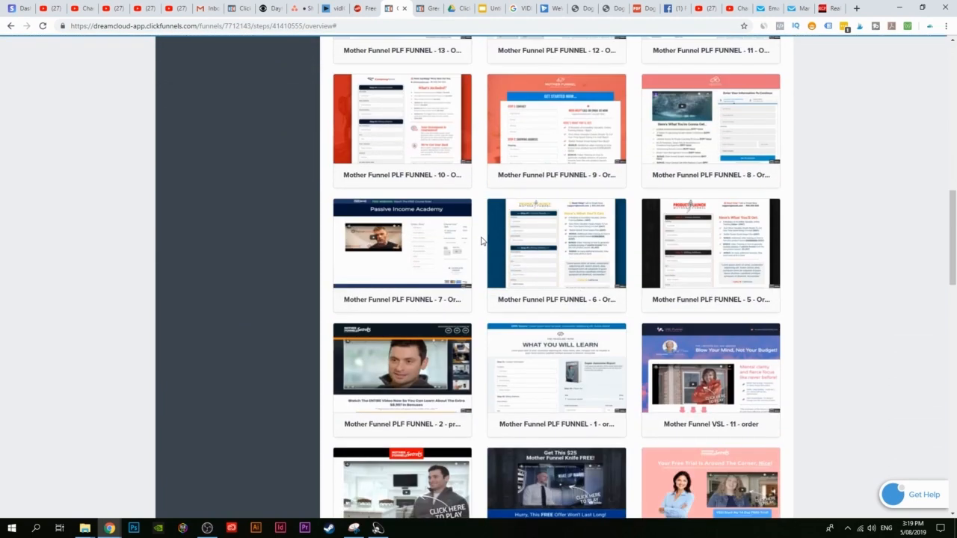
pyautogui.scroll(-7, 482, 241)
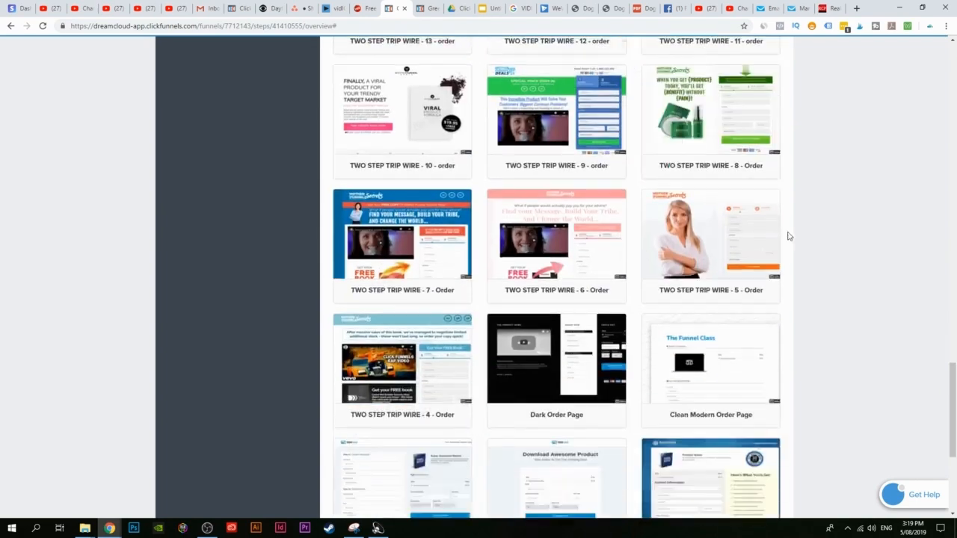
pyautogui.scroll(5, 823, 336)
pyautogui.scroll(15, 817, 358)
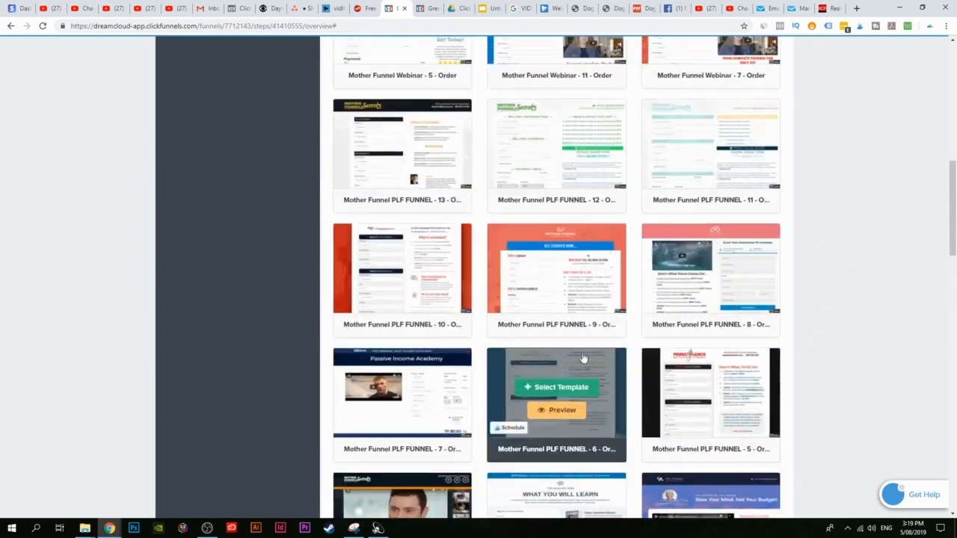
pyautogui.scroll(-8, 418, 239)
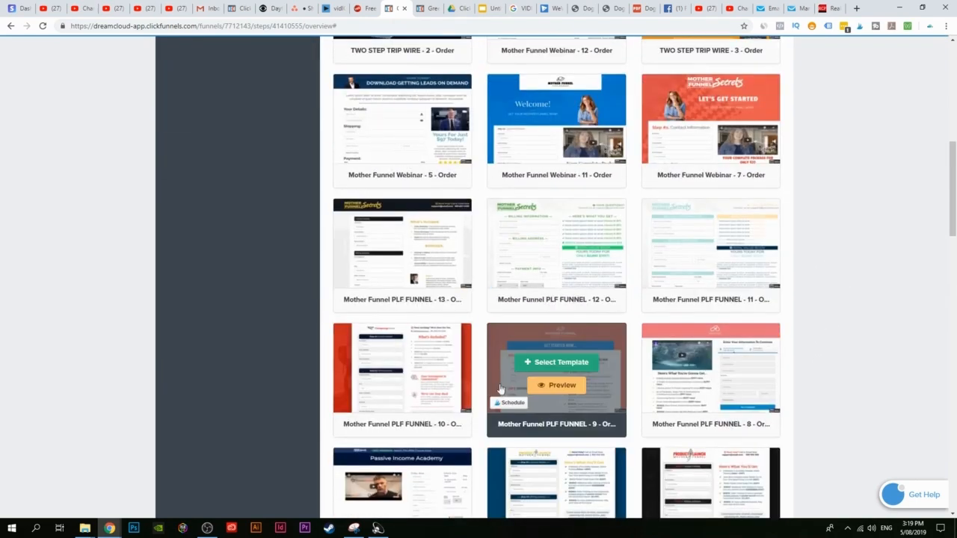
pyautogui.scroll(-3, 859, 280)
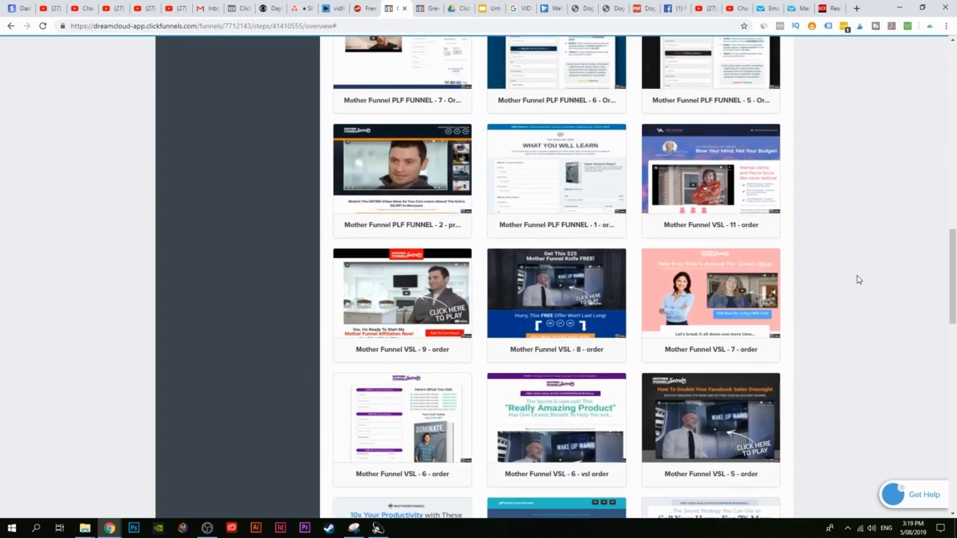
pyautogui.scroll(-7, 857, 280)
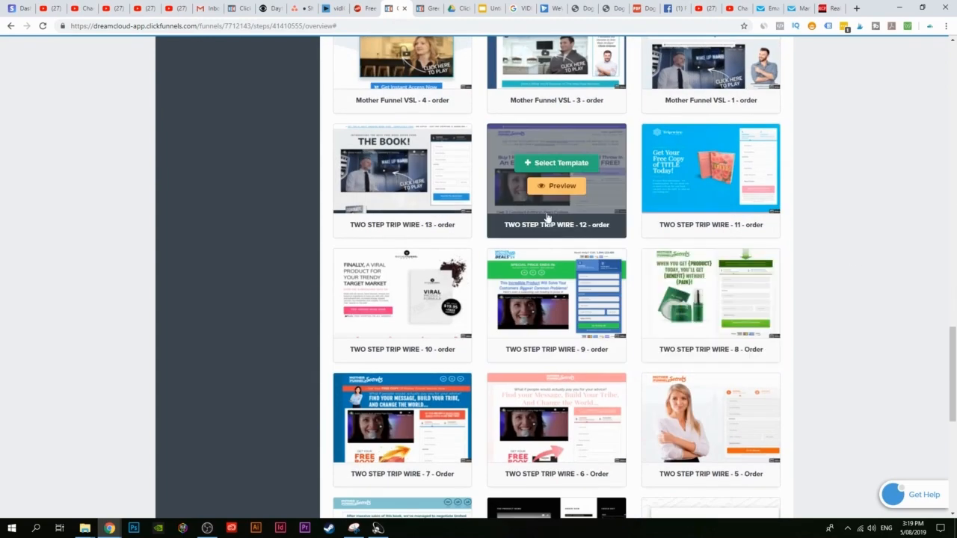
pyautogui.scroll(-6, 845, 284)
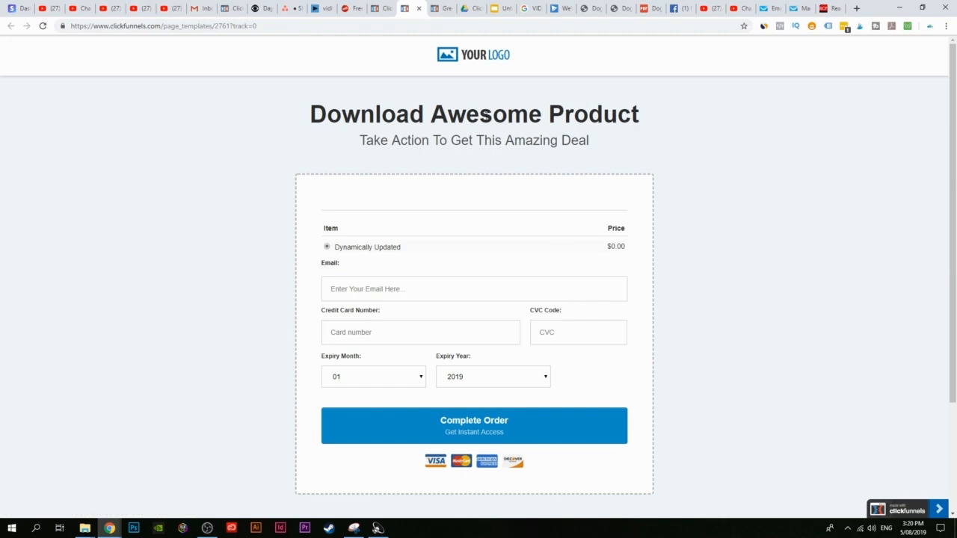
# Step: Apply the Skinny Order Form template to the Order Page step and open it in the page editor
pyautogui.click(383, 9)
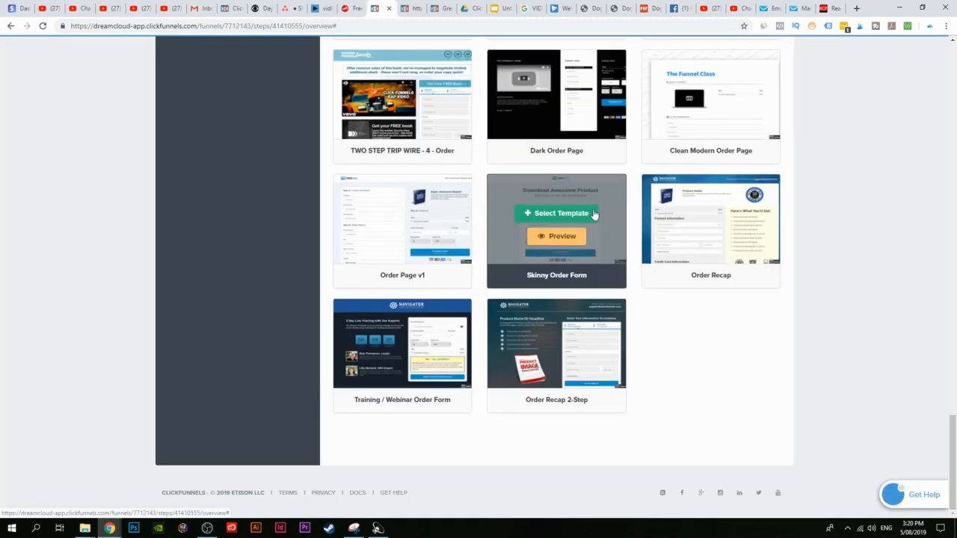
pyautogui.click(594, 215)
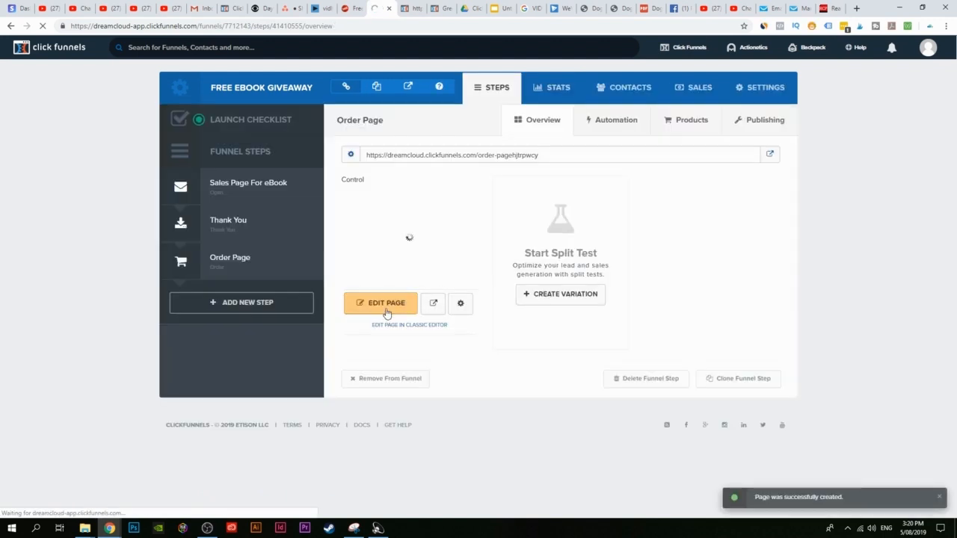
pyautogui.click(364, 315)
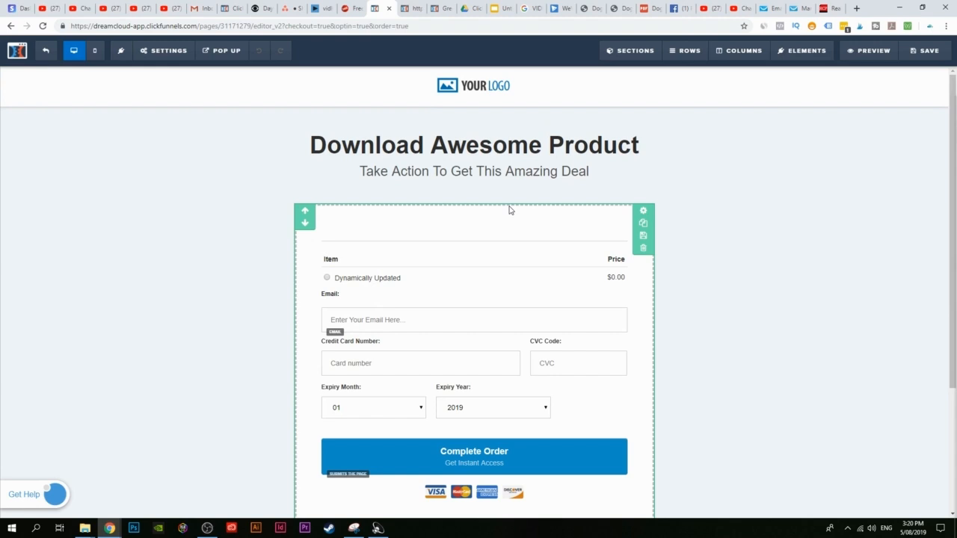
pyautogui.click(791, 50)
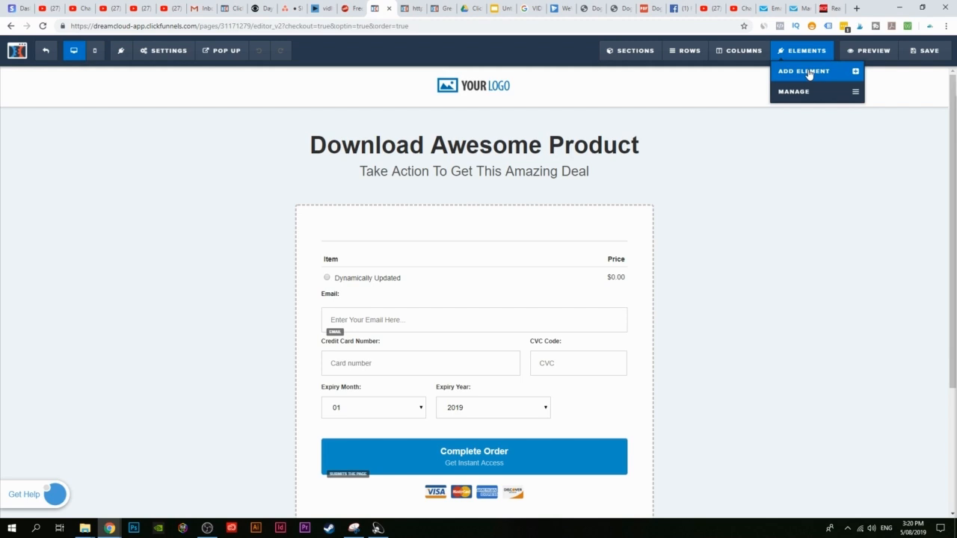
pyautogui.click(808, 72)
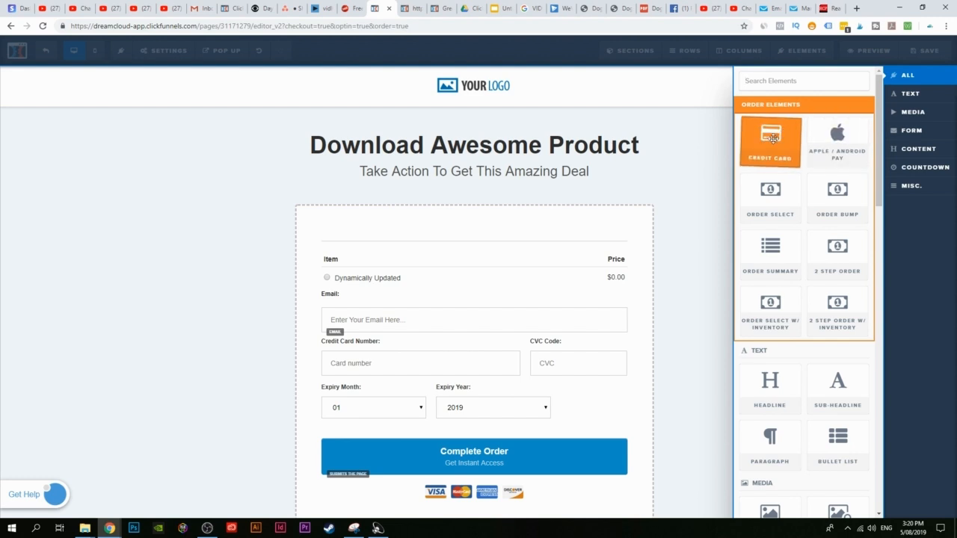
pyautogui.click(715, 162)
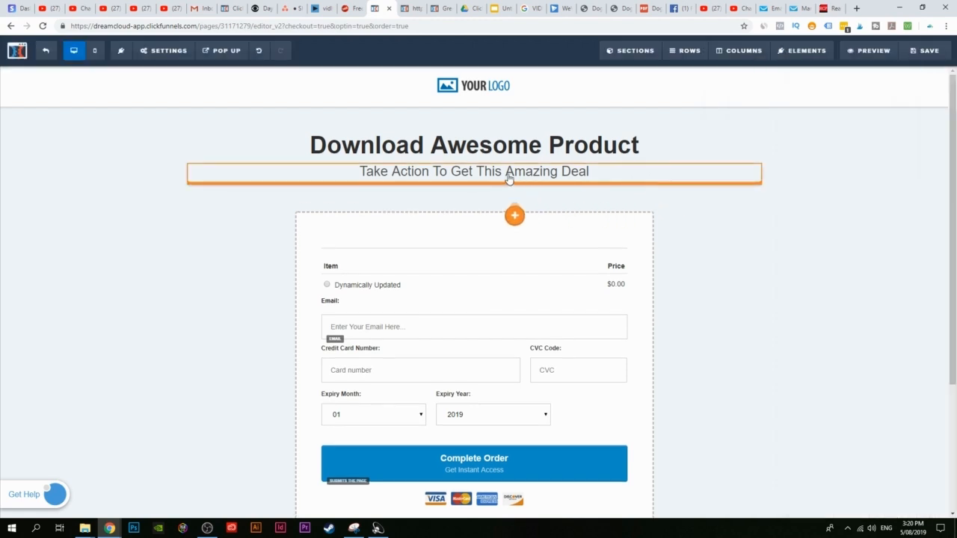
pyautogui.moveTo(475, 182); pyautogui.dragTo(476, 184)
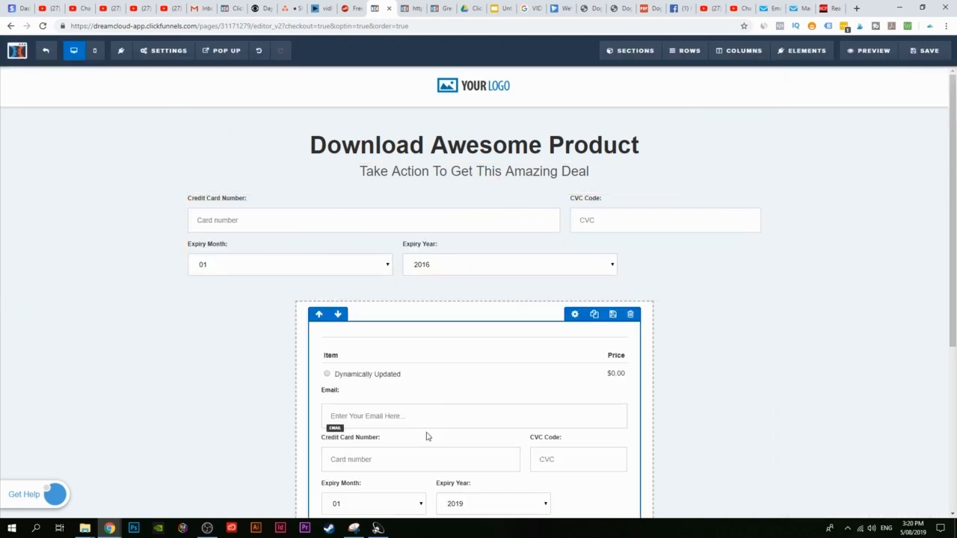
pyautogui.scroll(-3, 427, 433)
pyautogui.scroll(3, 479, 314)
pyautogui.scroll(1, 479, 314)
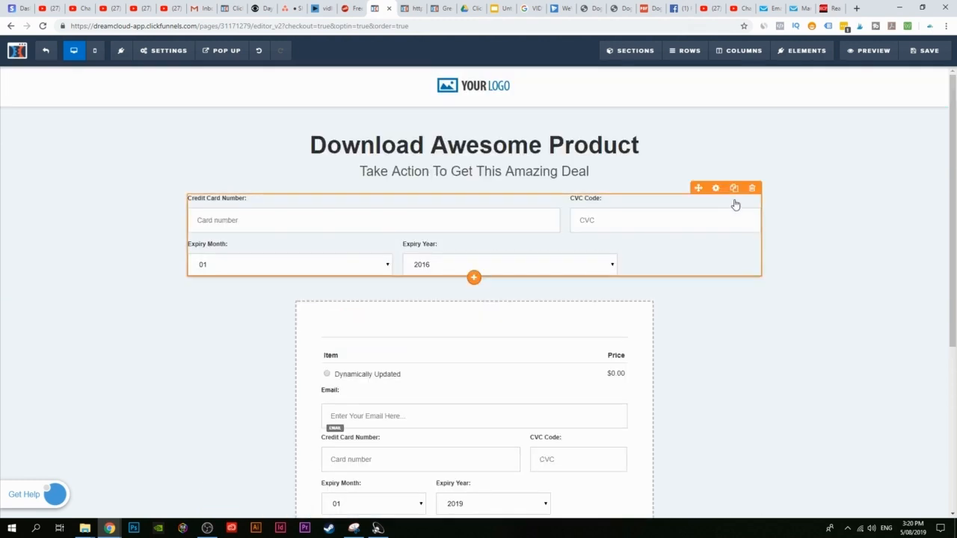
pyautogui.click(752, 187)
pyautogui.click(528, 82)
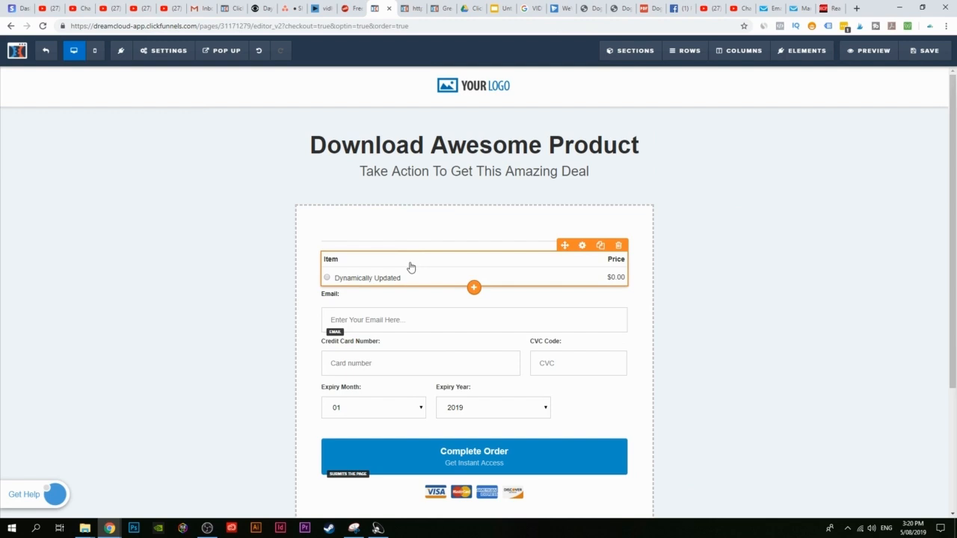
pyautogui.moveTo(803, 45)
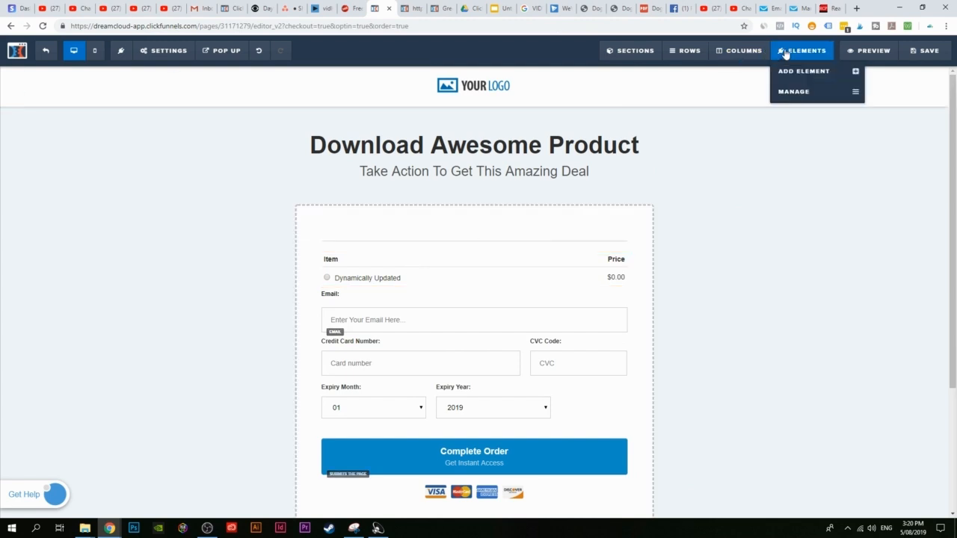
# Step: Drag Credit Card fields, then an Order Select row, onto the top of the order form
pyautogui.click(811, 67)
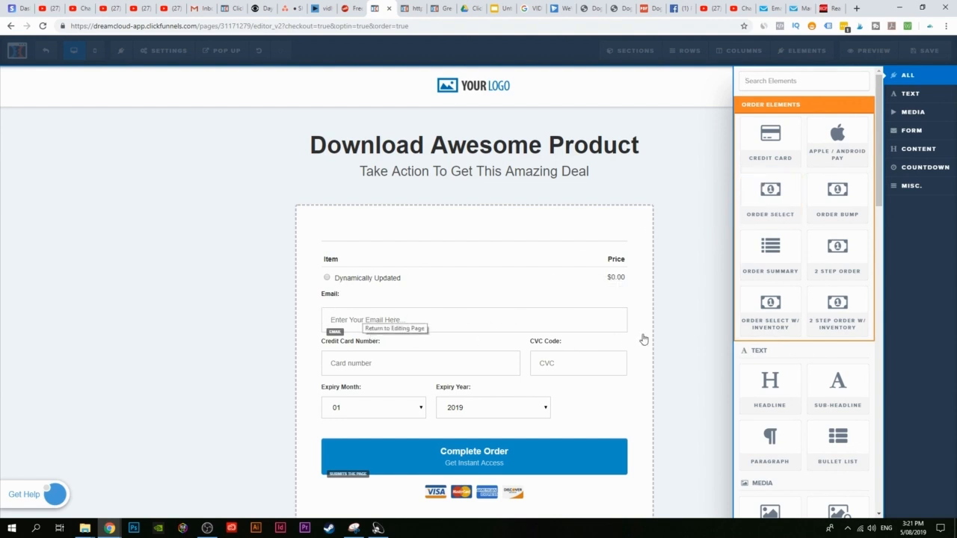
pyautogui.scroll(-6, 773, 339)
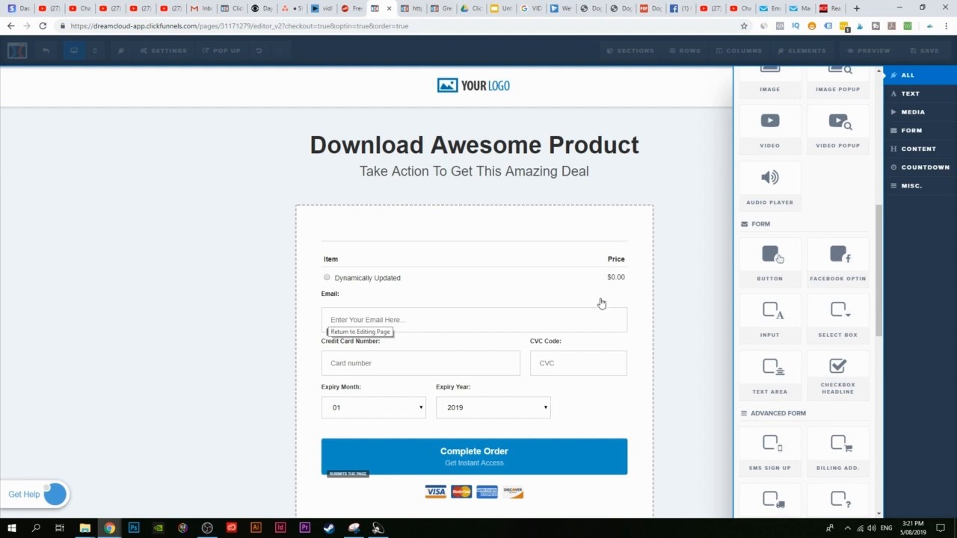
pyautogui.scroll(6, 770, 187)
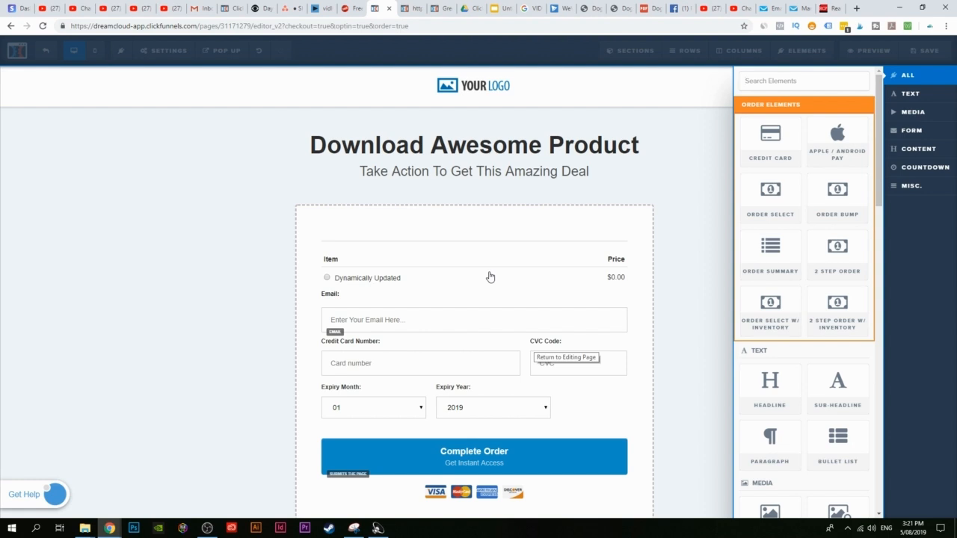
pyautogui.moveTo(770, 146); pyautogui.dragTo(459, 245)
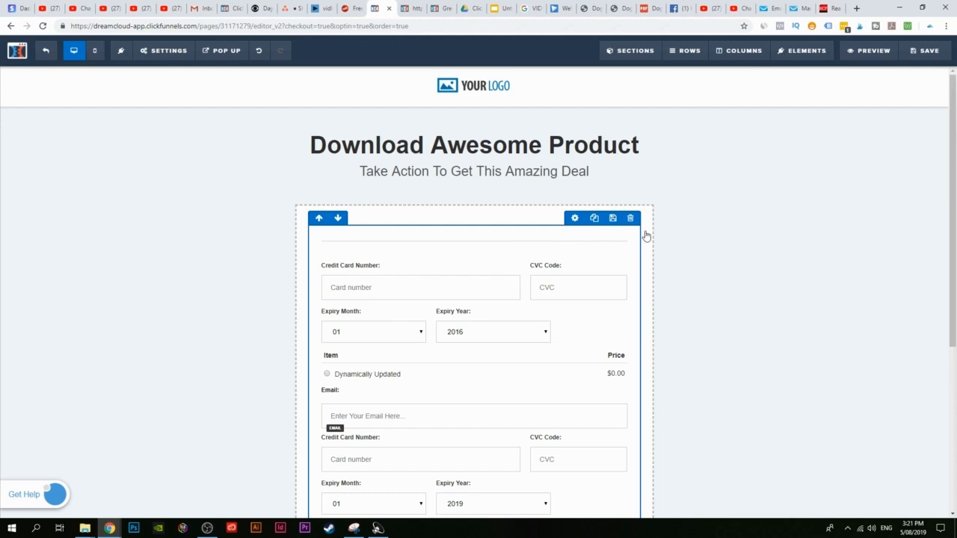
pyautogui.click(822, 70)
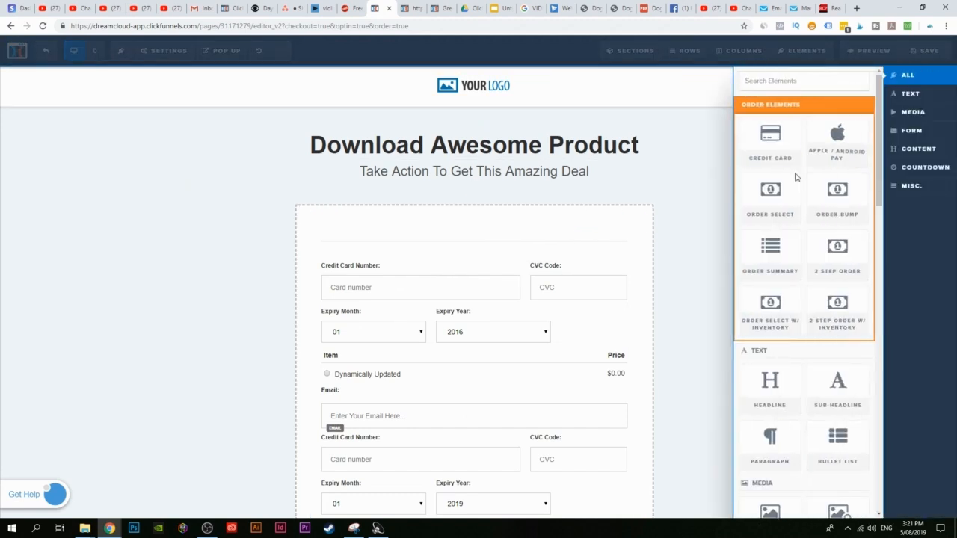
pyautogui.moveTo(771, 196); pyautogui.dragTo(457, 244)
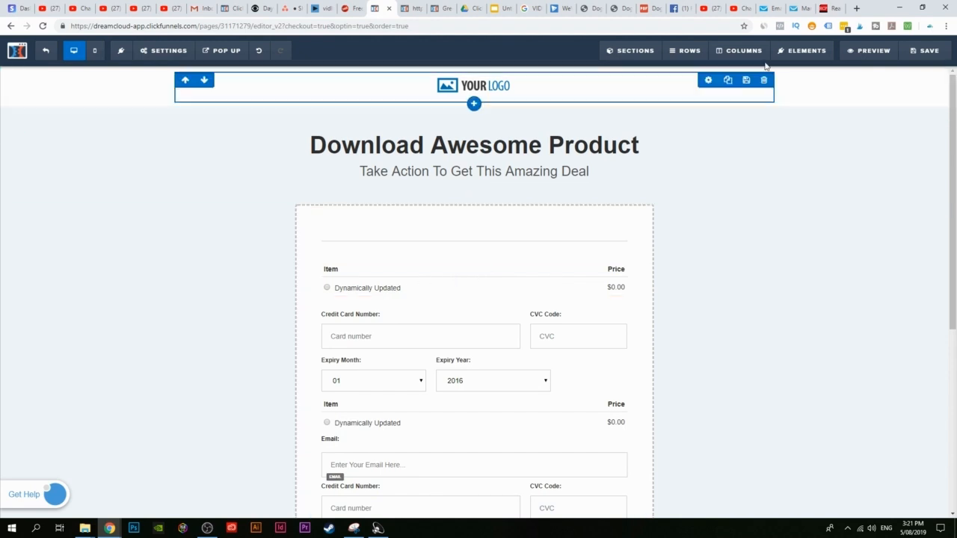
# Step: Drag an email input element into the order form below the Item row
pyautogui.moveTo(806, 56)
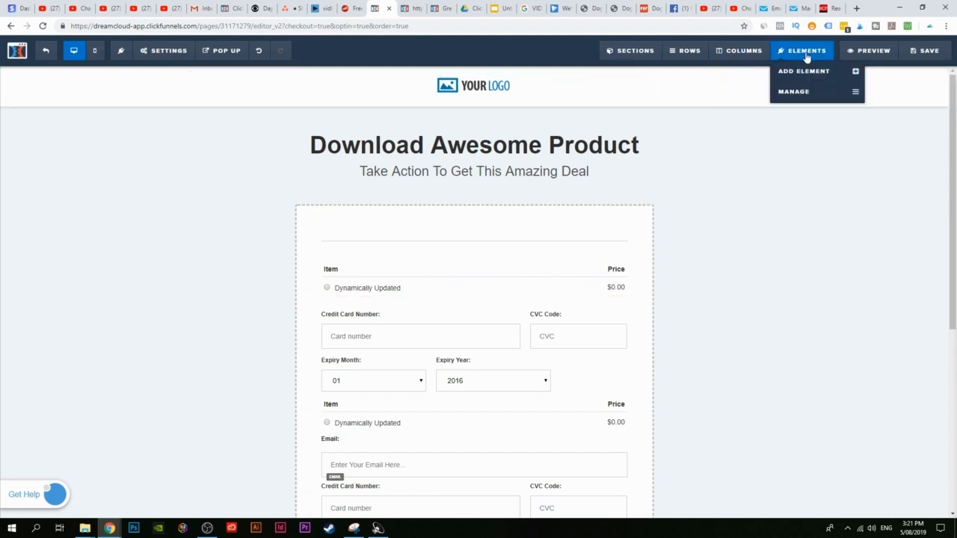
pyautogui.click(804, 72)
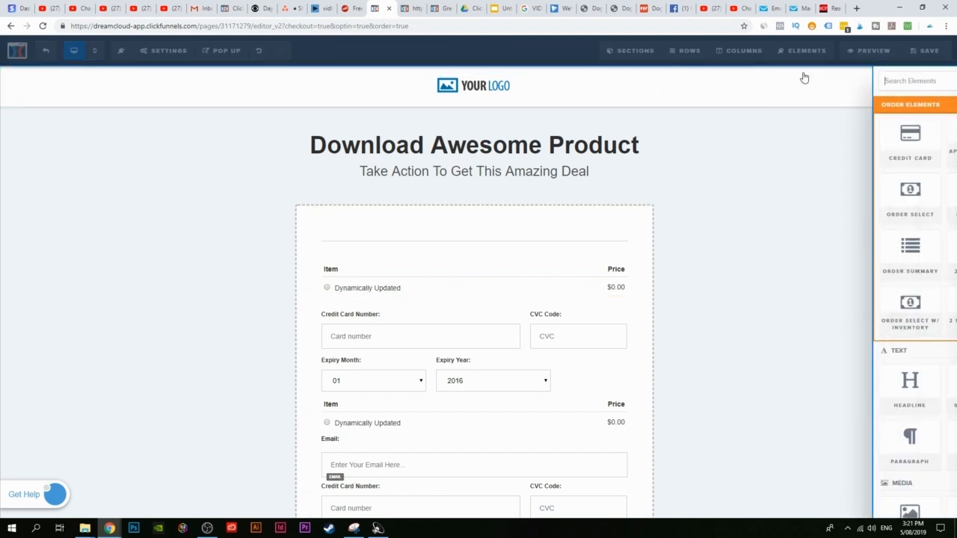
pyautogui.scroll(-4, 804, 224)
pyautogui.scroll(-3, 783, 224)
pyautogui.moveTo(782, 223); pyautogui.dragTo(460, 296)
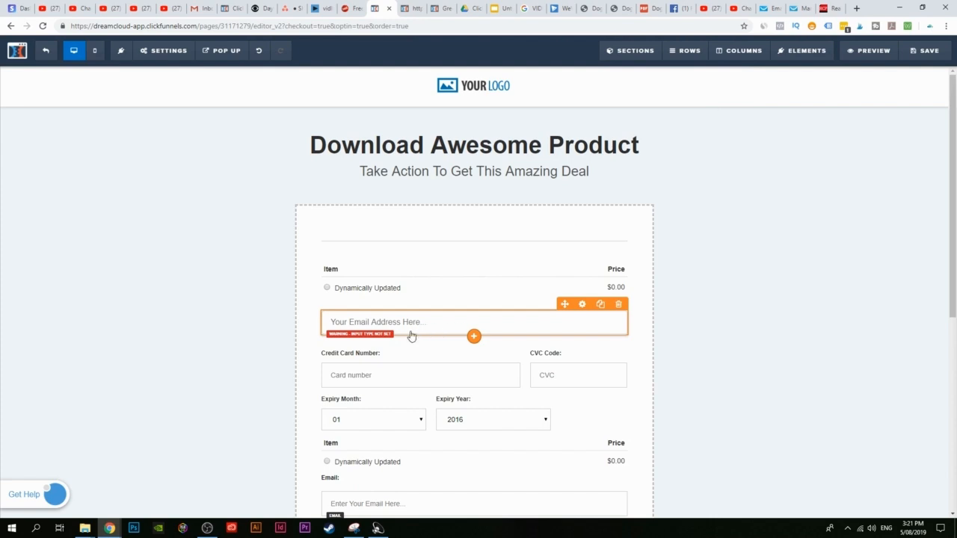
pyautogui.scroll(-4, 528, 364)
pyautogui.scroll(5, 486, 329)
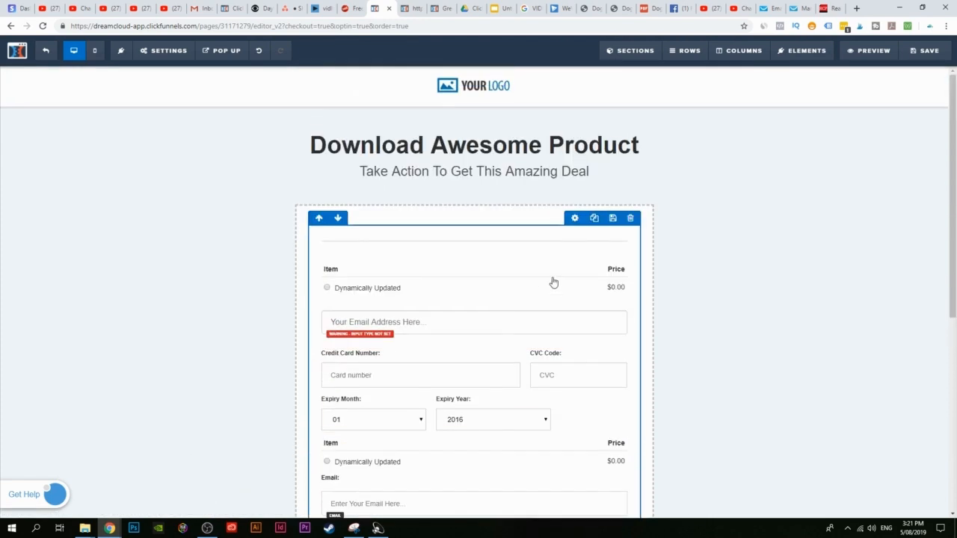
# Step: Delete the Item row, the duplicate email field and the duplicate credit-card fields
pyautogui.click(618, 255)
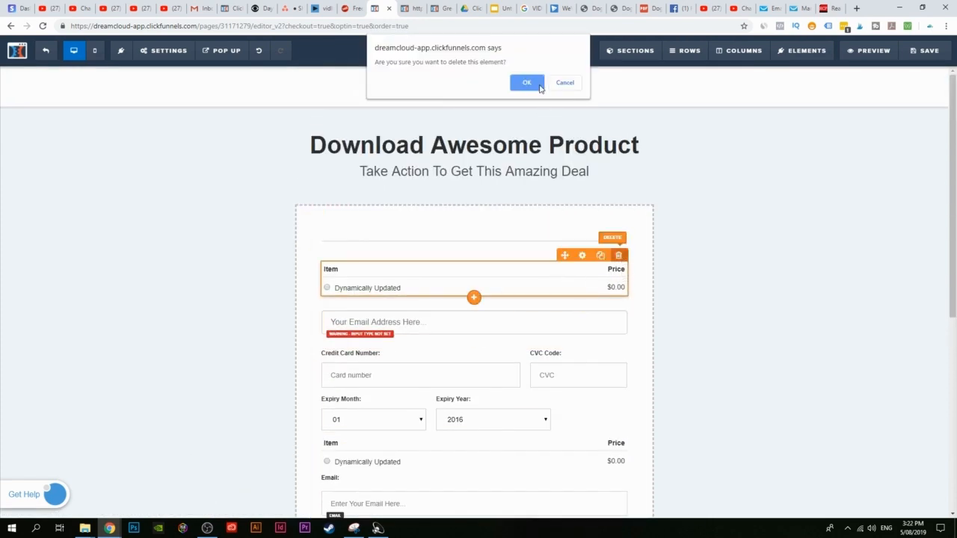
pyautogui.click(540, 86)
pyautogui.click(618, 255)
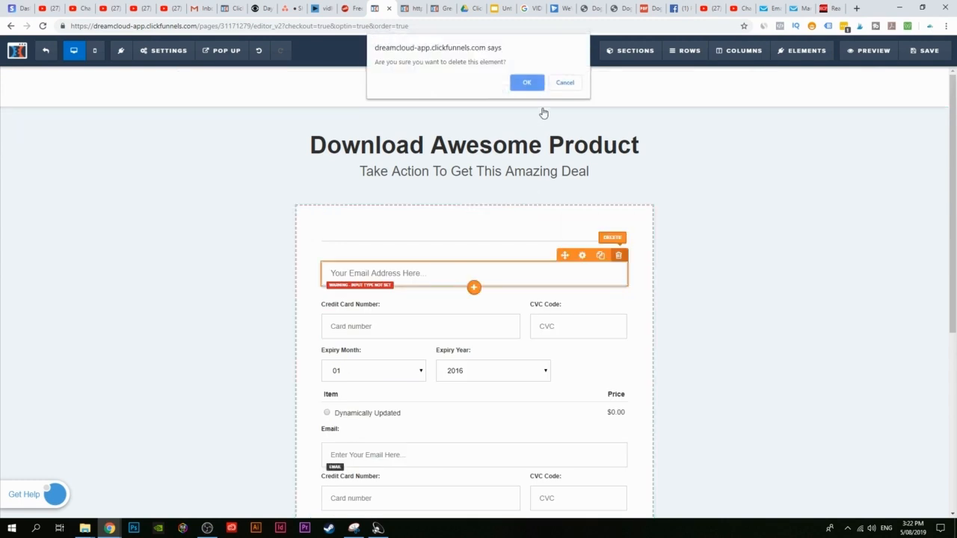
pyautogui.click(527, 83)
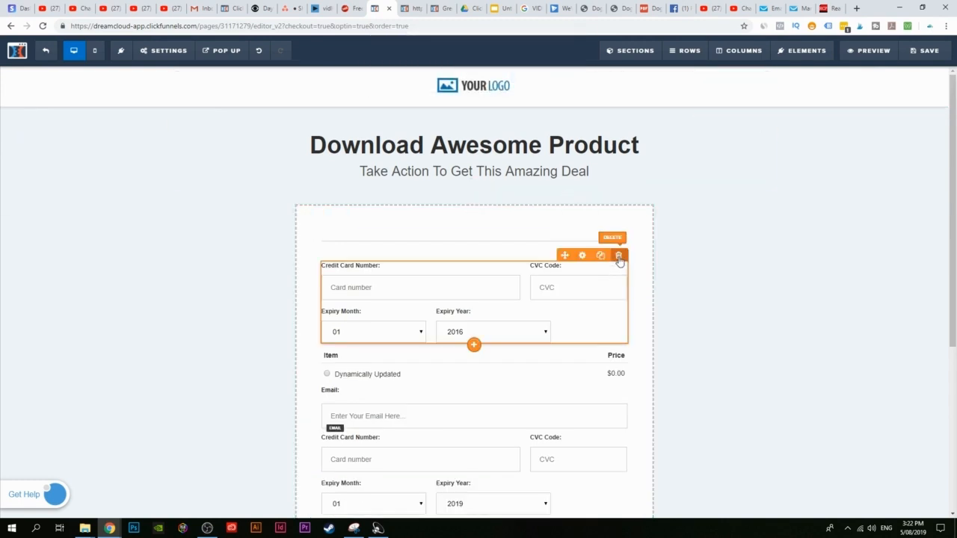
pyautogui.click(619, 255)
pyautogui.click(527, 82)
pyautogui.scroll(-3, 591, 314)
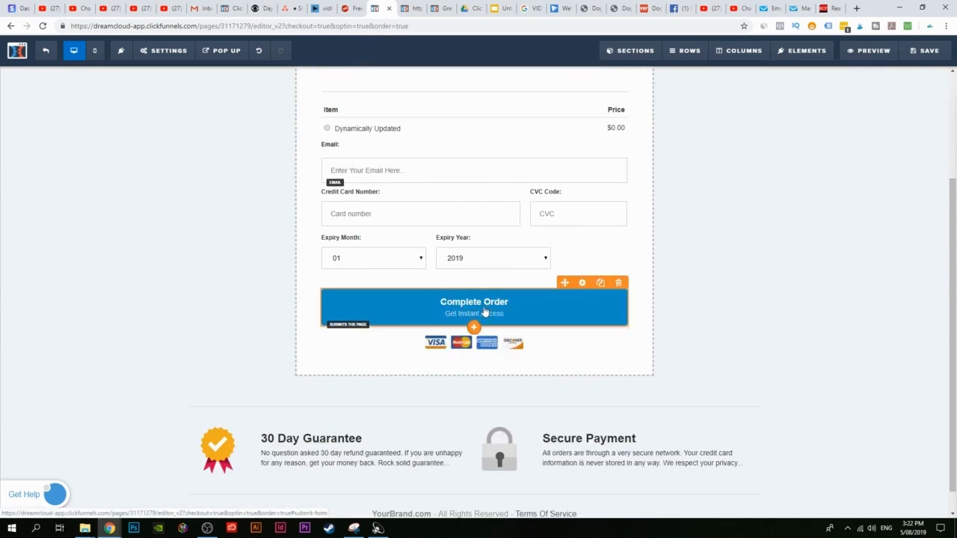
pyautogui.scroll(2, 482, 311)
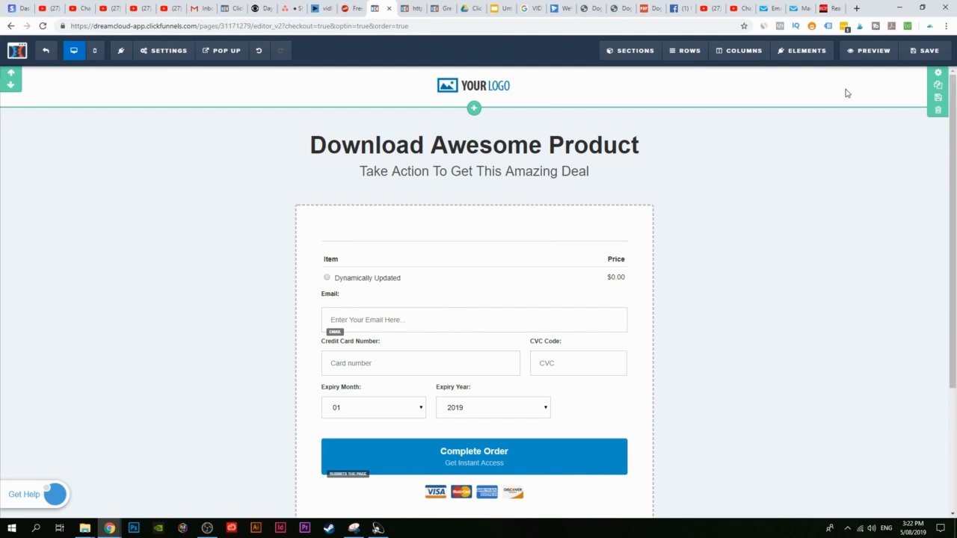
# Step: Delete the logo header row and change the headline to 'Download Your eBook'
pyautogui.click(939, 110)
pyautogui.click(528, 83)
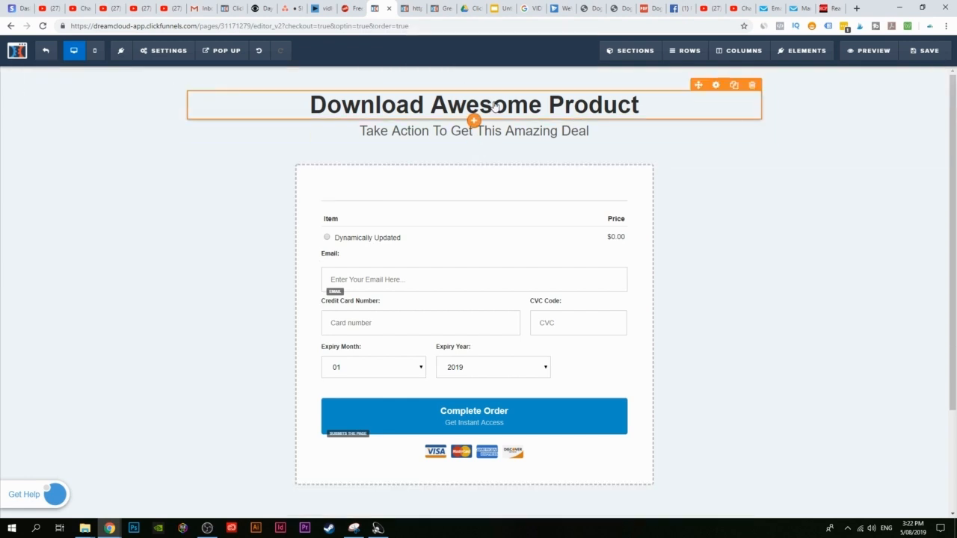
pyautogui.click(491, 105)
pyautogui.click(439, 106)
pyautogui.moveTo(433, 105); pyautogui.dragTo(695, 107)
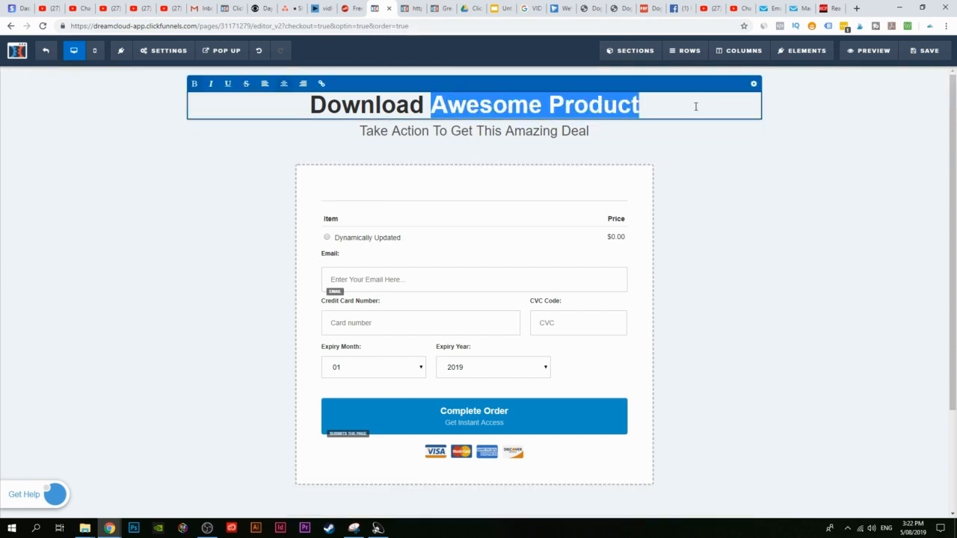
pyautogui.write('You')
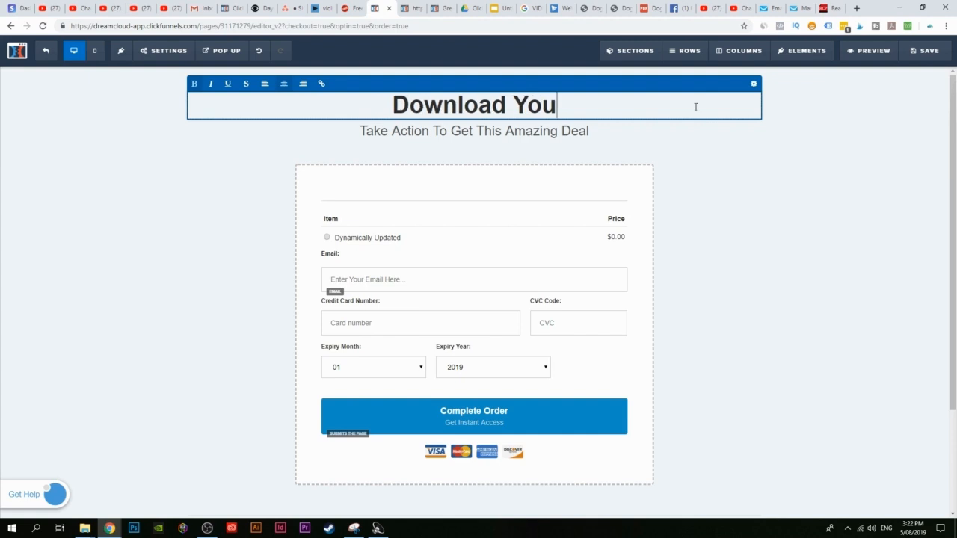
pyautogui.write('e eBook')
pyautogui.moveTo(525, 105); pyautogui.dragTo(517, 105)
pyautogui.write('r')
pyautogui.click(327, 126)
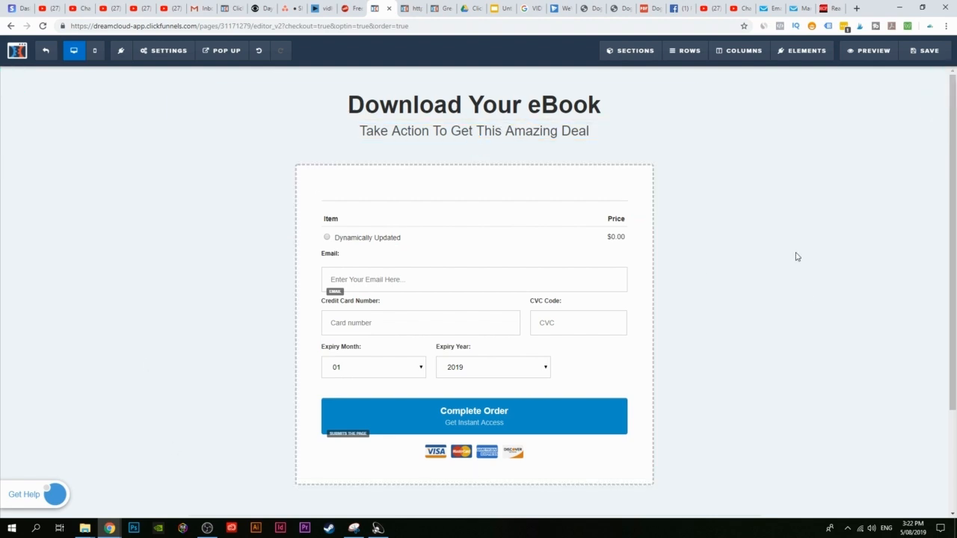
# Step: Save the edited order page, dismiss the SEO panel, and exit to the step overview
pyautogui.scroll(-2, 797, 270)
pyautogui.scroll(2, 795, 281)
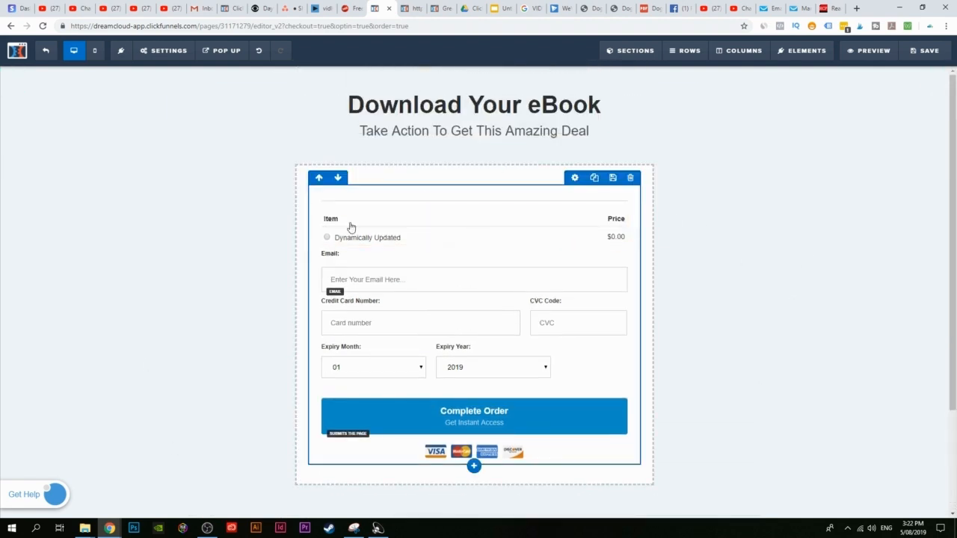
pyautogui.scroll(-1, 612, 286)
pyautogui.scroll(1, 683, 271)
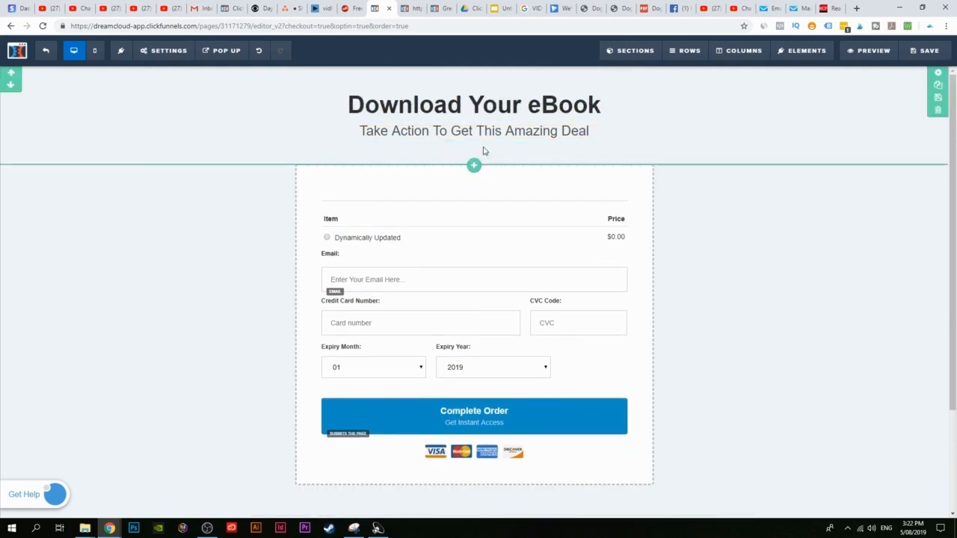
pyautogui.scroll(-3, 695, 232)
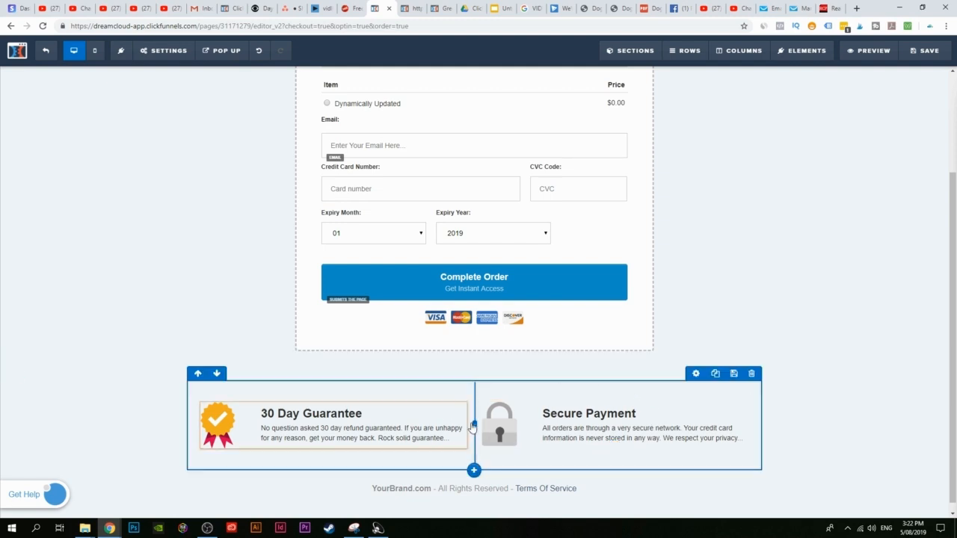
pyautogui.scroll(2, 584, 379)
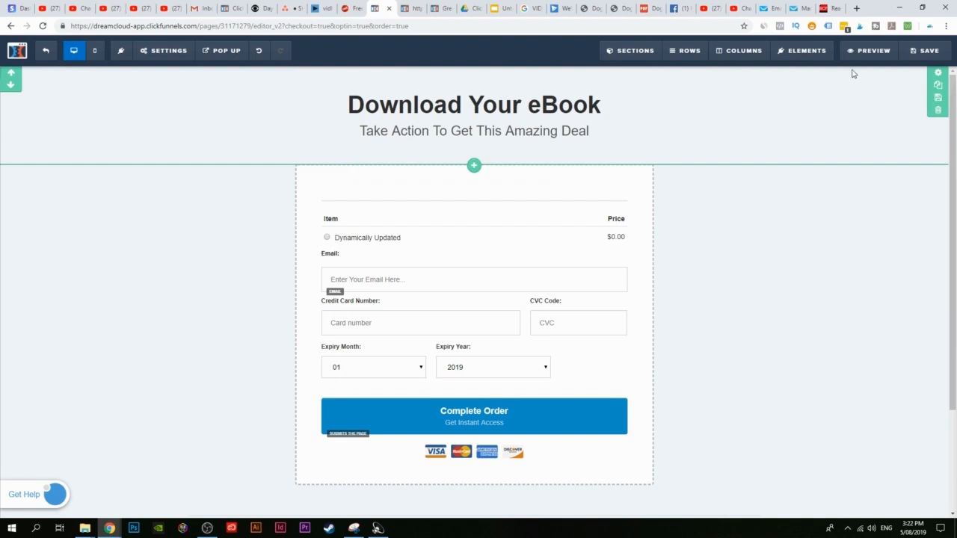
pyautogui.click(925, 54)
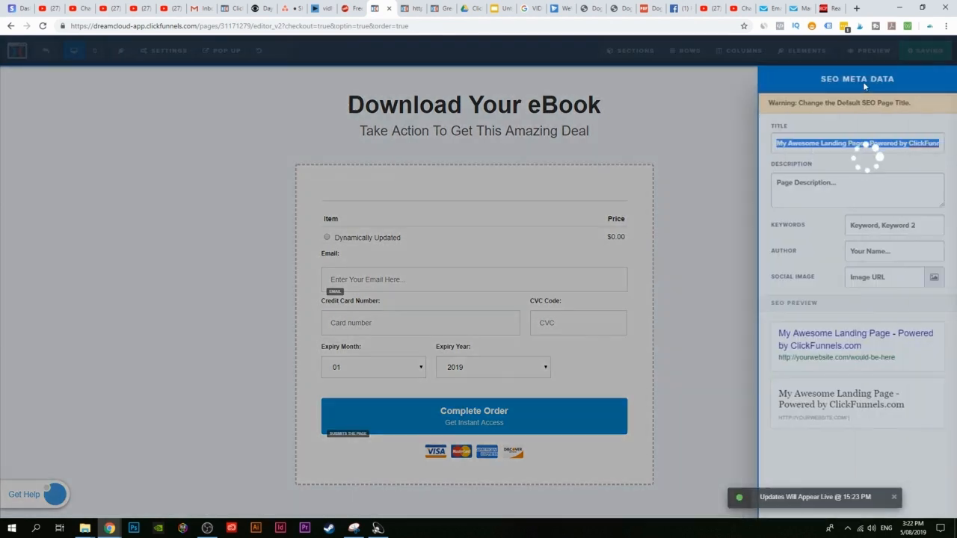
pyautogui.click(77, 98)
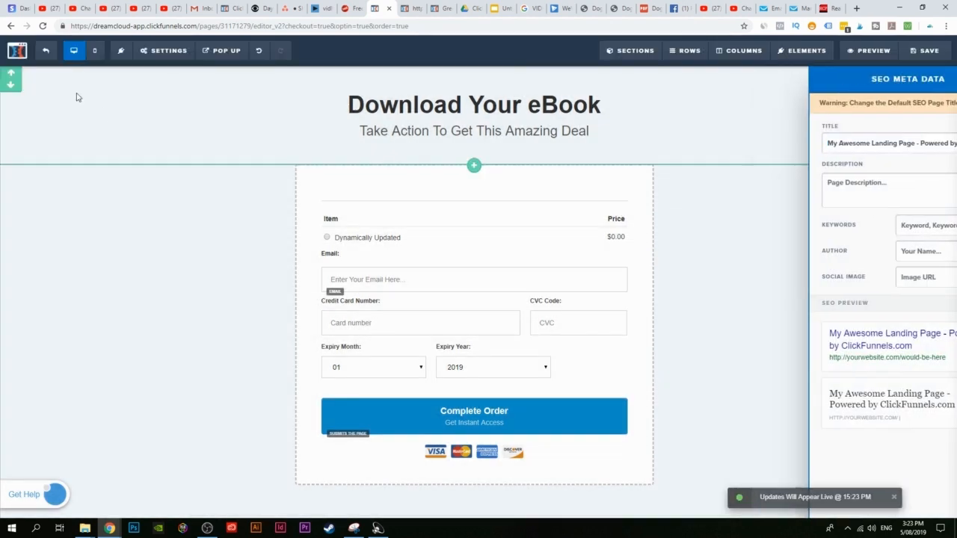
pyautogui.click(45, 52)
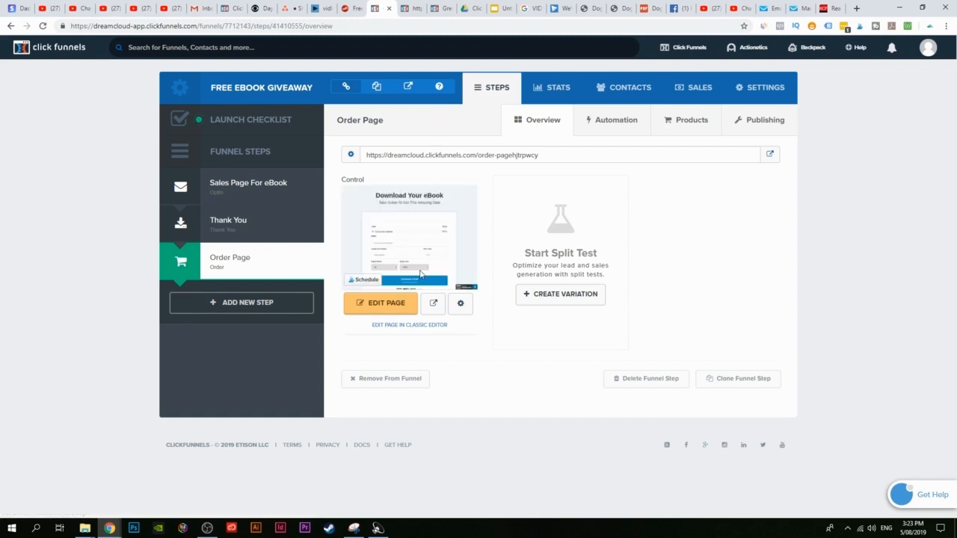
pyautogui.click(410, 8)
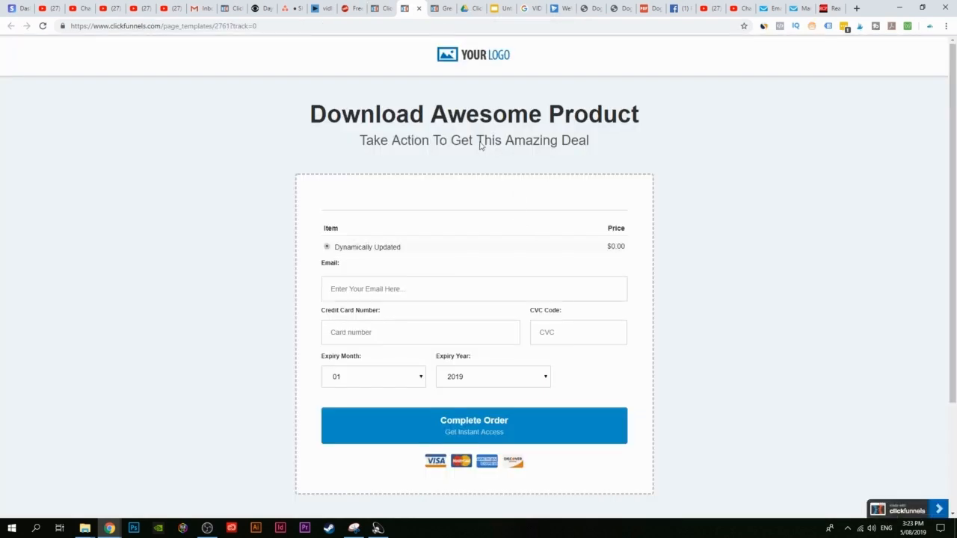
pyautogui.click(443, 8)
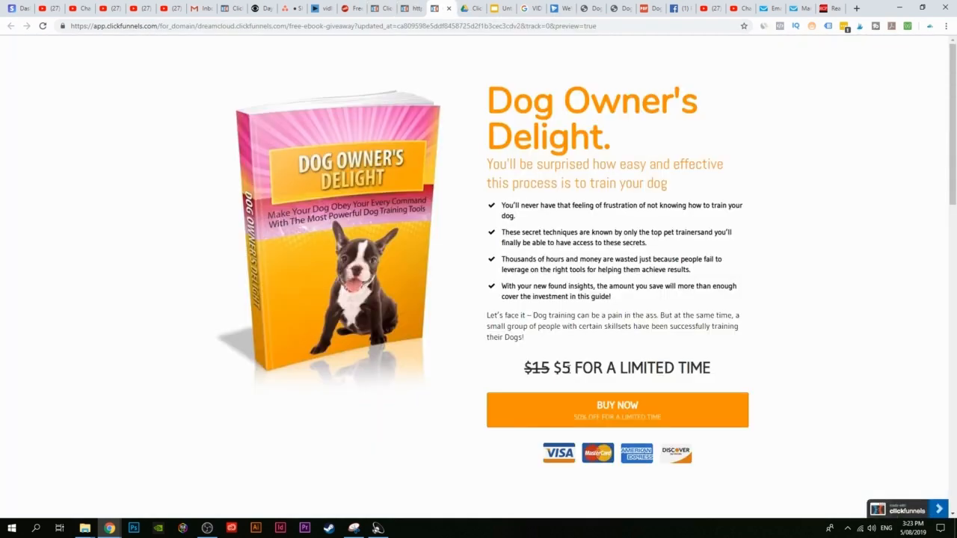
pyautogui.click(388, 6)
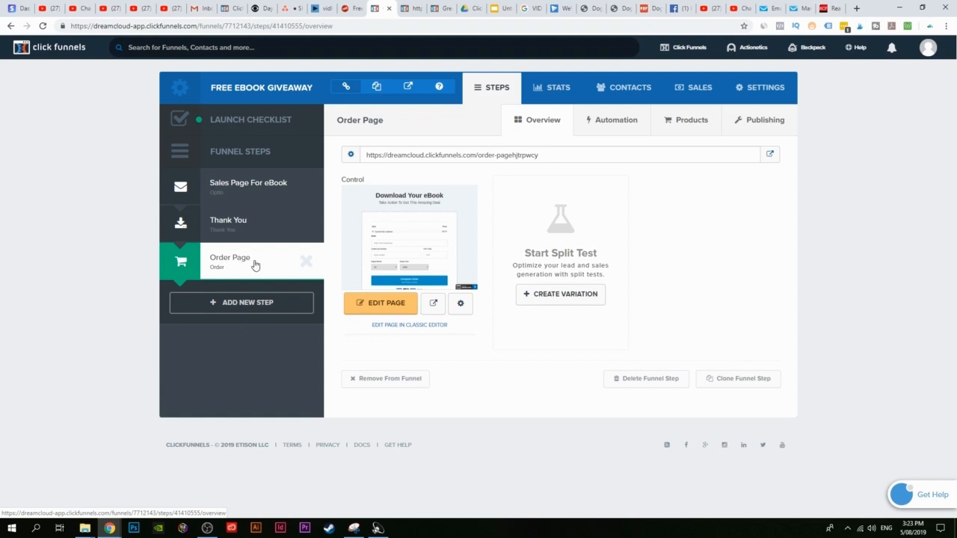
# Step: Add a product named Dog Owner's Delight, billed through Stripe Account-DreamCloud, to the Order Page
pyautogui.click(693, 121)
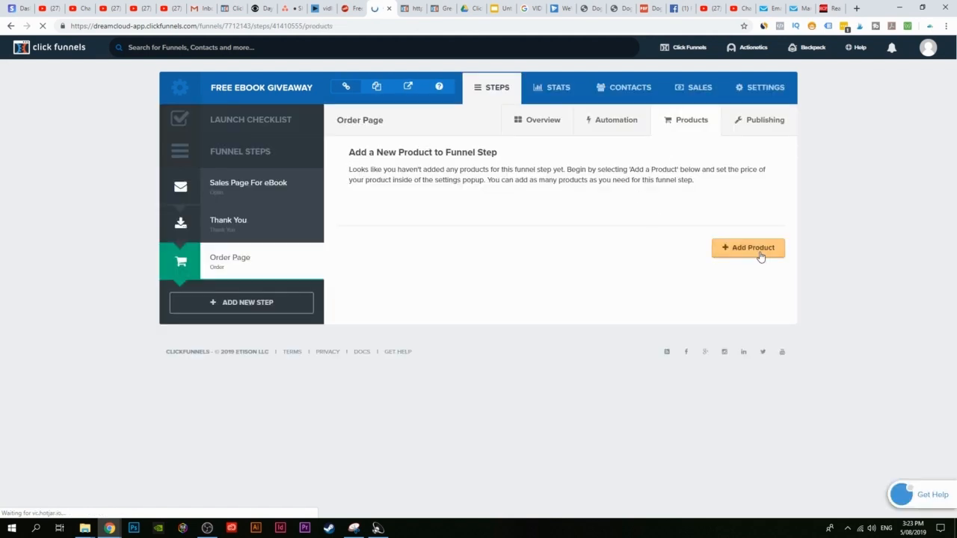
pyautogui.click(758, 254)
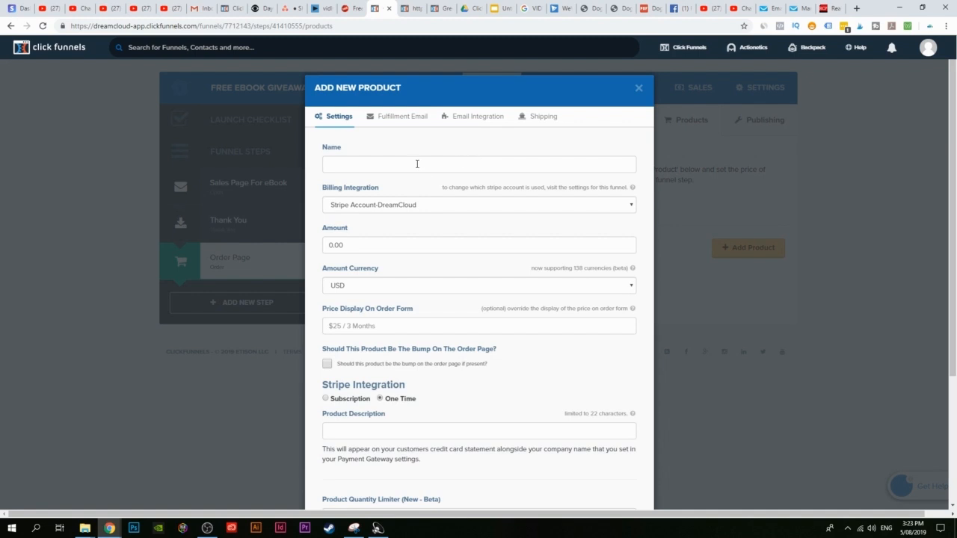
pyautogui.click(417, 164)
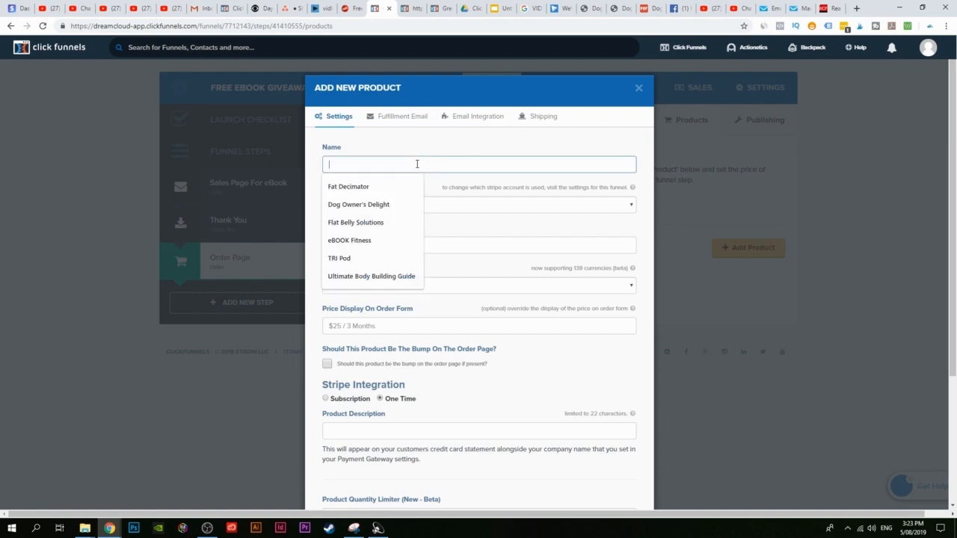
pyautogui.click(347, 206)
pyautogui.click(471, 202)
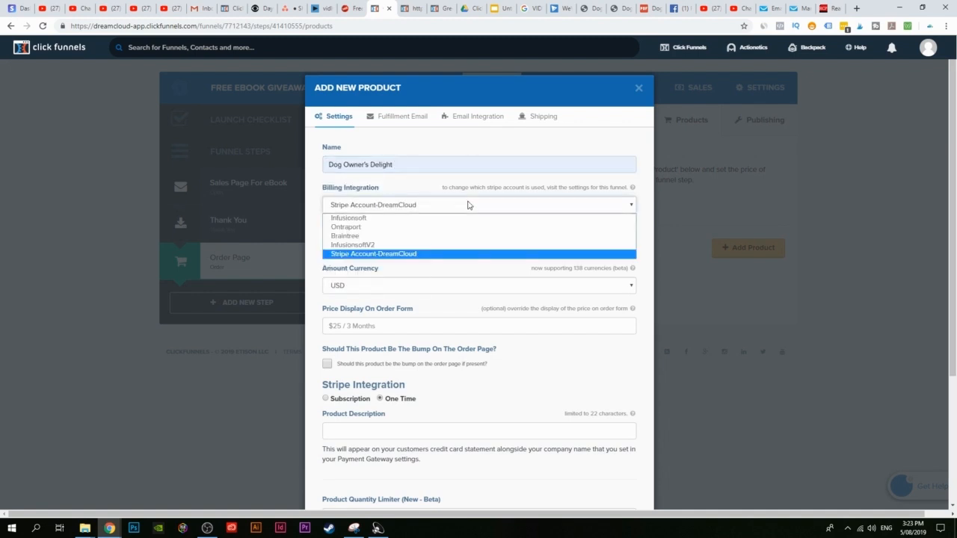
pyautogui.click(405, 255)
pyautogui.click(400, 207)
pyautogui.click(397, 255)
# Step: Set the Dog Owner's Delight price to 5 in USD
pyautogui.moveTo(370, 240); pyautogui.dragTo(306, 245)
pyautogui.write('5')
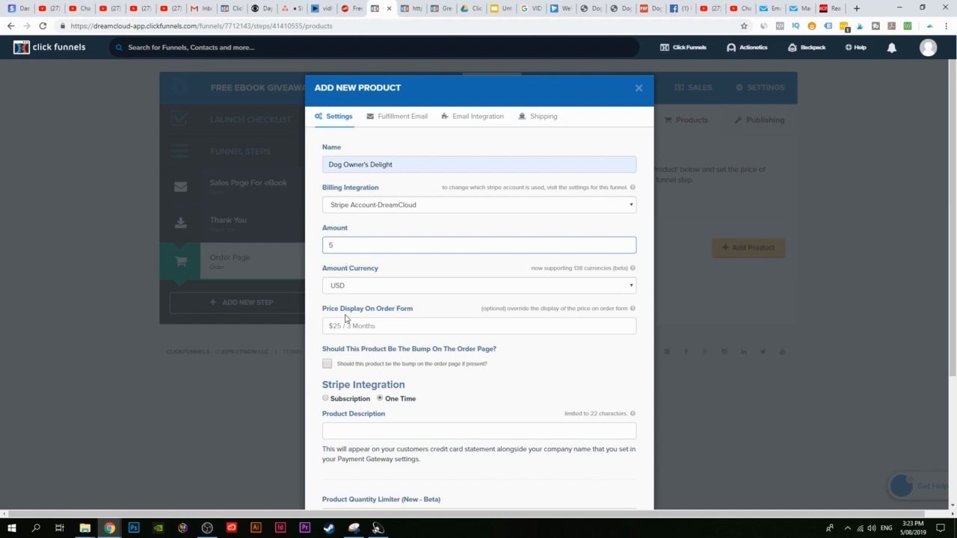
pyautogui.scroll(-2, 399, 329)
pyautogui.scroll(1, 374, 239)
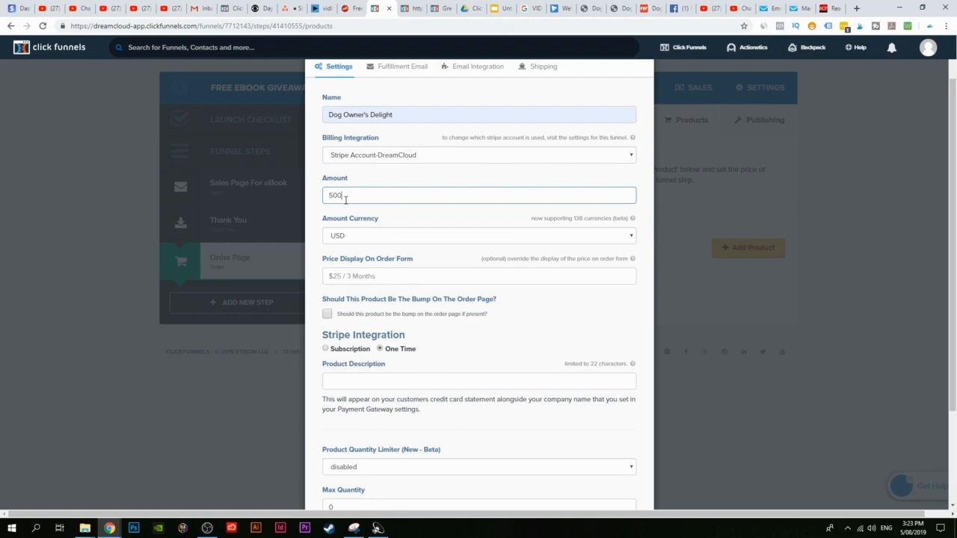
pyautogui.press('BackSpace')
pyautogui.press('BackSpace')
pyautogui.click(425, 236)
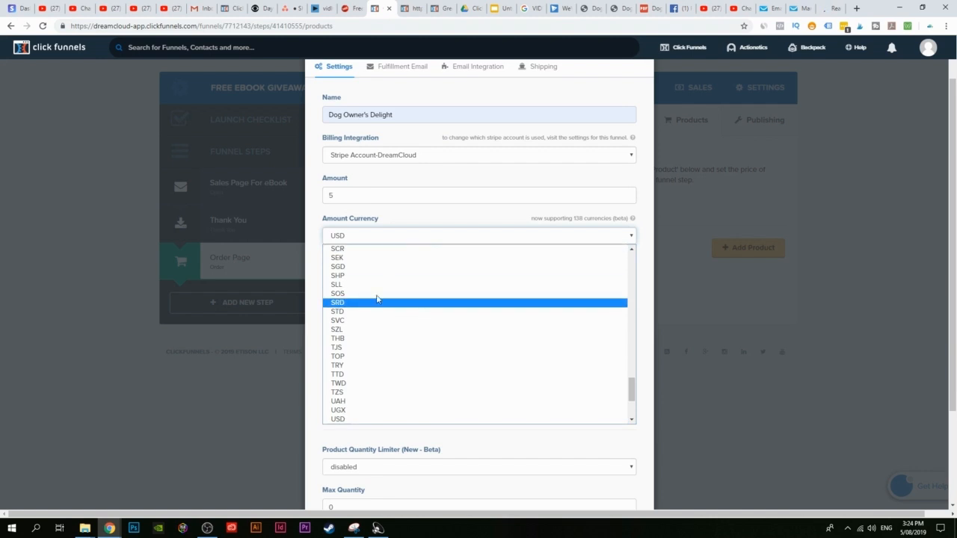
pyautogui.click(389, 226)
pyautogui.click(496, 325)
pyautogui.scroll(-1, 449, 303)
pyautogui.scroll(-2, 434, 239)
pyautogui.scroll(4, 391, 357)
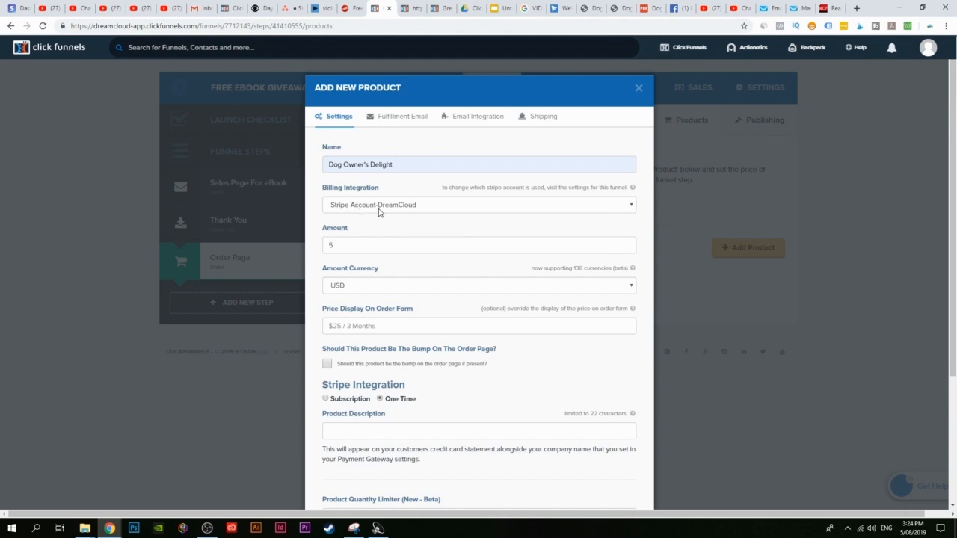
pyautogui.scroll(-3, 455, 325)
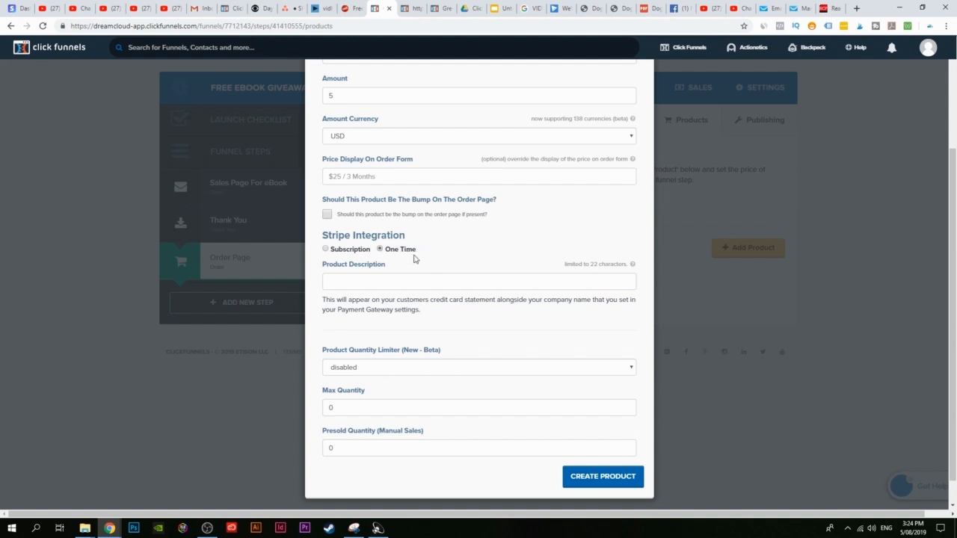
pyautogui.scroll(2, 432, 266)
pyautogui.scroll(-3, 433, 265)
pyautogui.scroll(1, 380, 309)
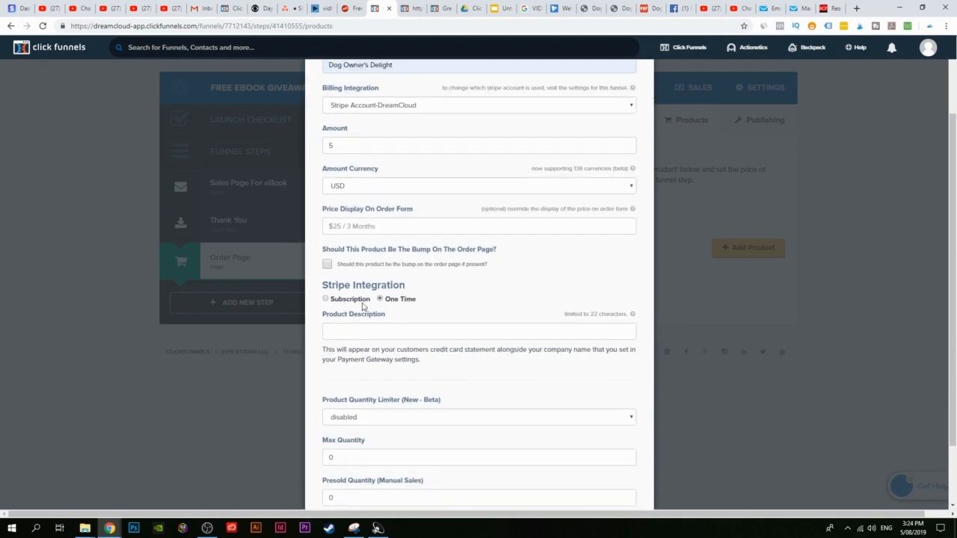
pyautogui.scroll(1, 374, 299)
pyautogui.scroll(1, 368, 215)
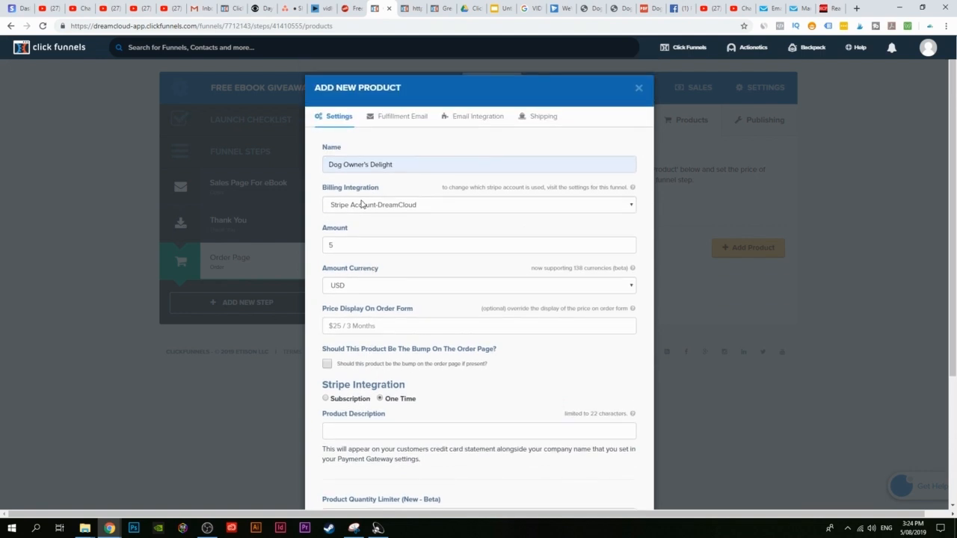
pyautogui.click(328, 244)
pyautogui.write('5')
pyautogui.scroll(-3, 663, 349)
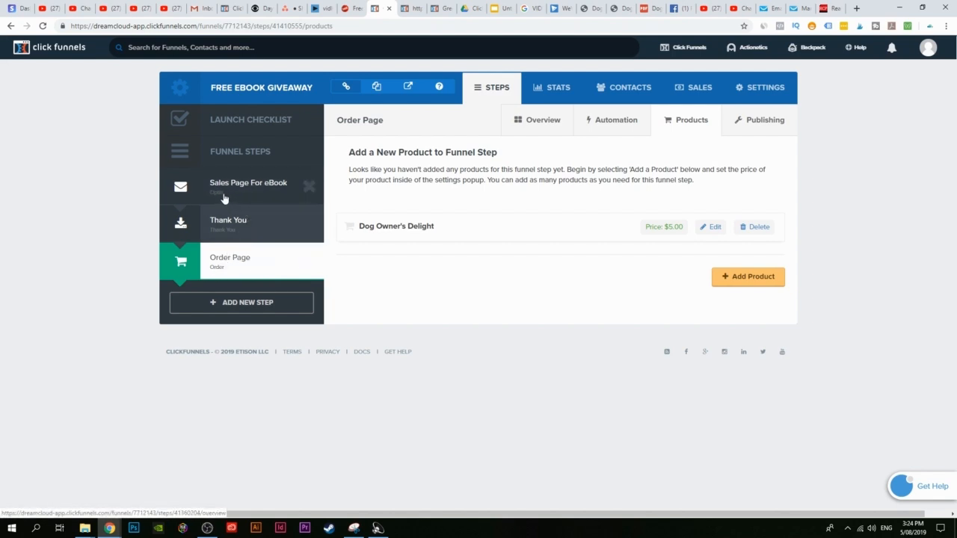
# Step: Check the sales page, then open the Thank You step's details
pyautogui.click(441, 8)
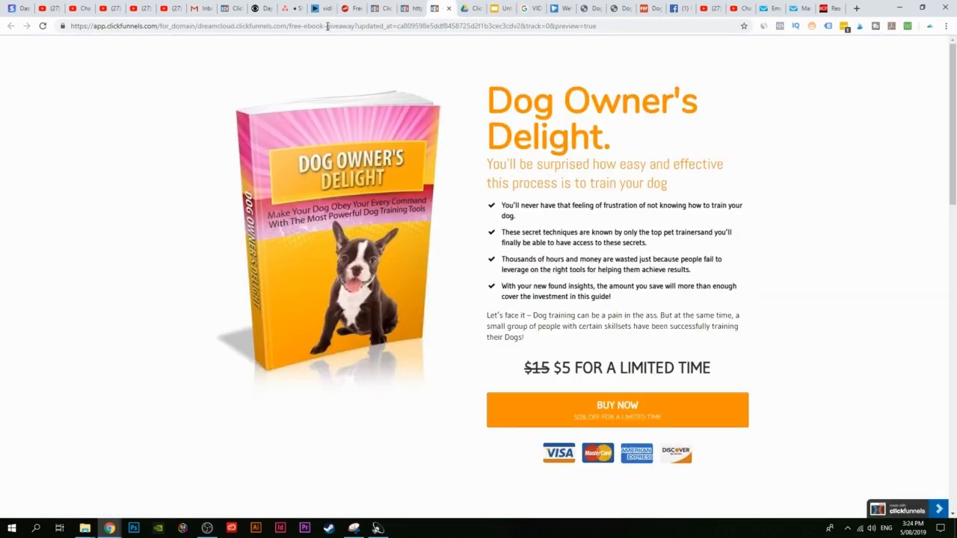
pyautogui.click(381, 8)
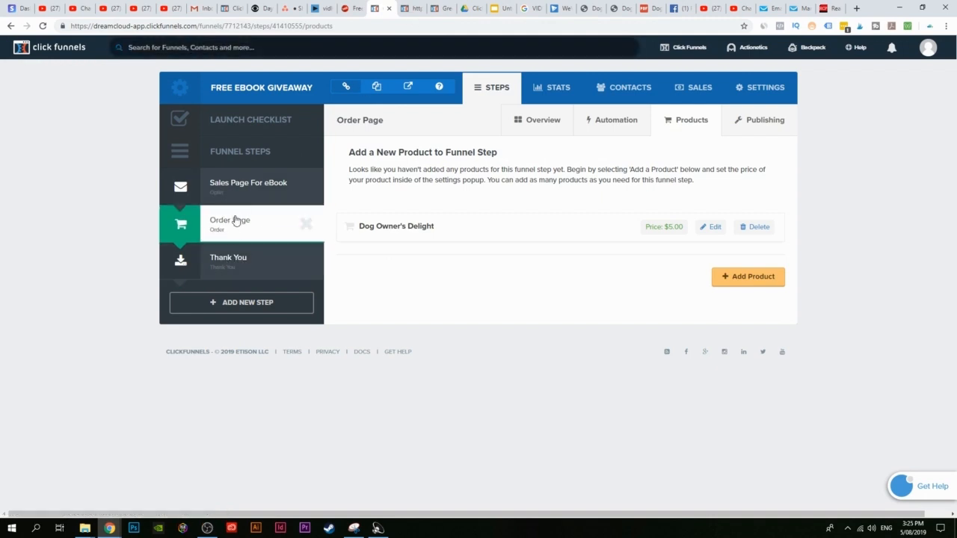
pyautogui.click(545, 121)
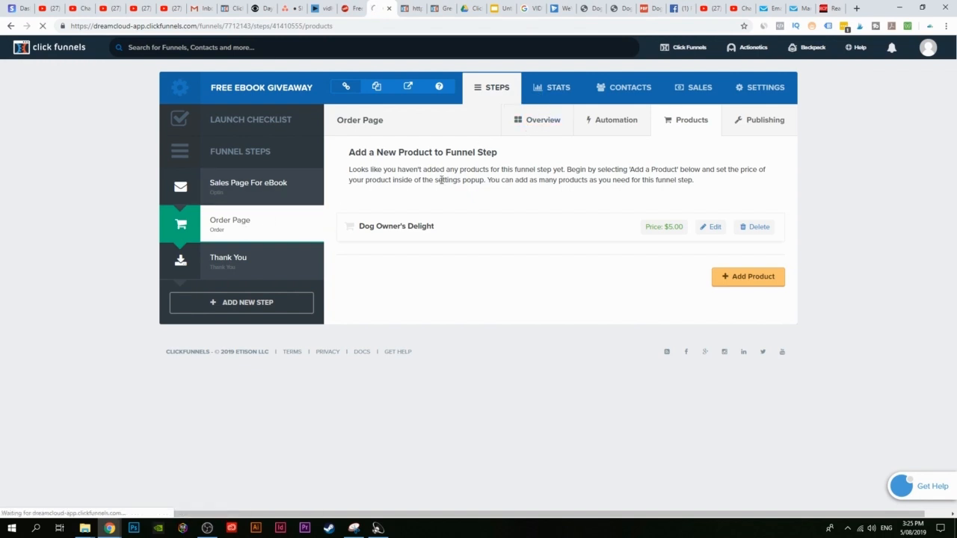
pyautogui.click(220, 271)
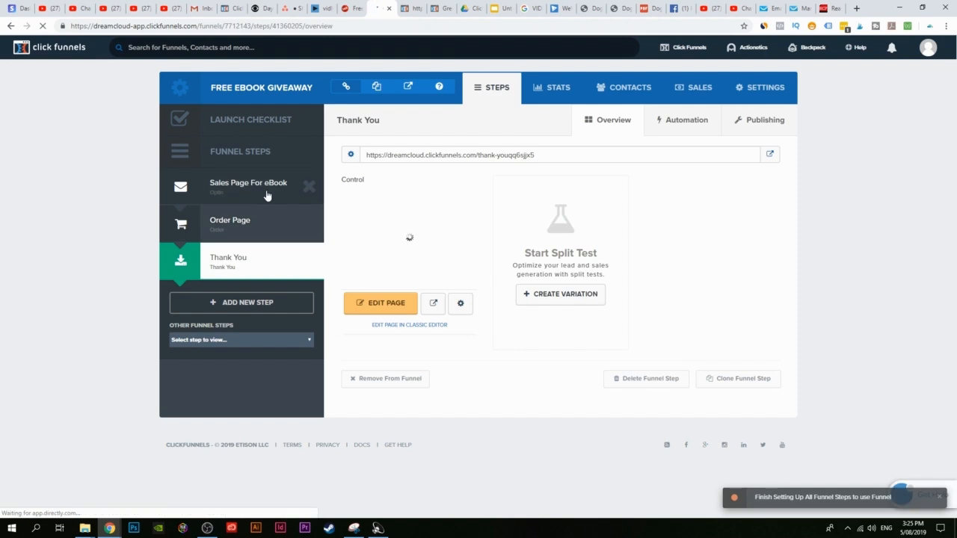
# Step: Reload the sales page preview to show the $5 BUY NOW offer
pyautogui.click(448, 7)
pyautogui.click(41, 26)
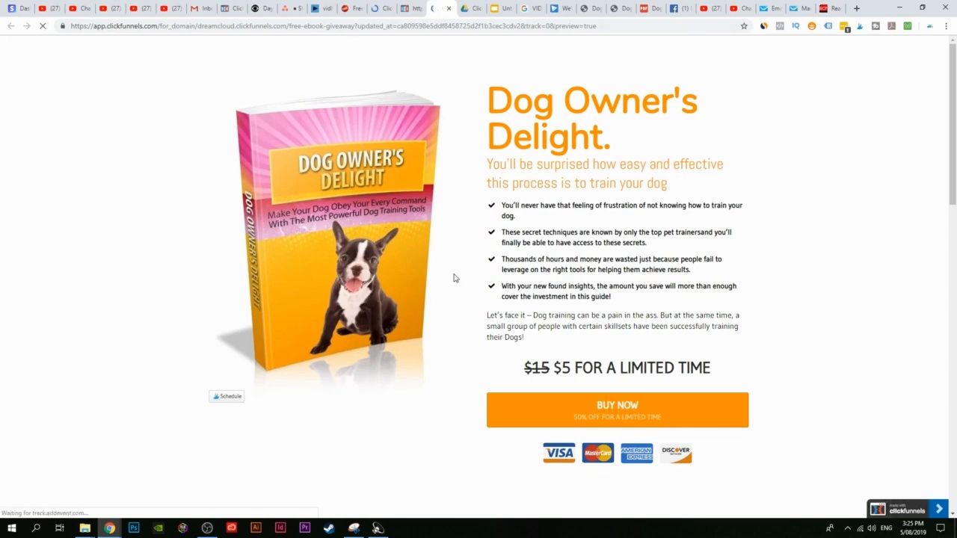
pyautogui.scroll(-5, 453, 278)
pyautogui.scroll(5, 493, 267)
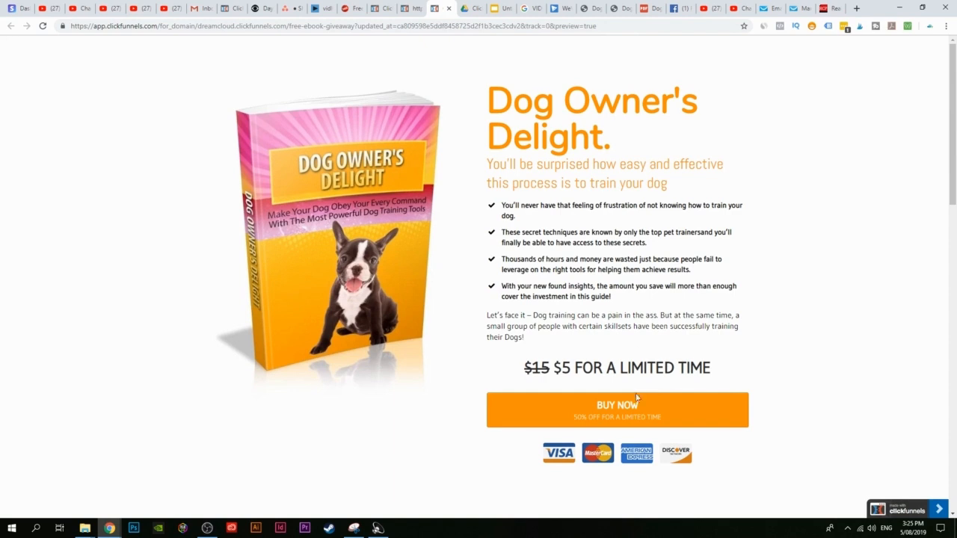
# Step: Follow BUY NOW to the order form, try the card number field, then preview the thank-you page
pyautogui.click(618, 417)
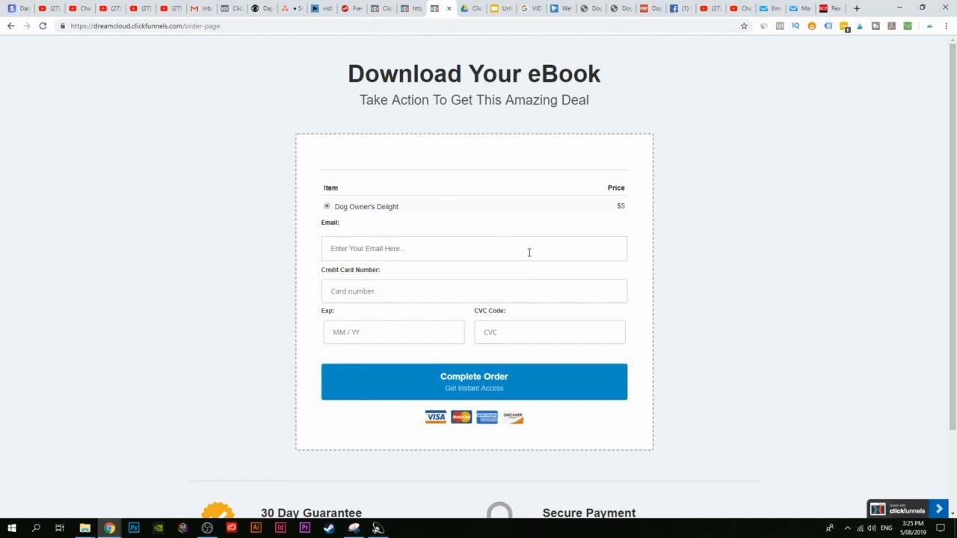
pyautogui.click(350, 291)
pyautogui.click(418, 6)
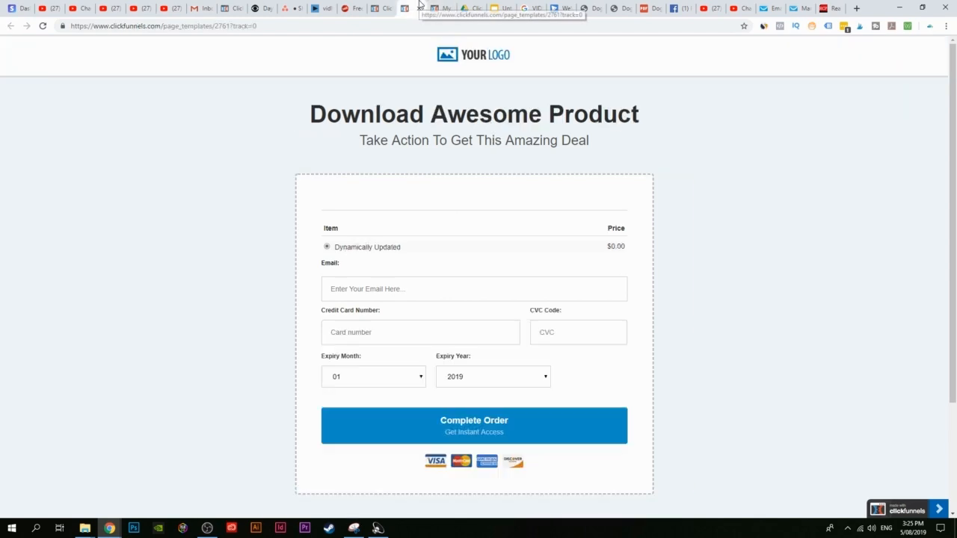
pyautogui.click(380, 8)
pyautogui.click(433, 303)
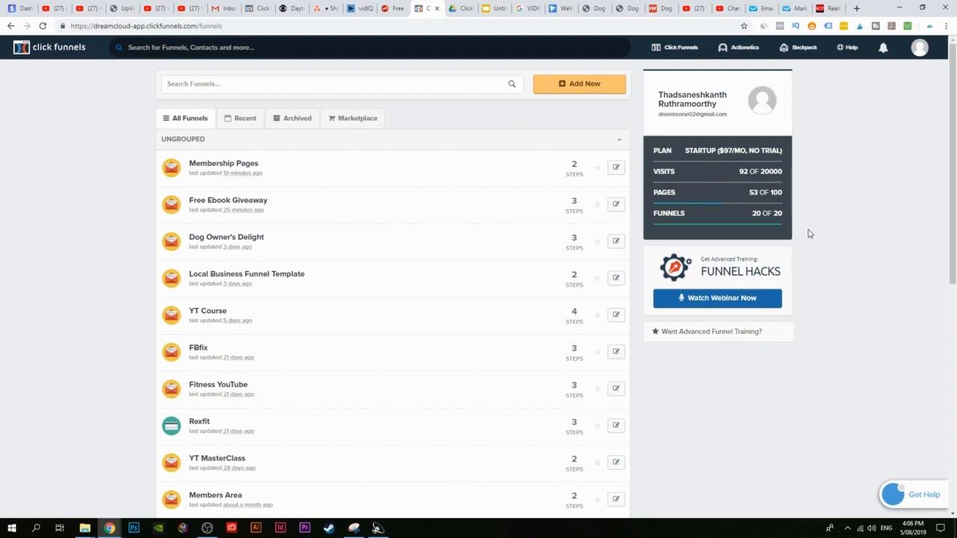
# Step: Build a new Collect Emails funnel named 'Membership Area' with the classic builder
pyautogui.moveTo(664, 53)
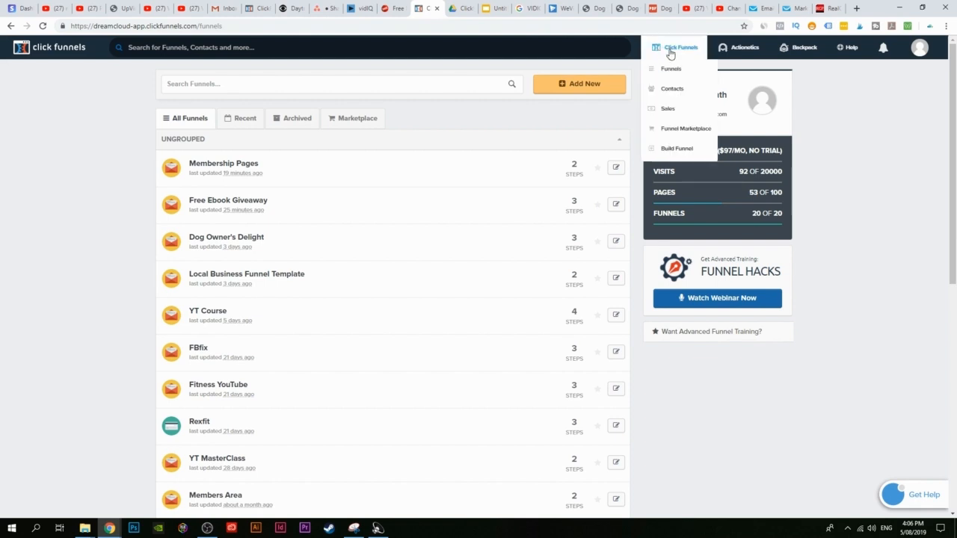
pyautogui.click(577, 86)
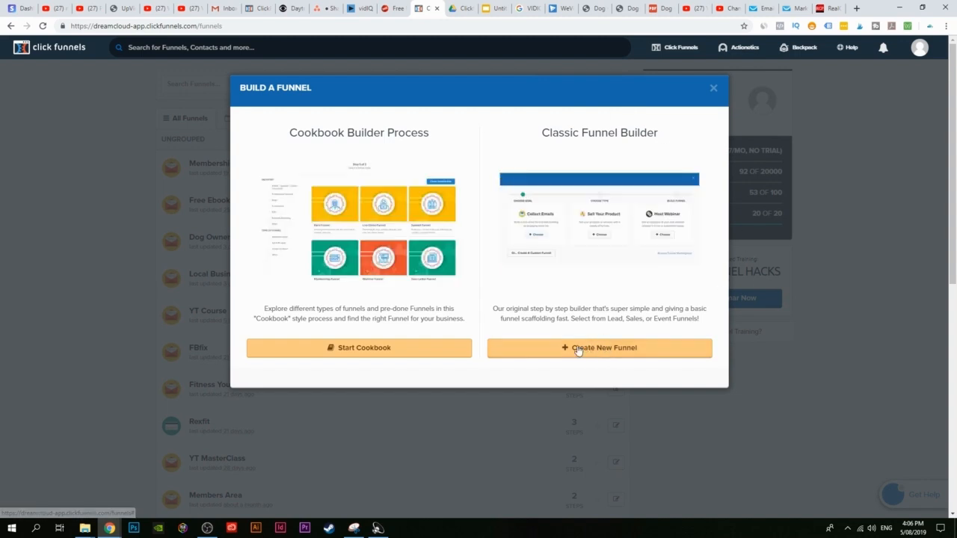
pyautogui.click(615, 349)
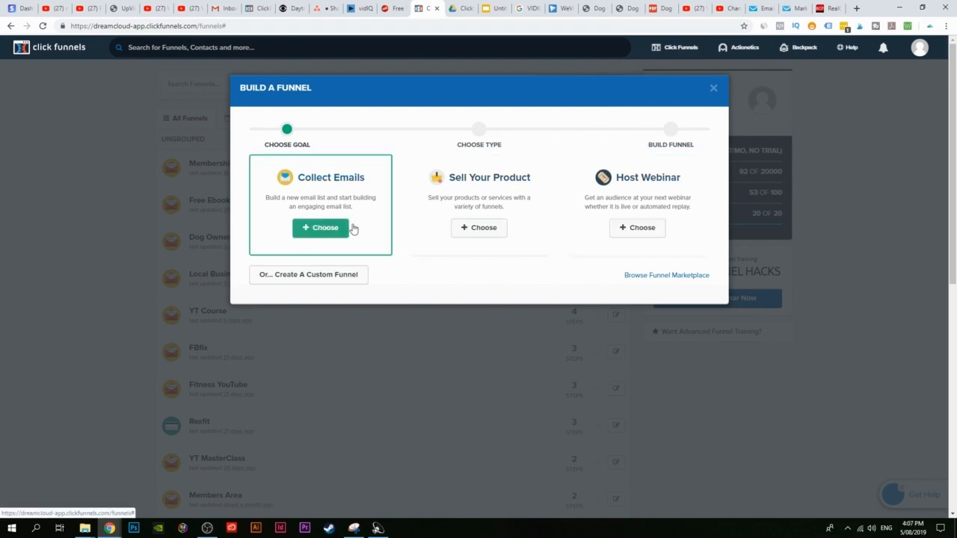
pyautogui.click(314, 227)
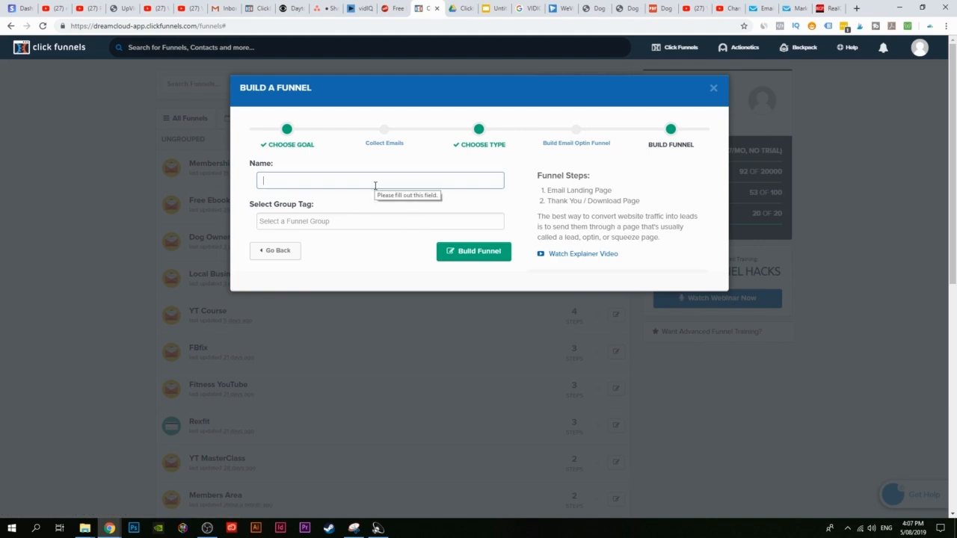
pyautogui.write('Mber')
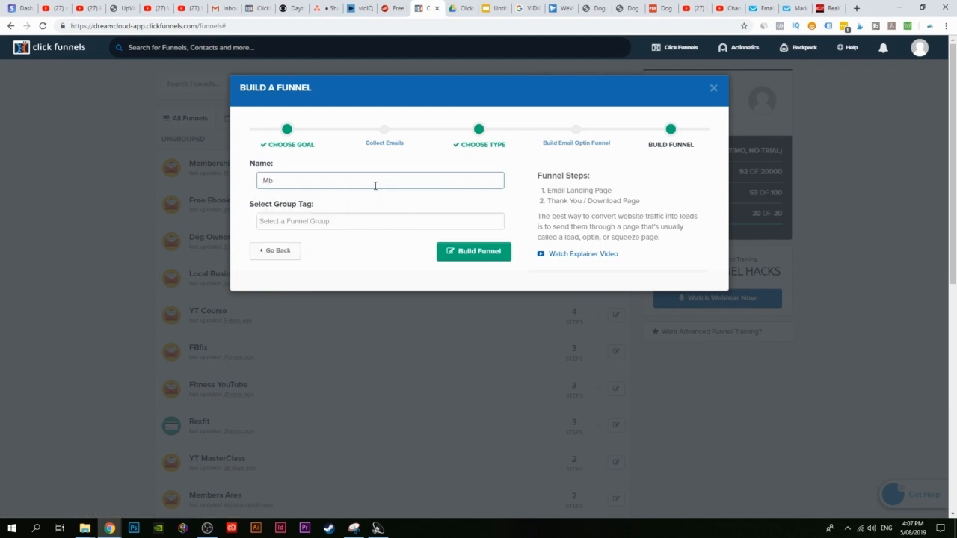
pyautogui.press('BackSpace')
pyautogui.write('e')
pyautogui.click(315, 201)
pyautogui.moveTo(303, 181); pyautogui.dragTo(376, 179)
pyautogui.write('A')
pyautogui.click(481, 252)
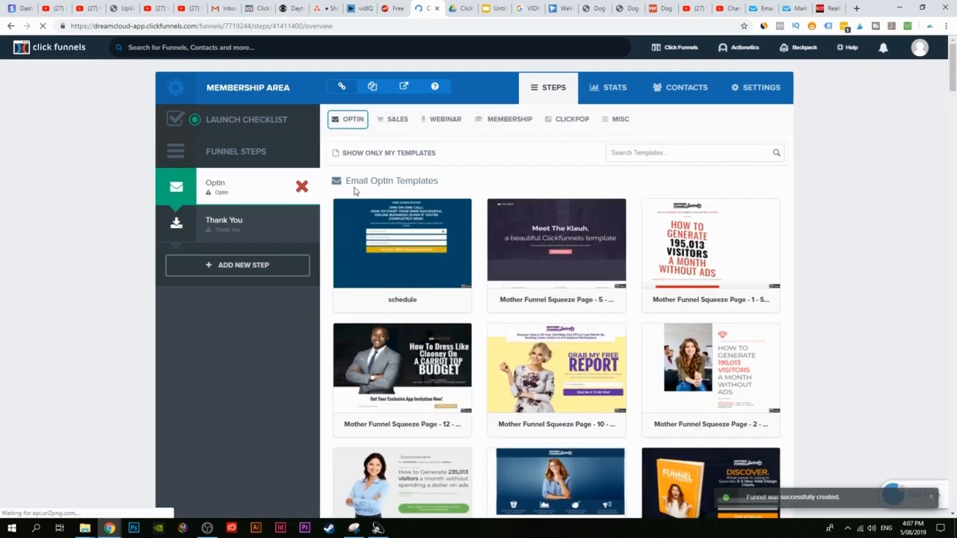
# Step: Preview Simple Member Access among the Member Access templates and select it for the Optin page
pyautogui.moveTo(505, 124)
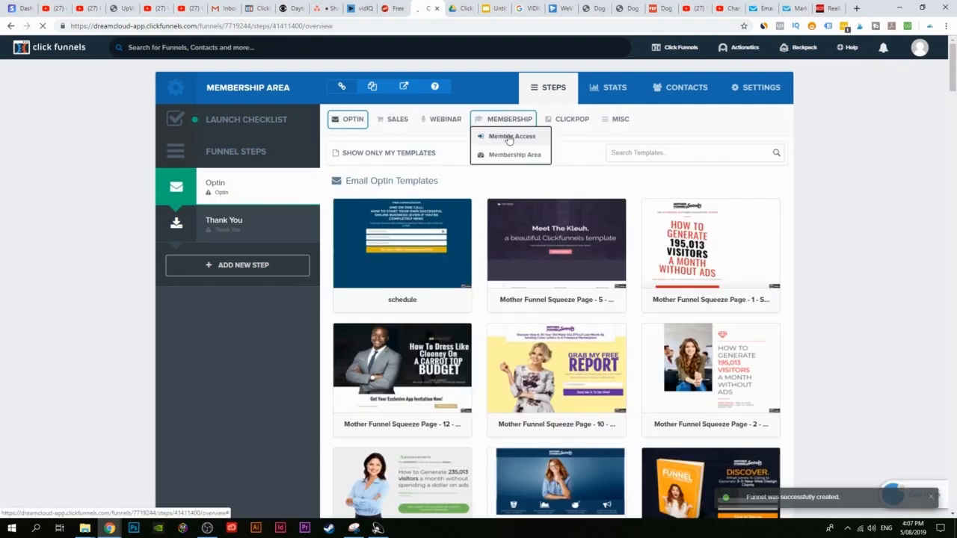
pyautogui.click(511, 137)
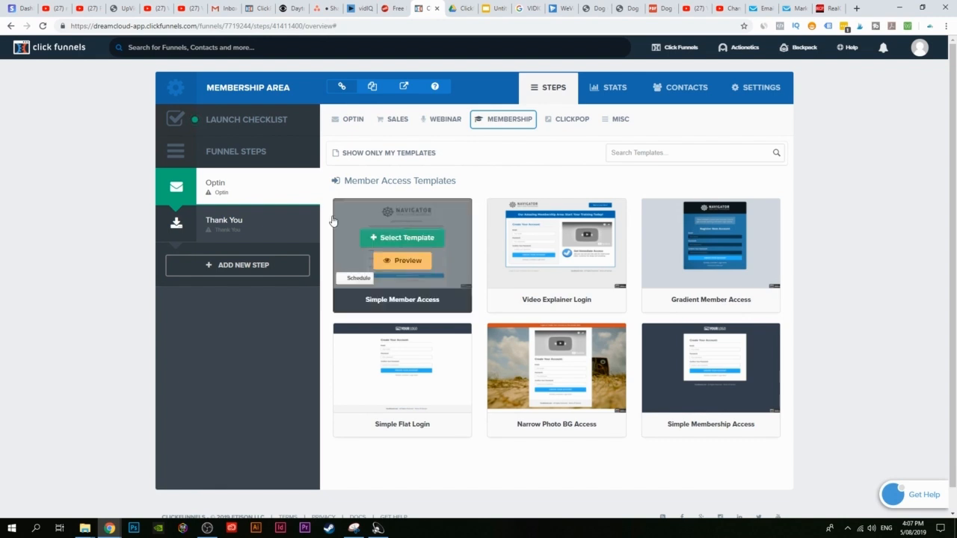
pyautogui.moveTo(423, 286)
pyautogui.click(412, 261)
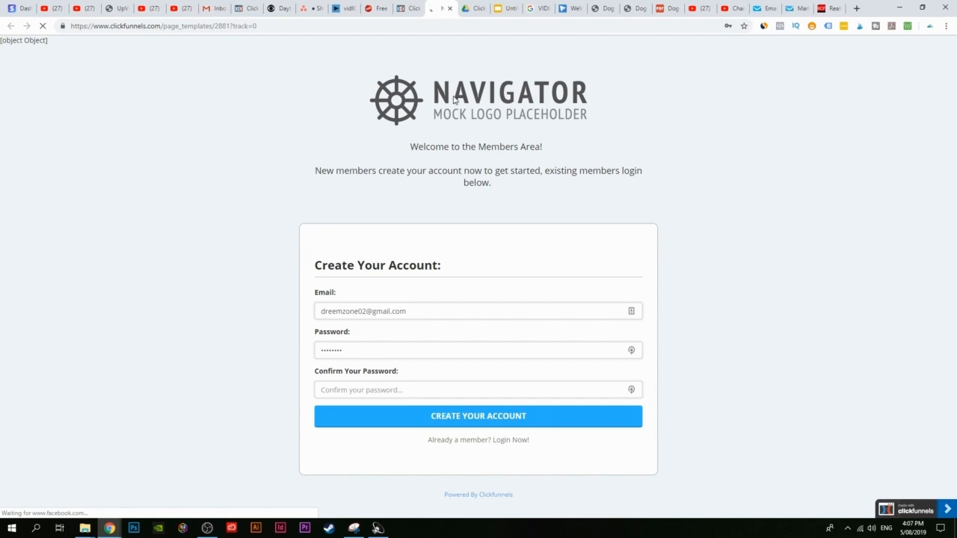
pyautogui.click(417, 6)
pyautogui.moveTo(457, 270)
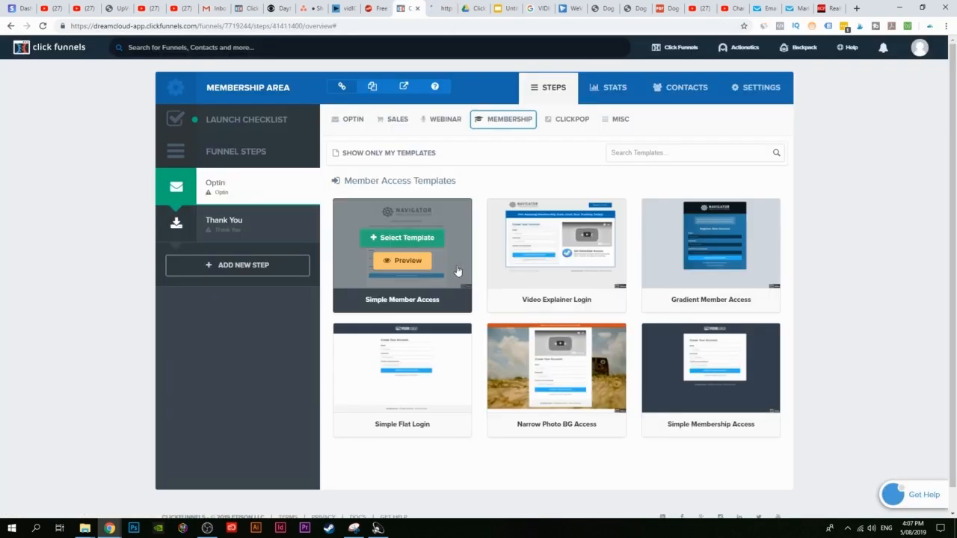
pyautogui.click(411, 241)
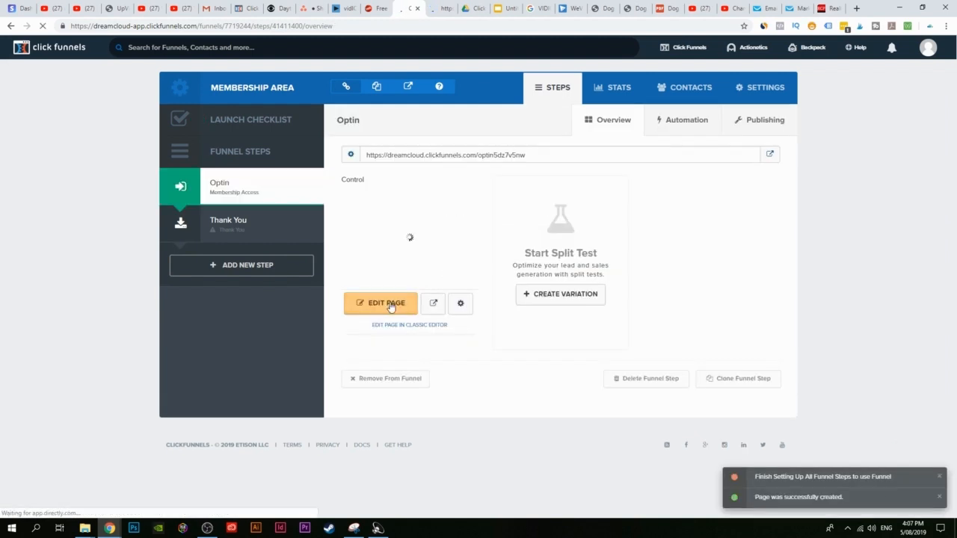
pyautogui.click(390, 307)
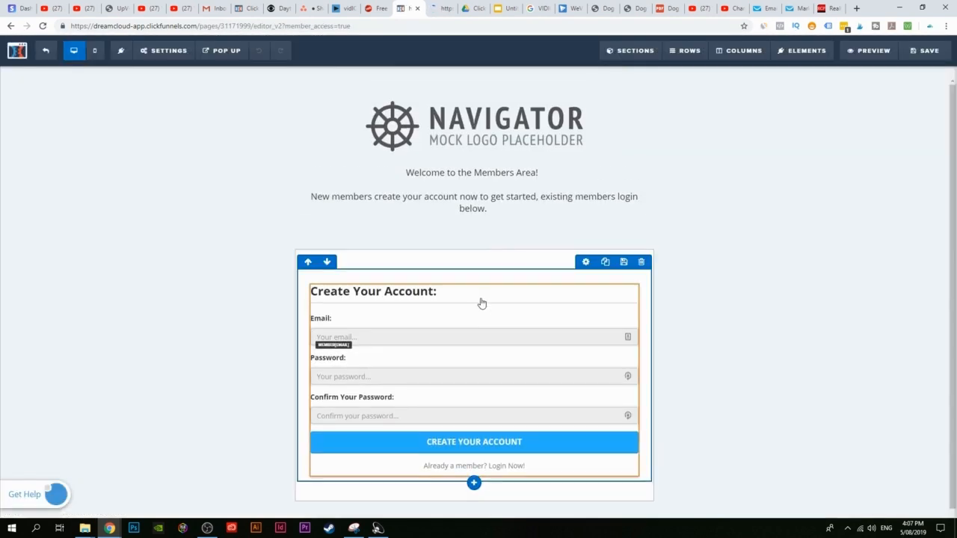
# Step: Swap the Navigator placeholder logo for the Opinion Outpost image
pyautogui.scroll(-2, 482, 302)
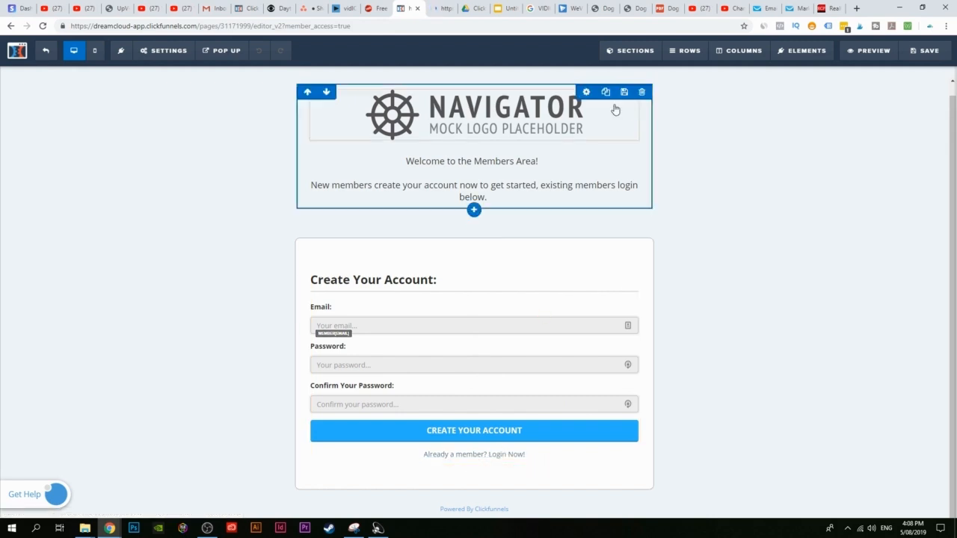
pyautogui.click(456, 125)
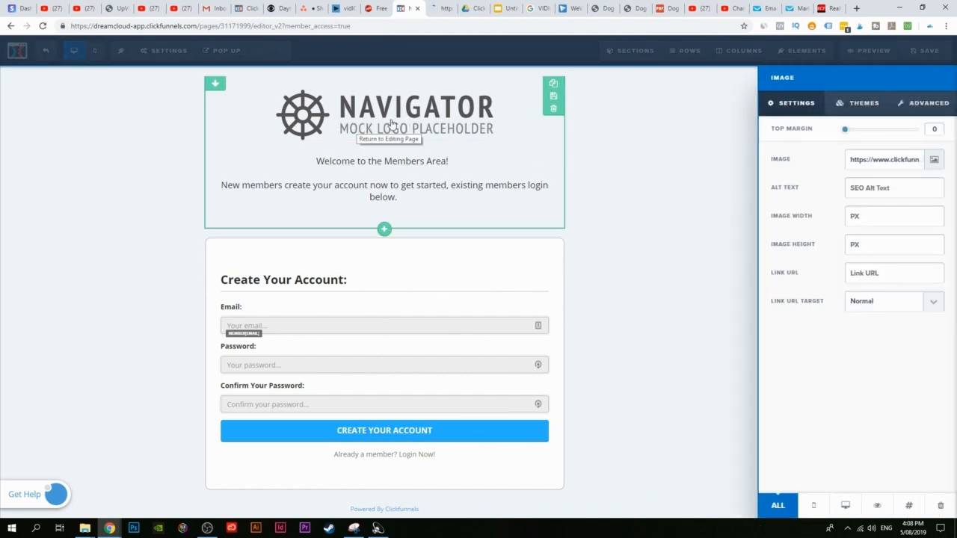
pyautogui.click(935, 161)
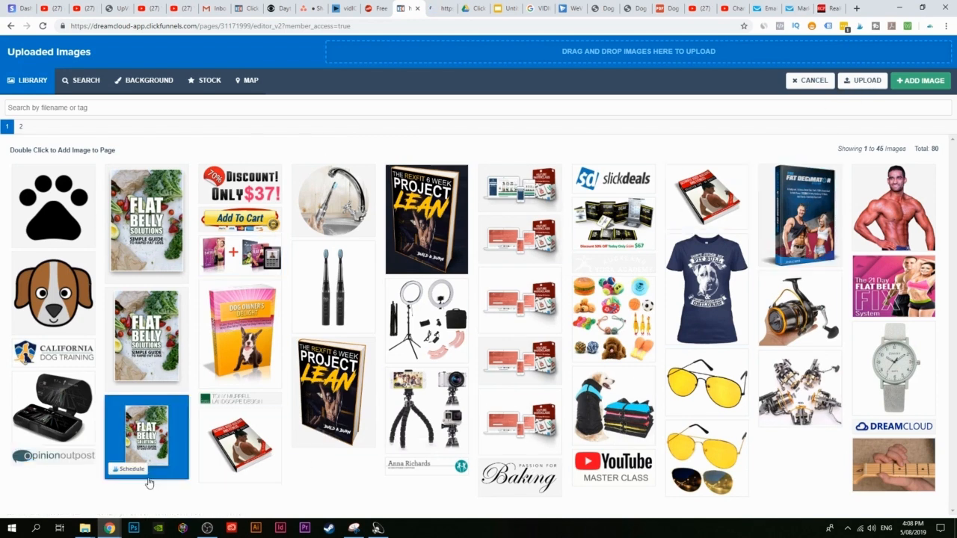
pyautogui.click(52, 465)
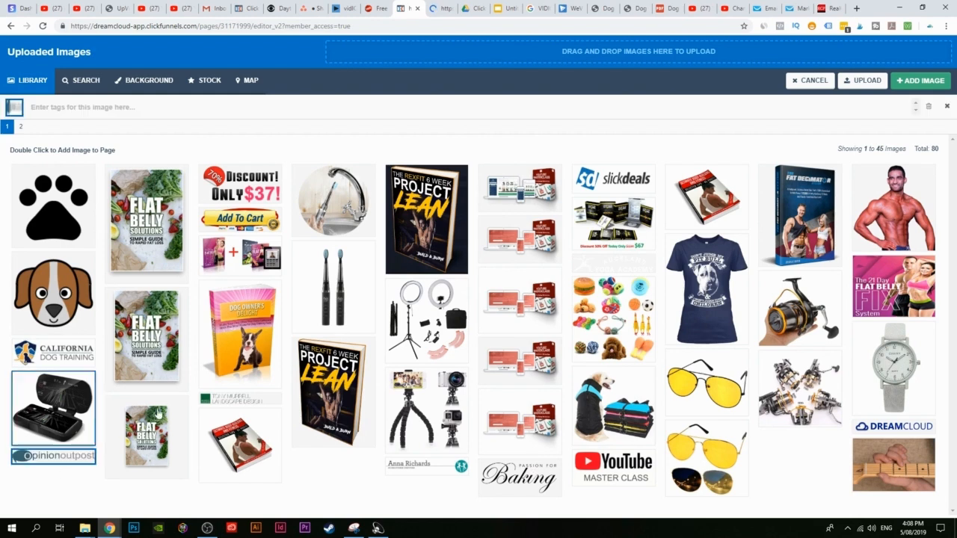
pyautogui.click(935, 79)
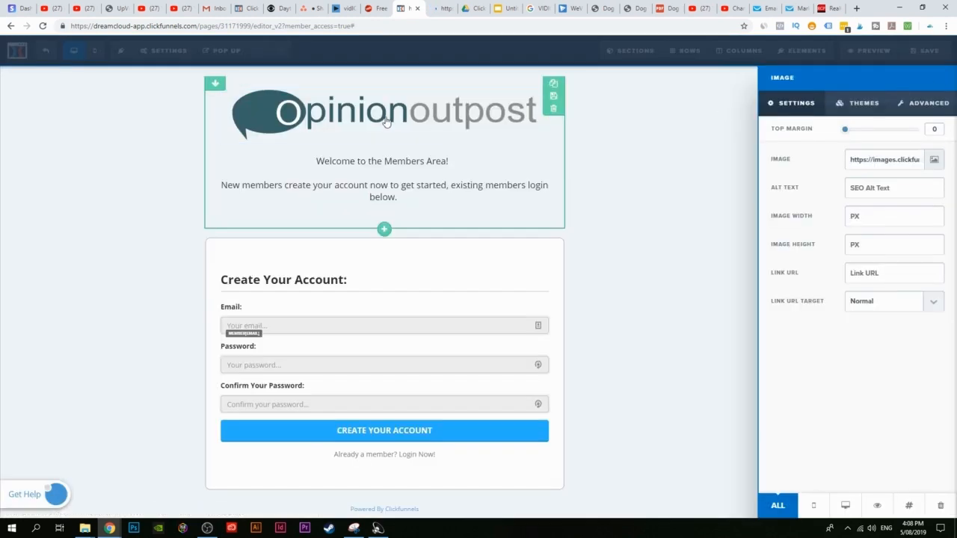
pyautogui.click(611, 199)
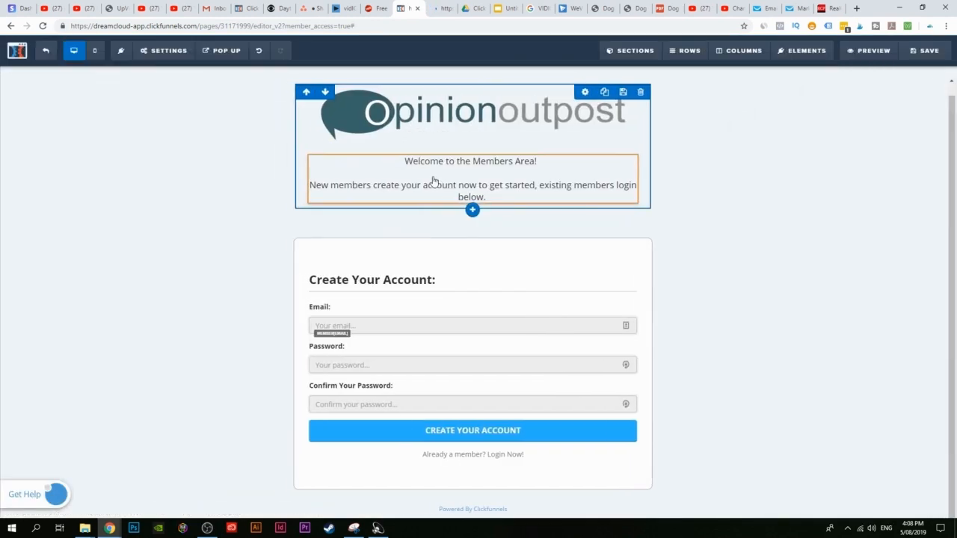
# Step: Change the welcome text's second line to a bold 'Register For Your NEW Account'
pyautogui.click(474, 171)
pyautogui.moveTo(500, 199); pyautogui.dragTo(312, 184)
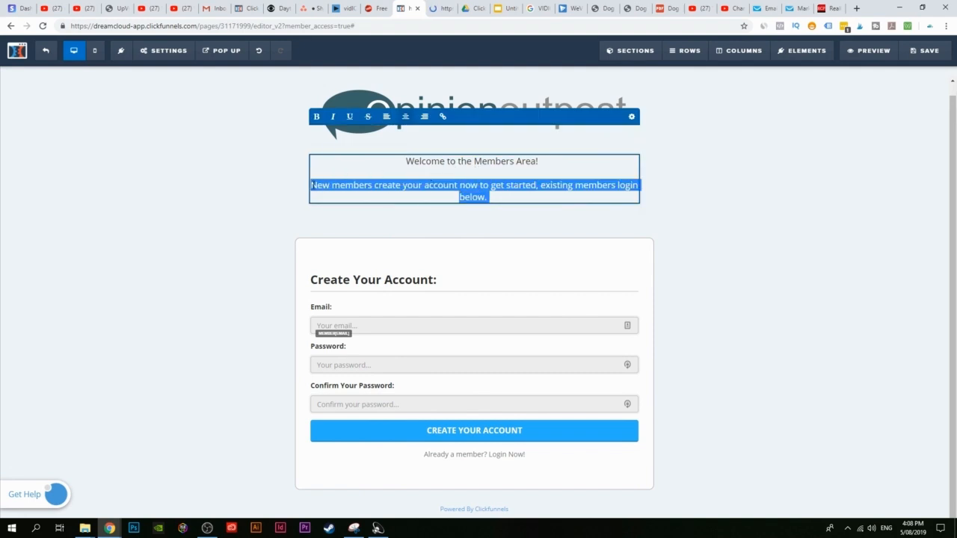
pyautogui.write('Regis')
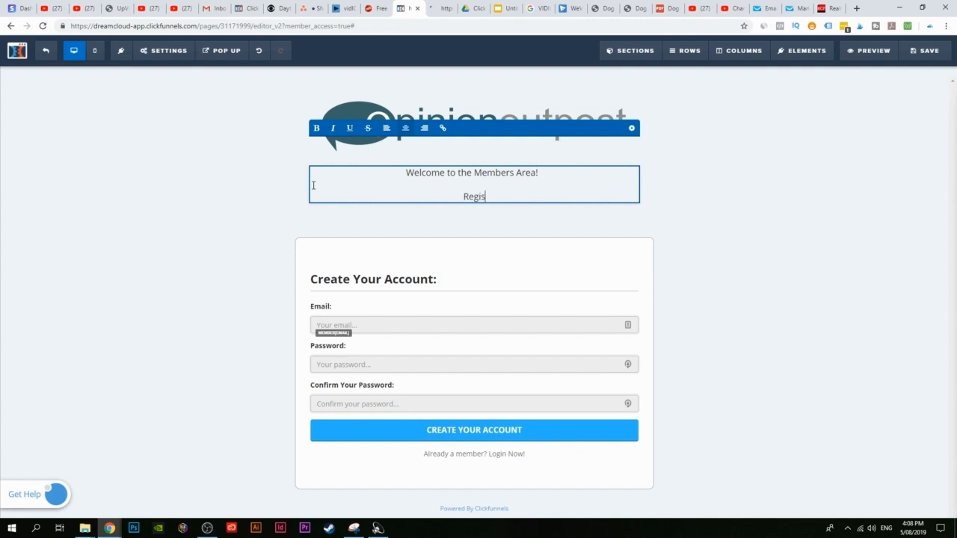
pyautogui.write('ter For Your NE')
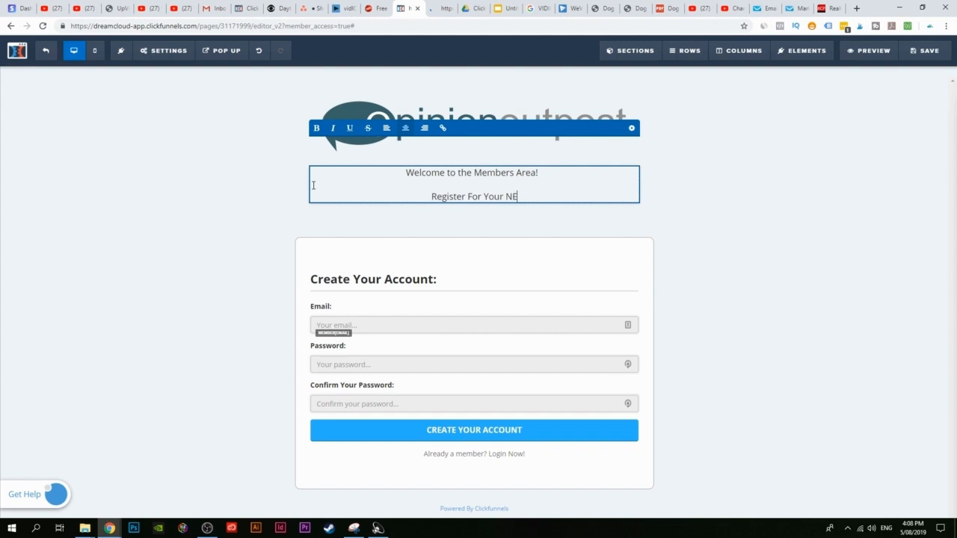
pyautogui.write('W Account')
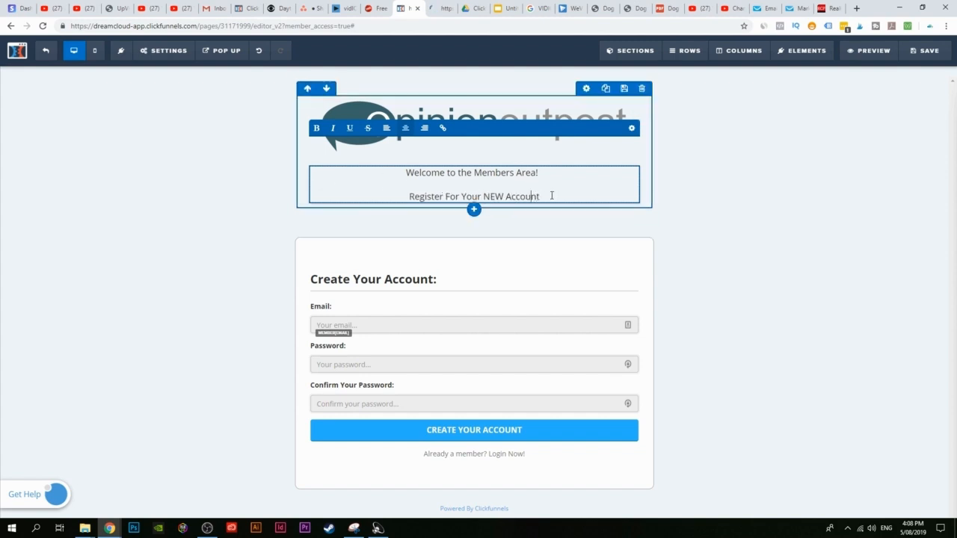
pyautogui.moveTo(552, 196); pyautogui.dragTo(391, 196)
pyautogui.click(316, 128)
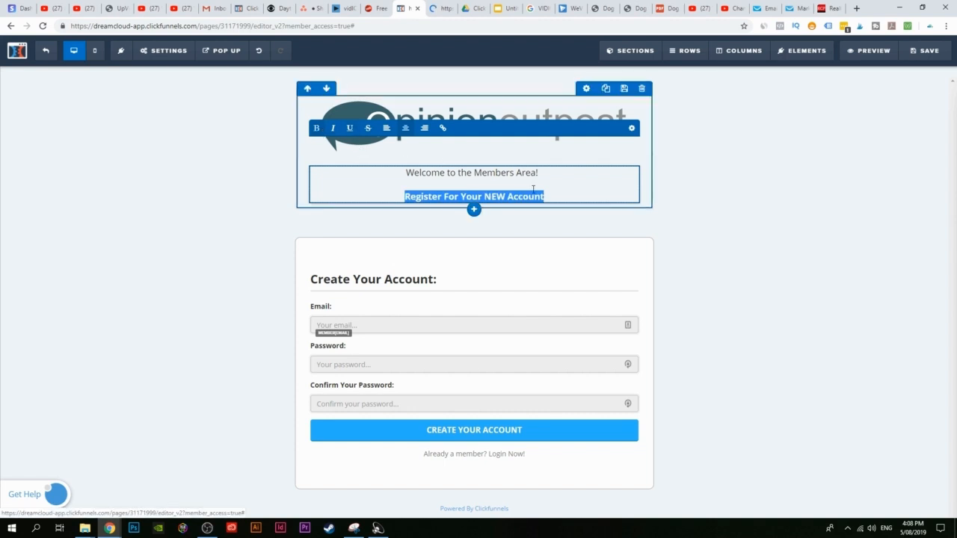
pyautogui.click(724, 246)
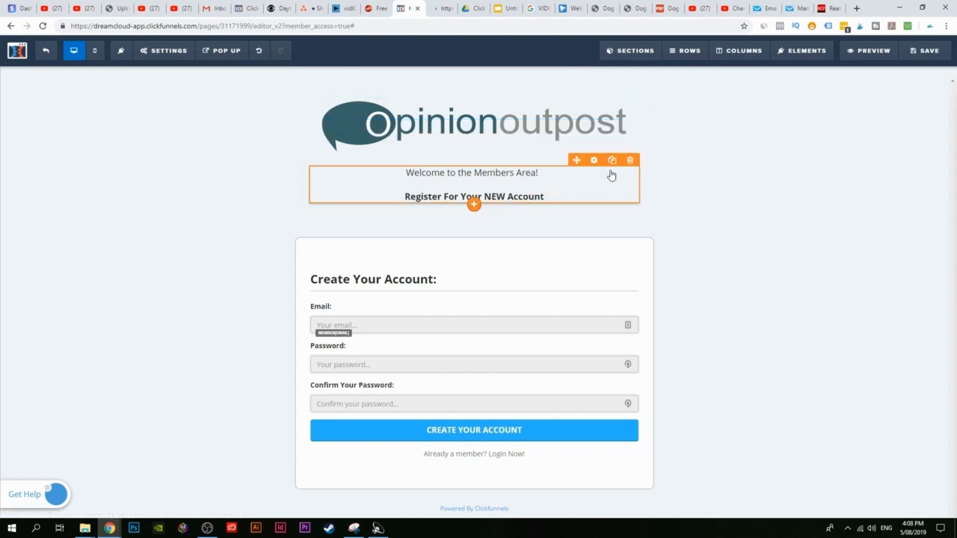
# Step: Delete the welcome text block and save the members page
pyautogui.click(630, 160)
pyautogui.click(526, 84)
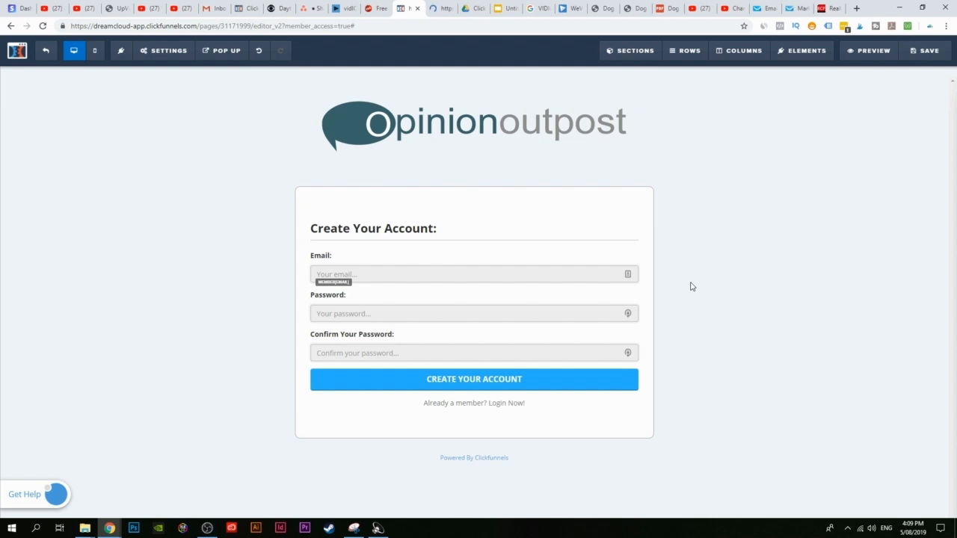
pyautogui.click(926, 51)
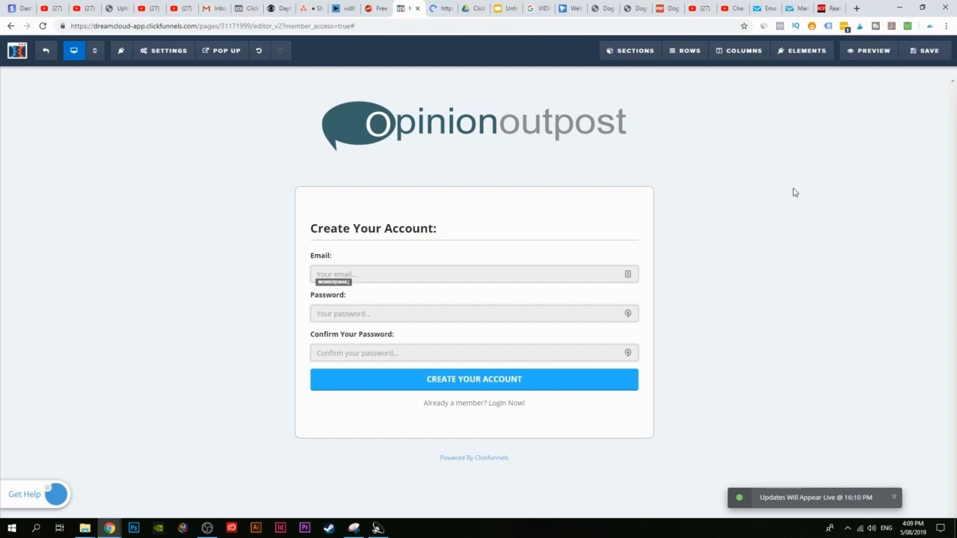
# Step: Preview the live page, submit a test member login, and return to the funnel overview
pyautogui.click(872, 52)
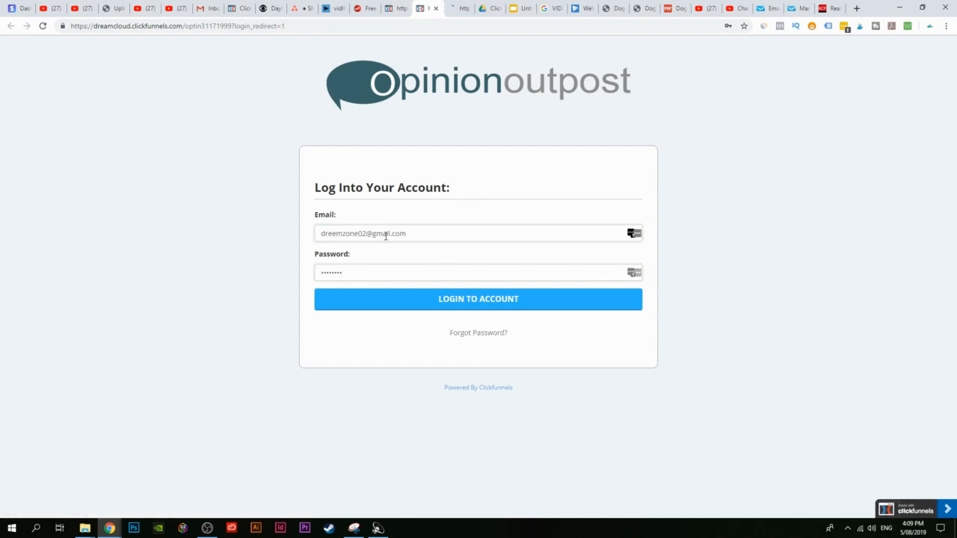
pyautogui.click(500, 308)
pyautogui.click(47, 54)
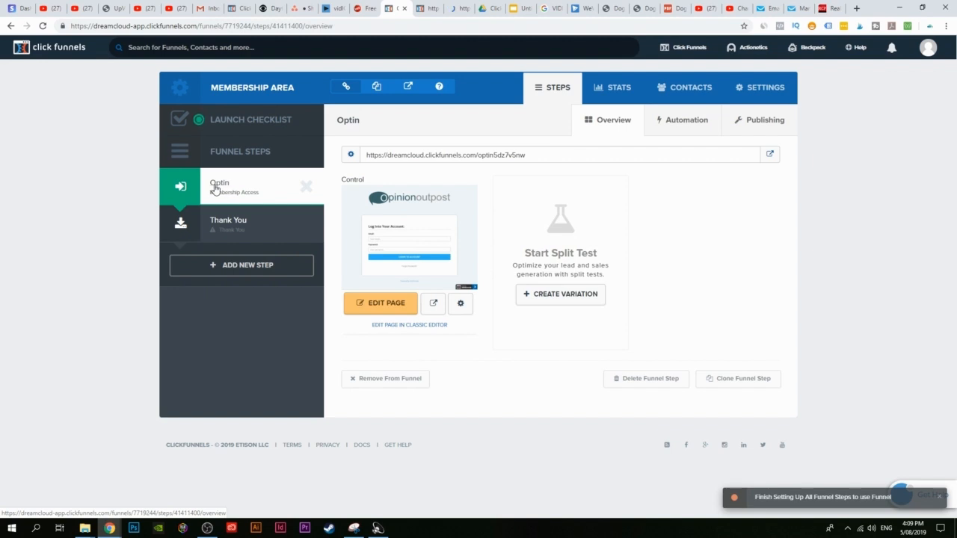
# Step: Rename the Optin step's page from 'Optin' to 'Registration Page'
pyautogui.click(462, 307)
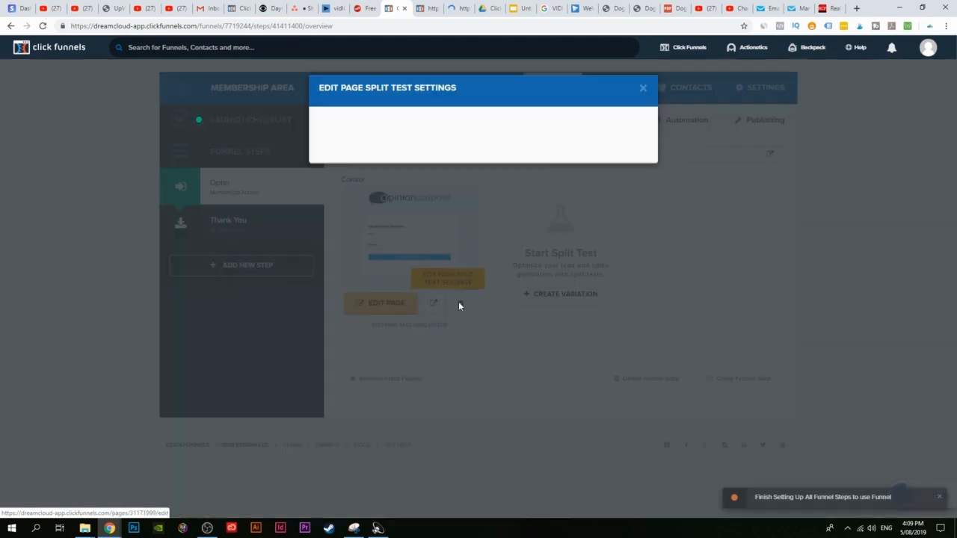
pyautogui.moveTo(378, 152); pyautogui.dragTo(295, 147)
pyautogui.write('Regist')
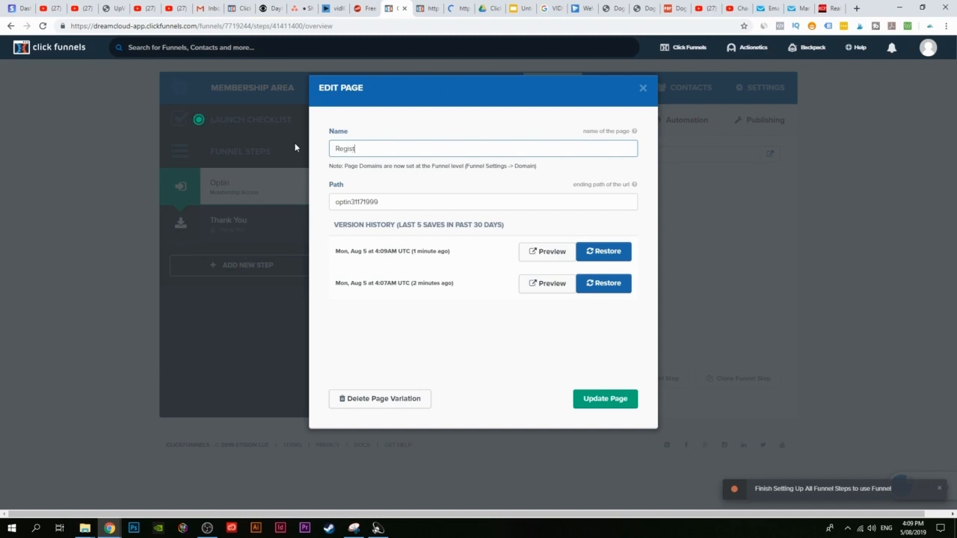
pyautogui.write('ration Page')
pyautogui.click(610, 400)
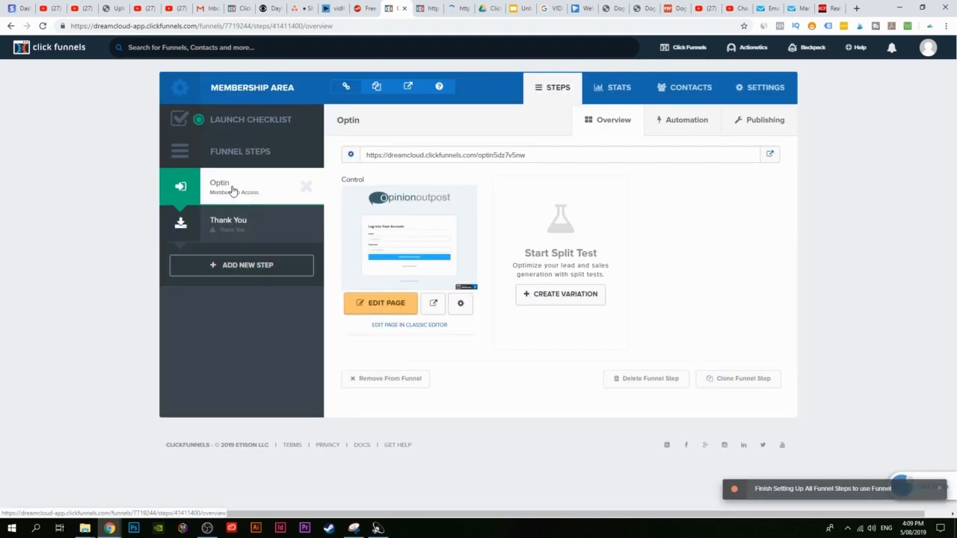
# Step: From the Thank You step, preview the Funnel Hacks Style Membership Area template
pyautogui.click(250, 236)
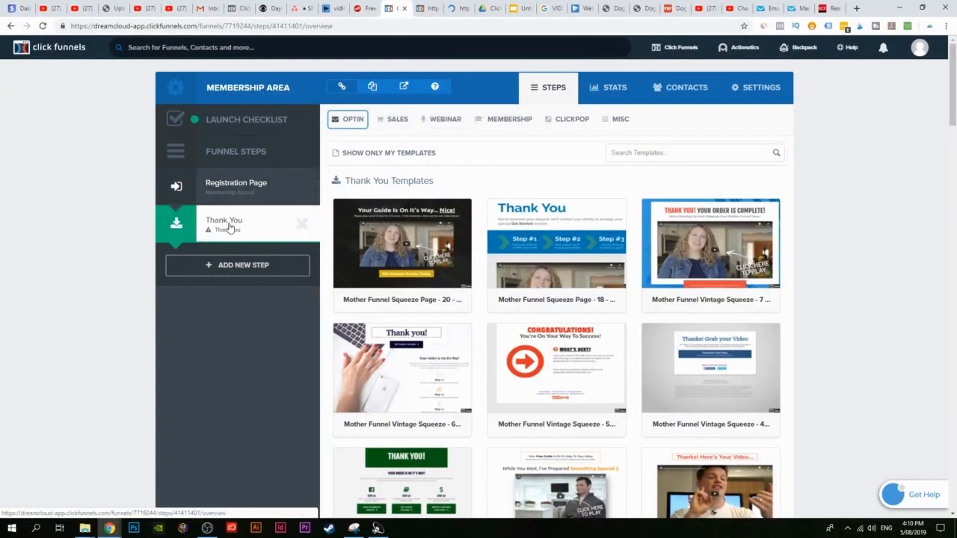
pyautogui.click(510, 120)
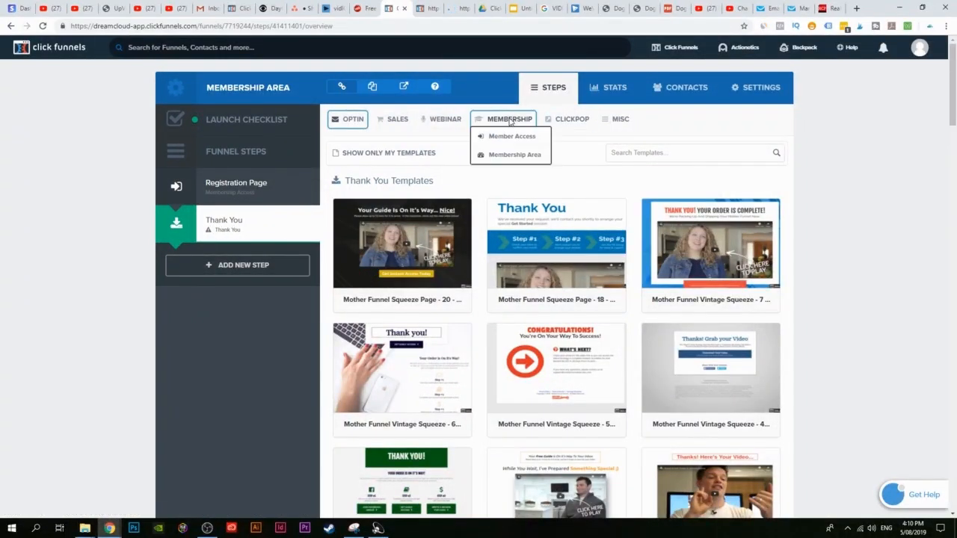
pyautogui.click(505, 161)
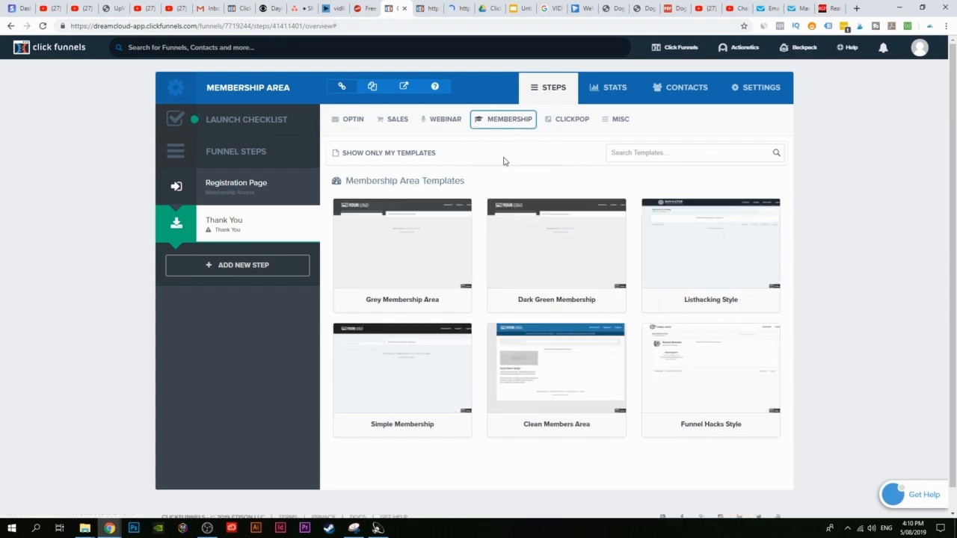
pyautogui.scroll(-1, 792, 372)
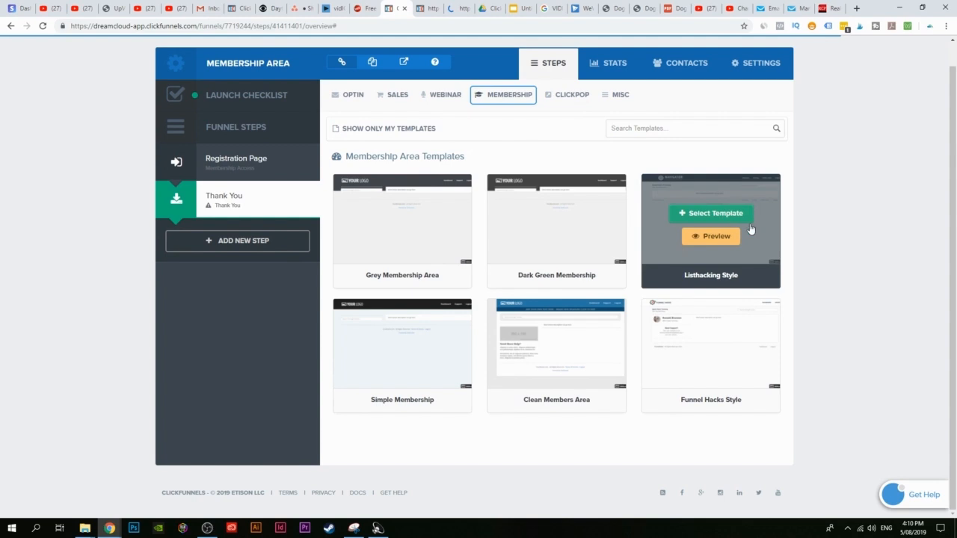
pyautogui.moveTo(722, 341)
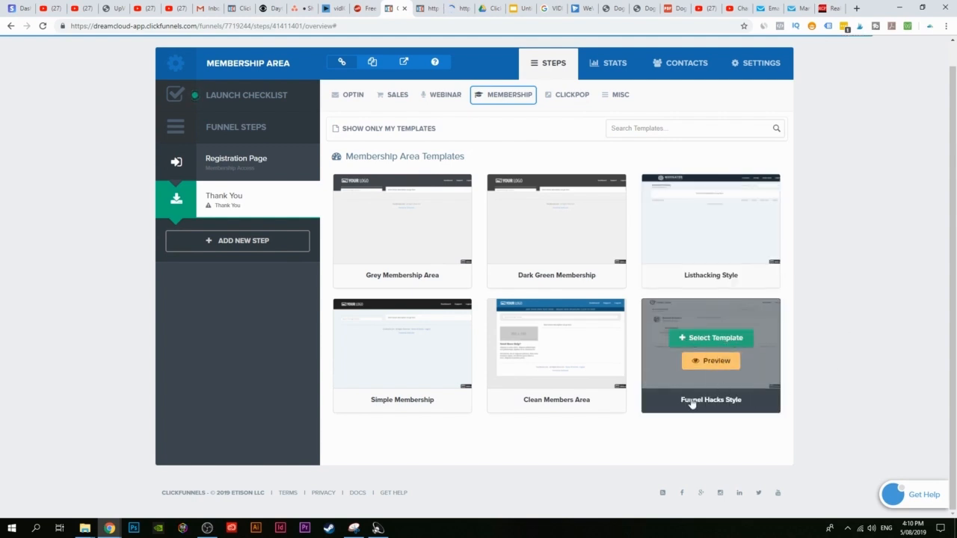
pyautogui.click(734, 364)
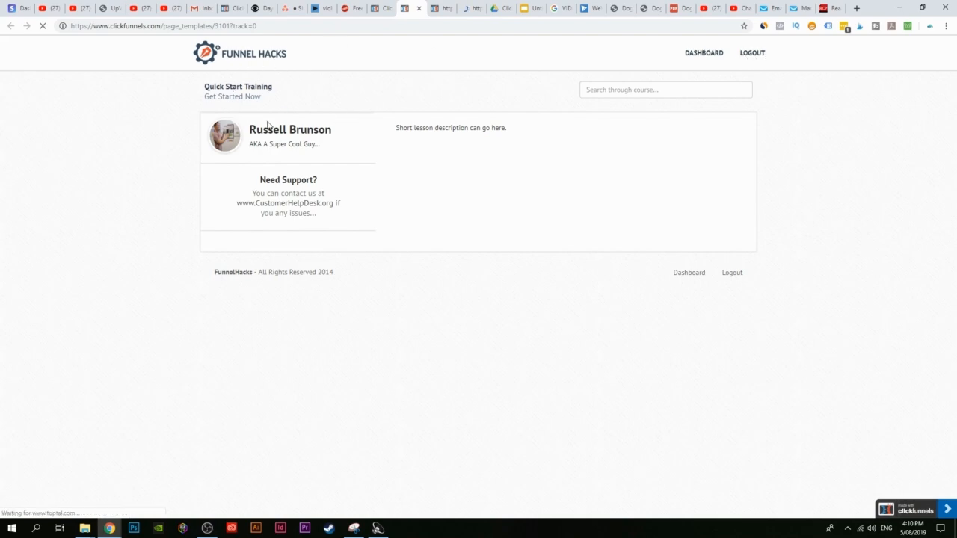
pyautogui.click(380, 8)
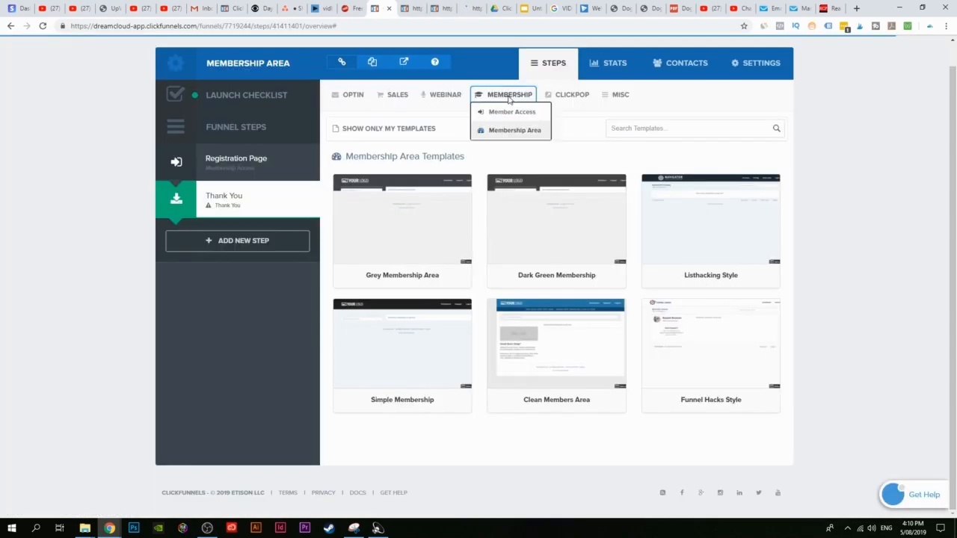
pyautogui.scroll(1, 483, 213)
pyautogui.moveTo(677, 363)
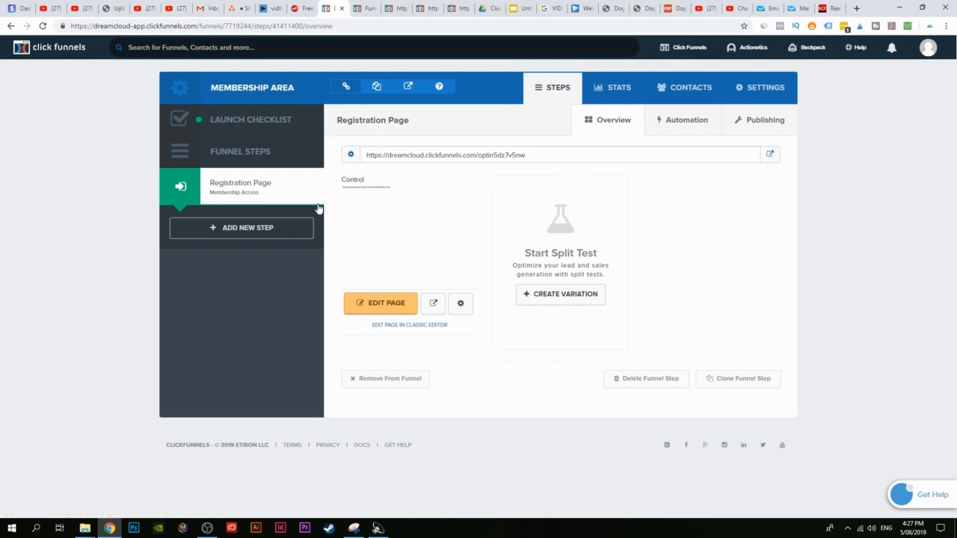
# Step: Create a funnel step named 'Membership Area' and browse its membership template categories
pyautogui.click(249, 229)
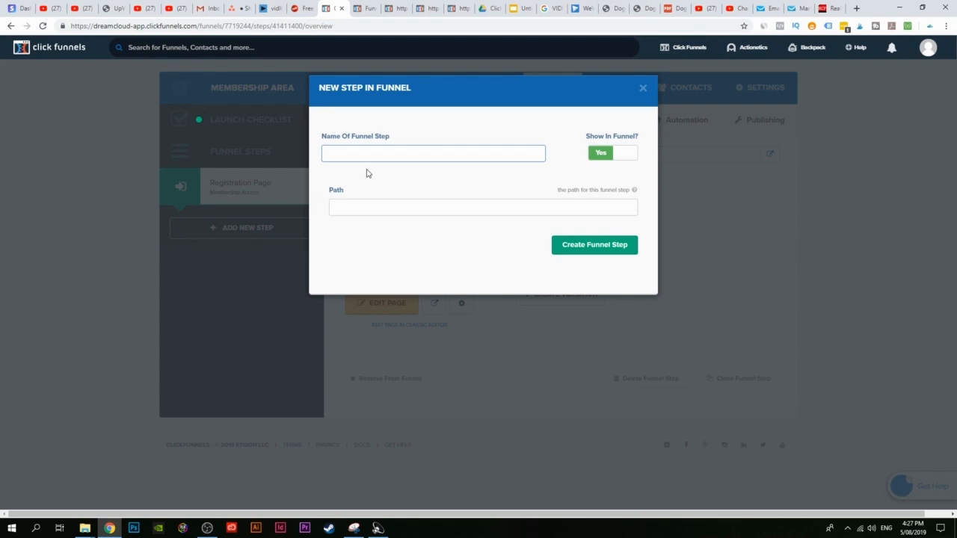
pyautogui.write('Membership Area')
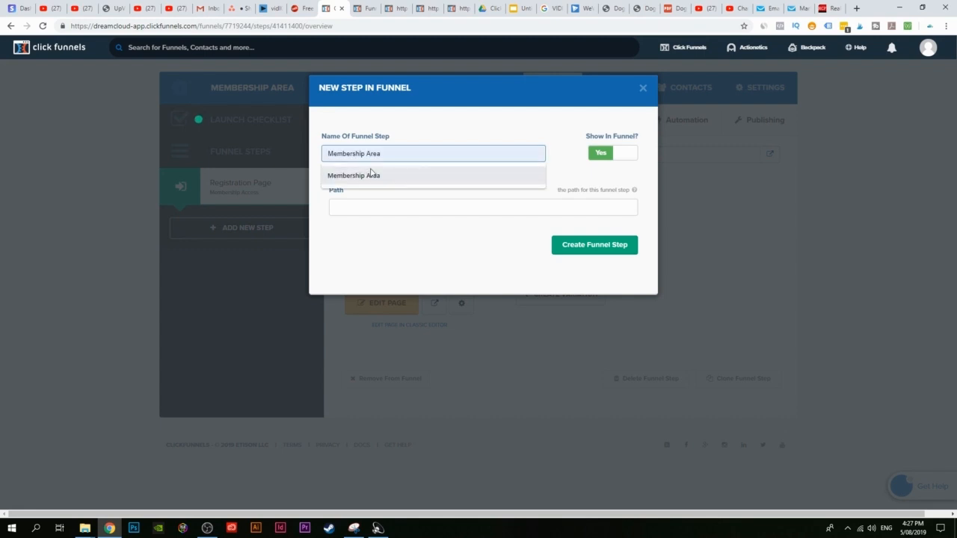
pyautogui.click(366, 175)
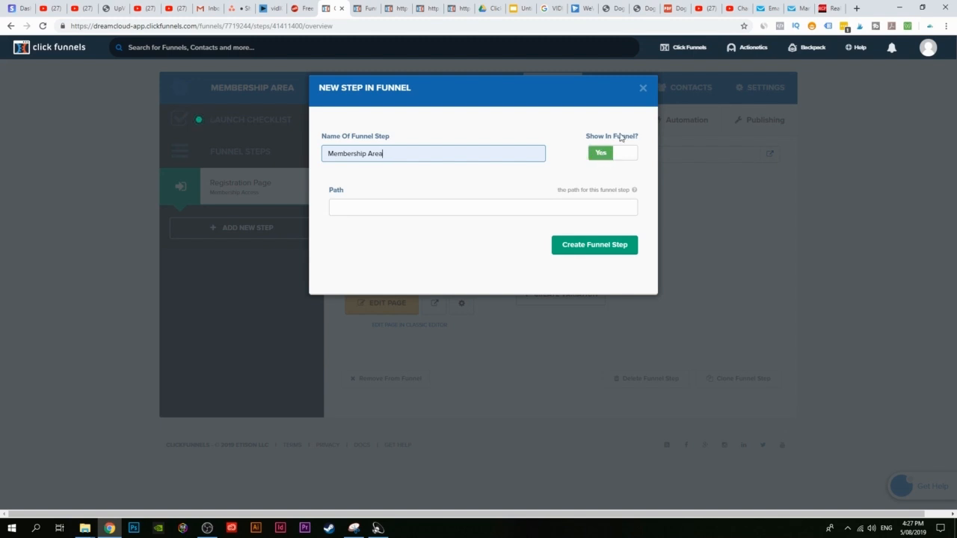
pyautogui.click(594, 250)
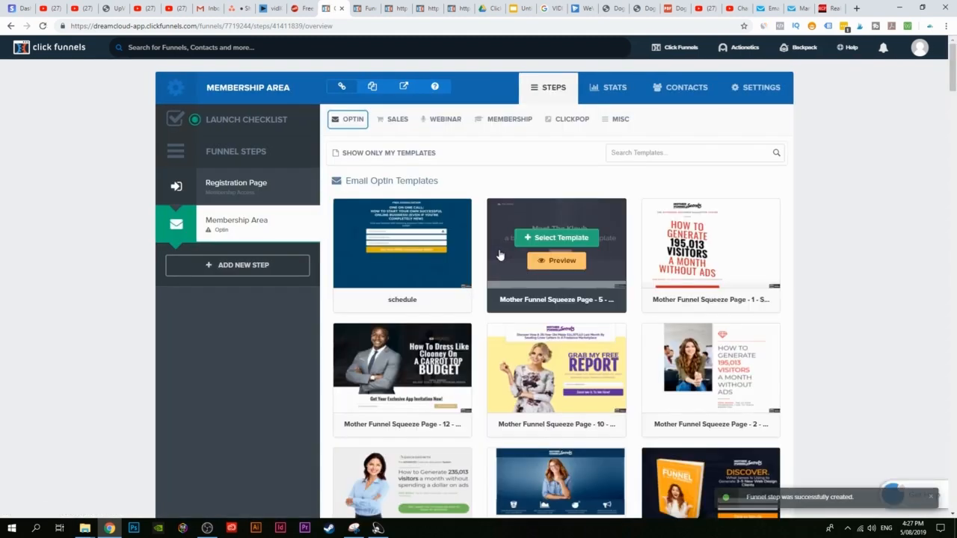
pyautogui.scroll(-2, 519, 259)
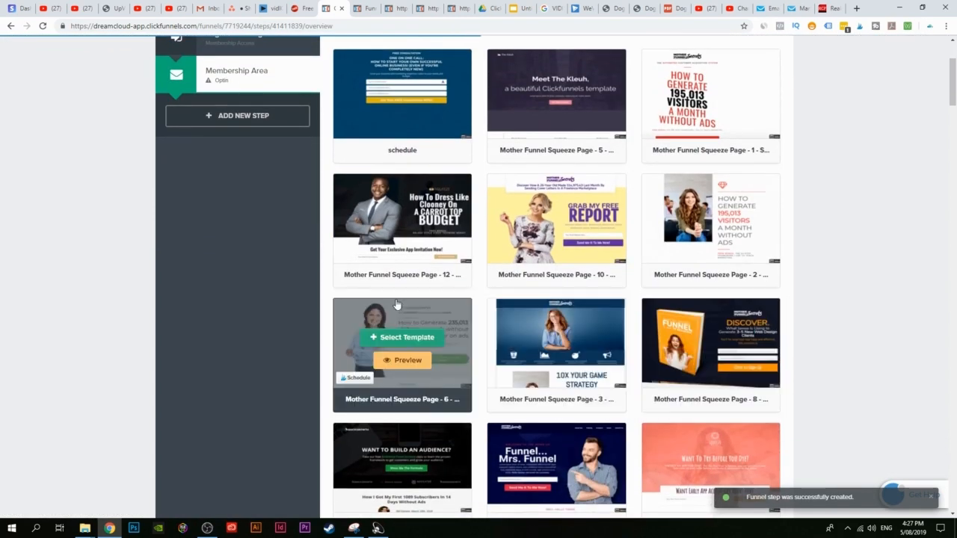
pyautogui.scroll(2, 392, 327)
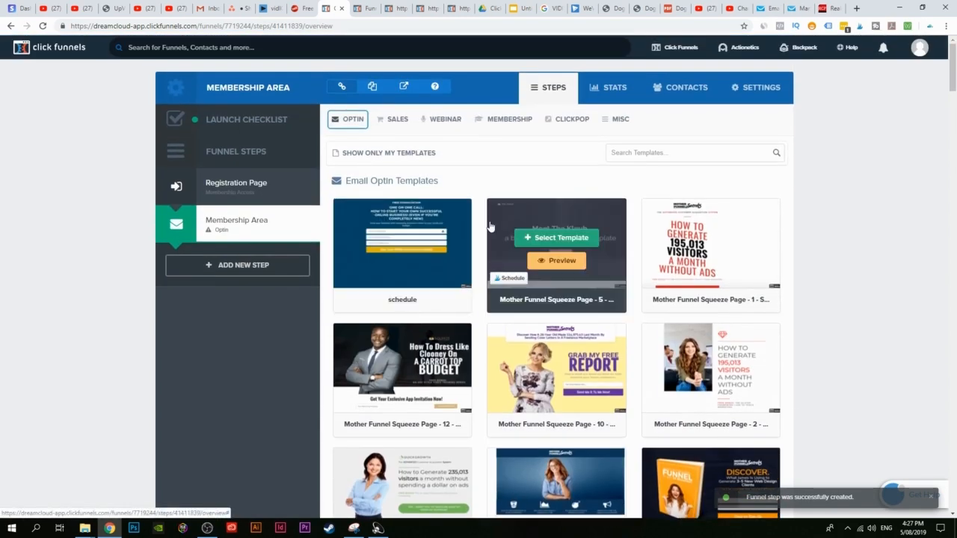
pyautogui.click(509, 119)
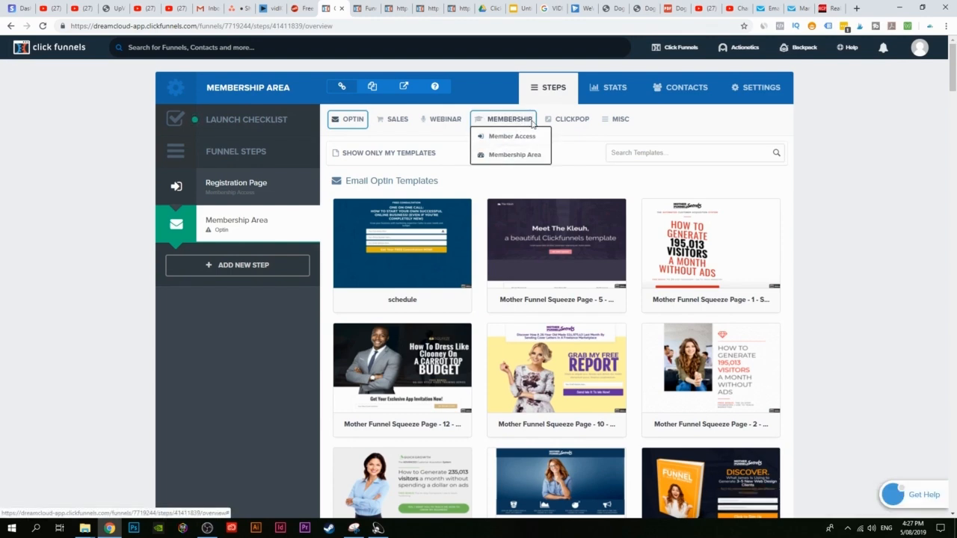
# Step: Preview the Funnel Hacks Style Membership Area template, then return to the template gallery
pyautogui.click(509, 154)
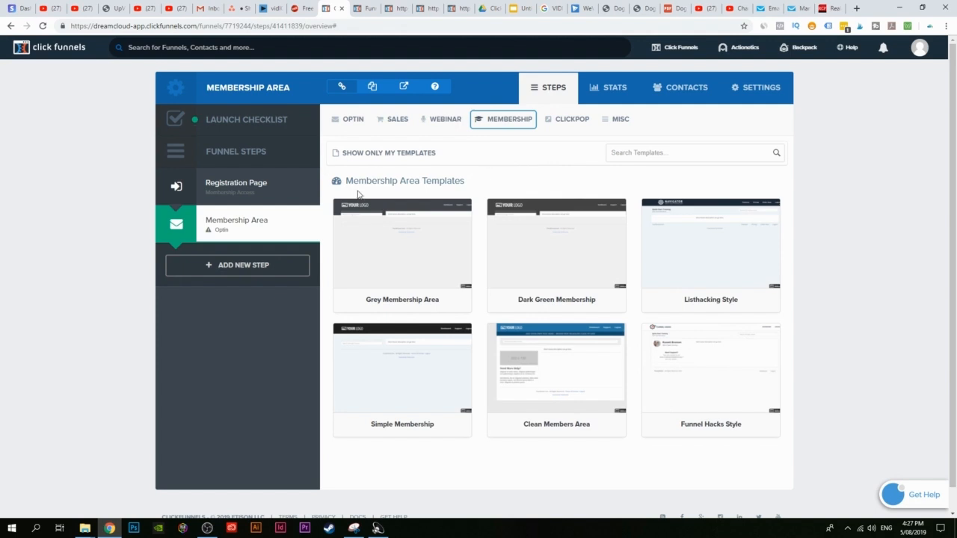
pyautogui.moveTo(718, 364)
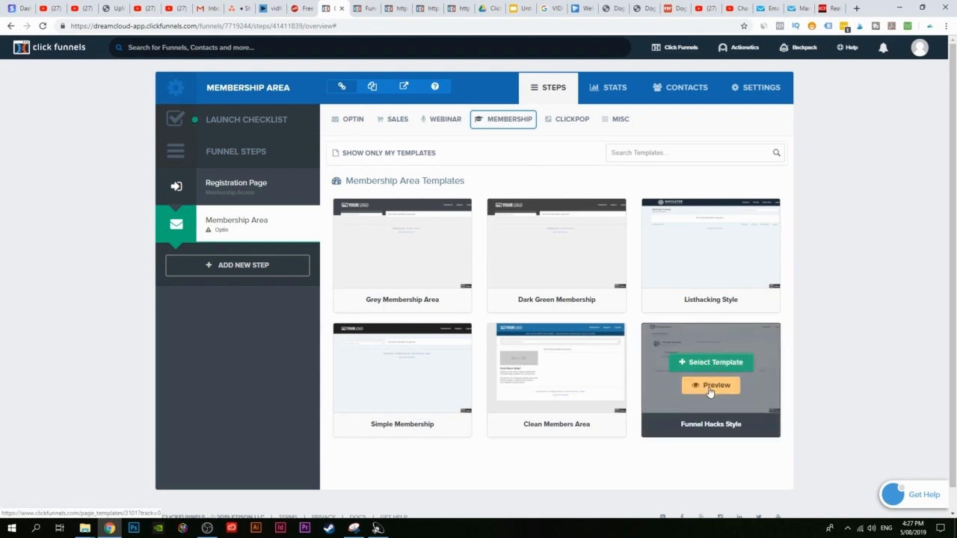
pyautogui.click(710, 386)
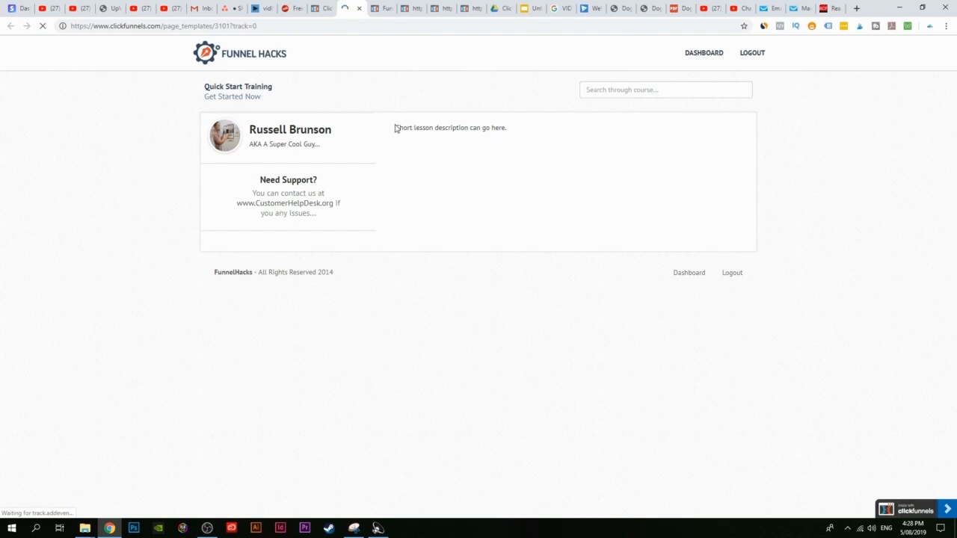
pyautogui.click(324, 9)
# Step: Apply the Funnel Hacks Style template to the Membership Area step and open it in the editor
pyautogui.click(707, 364)
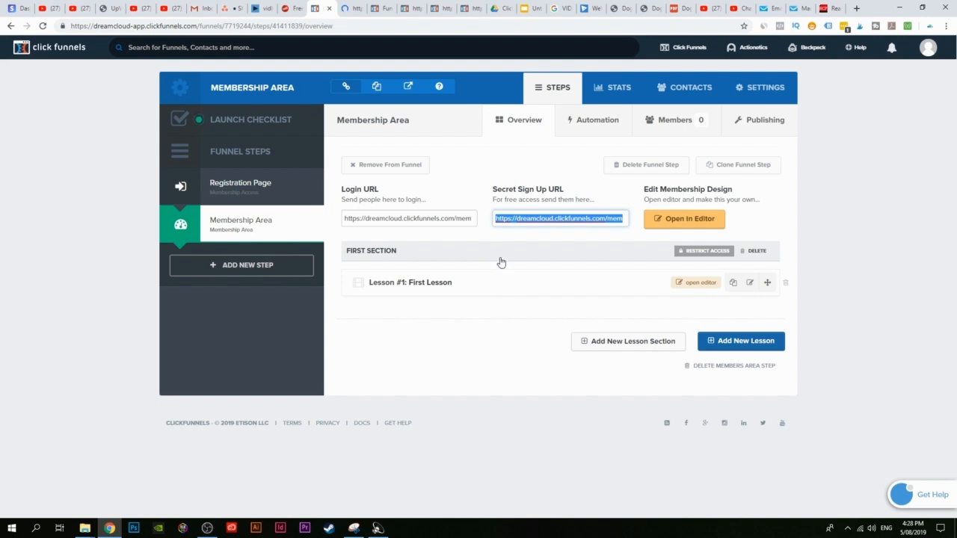
pyautogui.click(691, 225)
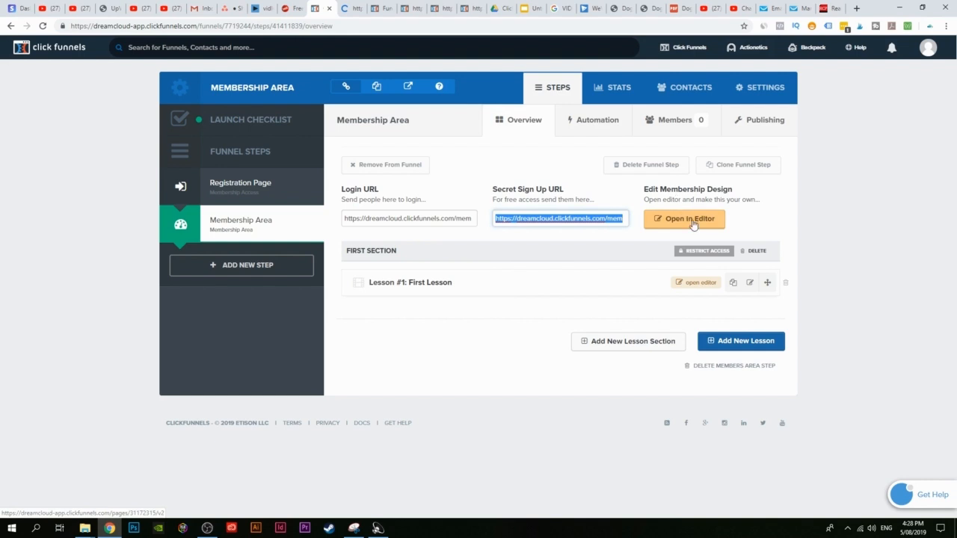
pyautogui.click(692, 224)
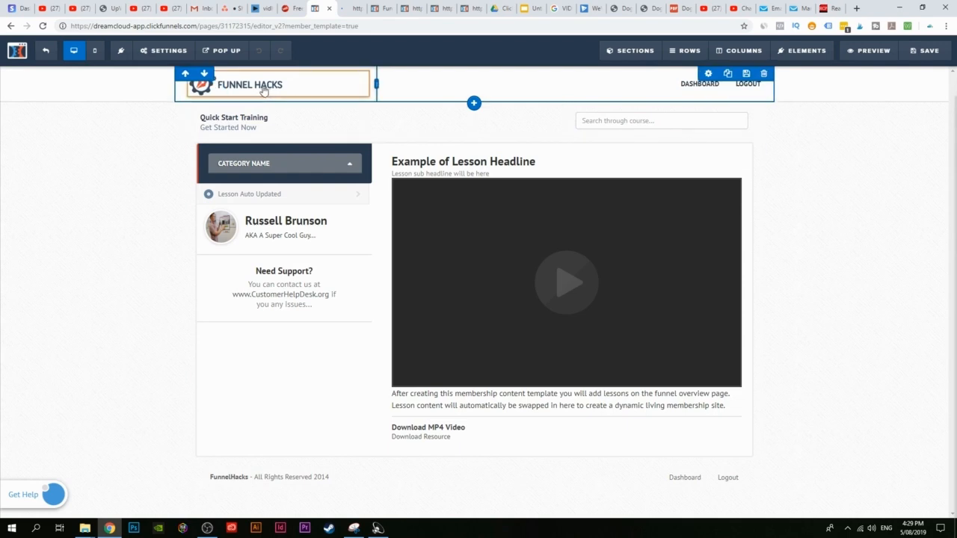
# Step: Select the header's Funnel Hacks logo and search stock, online and IconFinder images for a replacement
pyautogui.click(230, 88)
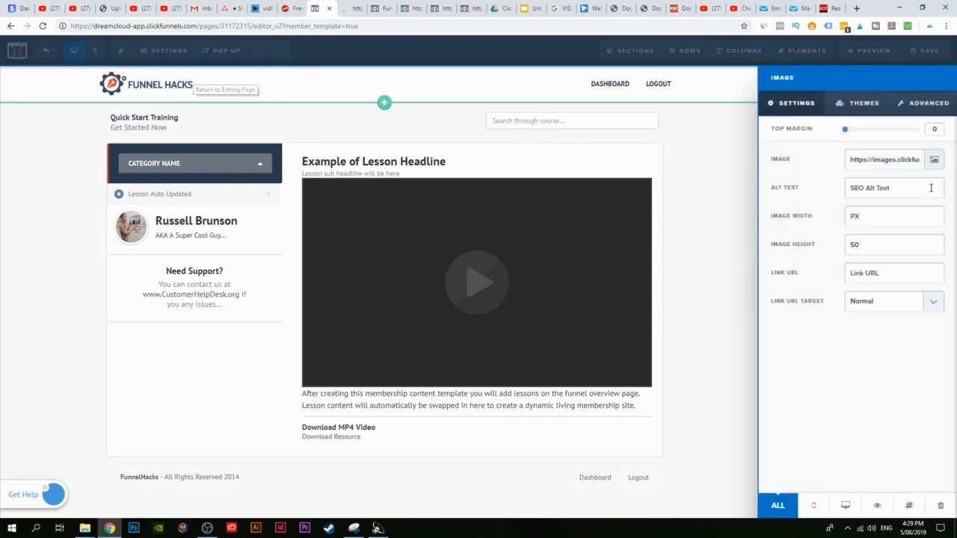
pyautogui.click(934, 161)
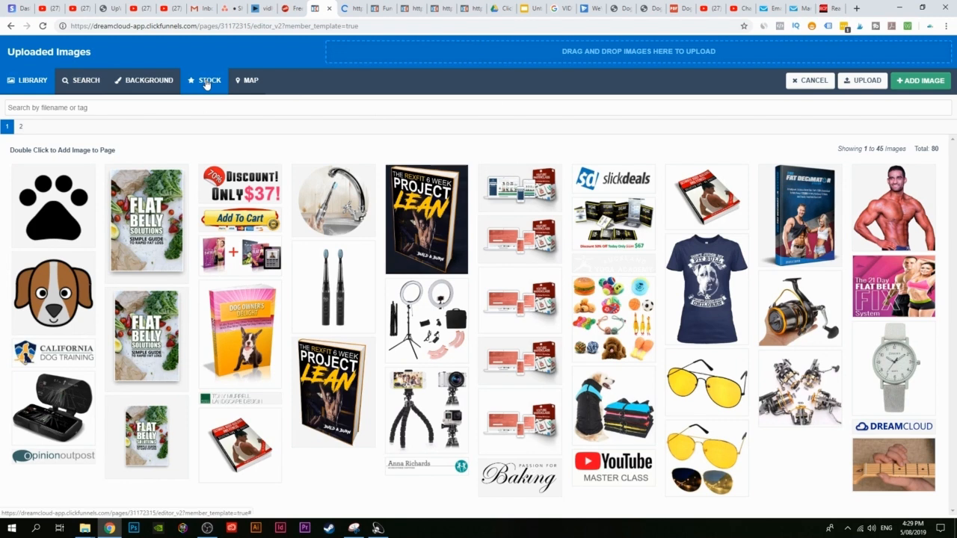
pyautogui.click(206, 83)
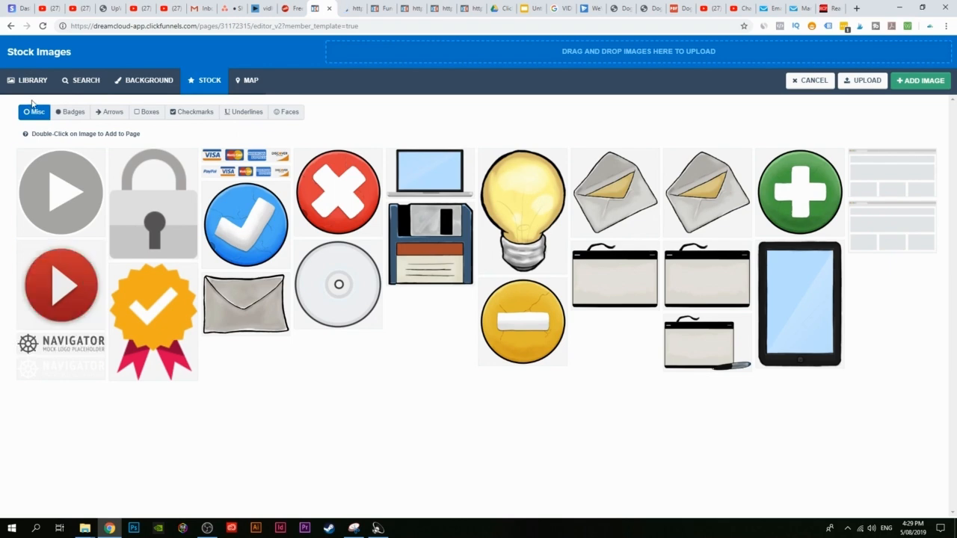
pyautogui.click(88, 83)
pyautogui.click(114, 183)
pyautogui.click(142, 113)
pyautogui.click(145, 180)
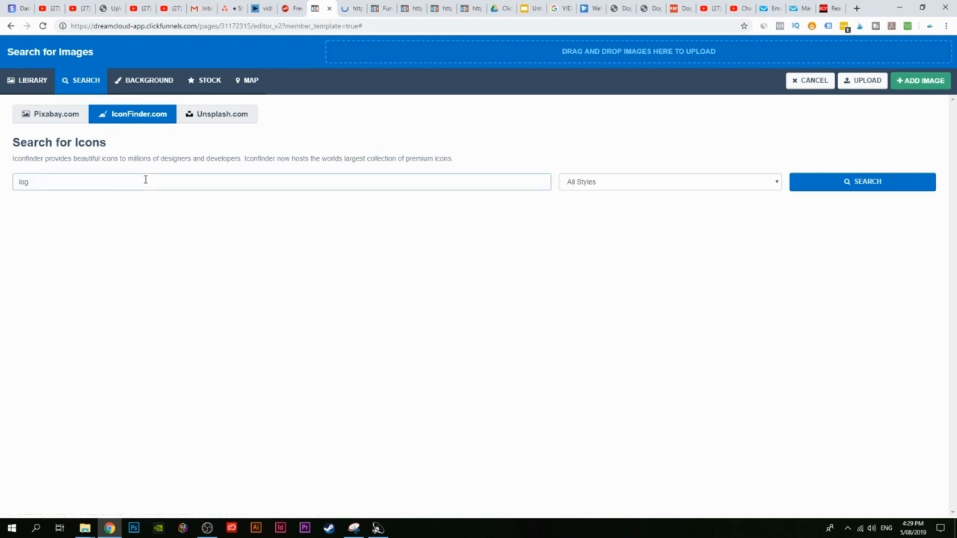
pyautogui.press('Return')
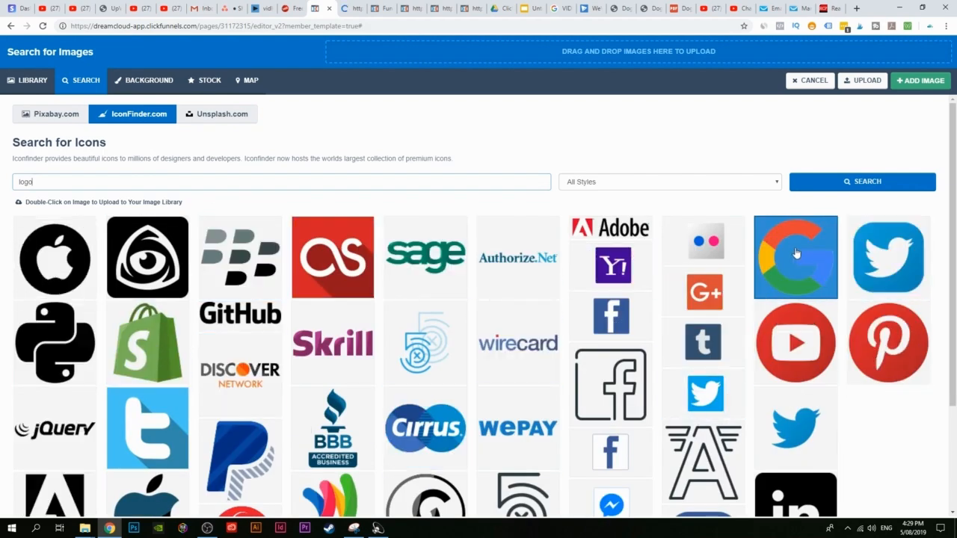
# Step: Pick the Opinion Outpost logo from the uploaded image library
pyautogui.scroll(-1, 142, 161)
pyautogui.scroll(1, 63, 123)
pyautogui.click(55, 118)
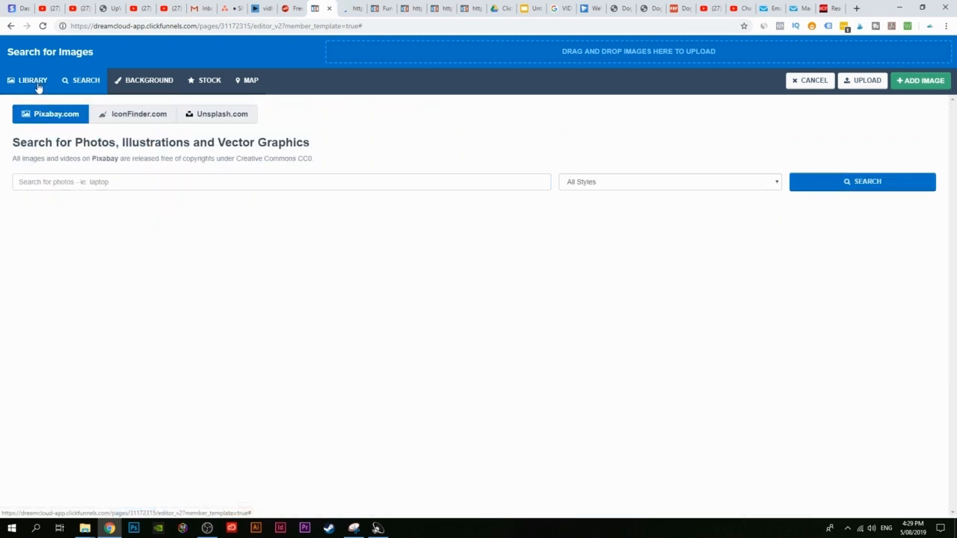
pyautogui.click(22, 84)
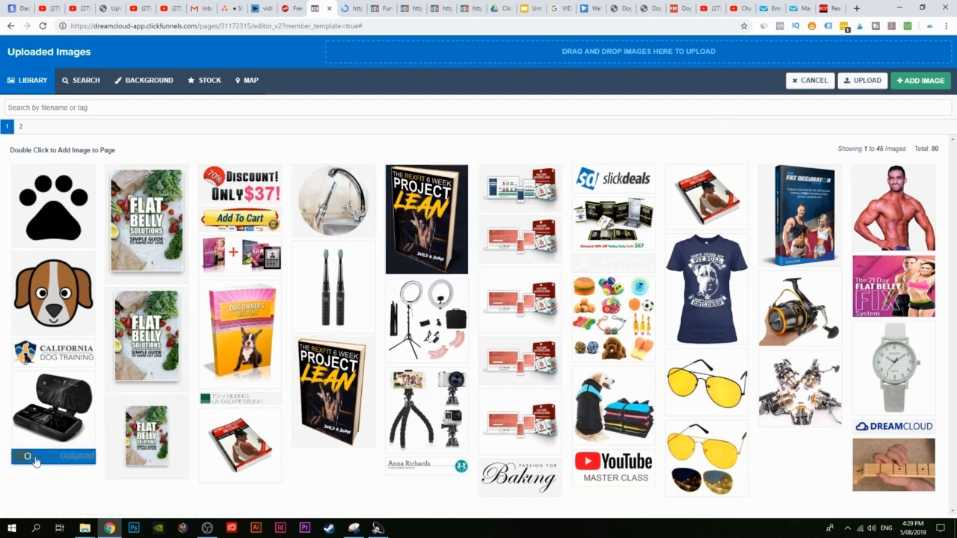
pyautogui.click(64, 461)
# Step: Insert the Opinion Outpost logo and set the header section background to light grey #bfbfbf
pyautogui.click(906, 83)
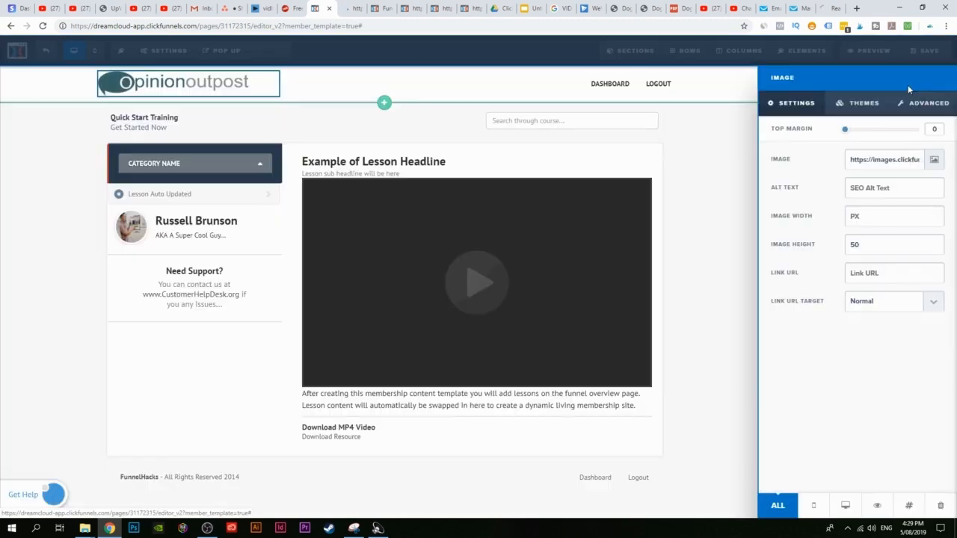
pyautogui.click(62, 199)
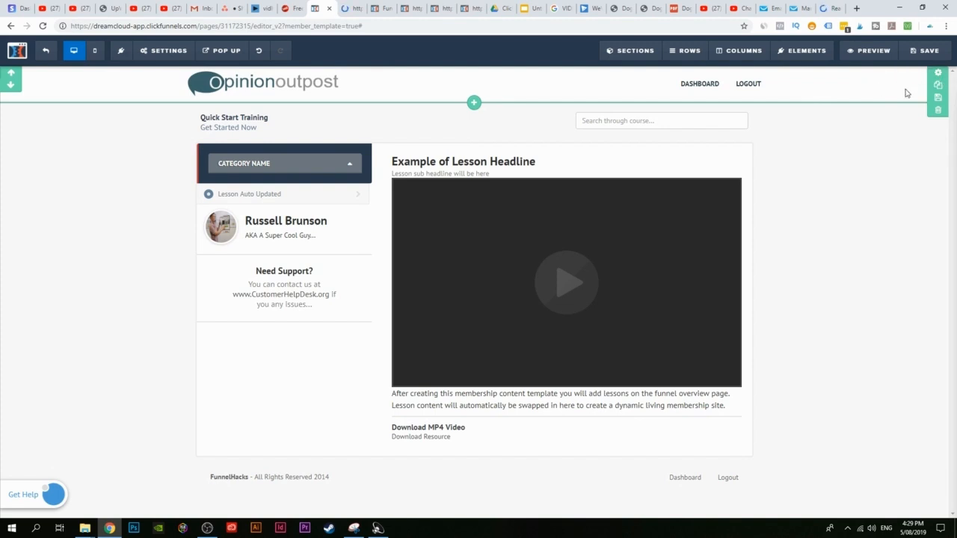
pyautogui.click(938, 73)
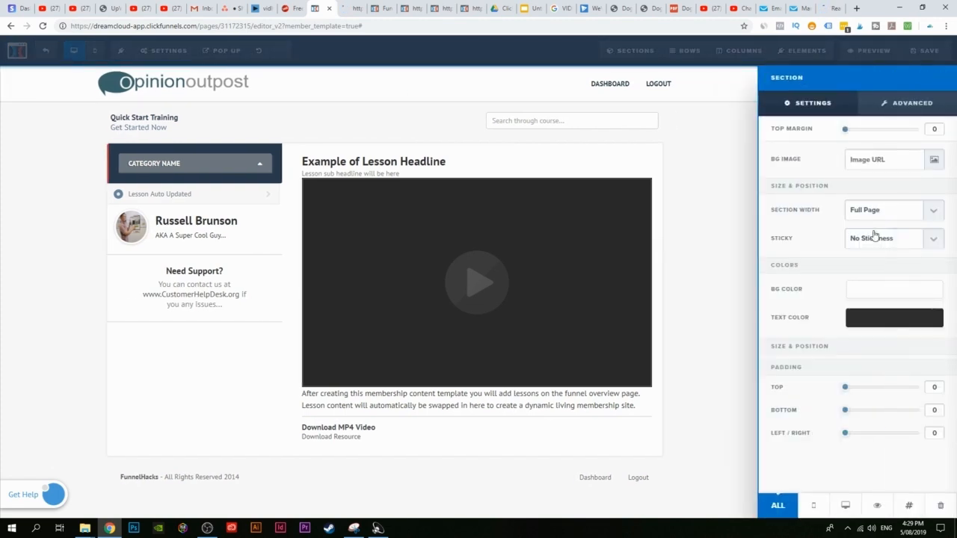
pyautogui.click(866, 293)
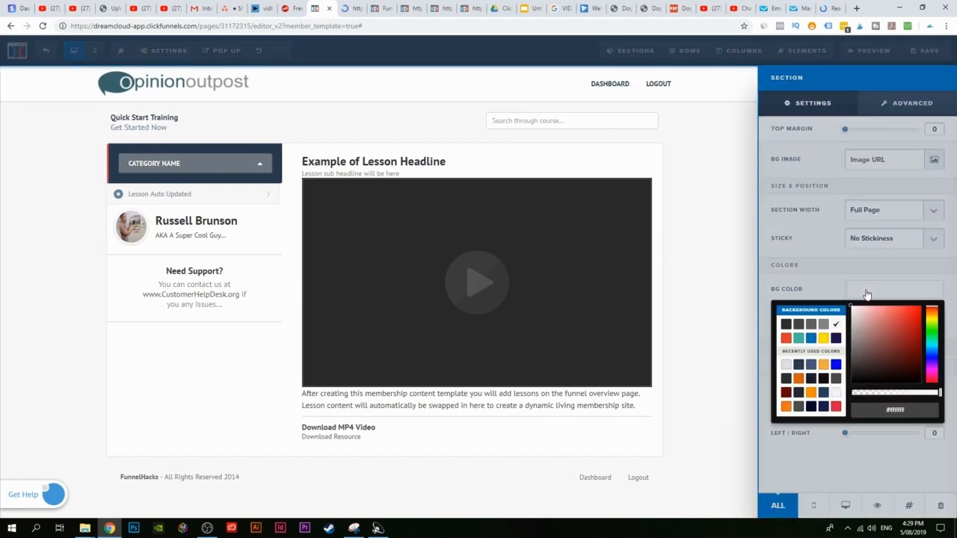
pyautogui.moveTo(865, 332); pyautogui.dragTo(830, 329)
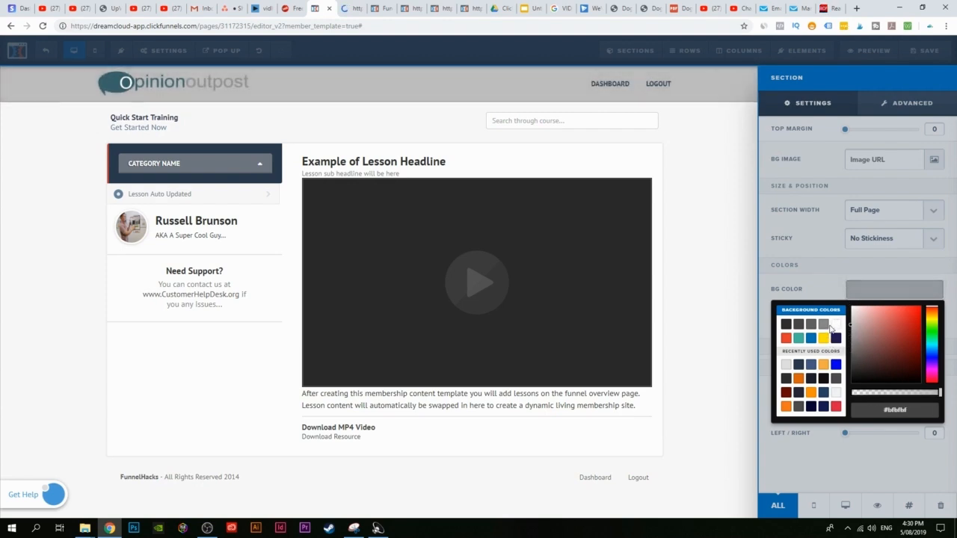
pyautogui.click(729, 264)
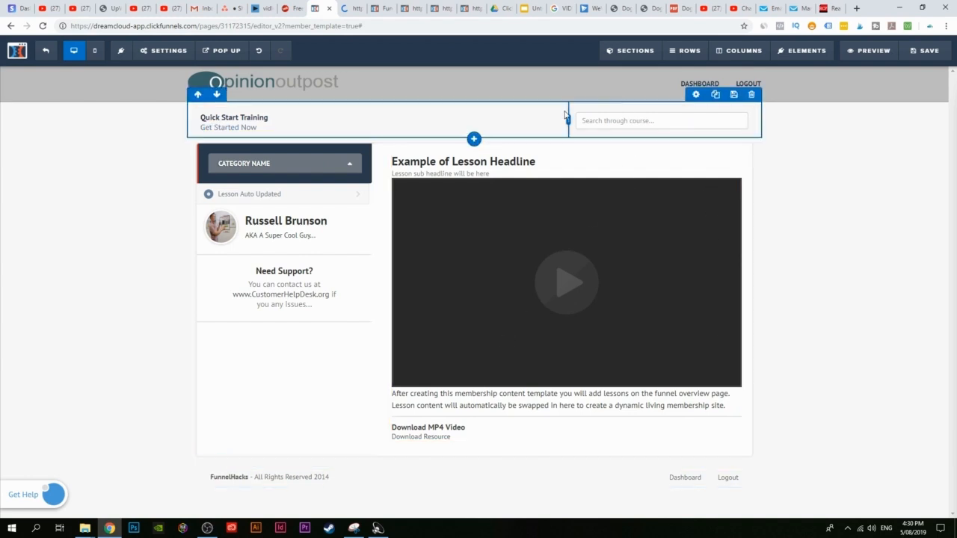
# Step: Widen the header's search box column and delete the Quick Start Training text
pyautogui.moveTo(566, 120); pyautogui.dragTo(382, 120)
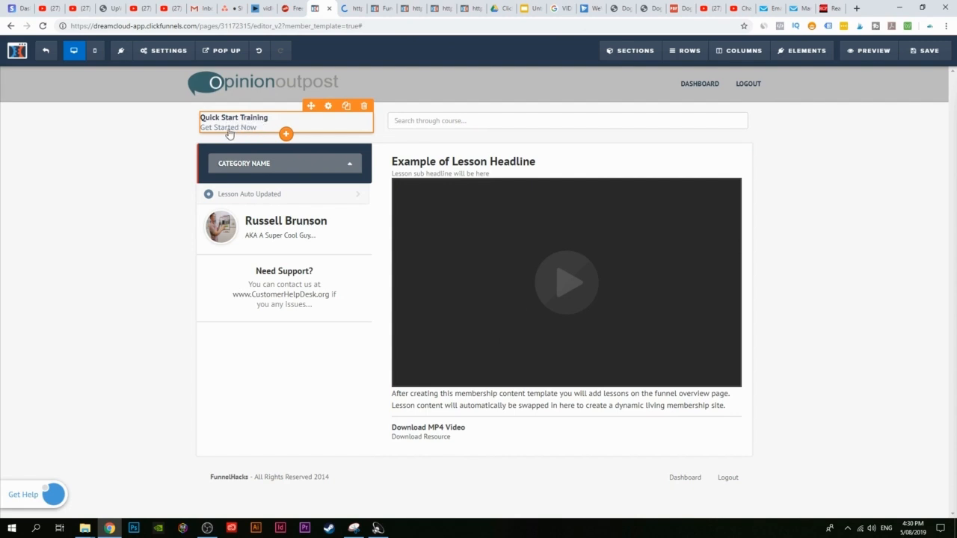
pyautogui.click(364, 105)
pyautogui.click(534, 85)
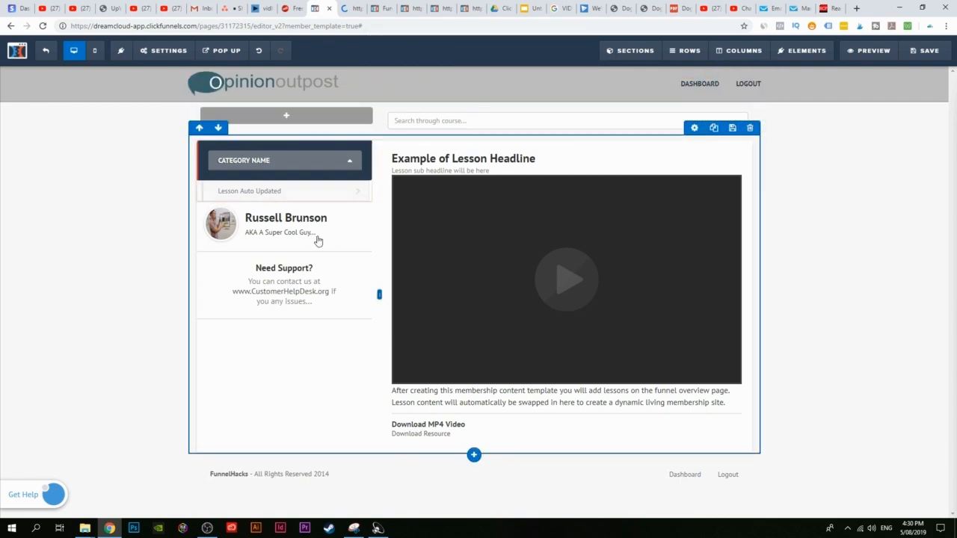
# Step: Replace the instructor's name and change the tagline to 'CEO at Online Academy'
pyautogui.click(269, 222)
pyautogui.moveTo(252, 220)
pyautogui.mouseDown()
pyautogui.moveTo(339, 222)
pyautogui.moveTo(249, 218)
pyautogui.mouseUp()
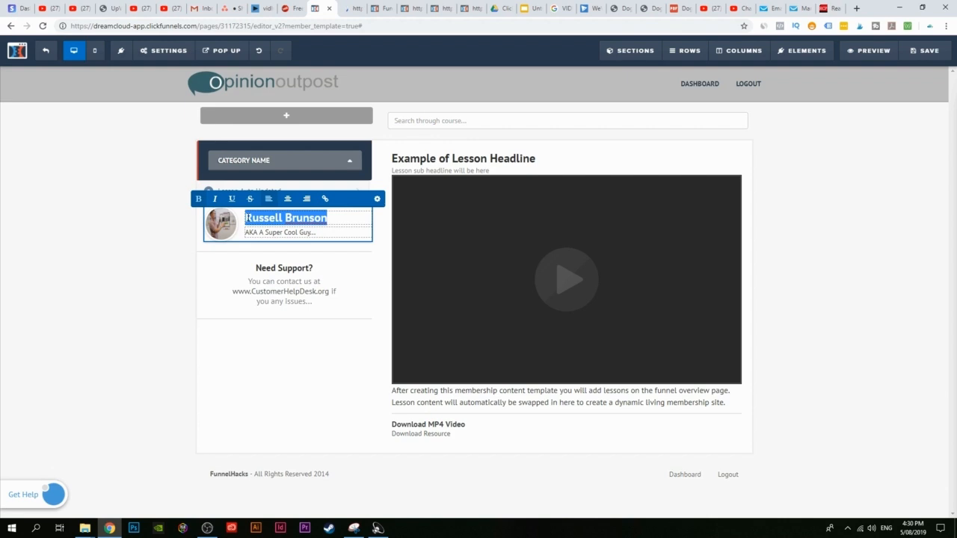
pyautogui.write('$')
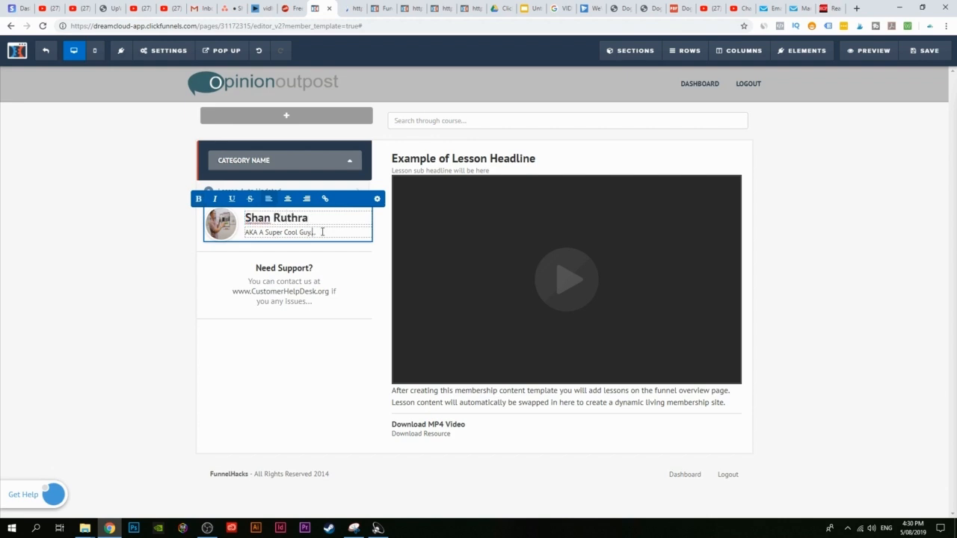
pyautogui.moveTo(321, 232); pyautogui.dragTo(222, 234)
pyautogui.write('CEO')
pyautogui.click(226, 236)
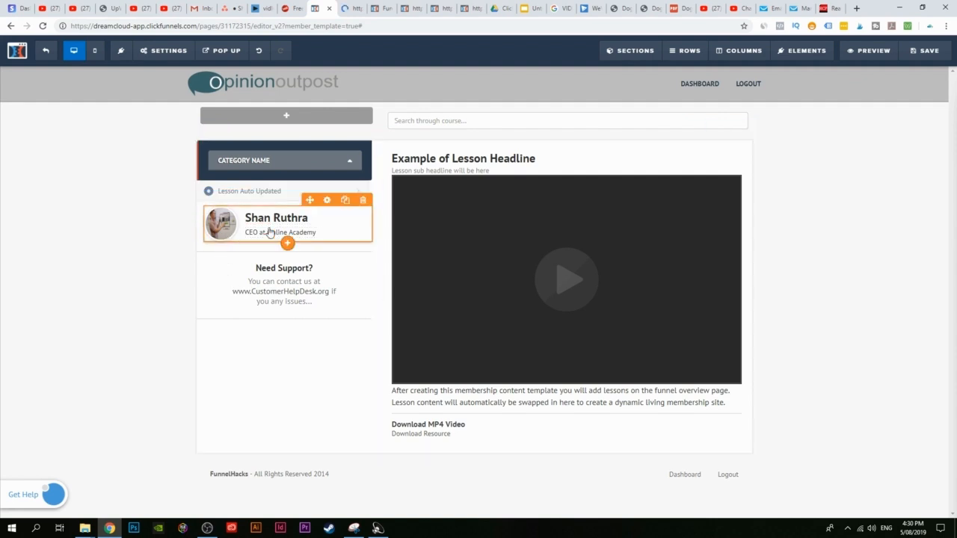
pyautogui.click(214, 231)
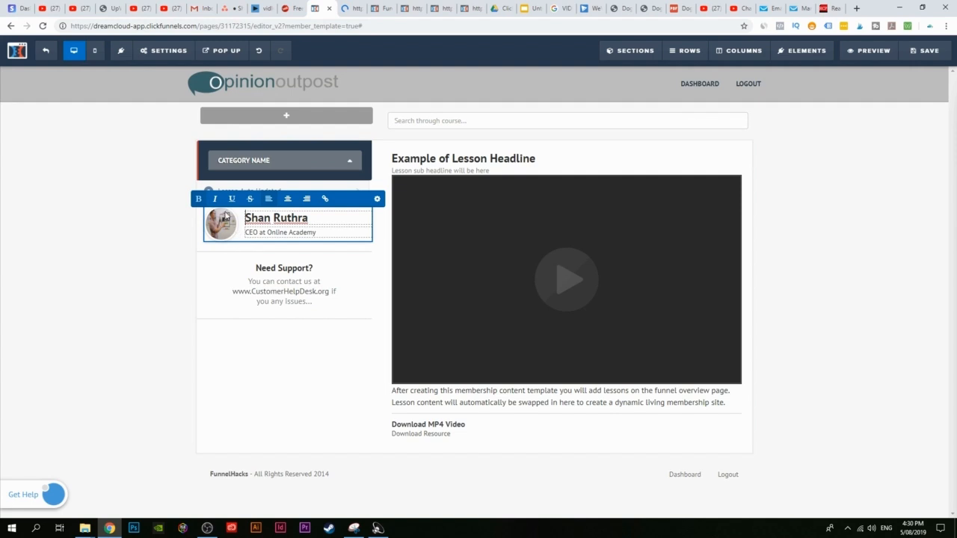
pyautogui.click(290, 293)
# Step: Replace the Need Support contact text with a support e-mail address
pyautogui.click(308, 303)
pyautogui.moveTo(318, 302); pyautogui.dragTo(241, 282)
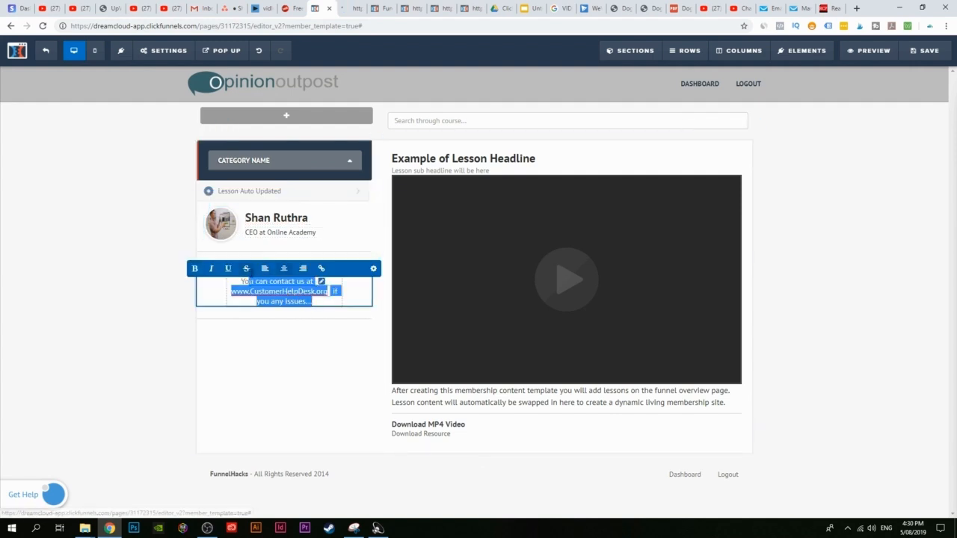
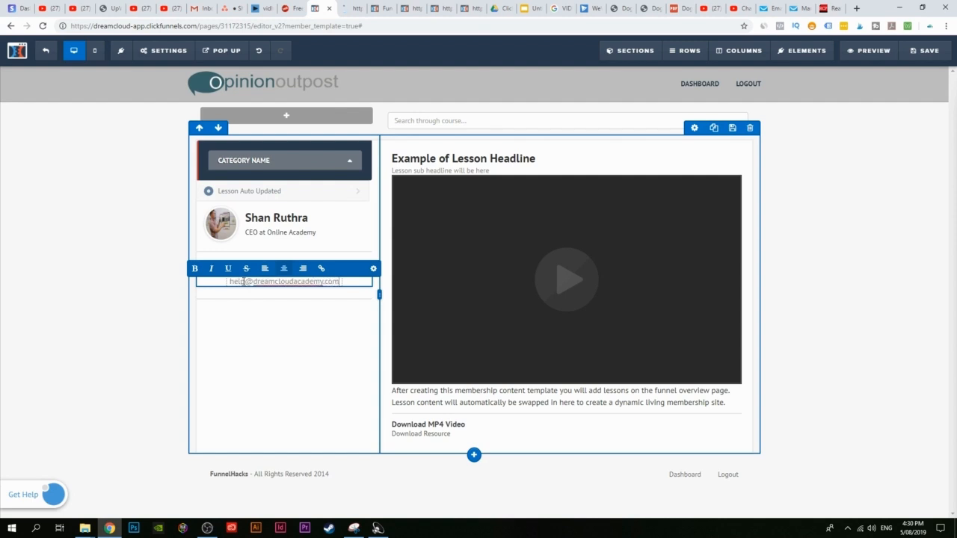
pyautogui.click(129, 316)
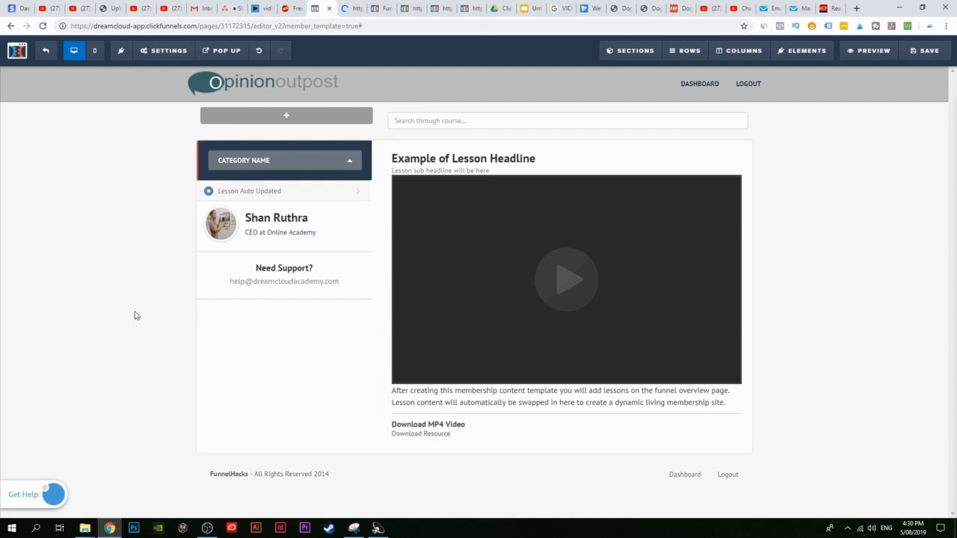
pyautogui.click(285, 306)
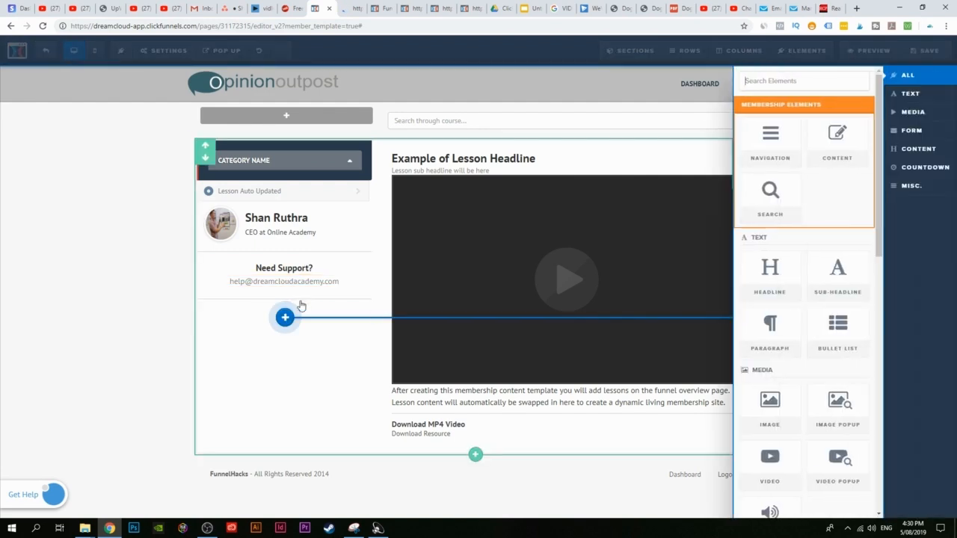
pyautogui.scroll(-1, 848, 341)
pyautogui.scroll(1, 843, 329)
pyautogui.scroll(-5, 795, 342)
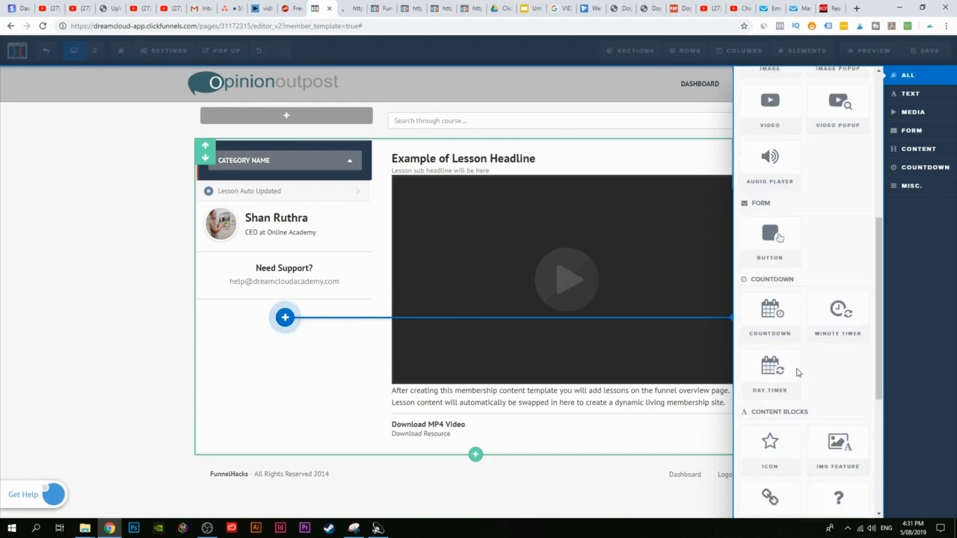
pyautogui.click(273, 358)
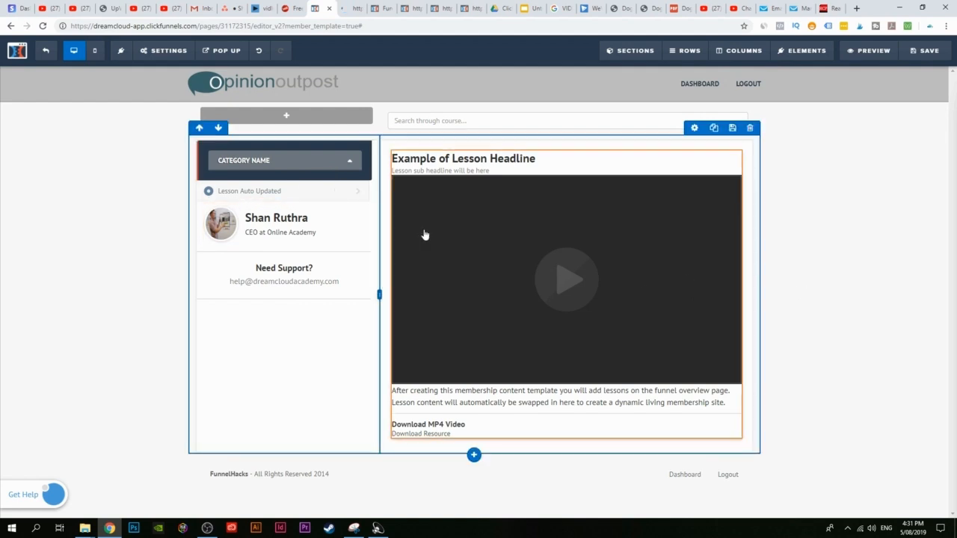
# Step: Give the category navigation a blue background and dark red mobile menu toggle text
pyautogui.click(252, 161)
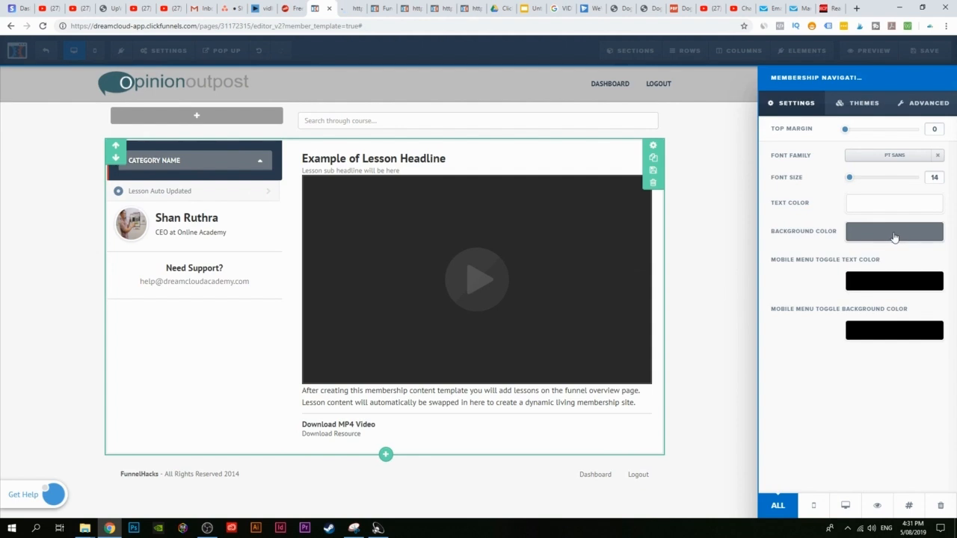
pyautogui.click(894, 233)
pyautogui.moveTo(881, 280); pyautogui.dragTo(918, 276)
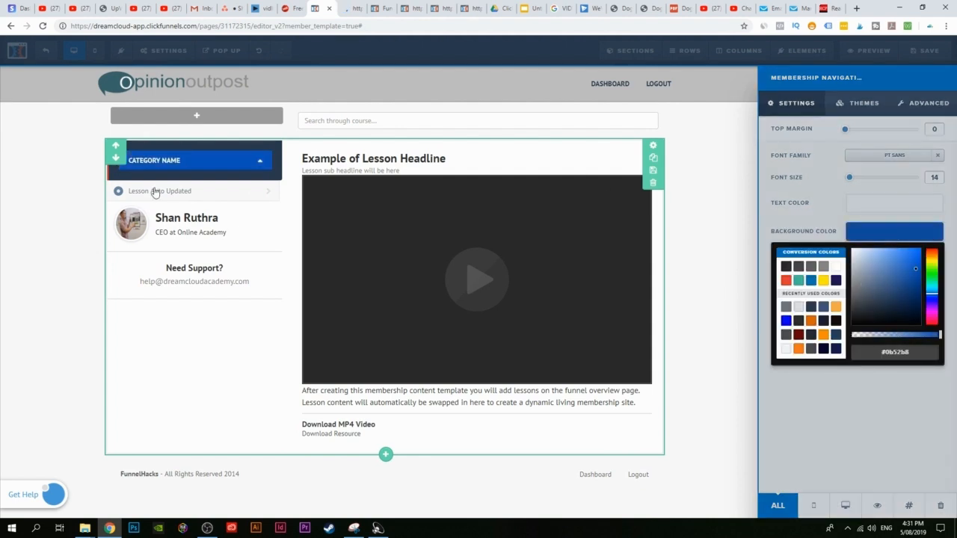
pyautogui.click(828, 209)
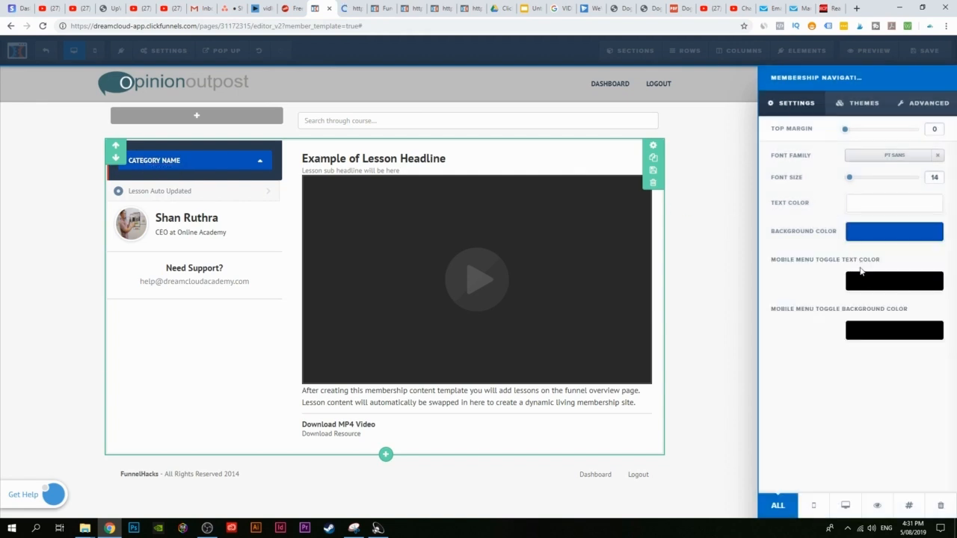
pyautogui.click(876, 289)
pyautogui.moveTo(886, 324)
pyautogui.mouseDown()
pyautogui.moveTo(883, 357)
pyautogui.moveTo(877, 317)
pyautogui.moveTo(889, 363)
pyautogui.moveTo(892, 341)
pyautogui.mouseUp()
pyautogui.click(798, 280)
pyautogui.click(878, 281)
pyautogui.click(795, 284)
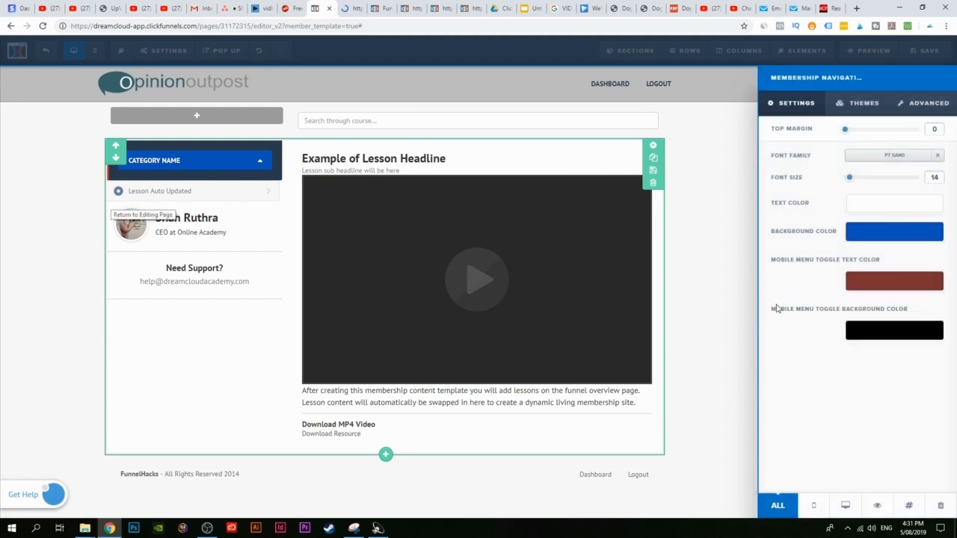
pyautogui.click(93, 166)
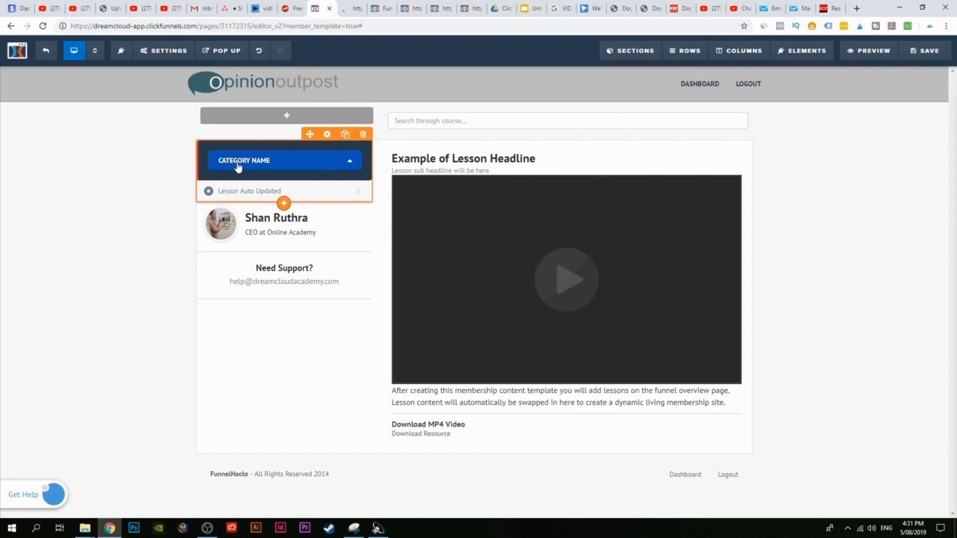
# Step: Darken the navigation background to near-black #101722 and save the membership page
pyautogui.click(238, 166)
pyautogui.click(876, 235)
pyautogui.moveTo(897, 303); pyautogui.dragTo(887, 320)
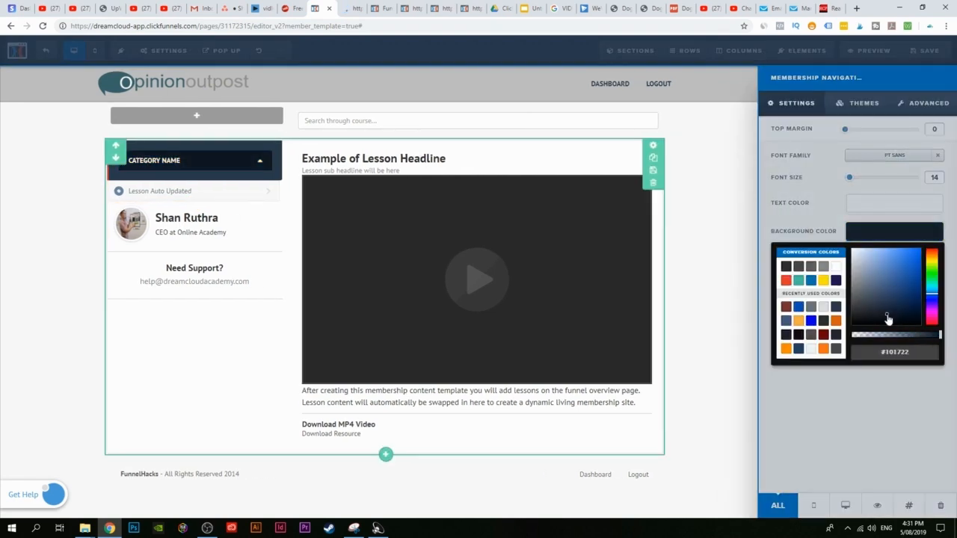
pyautogui.click(57, 243)
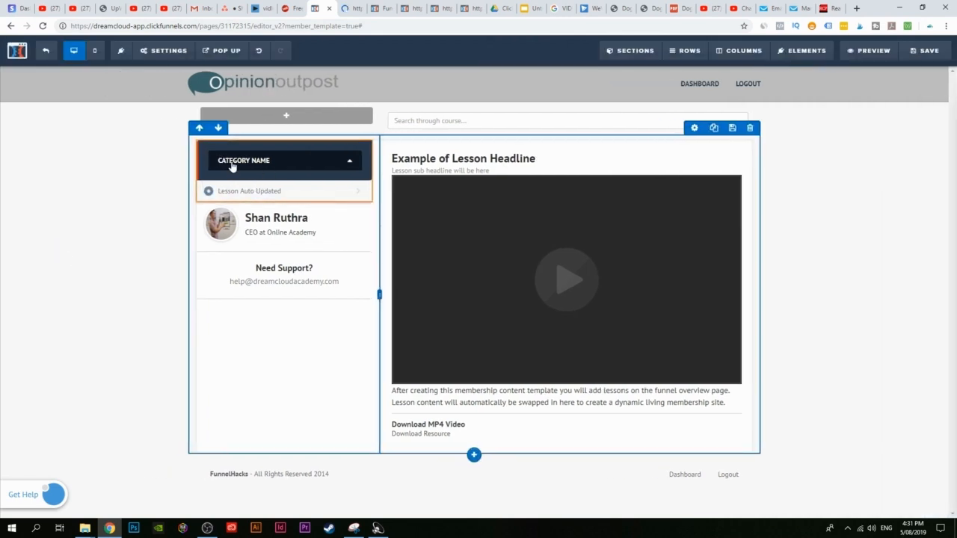
pyautogui.click(926, 50)
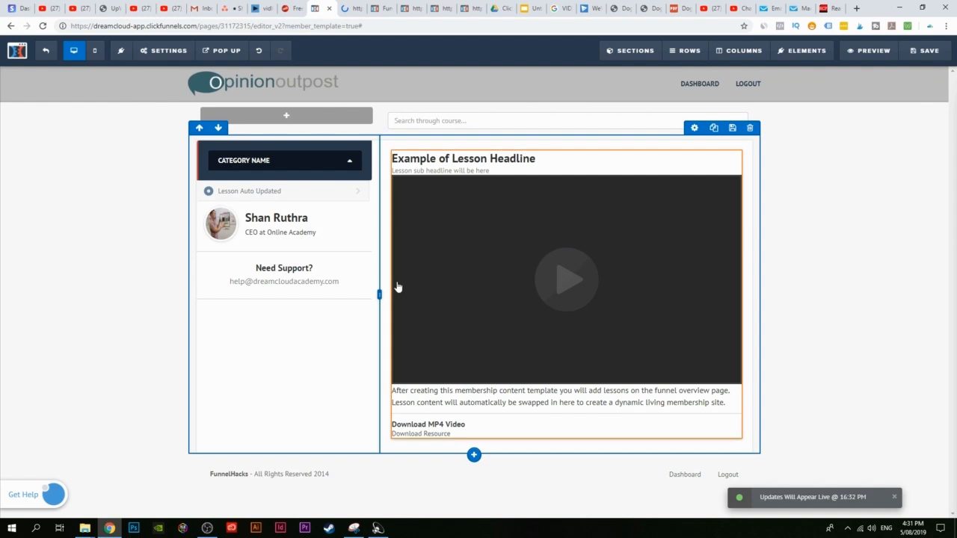
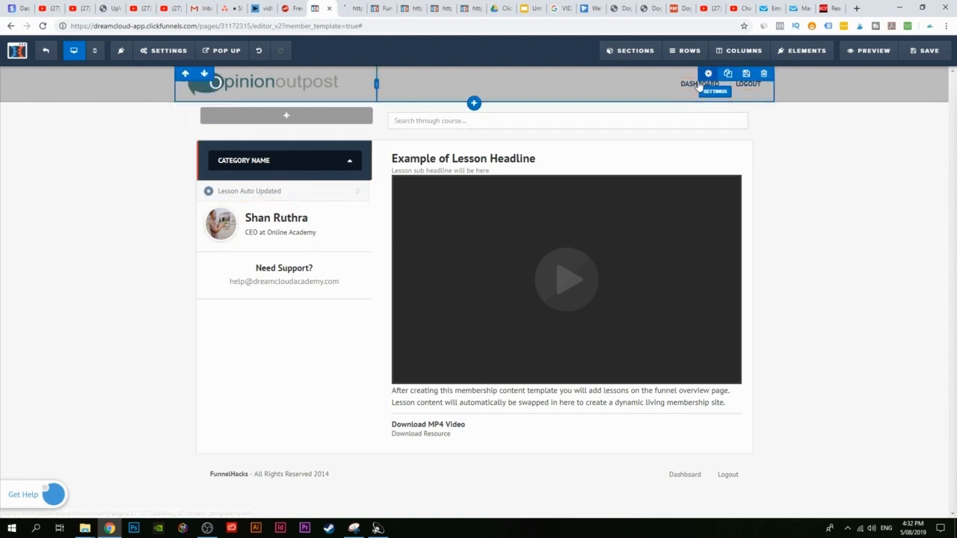
# Step: Save the lesson template design and reload the Funnel Hacks member page to check it
pyautogui.click(931, 50)
pyautogui.click(44, 54)
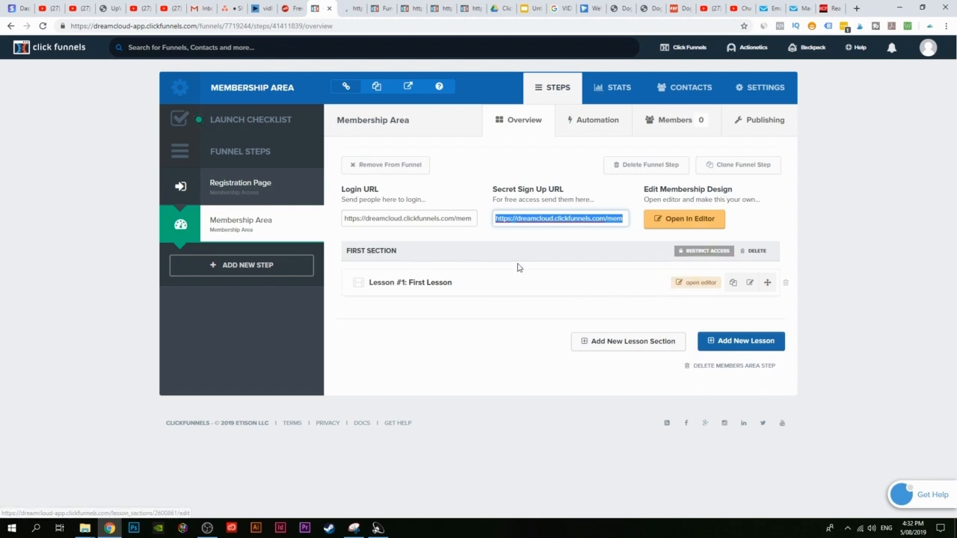
pyautogui.click(346, 8)
pyautogui.click(43, 25)
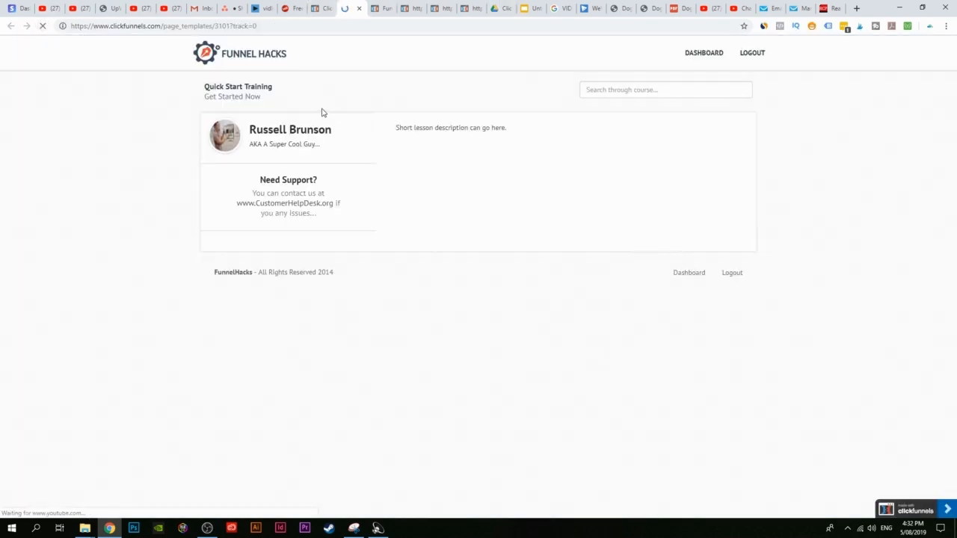
pyautogui.click(333, 9)
# Step: Preview the membership design as members see it, then return to the Membership Area overview
pyautogui.click(682, 231)
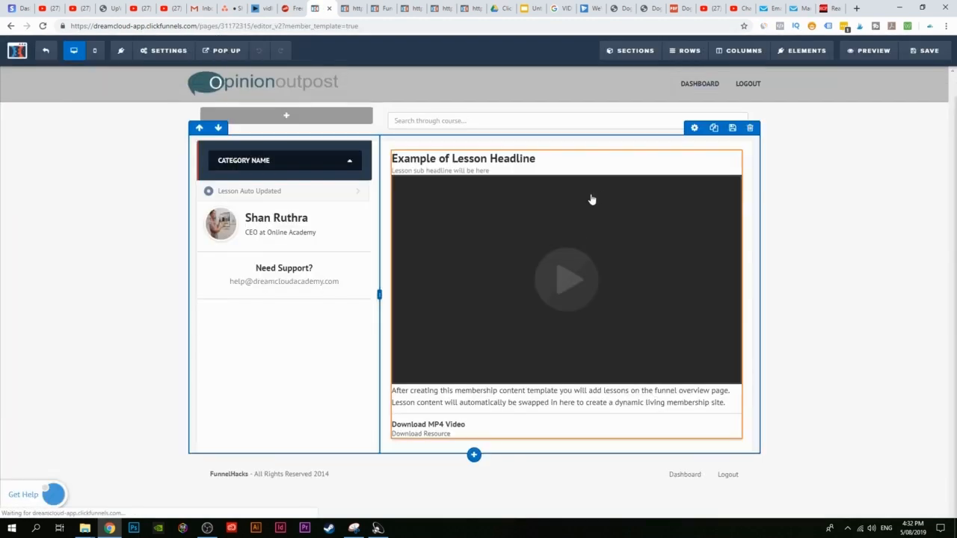
pyautogui.click(872, 50)
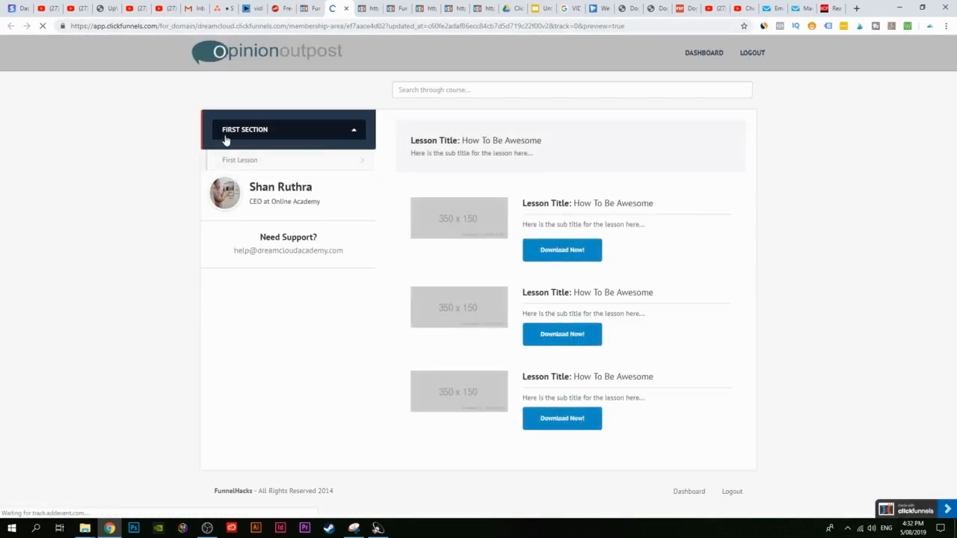
pyautogui.hotkey('ctrl', 'shift', 'Tab')
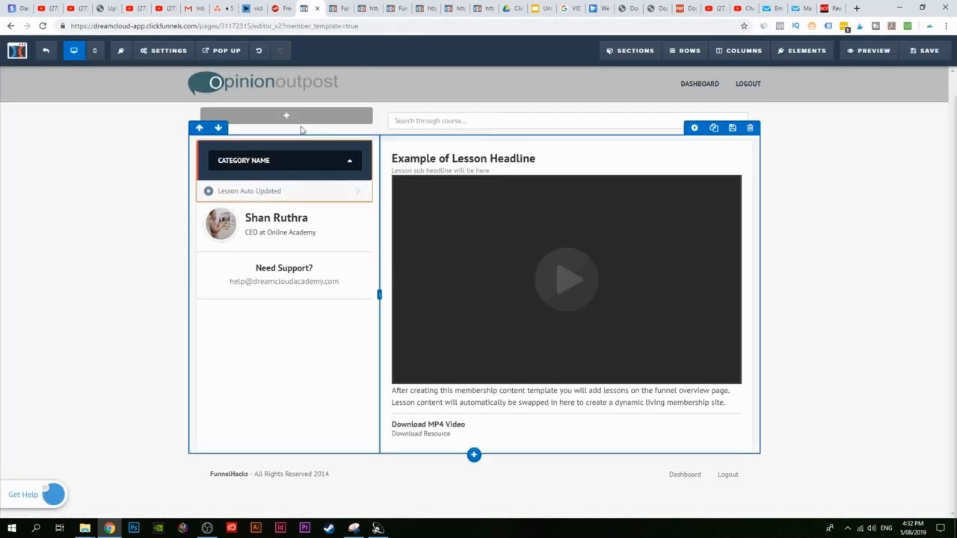
pyautogui.click(46, 50)
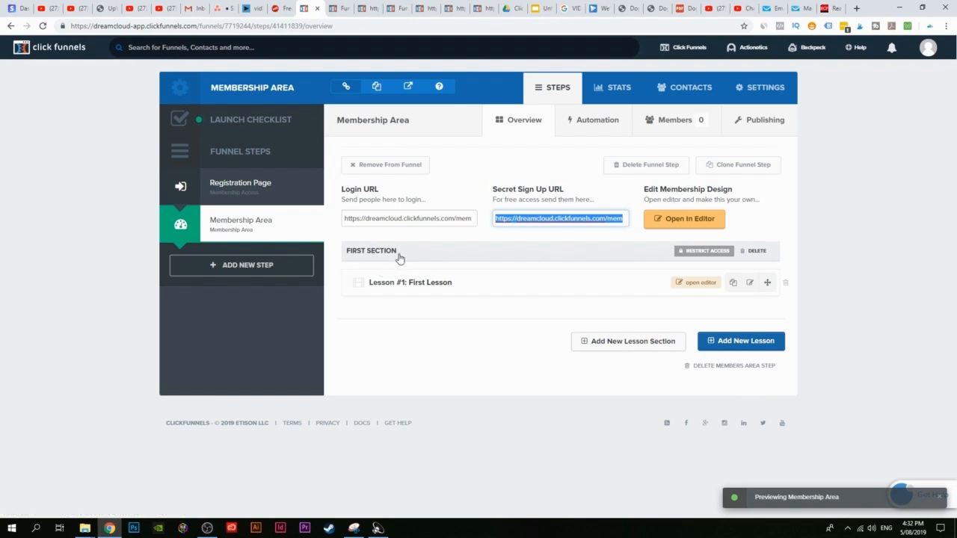
# Step: Rename the First Section lesson section to Basics
pyautogui.click(532, 240)
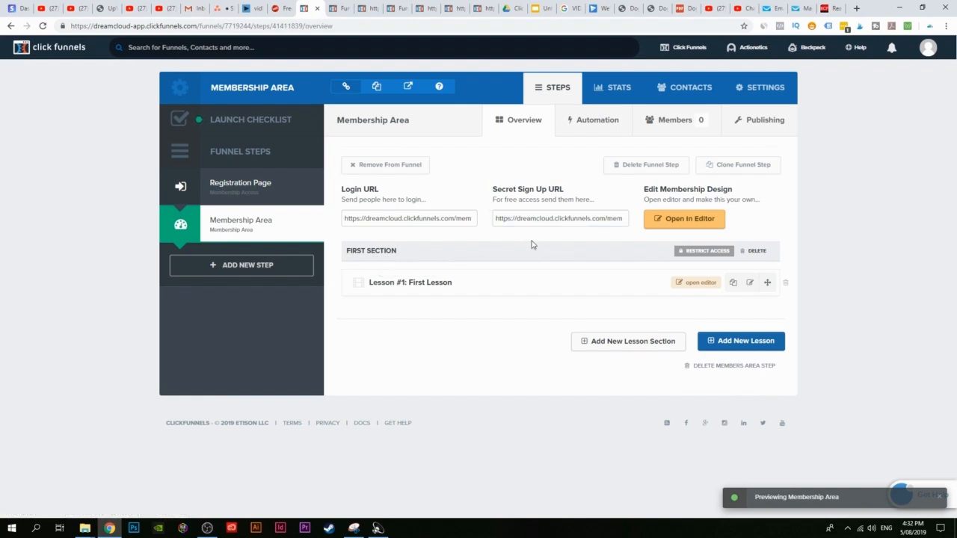
pyautogui.click(408, 251)
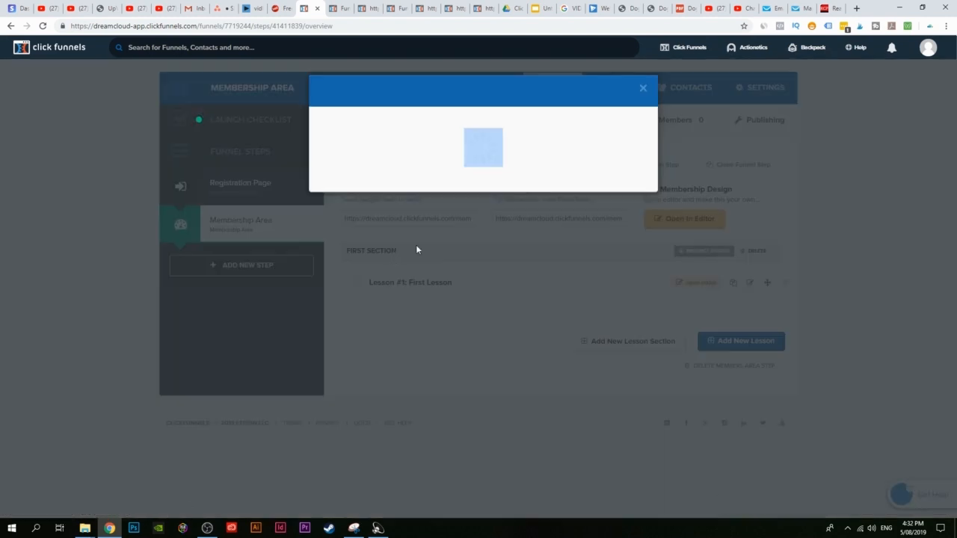
pyautogui.tripleClick(376, 146)
pyautogui.write('Bes')
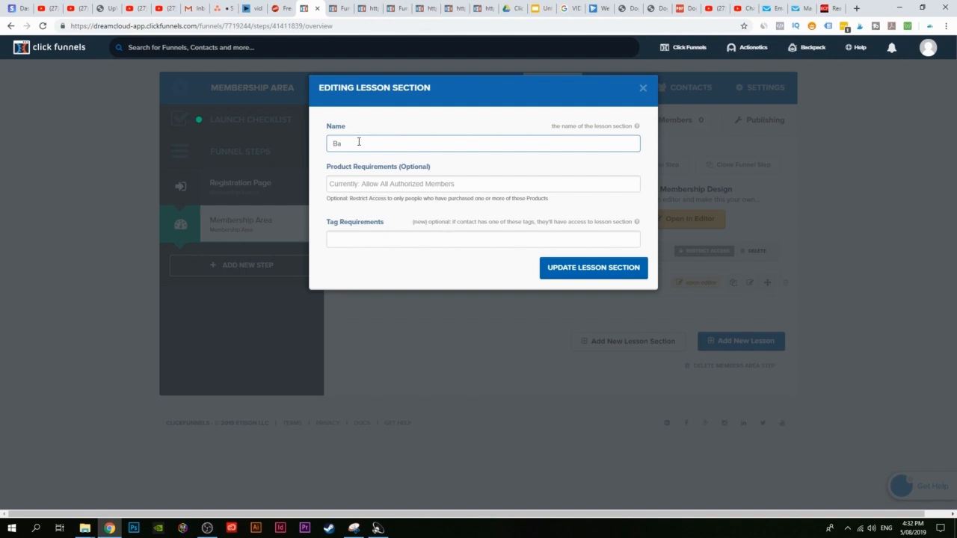
pyautogui.write('ics')
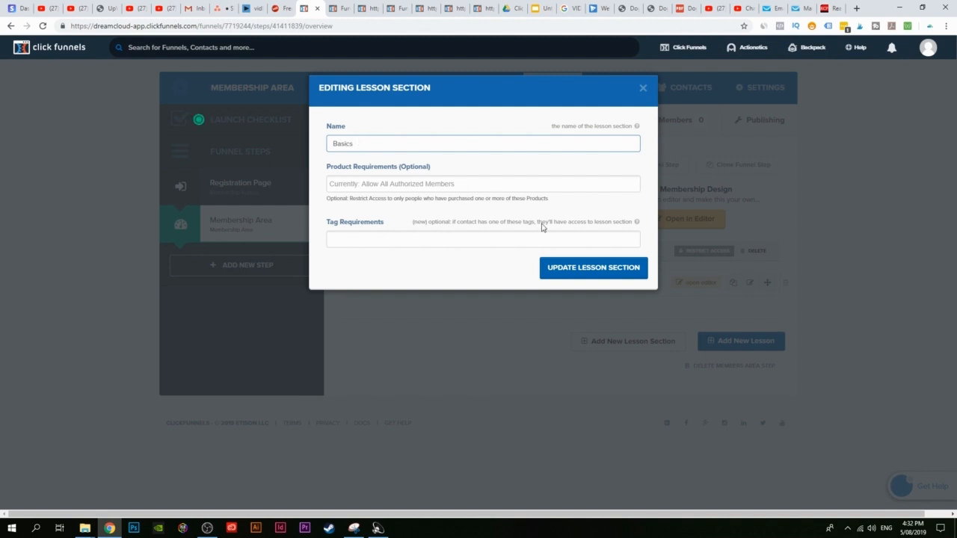
pyautogui.click(598, 276)
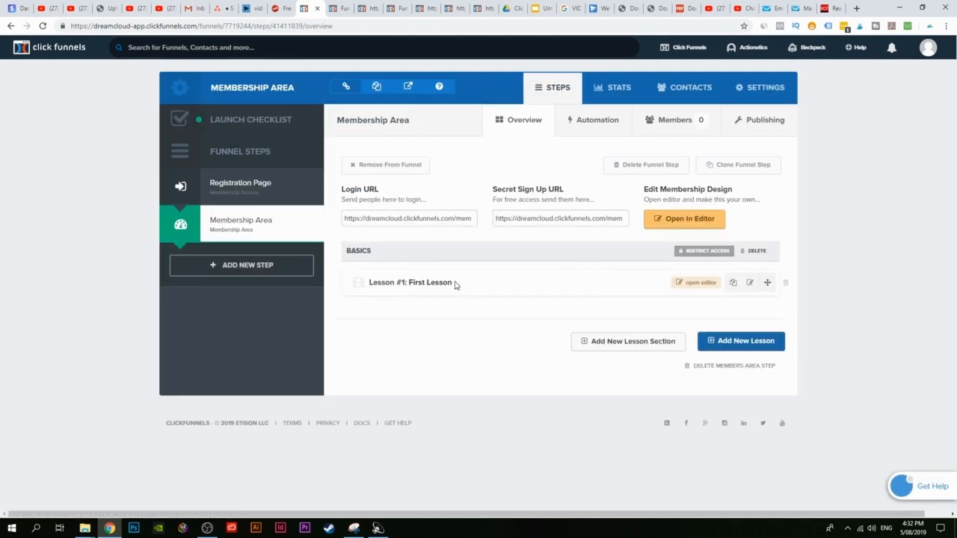
# Step: Rename Lesson #1 from First Lesson to 'What Is Clickfunnels?'
pyautogui.click(751, 282)
pyautogui.tripleClick(371, 186)
pyautogui.write('Wh')
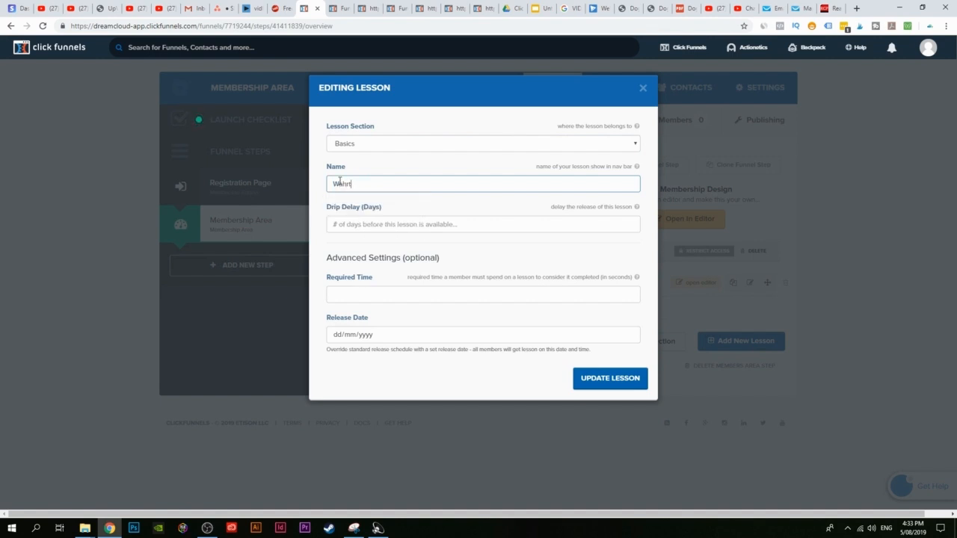
pyautogui.write('at is')
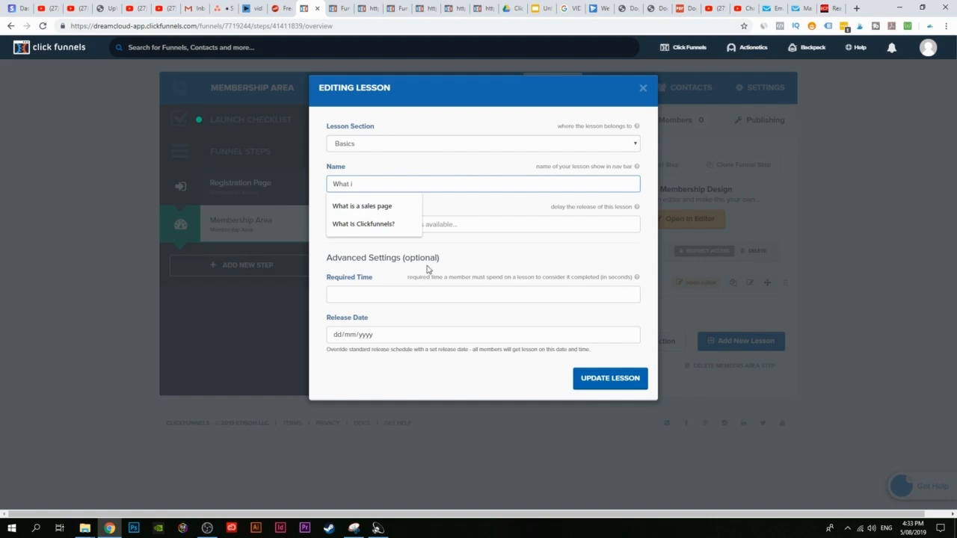
pyautogui.click(395, 225)
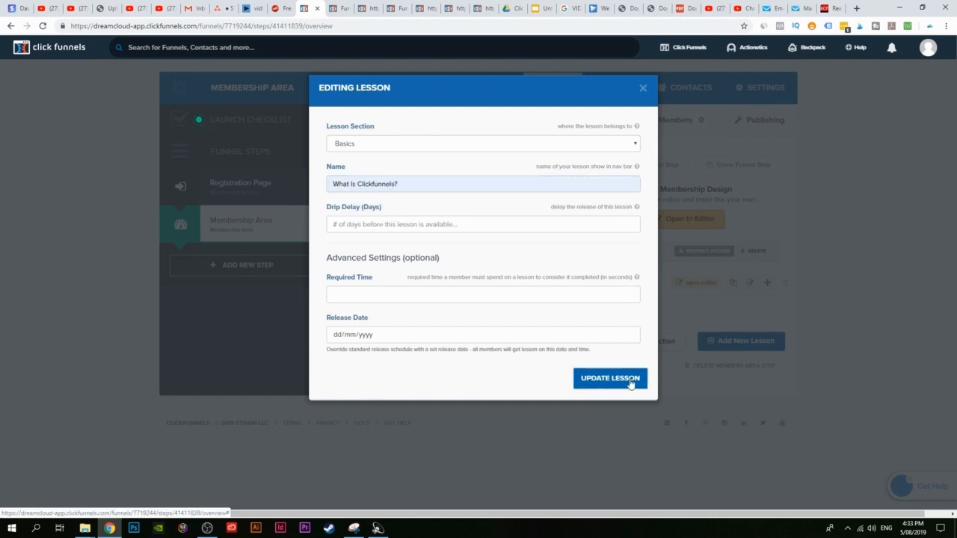
pyautogui.click(643, 88)
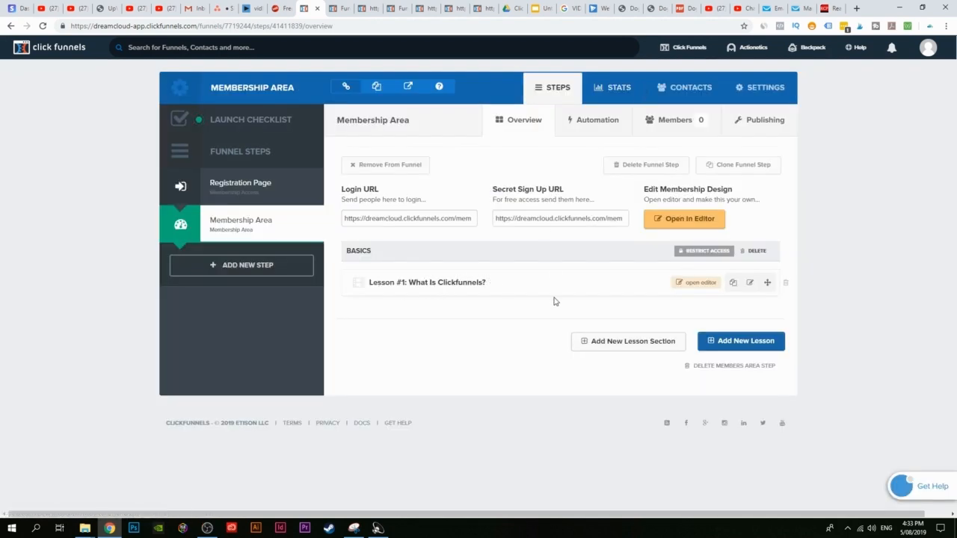
# Step: Reload the member-area preview to confirm the renamed lesson appears
pyautogui.click(336, 7)
pyautogui.click(43, 26)
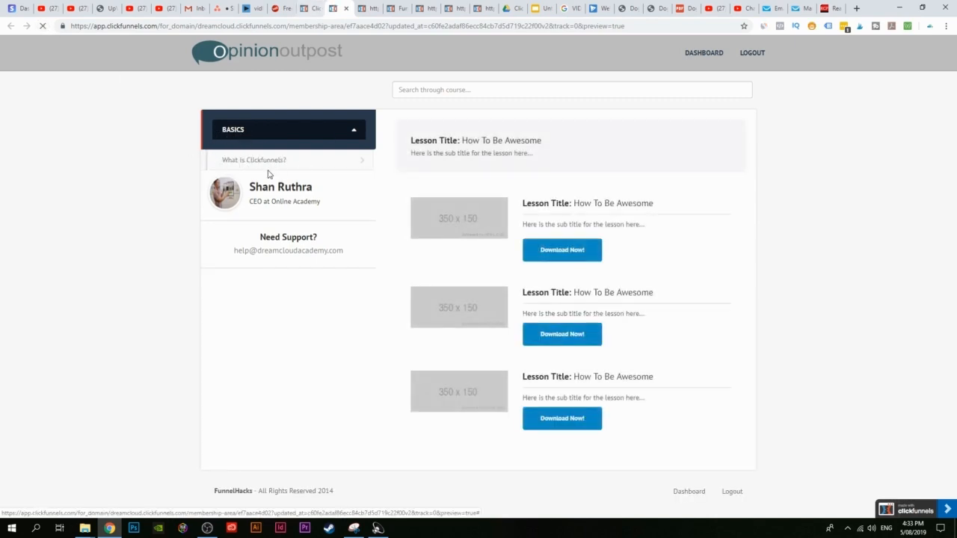
pyautogui.click(309, 8)
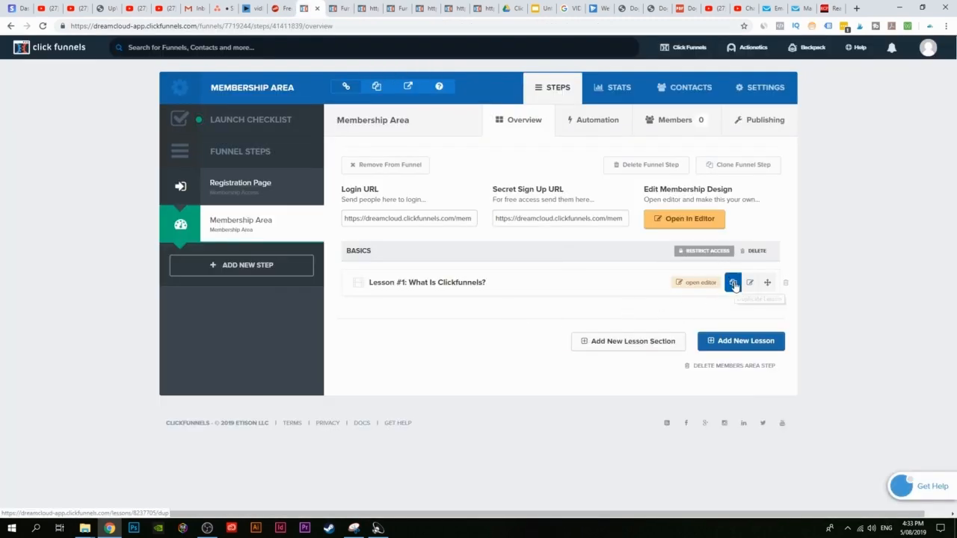
# Step: Duplicate the What Is Clickfunnels? lesson, keeping the copy in the Basics section
pyautogui.click(734, 283)
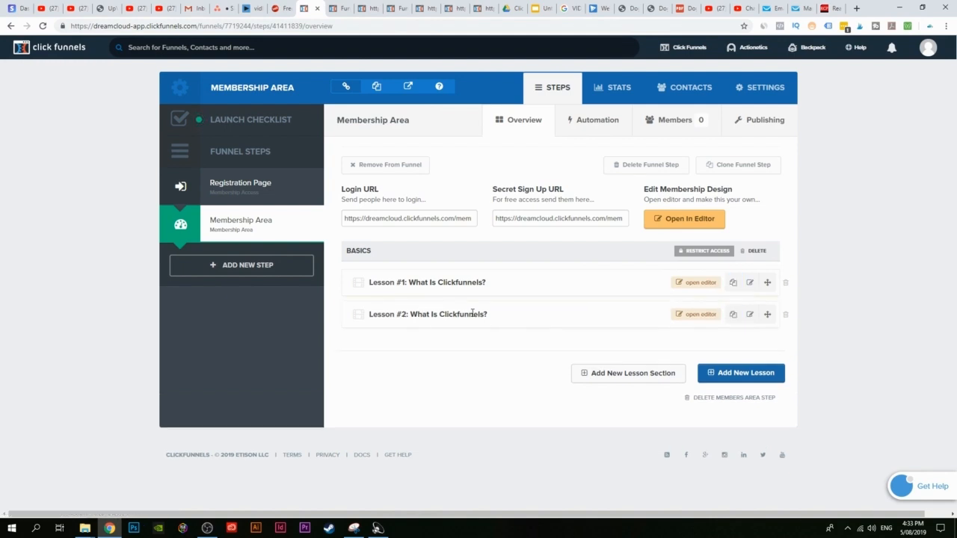
pyautogui.click(750, 314)
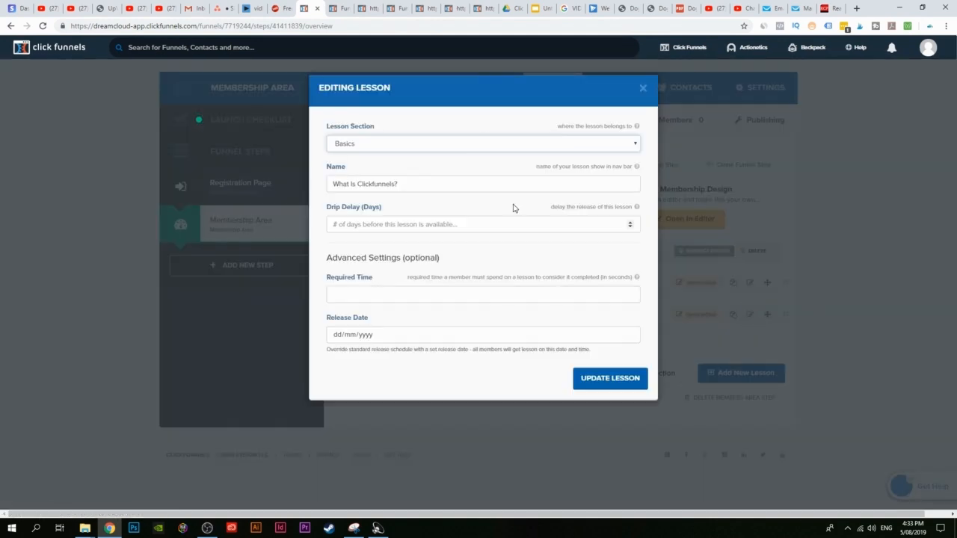
pyautogui.click(363, 145)
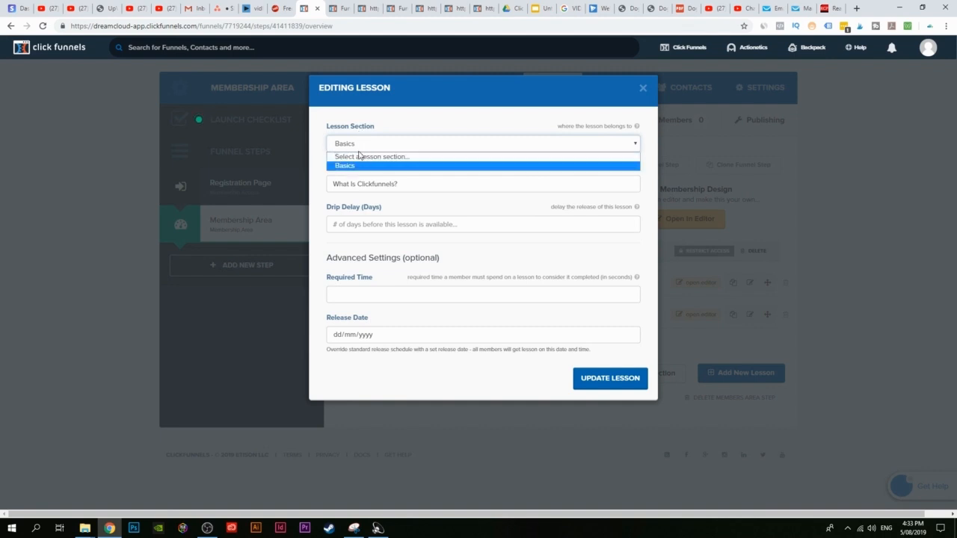
pyautogui.click(349, 166)
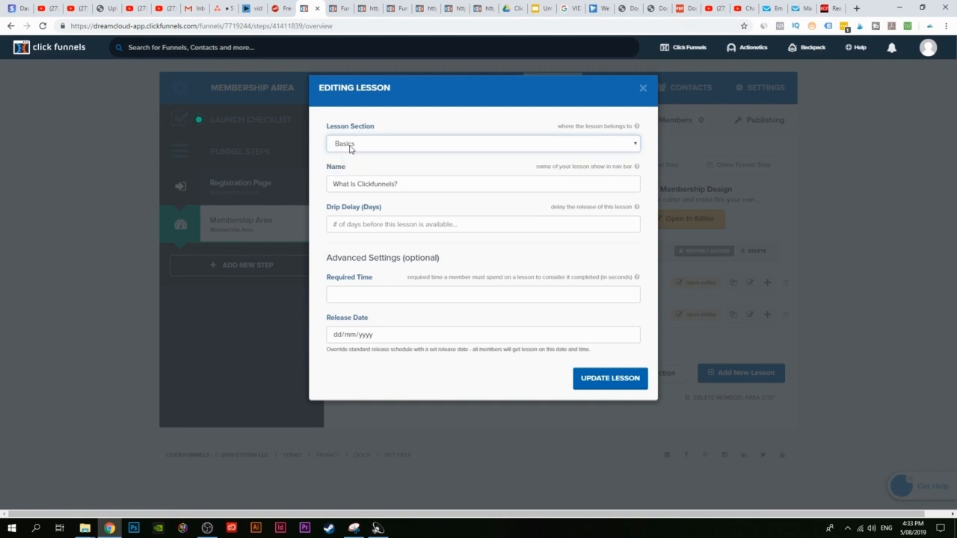
pyautogui.click(359, 149)
pyautogui.click(356, 164)
pyautogui.click(355, 149)
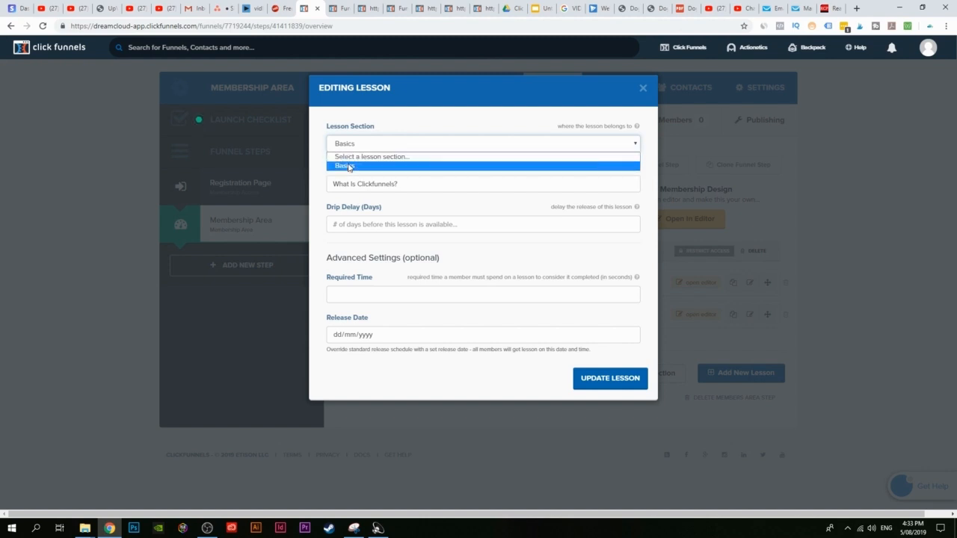
pyautogui.click(352, 165)
# Step: Rename the duplicated lesson to 'How to create your first funnel'
pyautogui.moveTo(415, 187); pyautogui.dragTo(287, 186)
pyautogui.click(409, 185)
pyautogui.write('H')
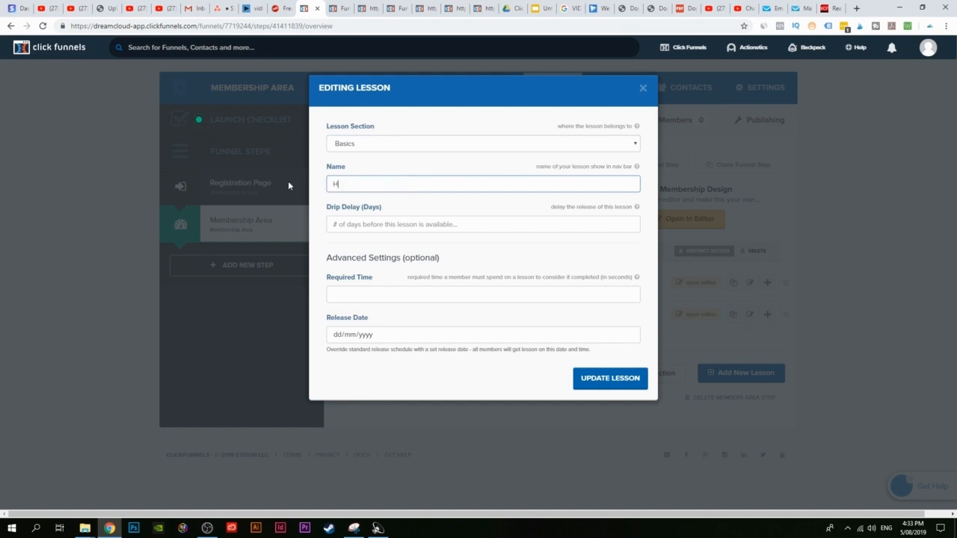
pyautogui.write('ow to create your first funnel')
pyautogui.click(591, 380)
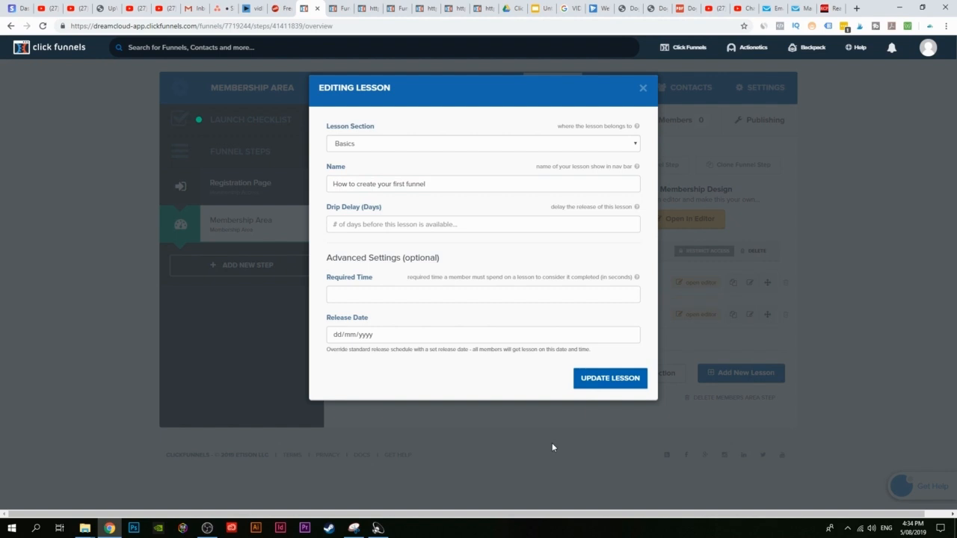
pyautogui.click(643, 87)
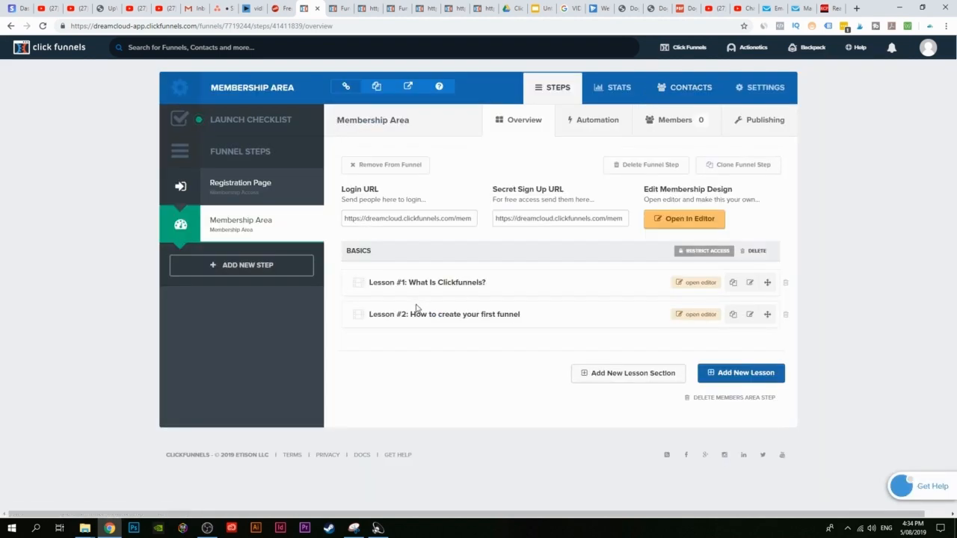
# Step: Reload the member-area preview and open the How to create your first funnel lesson
pyautogui.click(345, 7)
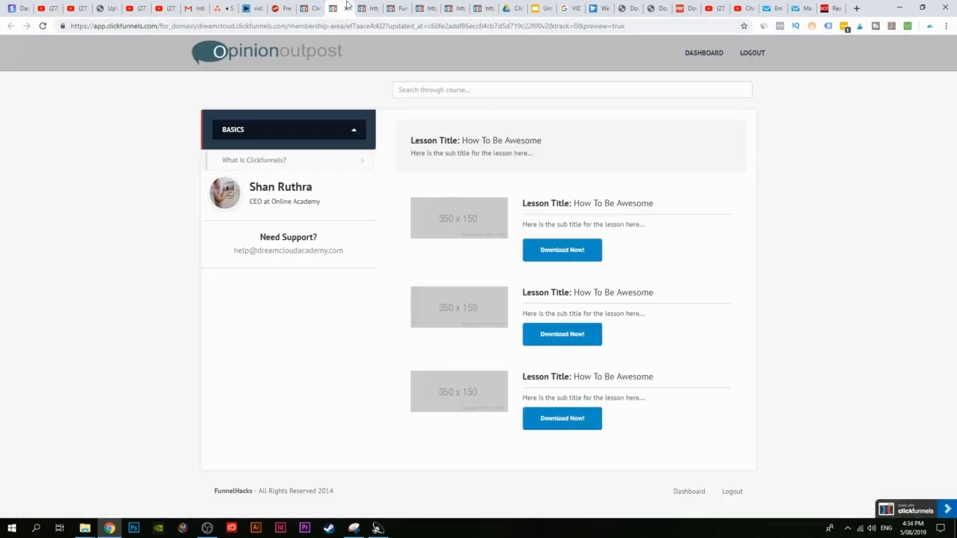
pyautogui.click(41, 28)
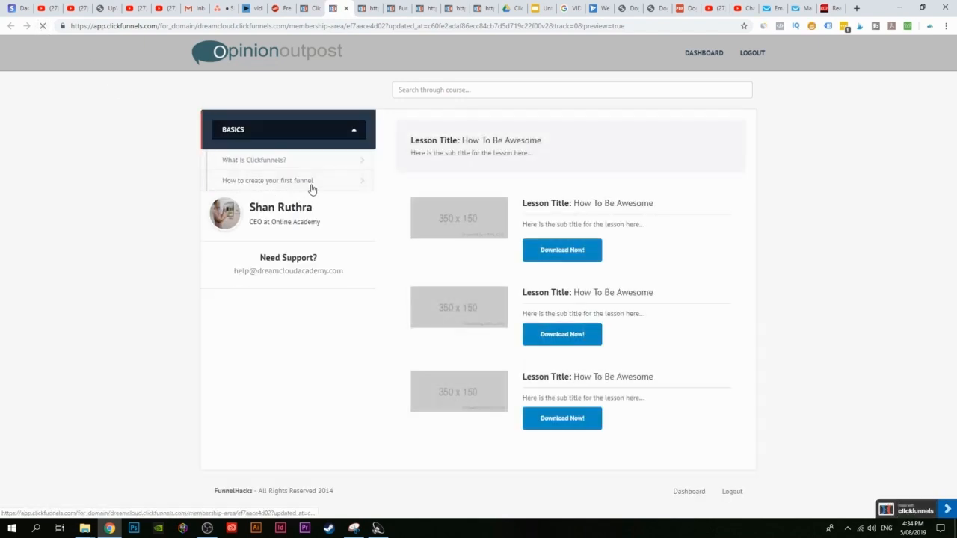
pyautogui.click(310, 188)
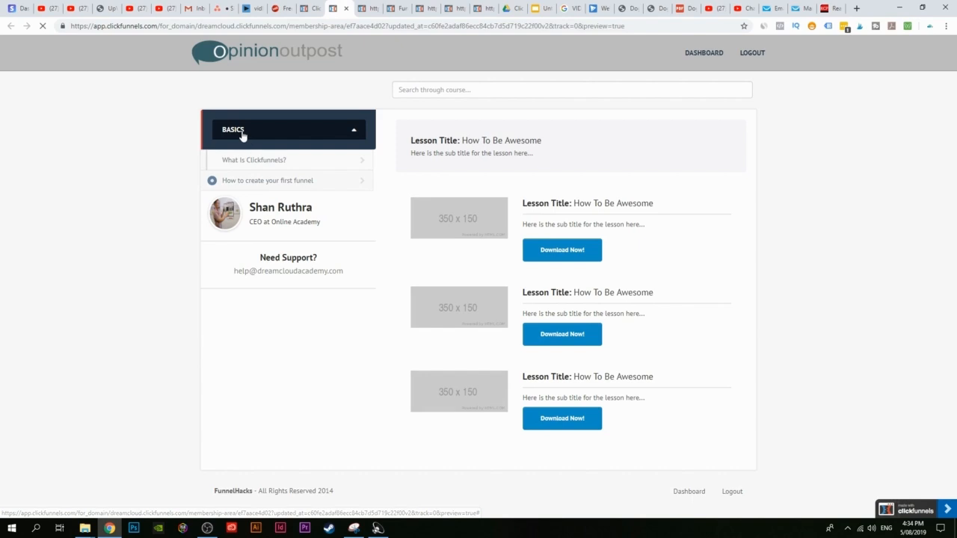
pyautogui.click(346, 8)
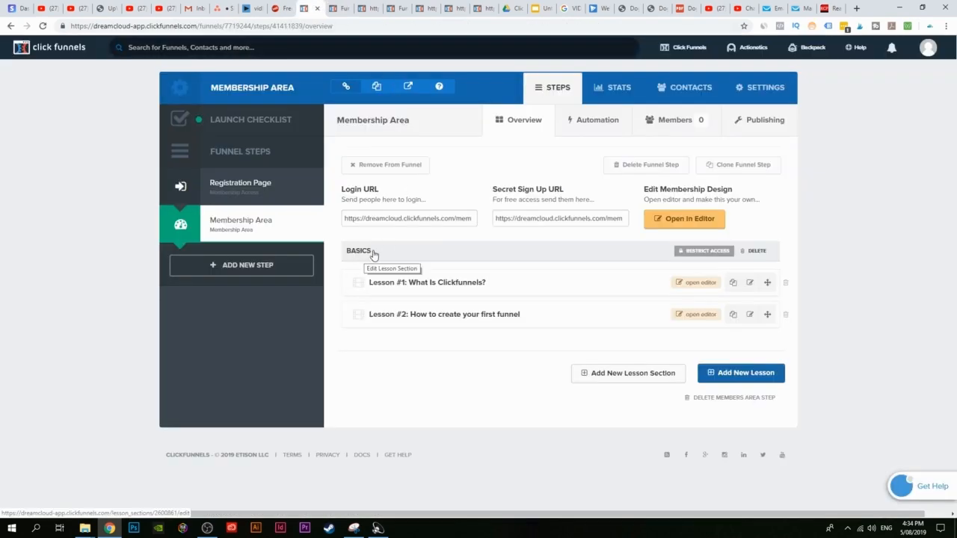
# Step: Add an Intermediate lesson section below Basics
pyautogui.click(643, 378)
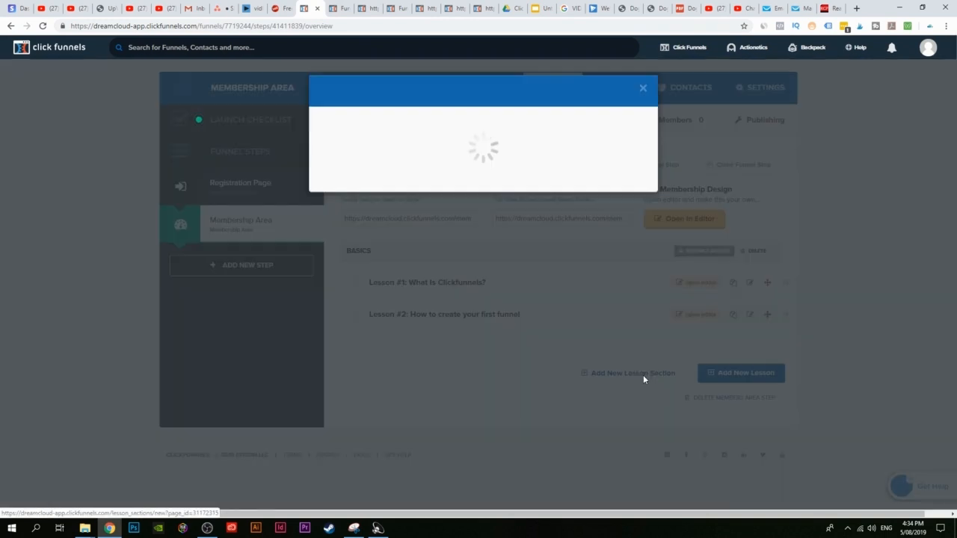
pyautogui.write('Intermediate')
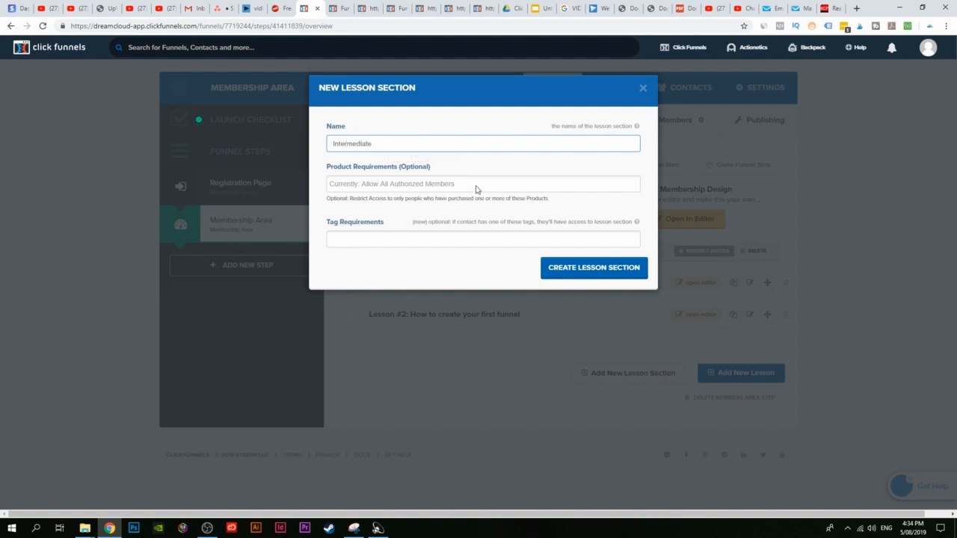
pyautogui.click(604, 280)
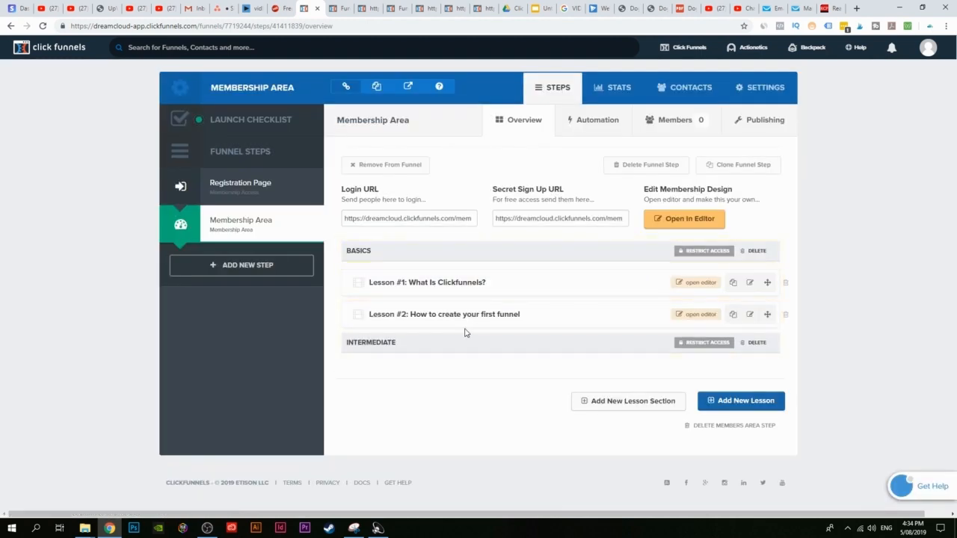
# Step: Add an Adavanced lesson section and dismiss the error shown when adding a lesson
pyautogui.click(647, 408)
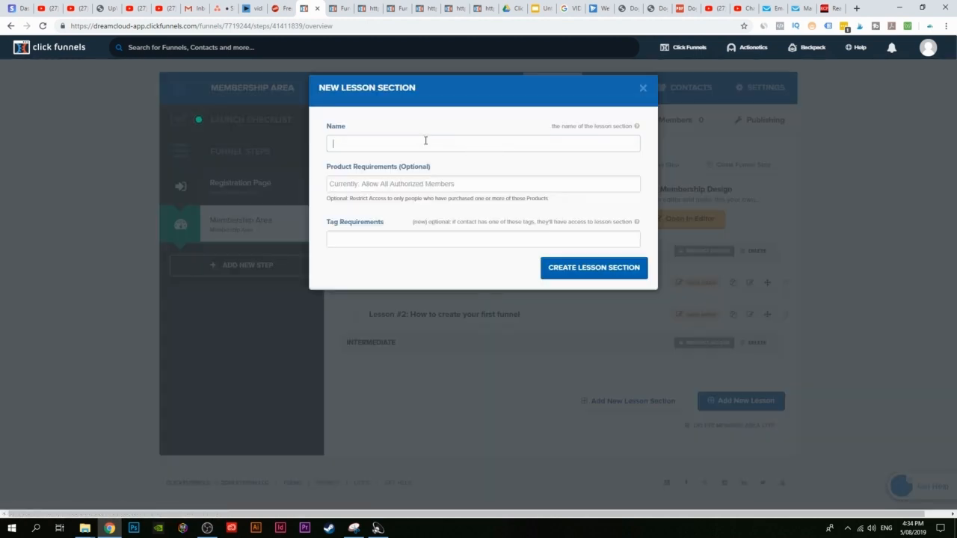
pyautogui.write('Adavanced')
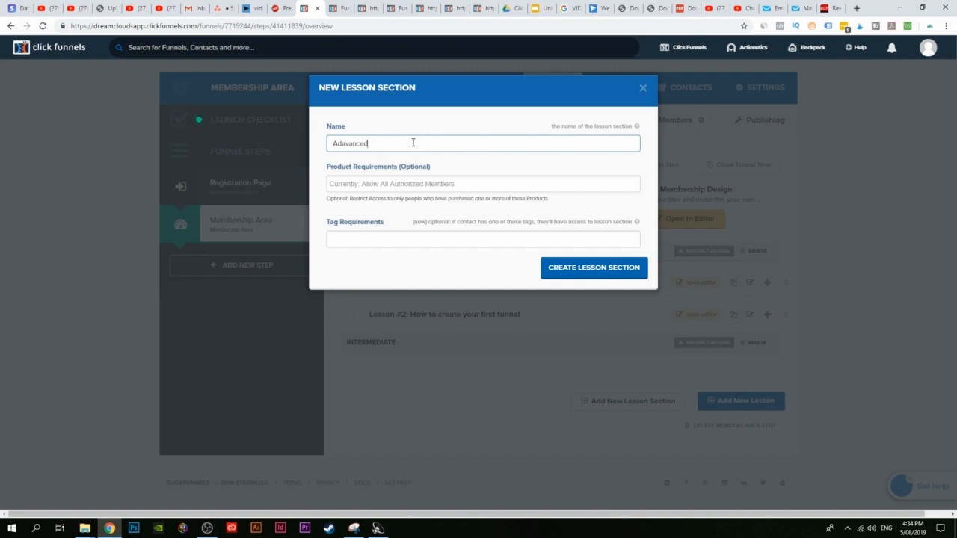
pyautogui.click(613, 275)
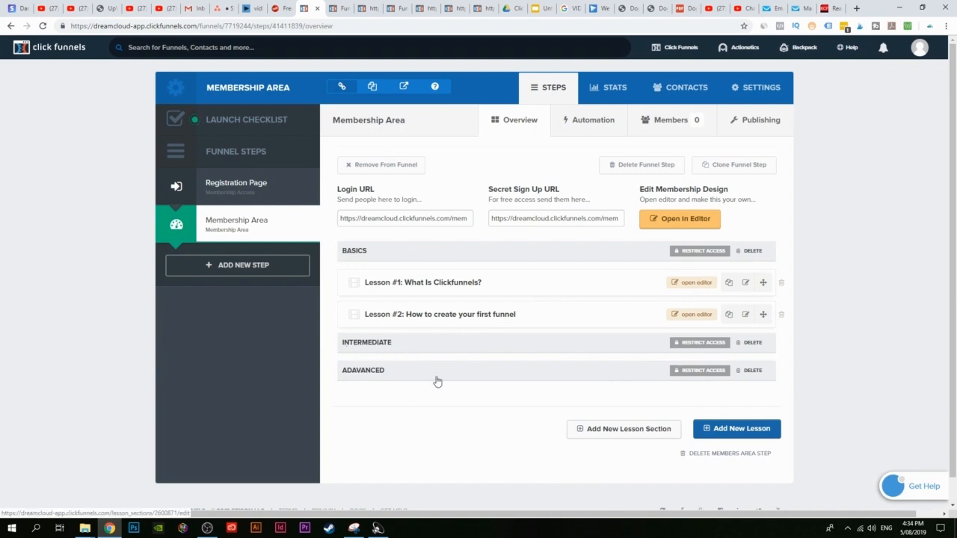
pyautogui.click(737, 430)
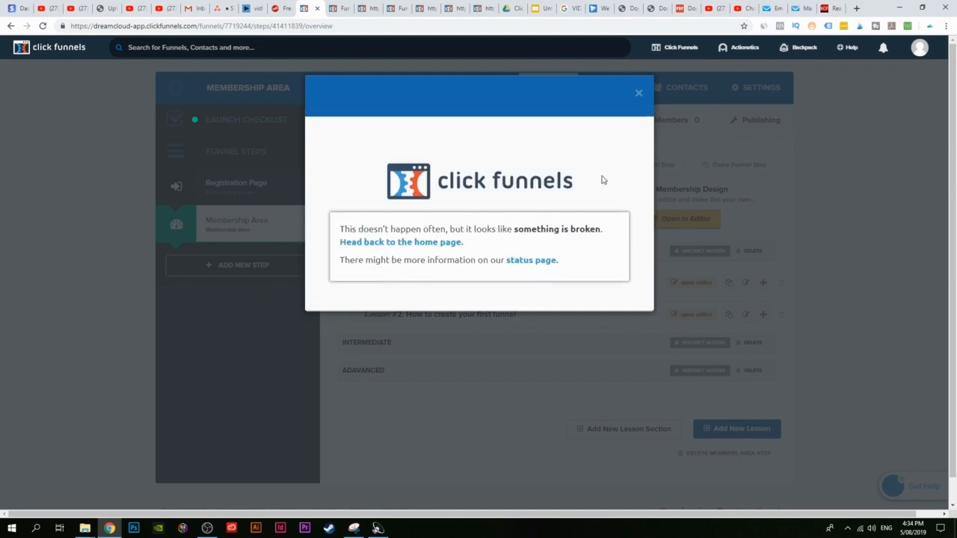
pyautogui.click(639, 92)
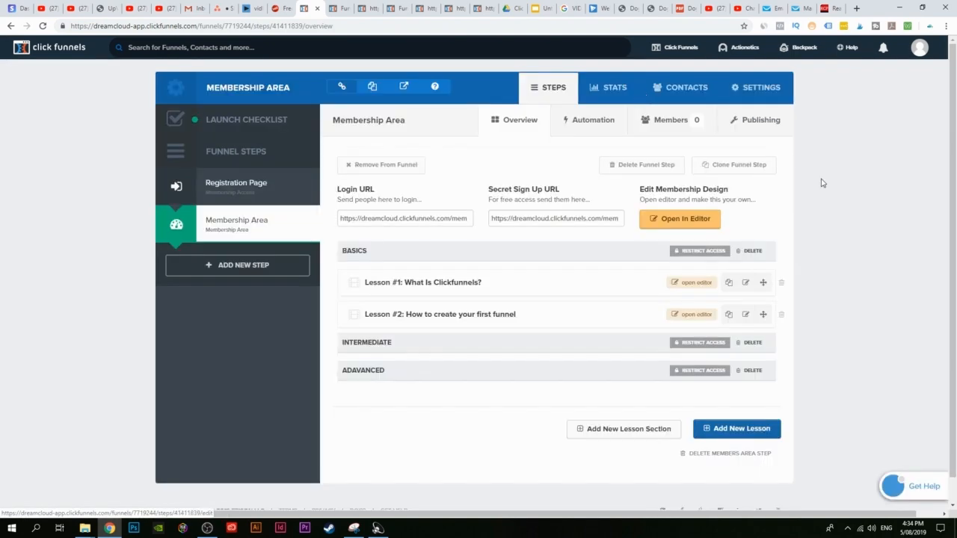
# Step: Create an Intermediate lesson named 'How to create a sales page'
pyautogui.click(733, 430)
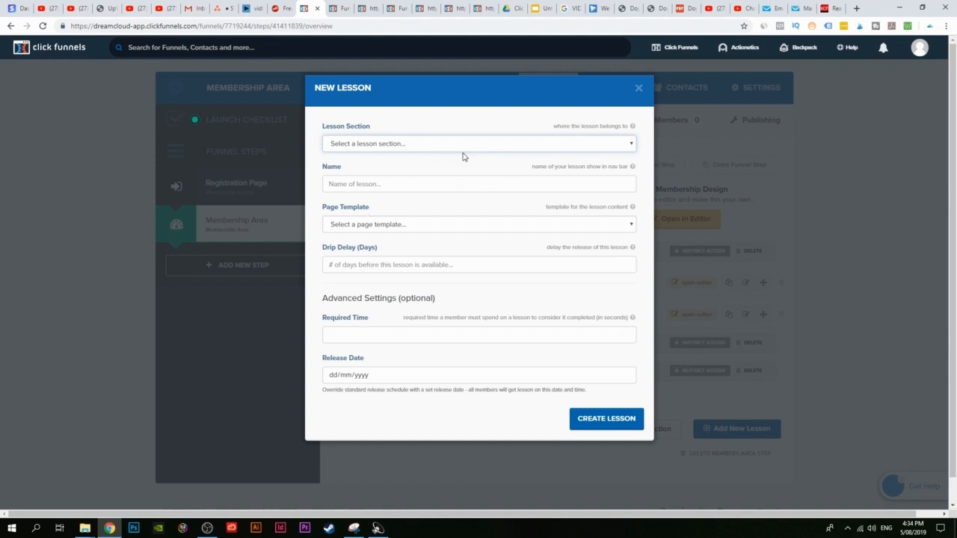
pyautogui.click(396, 147)
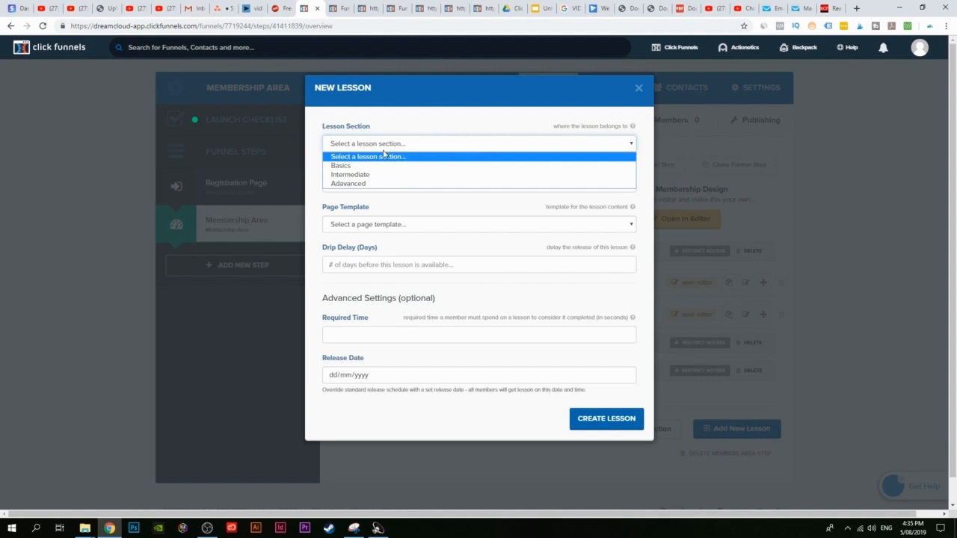
pyautogui.click(349, 175)
pyautogui.click(461, 187)
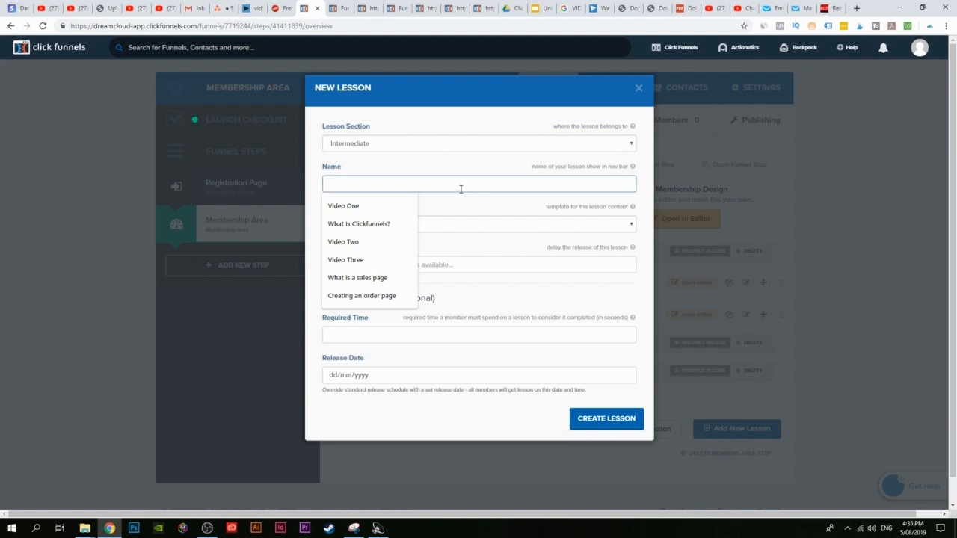
pyautogui.write('How to create a sales page')
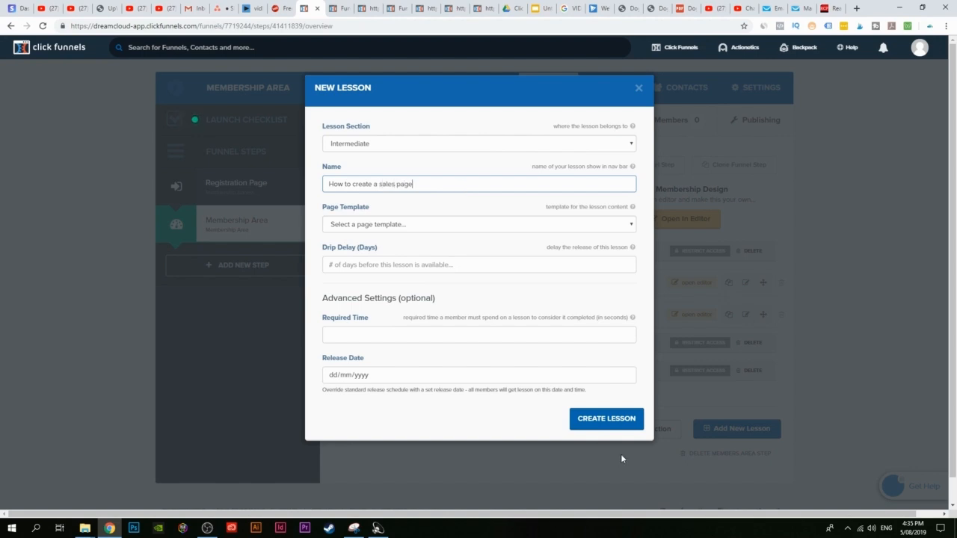
pyautogui.click(608, 419)
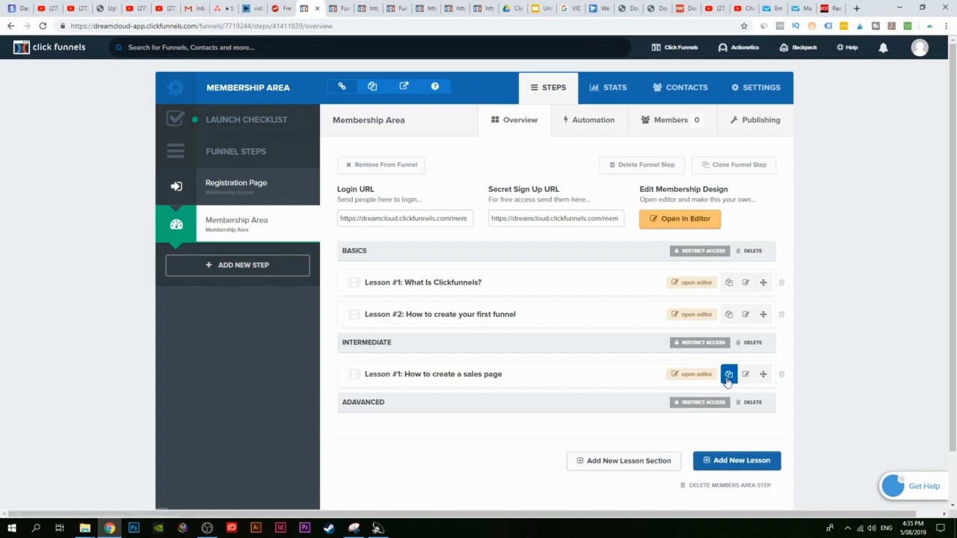
# Step: Duplicate the sales page lesson and rename the copy 'How to create an order page'
pyautogui.click(729, 376)
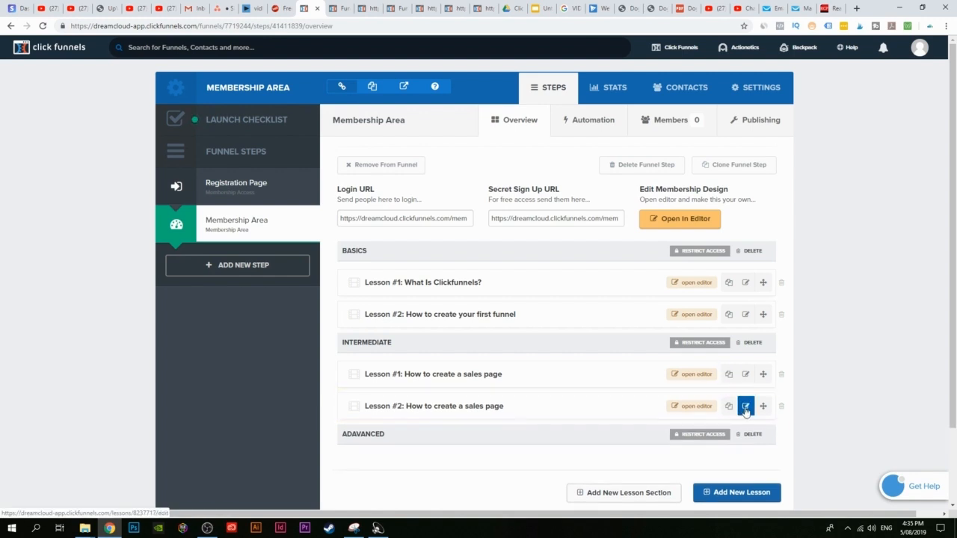
pyautogui.click(746, 405)
pyautogui.moveTo(413, 184); pyautogui.dragTo(383, 185)
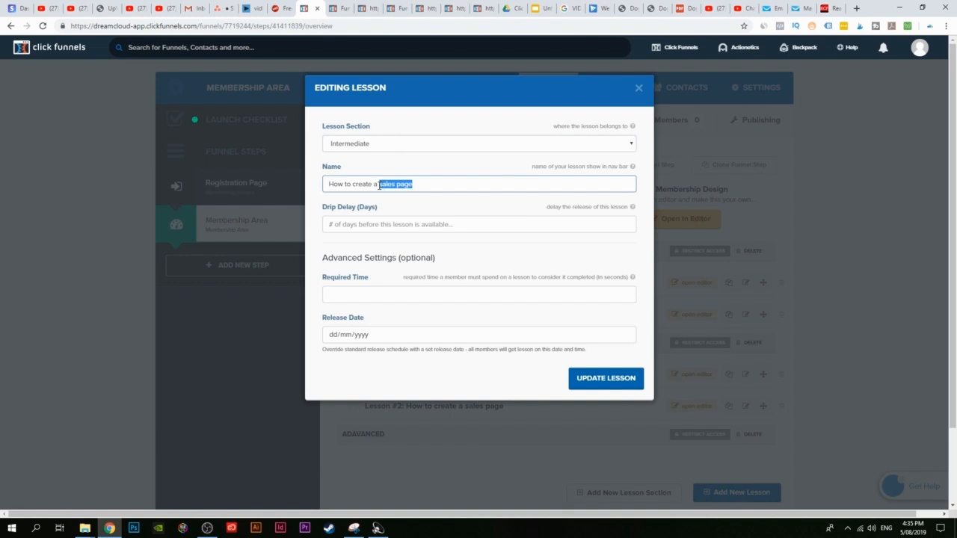
pyautogui.press('BackSpace')
pyautogui.write('o')
pyautogui.press('BackSpace')
pyautogui.press('BackSpace')
pyautogui.write('n o')
pyautogui.click(593, 380)
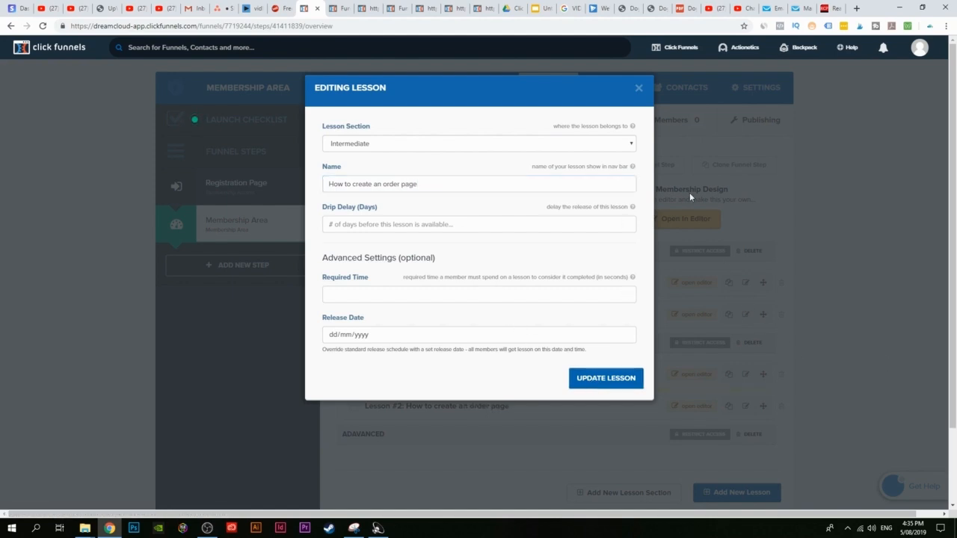
pyautogui.click(639, 88)
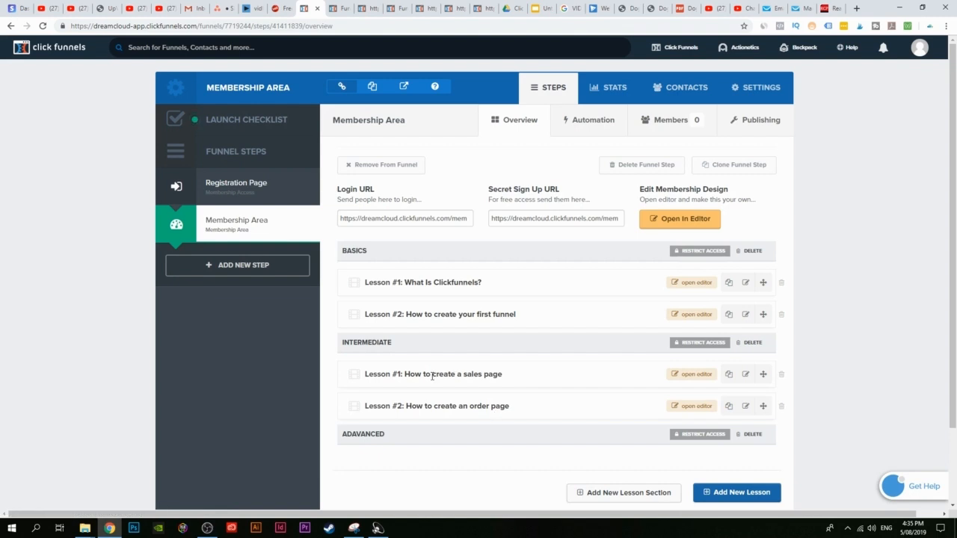
pyautogui.scroll(-1, 576, 410)
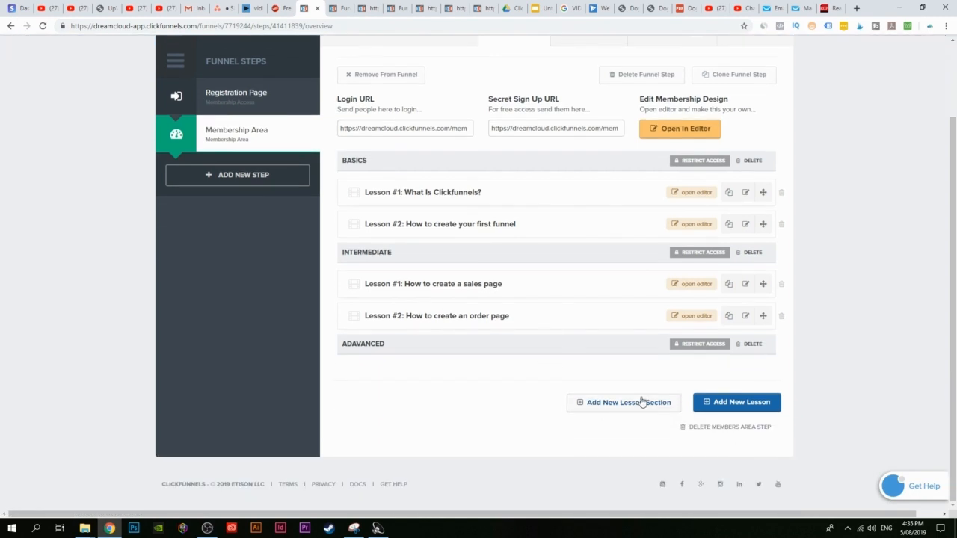
# Step: Create an Adavanced lesson named 'creating a membership access page'
pyautogui.click(743, 408)
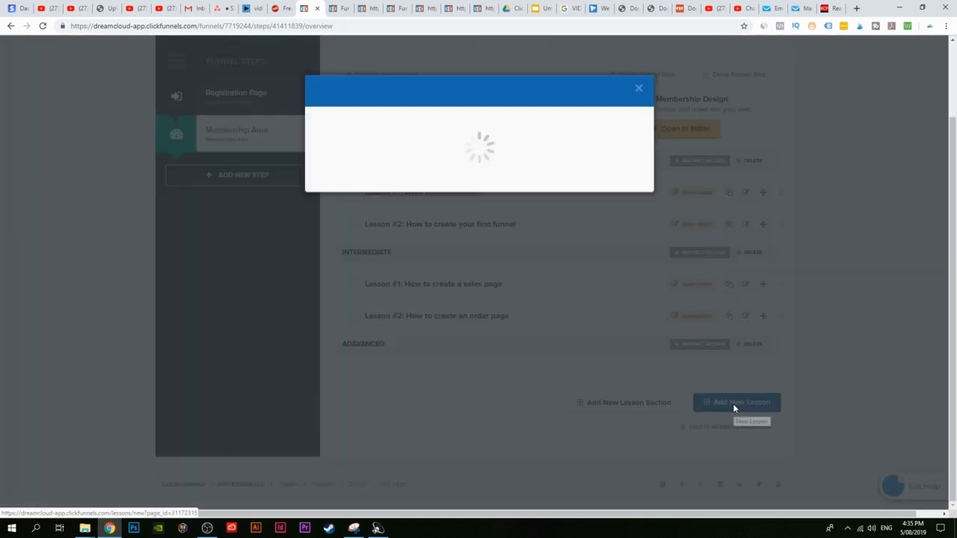
pyautogui.click(440, 147)
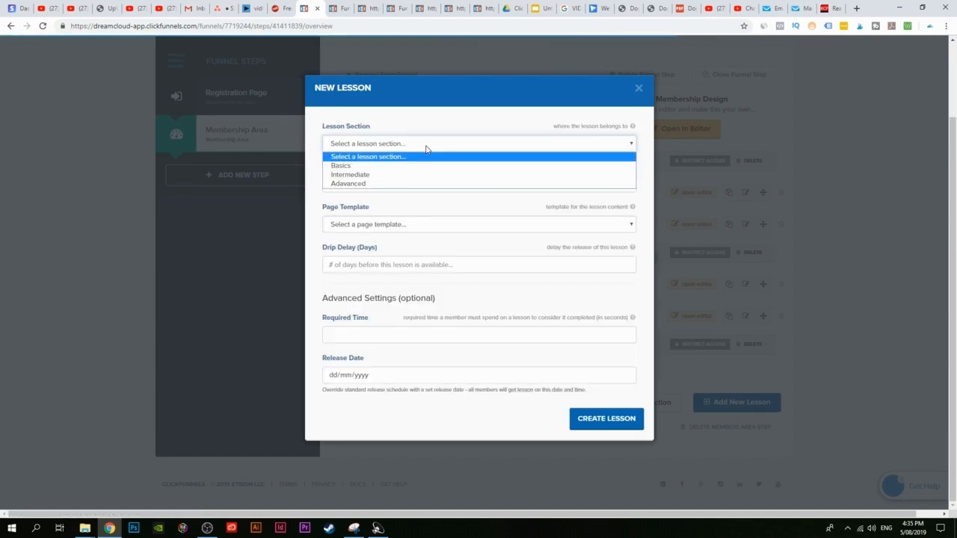
pyautogui.click(362, 184)
pyautogui.click(408, 186)
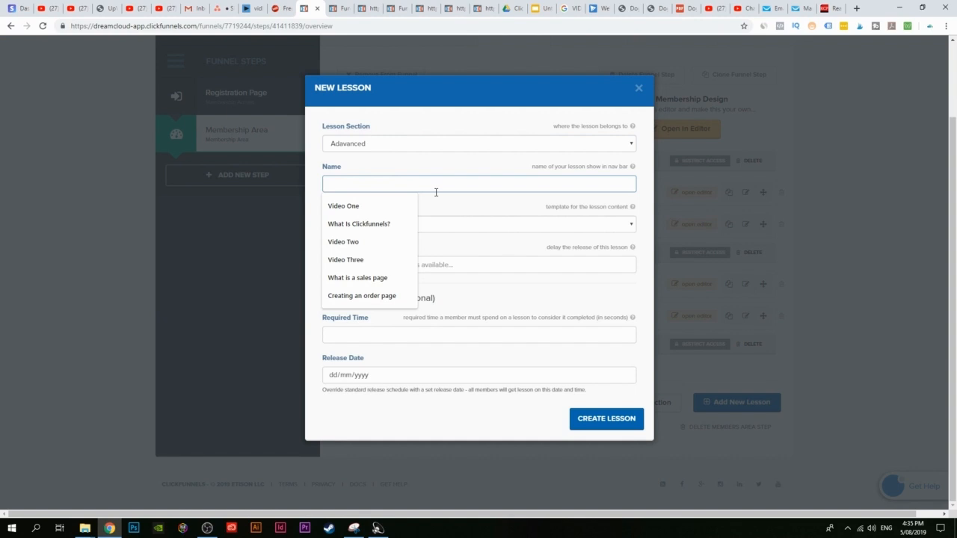
pyautogui.write('creatong')
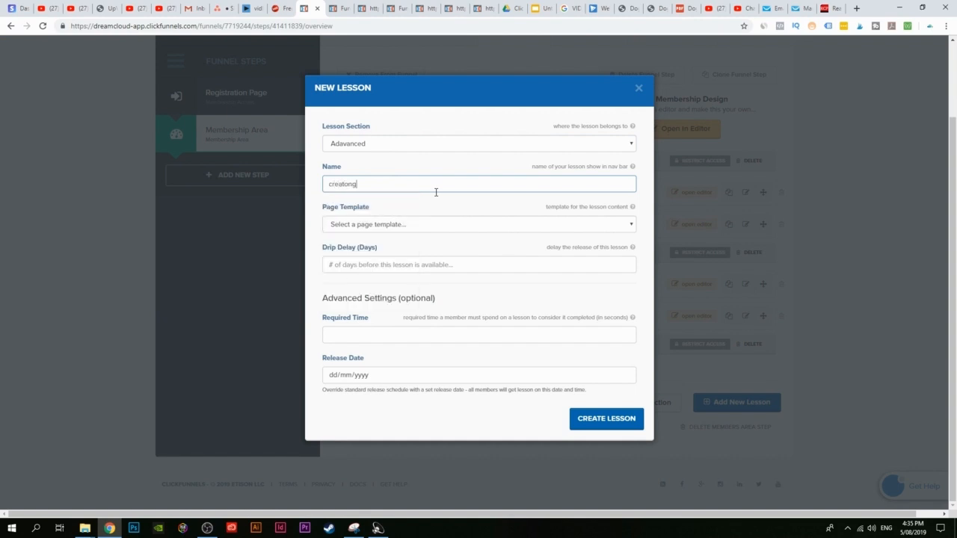
pyautogui.write('ing a')
pyautogui.press('BackSpace')
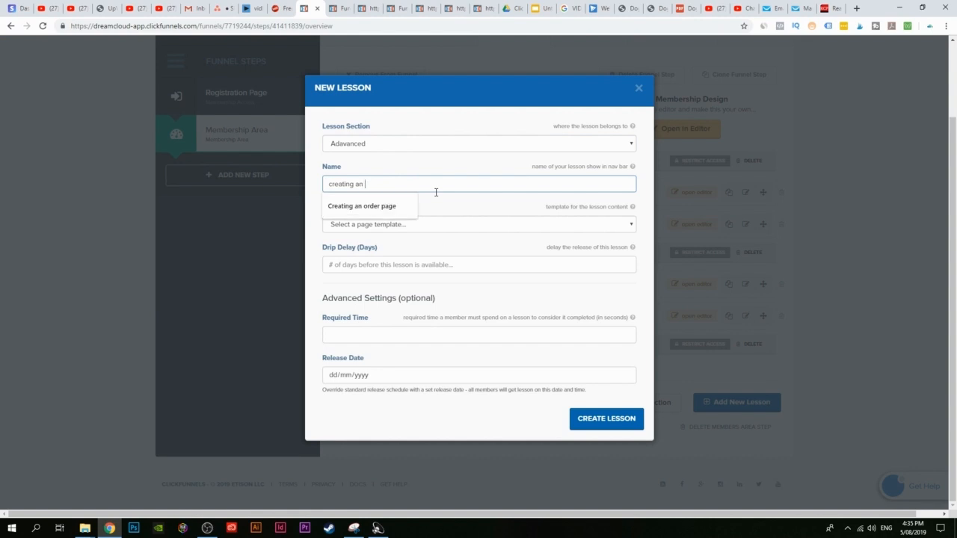
pyautogui.write('a membership access page')
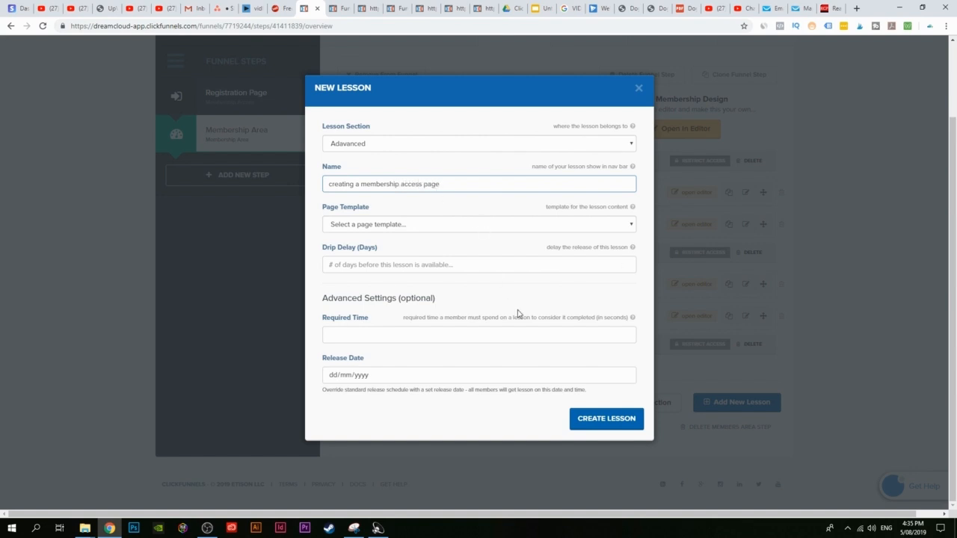
pyautogui.click(610, 423)
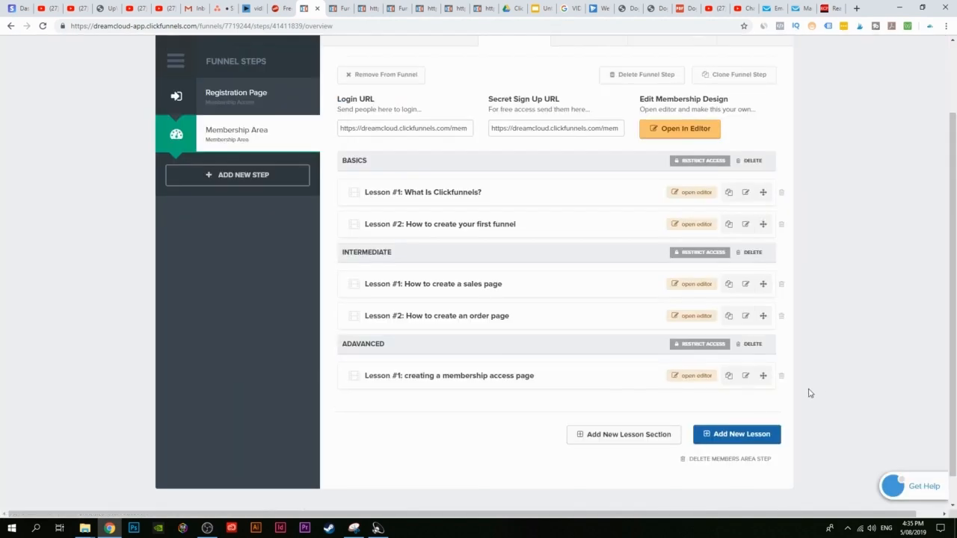
# Step: Duplicate that lesson and rename the copy 'creating a membership area page'
pyautogui.click(728, 376)
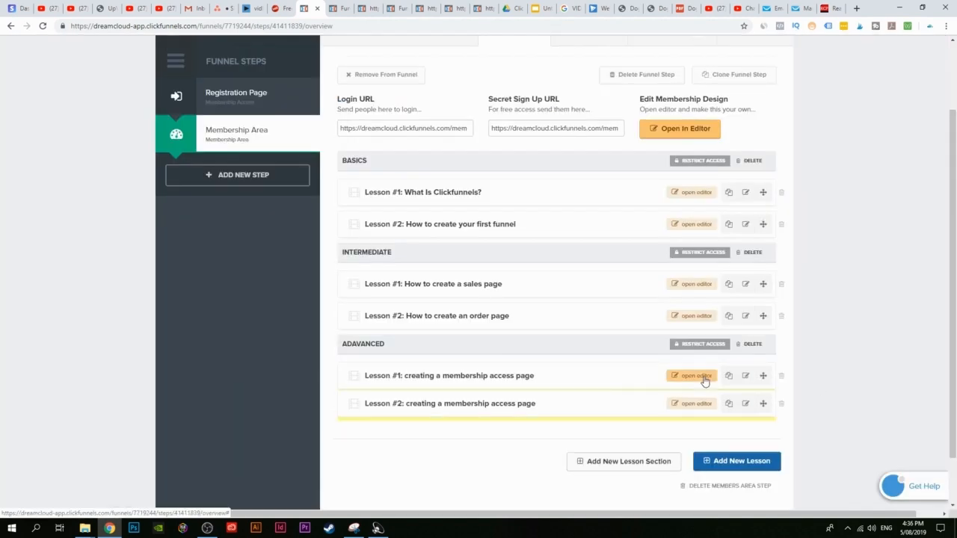
pyautogui.click(745, 408)
pyautogui.moveTo(440, 187); pyautogui.dragTo(404, 187)
pyautogui.click(401, 187)
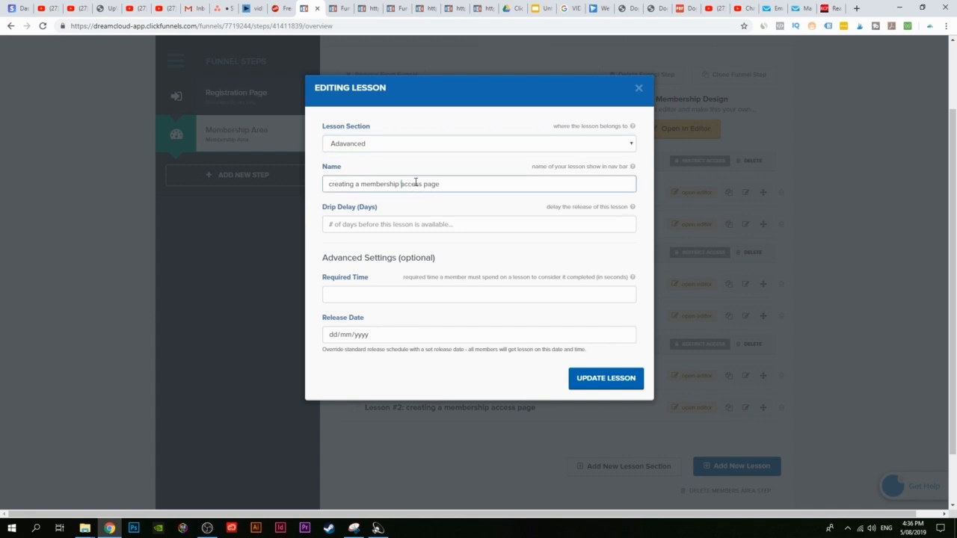
pyautogui.press('BackSpace')
pyautogui.click(600, 380)
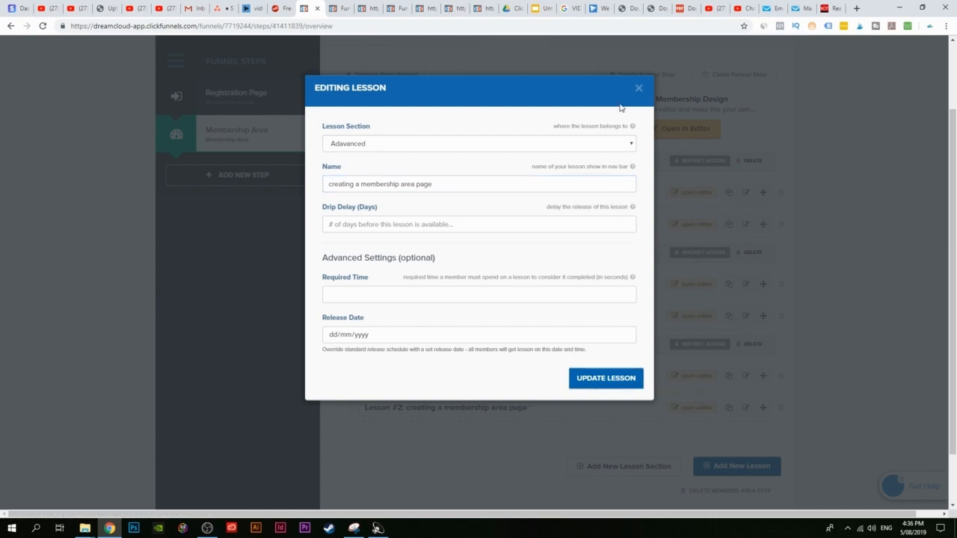
pyautogui.click(639, 89)
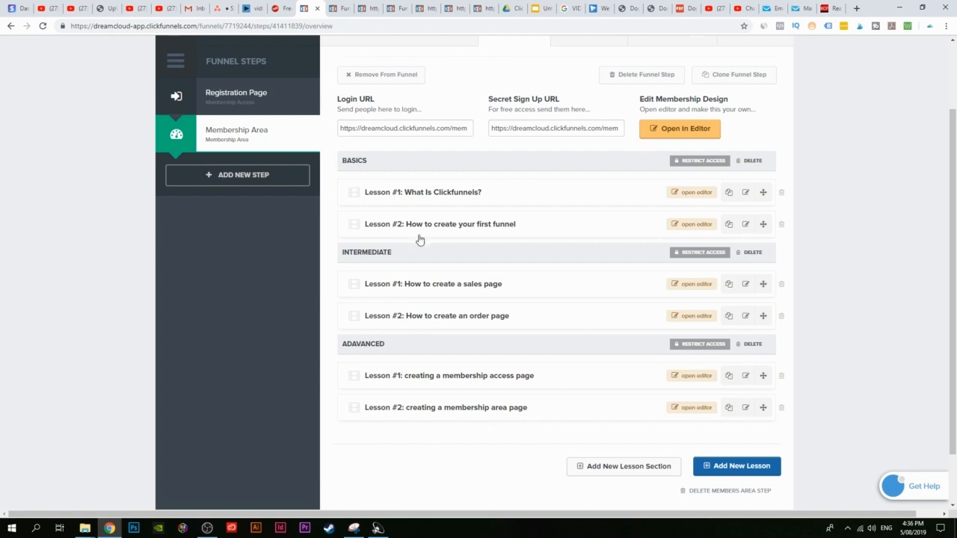
pyautogui.moveTo(763, 407); pyautogui.dragTo(804, 227)
pyautogui.moveTo(746, 408); pyautogui.dragTo(745, 278)
pyautogui.click(830, 424)
pyautogui.moveTo(763, 408); pyautogui.dragTo(752, 356)
pyautogui.moveTo(764, 416)
pyautogui.mouseDown()
pyautogui.moveTo(746, 310)
pyautogui.moveTo(746, 376)
pyautogui.moveTo(732, 394)
pyautogui.moveTo(756, 366)
pyautogui.moveTo(761, 416)
pyautogui.mouseUp()
pyautogui.moveTo(763, 376); pyautogui.dragTo(771, 411)
# Step: Reload the member-area preview and expand the Intermediate and Adavanced sections
pyautogui.click(338, 9)
pyautogui.click(43, 27)
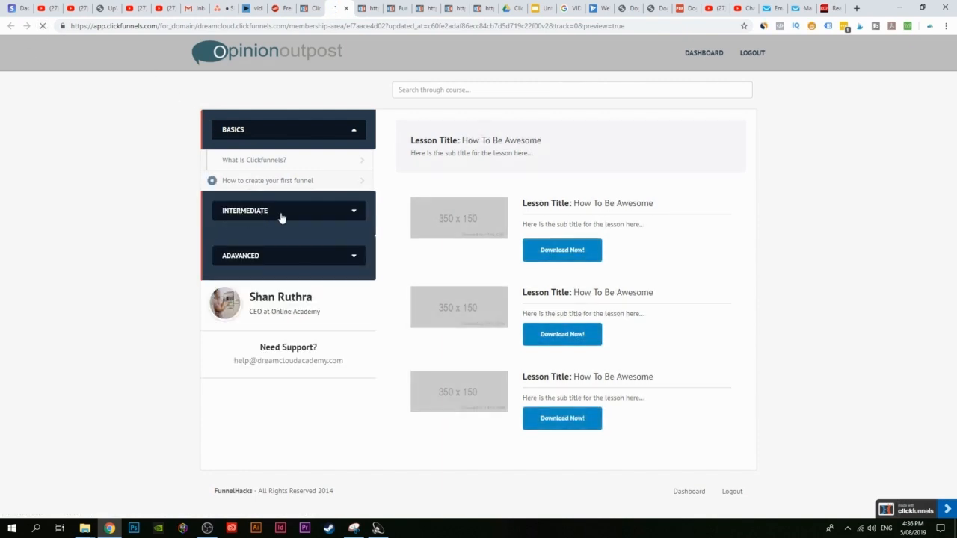
pyautogui.click(271, 216)
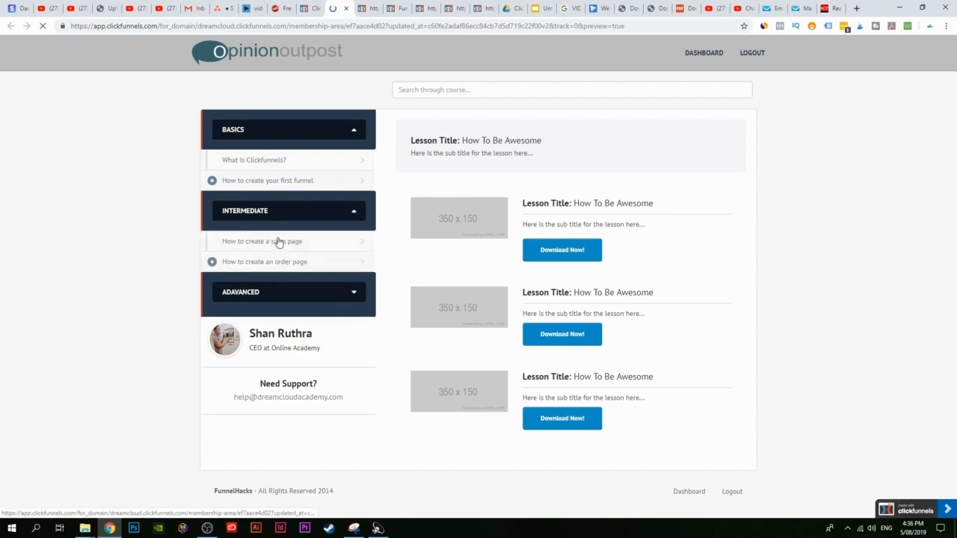
pyautogui.click(281, 299)
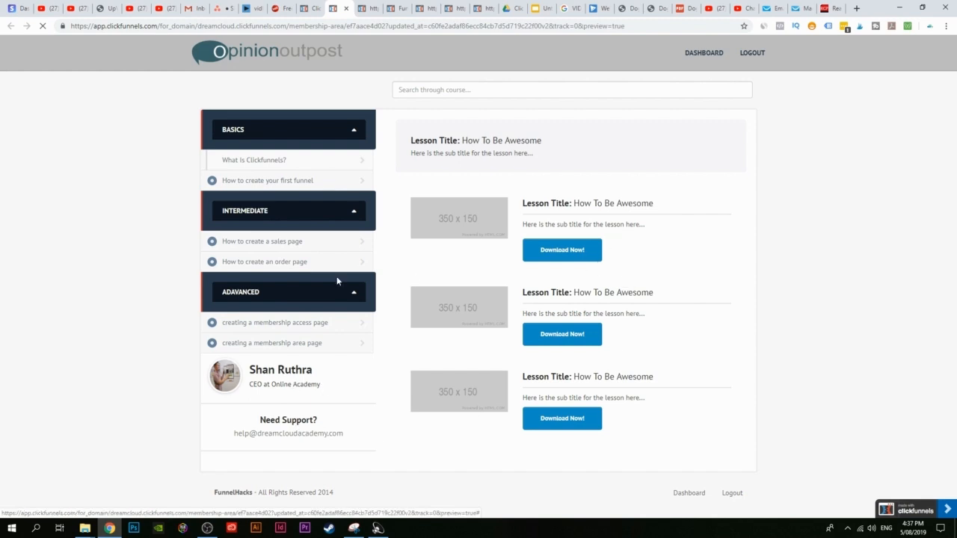
# Step: Open the sales page, order page and first funnel lessons, then return to the lesson list
pyautogui.click(303, 247)
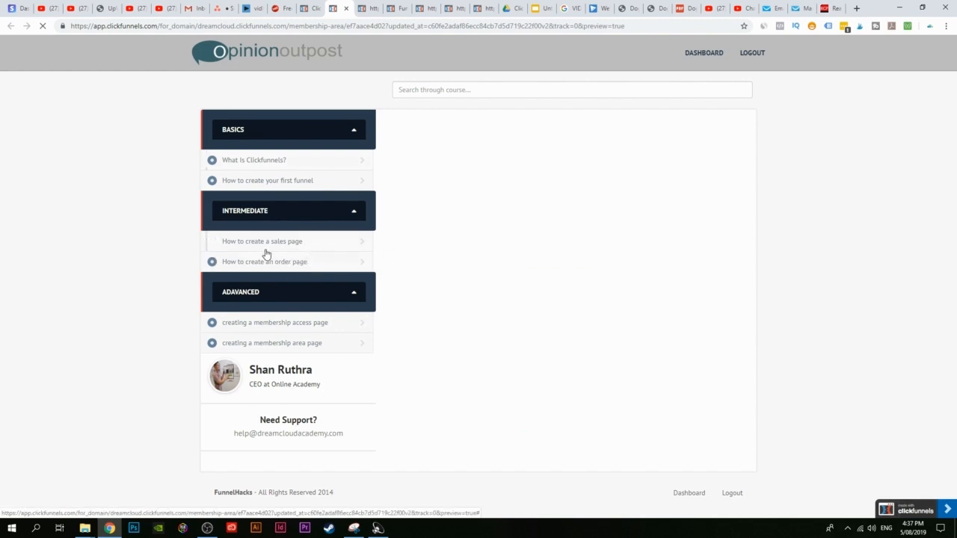
pyautogui.click(302, 263)
pyautogui.click(312, 180)
pyautogui.click(303, 265)
pyautogui.click(311, 6)
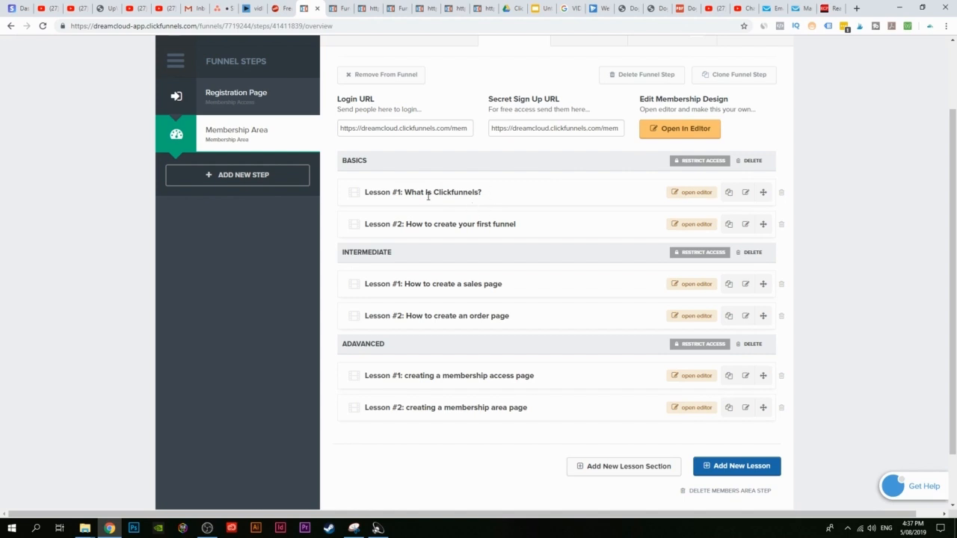
# Step: Open Lesson #1's page and delete its placeholder row and section
pyautogui.click(700, 193)
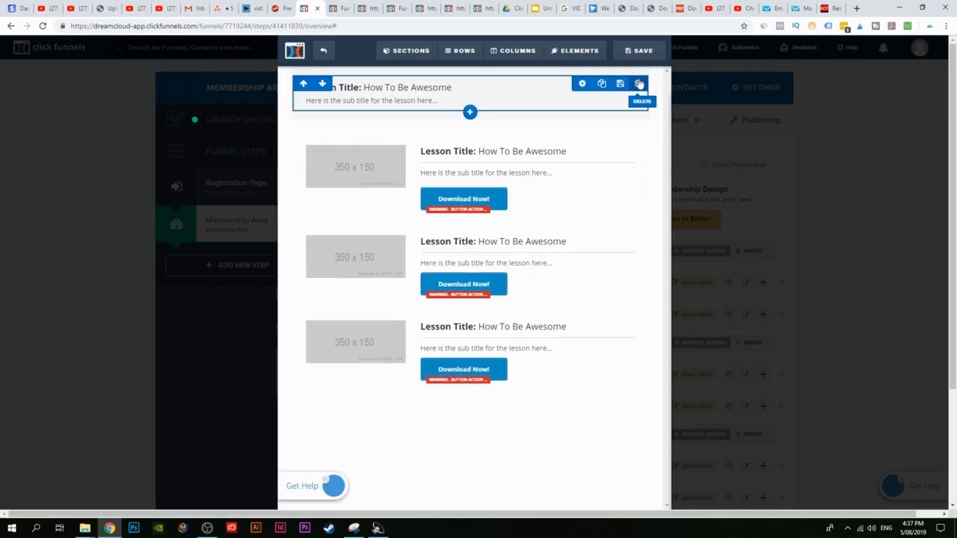
pyautogui.click(638, 112)
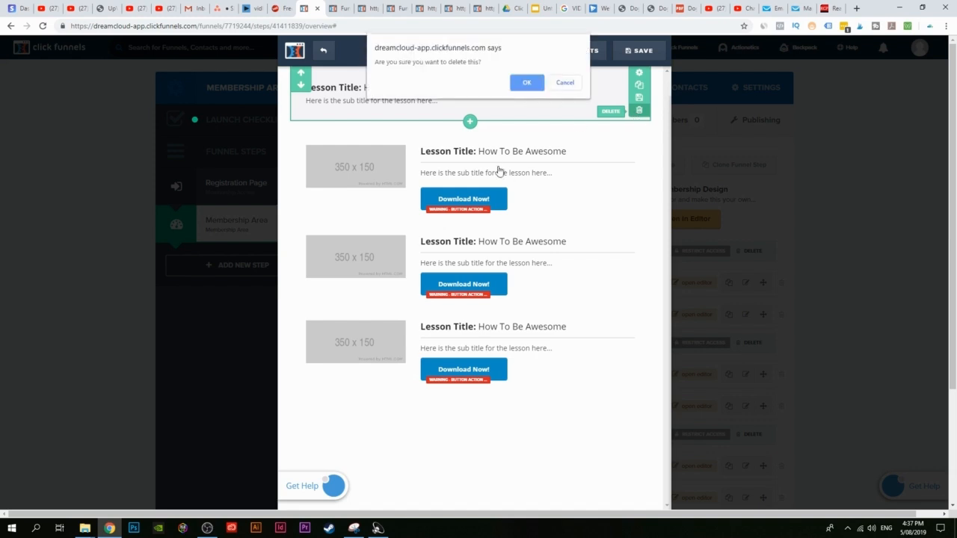
pyautogui.click(517, 83)
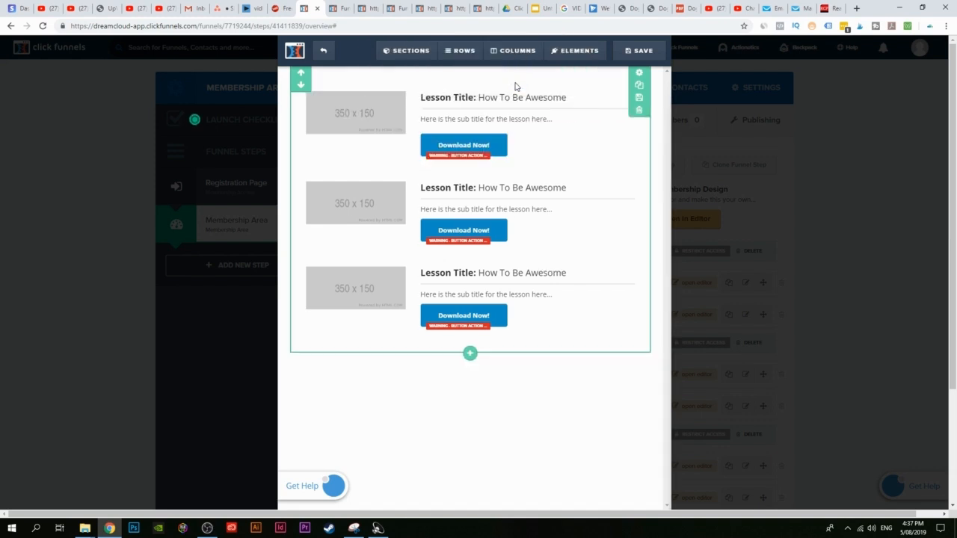
pyautogui.click(639, 110)
pyautogui.click(524, 83)
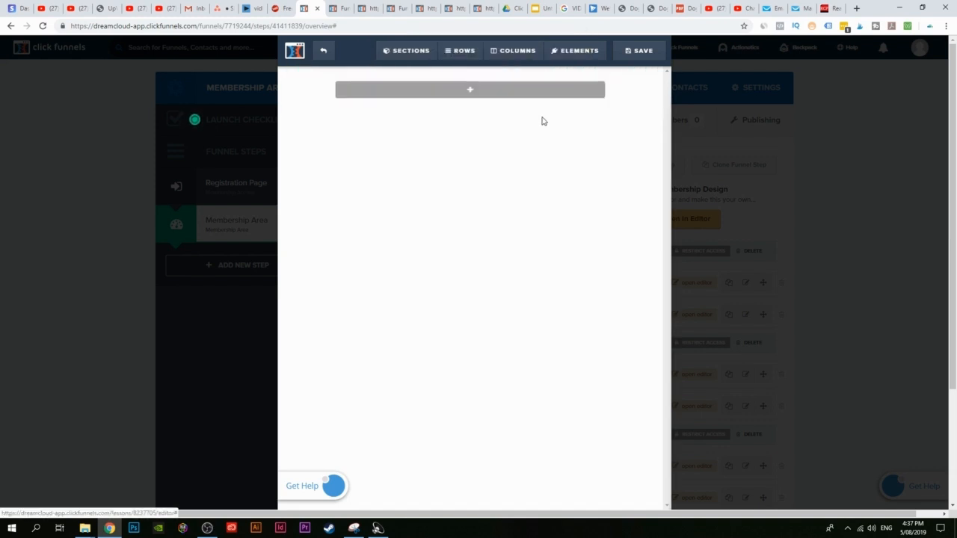
# Step: Add a Full Width section containing a single-column row to the empty lesson page
pyautogui.click(470, 91)
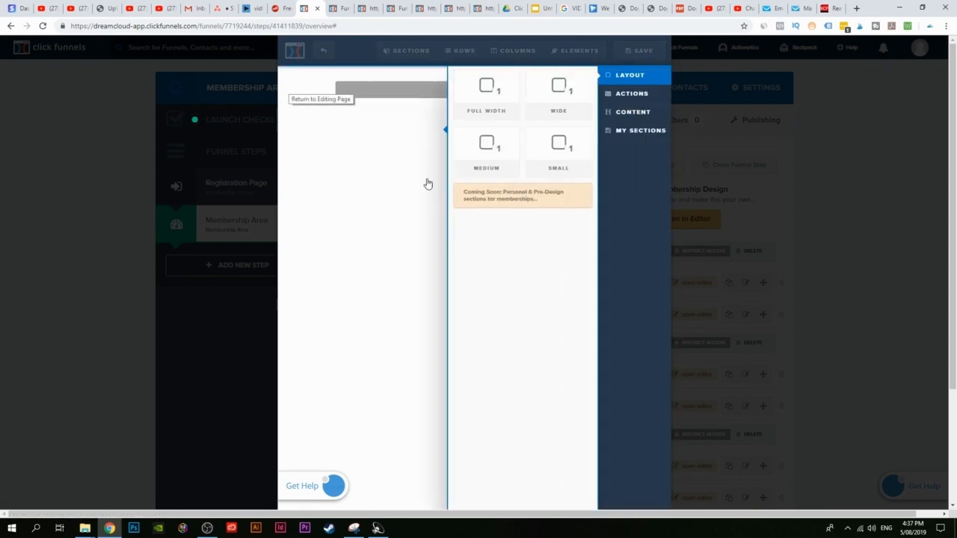
pyautogui.click(344, 10)
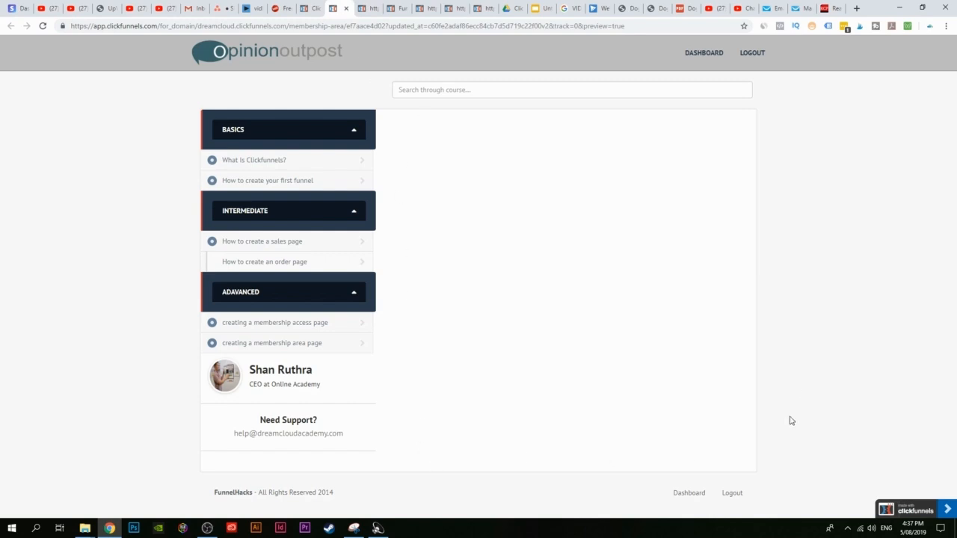
pyautogui.click(309, 8)
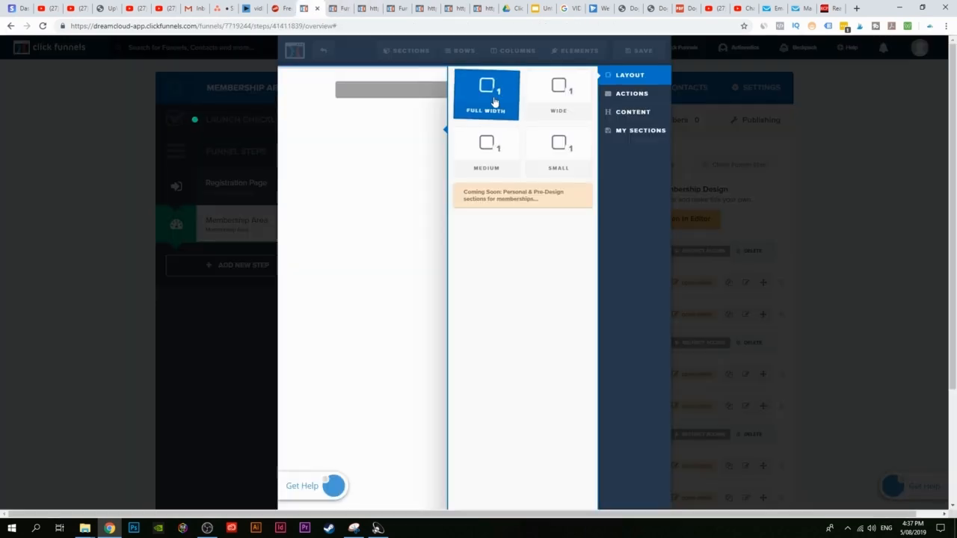
pyautogui.click(487, 98)
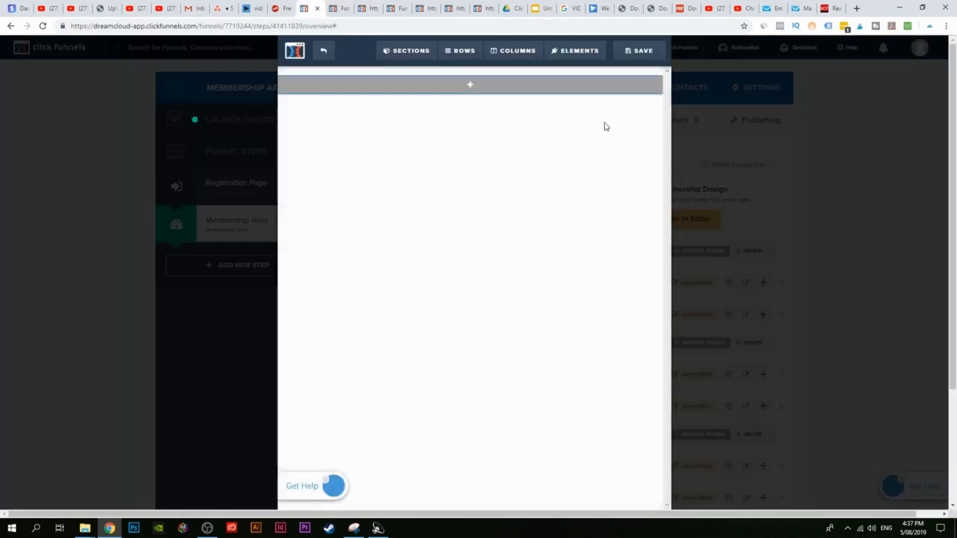
pyautogui.click(471, 85)
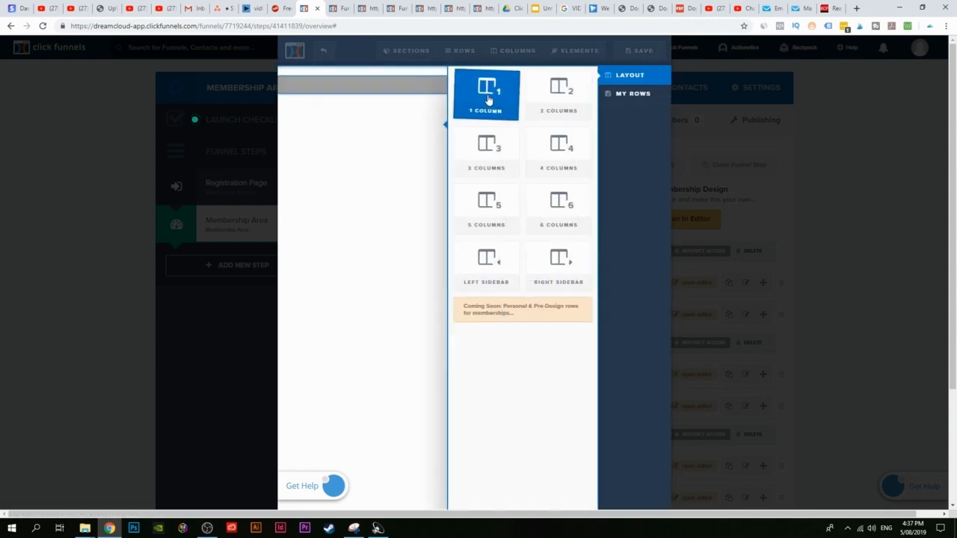
pyautogui.click(488, 93)
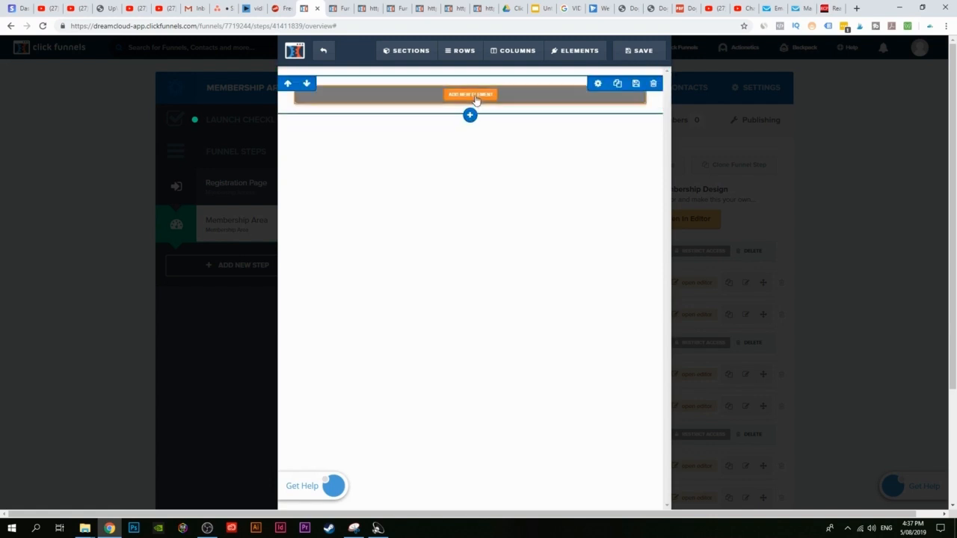
# Step: Add a 'What is Clickfunnels?' headline with a video element beneath it
pyautogui.click(474, 98)
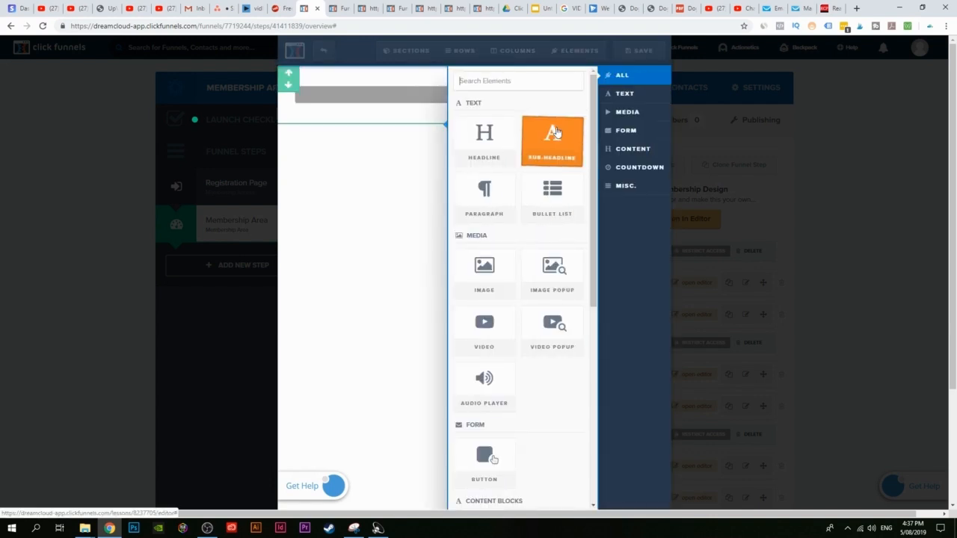
pyautogui.click(479, 144)
pyautogui.click(378, 94)
pyautogui.moveTo(357, 97); pyautogui.dragTo(592, 93)
pyautogui.write('Wha')
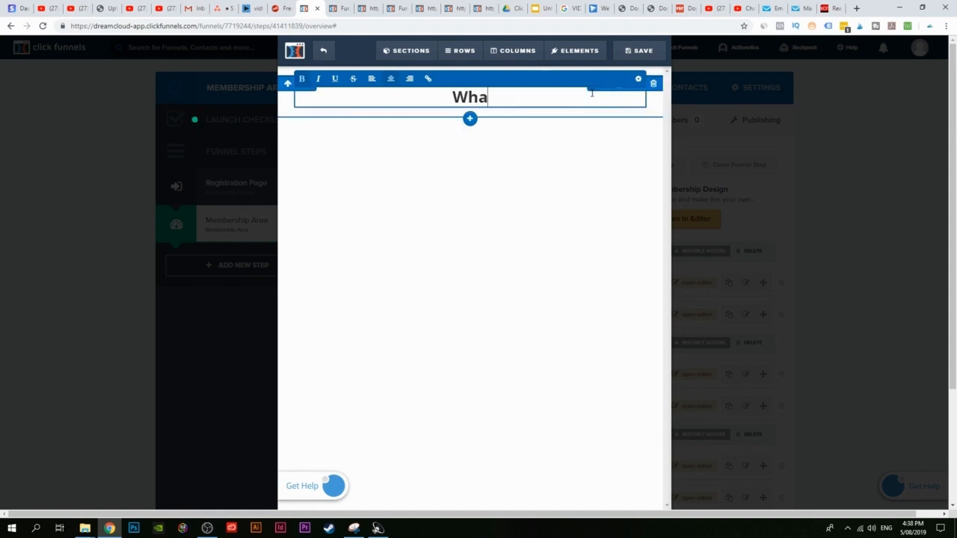
pyautogui.write('t is Clickfunnels?')
pyautogui.click(522, 182)
pyautogui.click(470, 106)
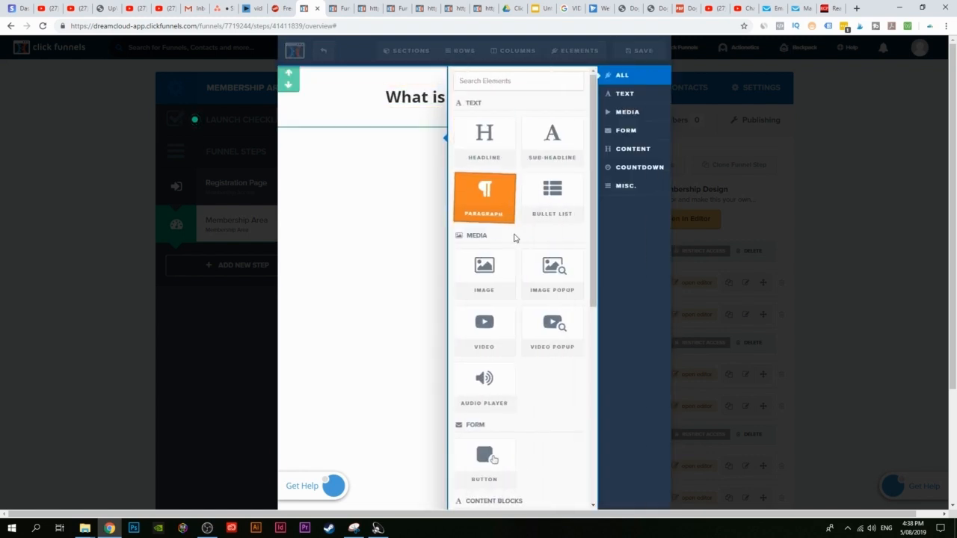
pyautogui.click(484, 329)
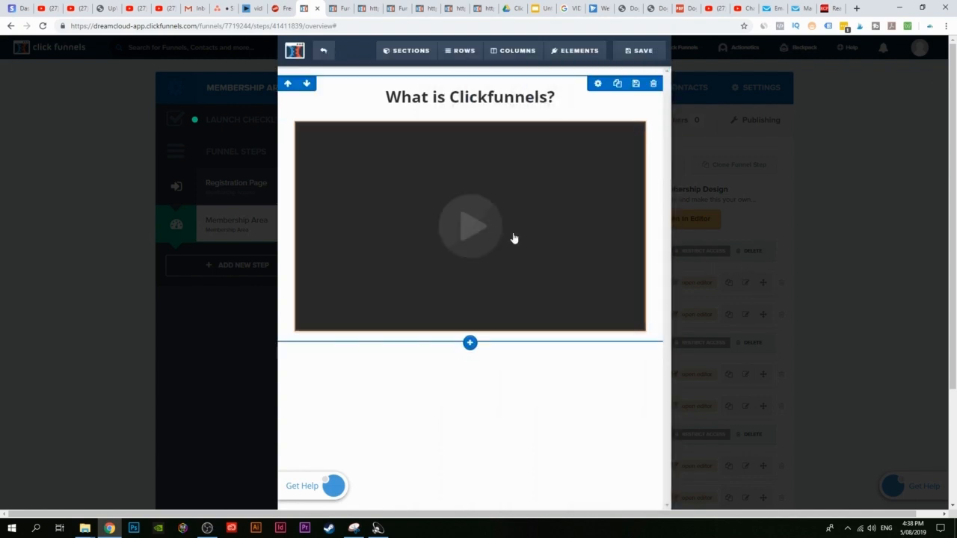
# Step: Change the lesson video's type from Custom Embed to YouTube and ready the URL field
pyautogui.click(460, 236)
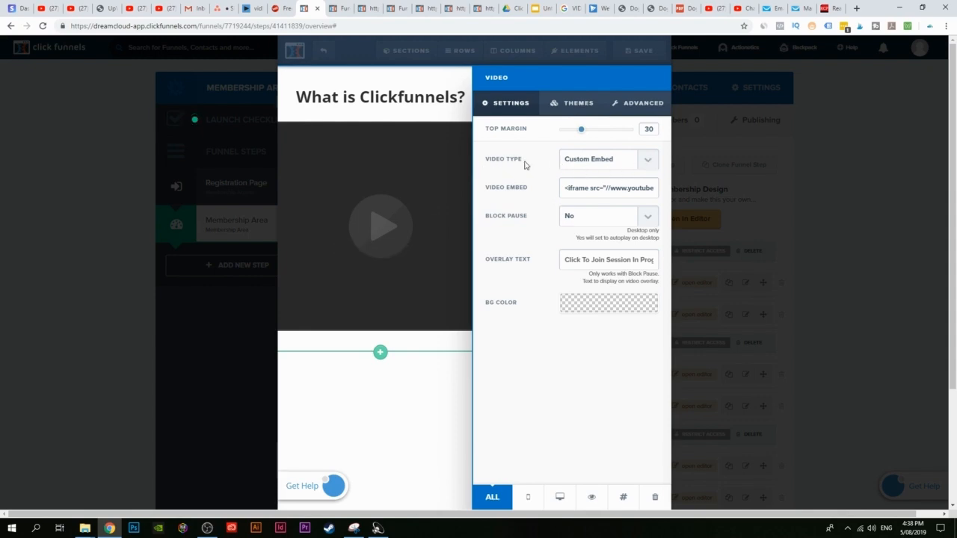
pyautogui.click(637, 161)
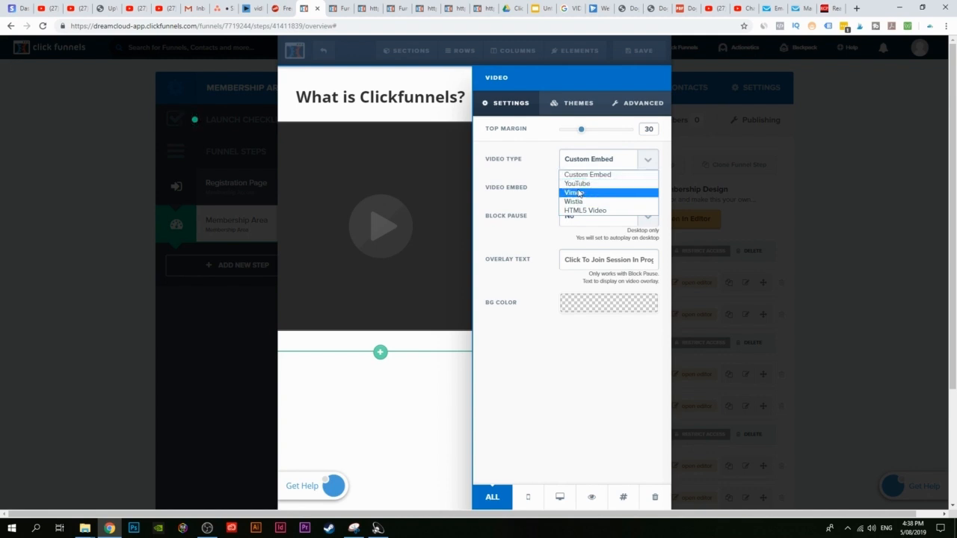
pyautogui.click(599, 184)
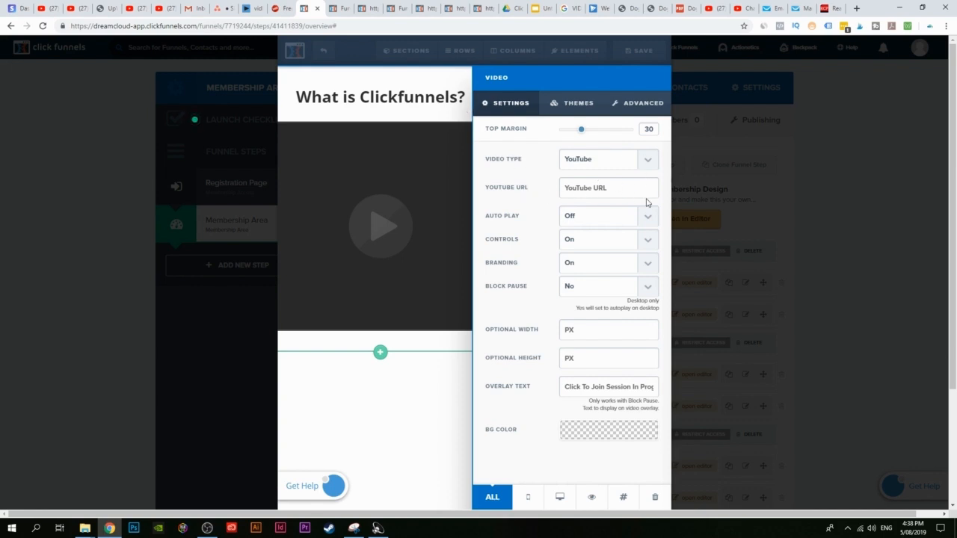
pyautogui.click(591, 192)
# Step: Go to youtube.com and show the uploaded videos on the user's own channel
pyautogui.click(857, 9)
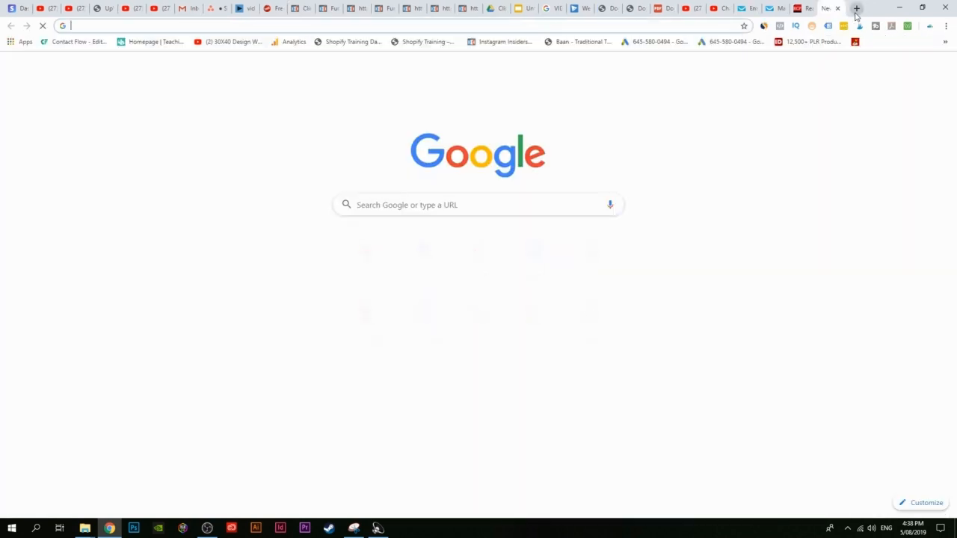
pyautogui.write('dre')
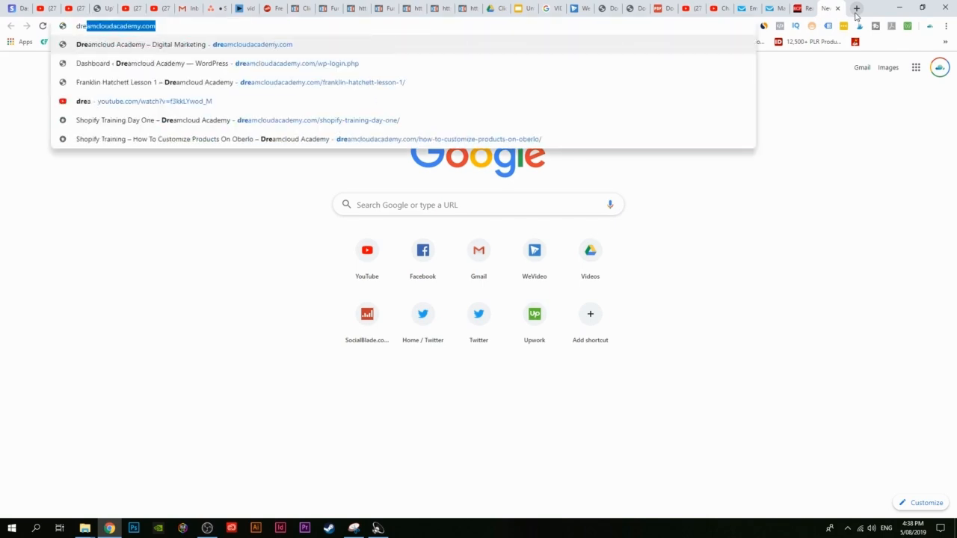
pyautogui.write('a')
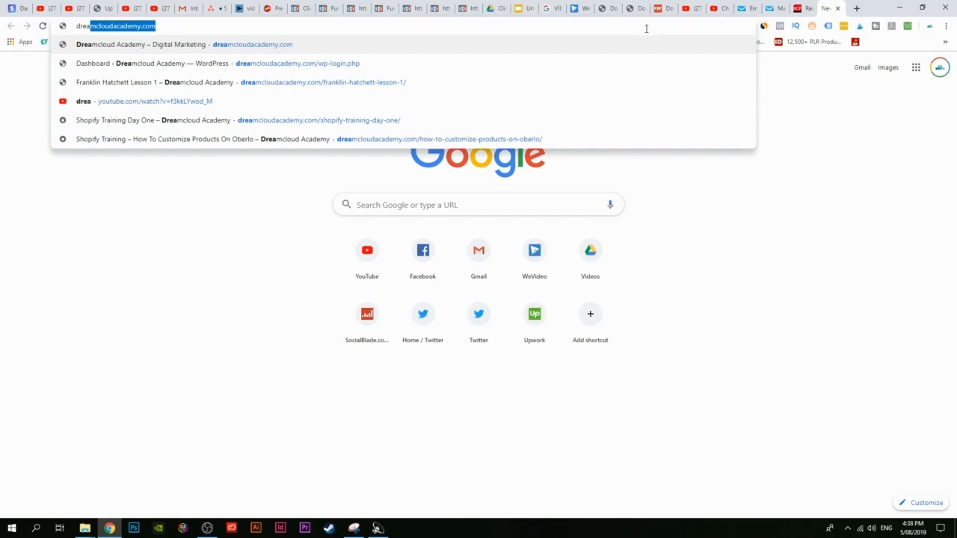
pyautogui.press('BackSpace')
pyautogui.press('BackSpace')
pyautogui.press('BackSpace')
pyautogui.press('BackSpace')
pyautogui.press('BackSpace')
pyautogui.write('youtube')
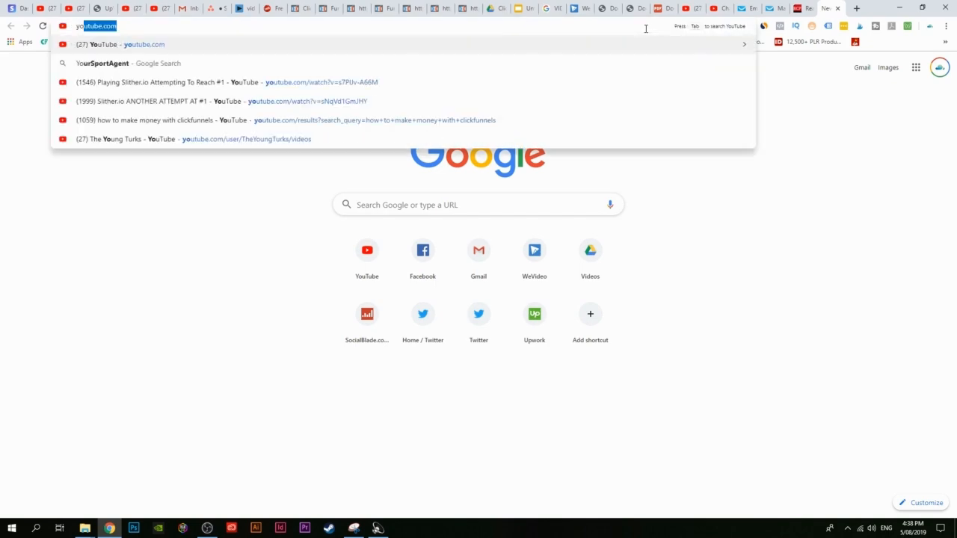
pyautogui.press('Return')
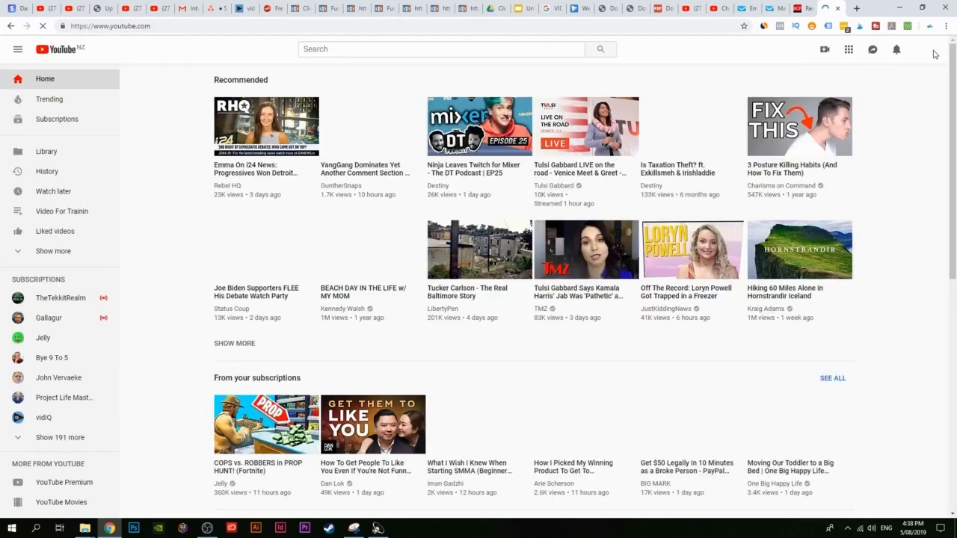
pyautogui.click(931, 55)
pyautogui.click(890, 83)
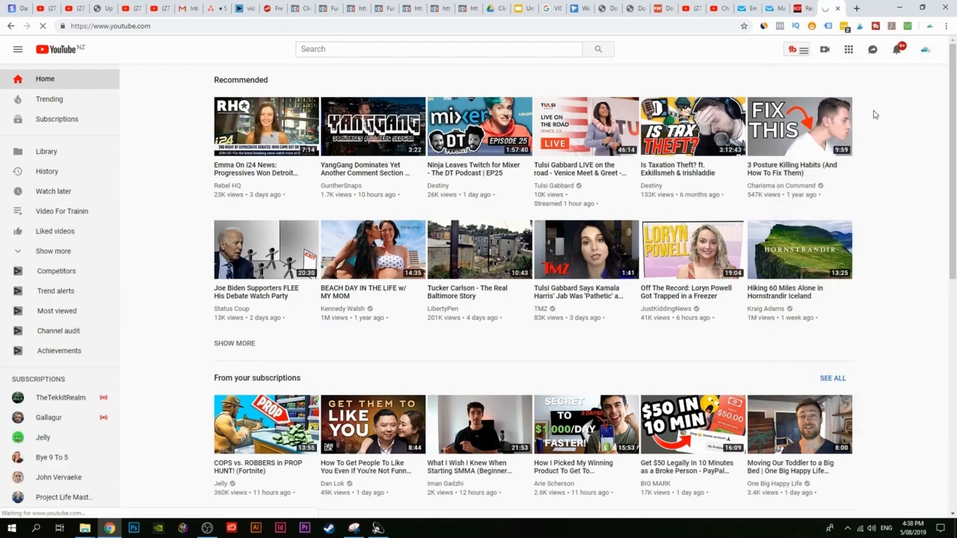
pyautogui.click(931, 54)
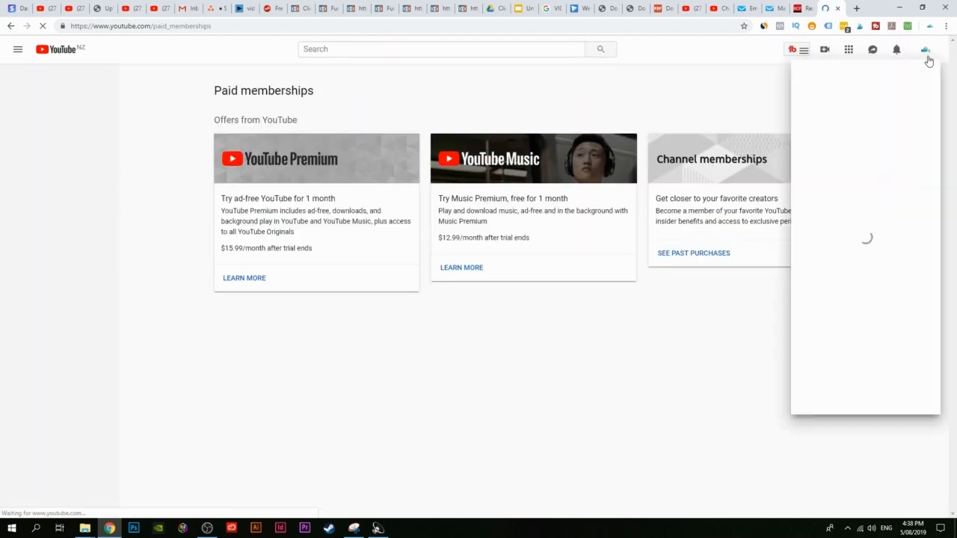
pyautogui.click(860, 127)
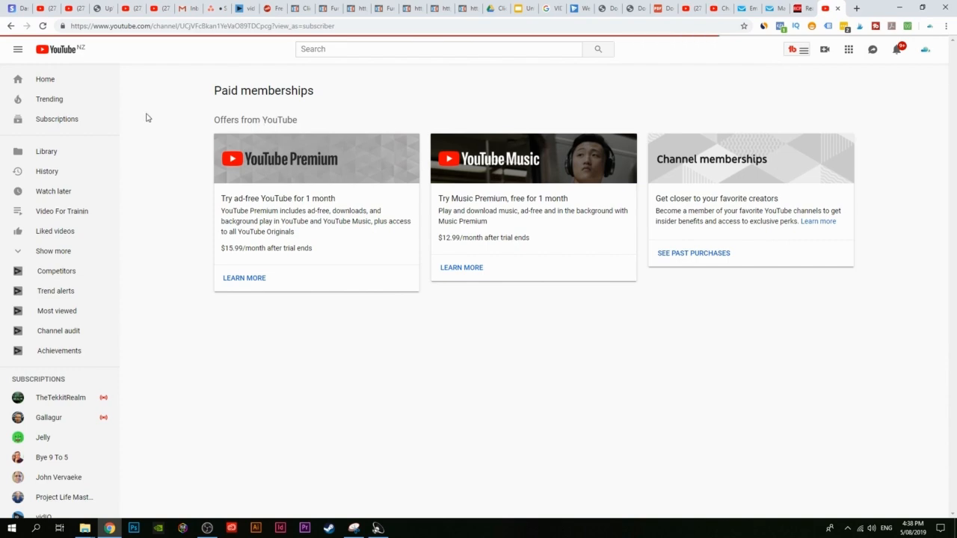
pyautogui.click(295, 263)
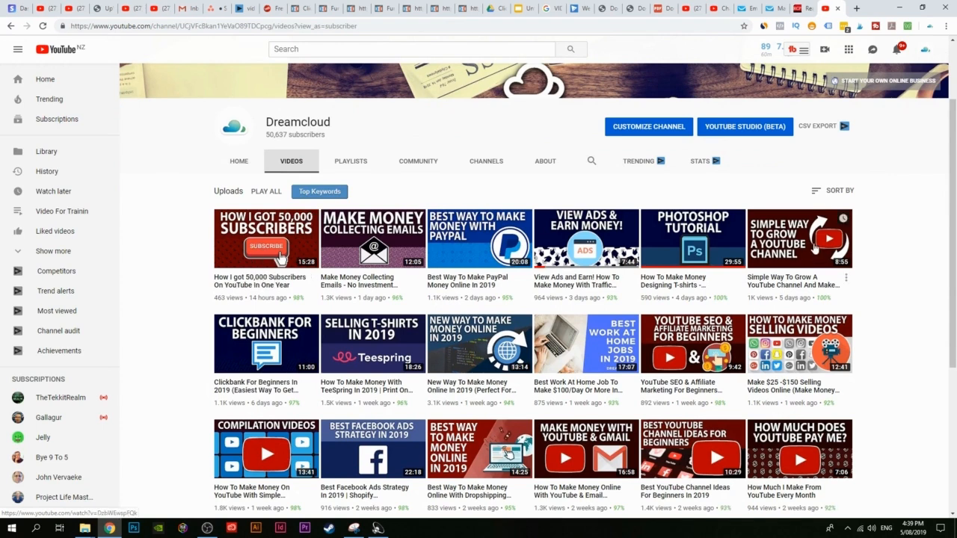
# Step: Copy the link of the 'How I got 50,000 Subscribers On YouTube In One Year' video
pyautogui.rightClick(272, 241)
pyautogui.click(328, 301)
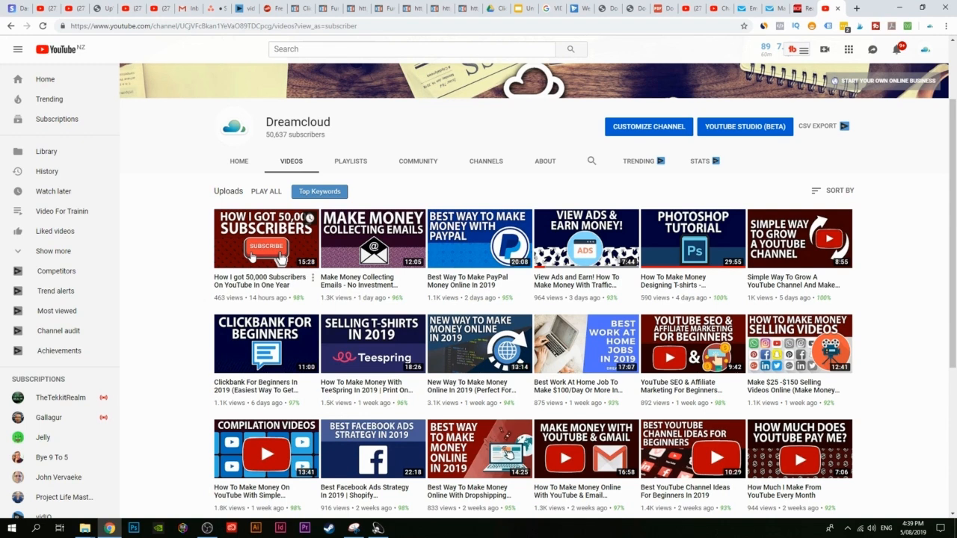
pyautogui.rightClick(252, 255)
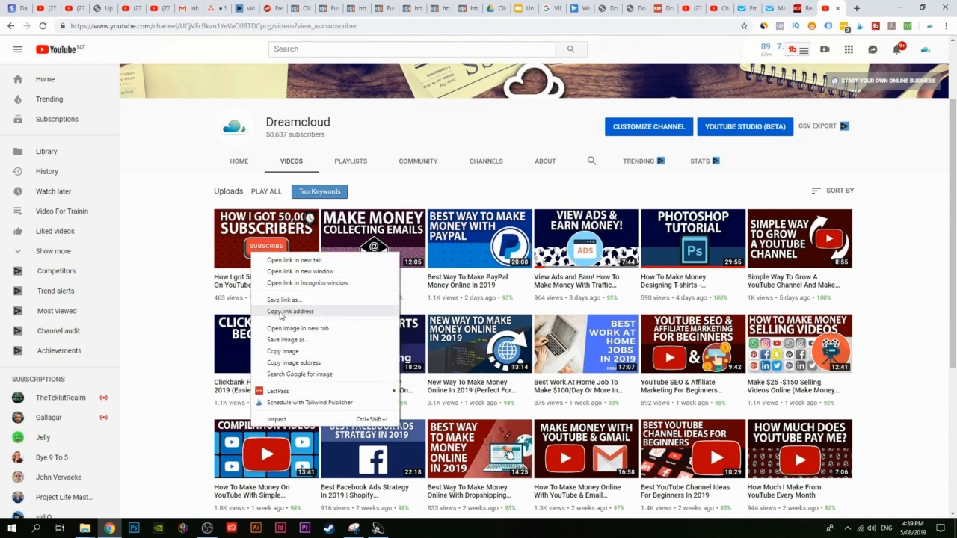
pyautogui.click(195, 258)
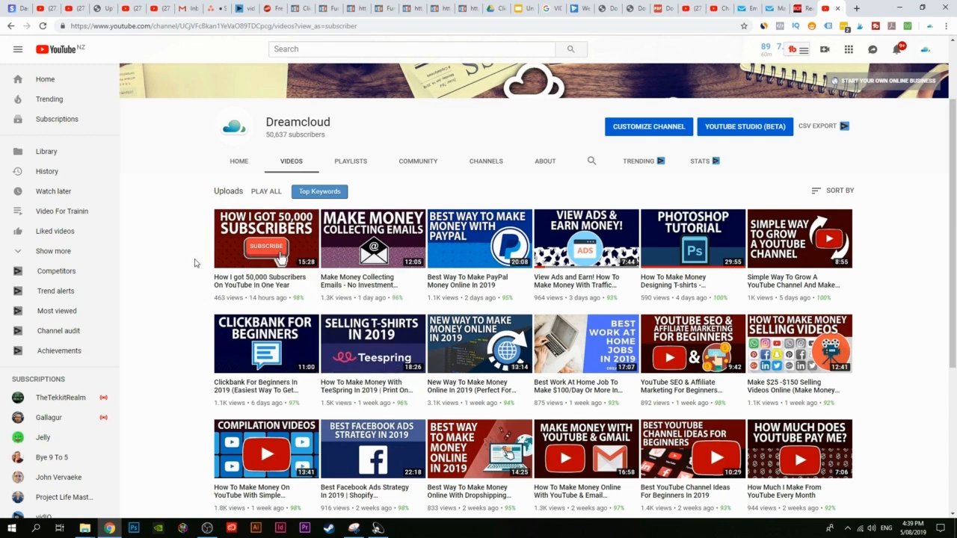
pyautogui.rightClick(275, 241)
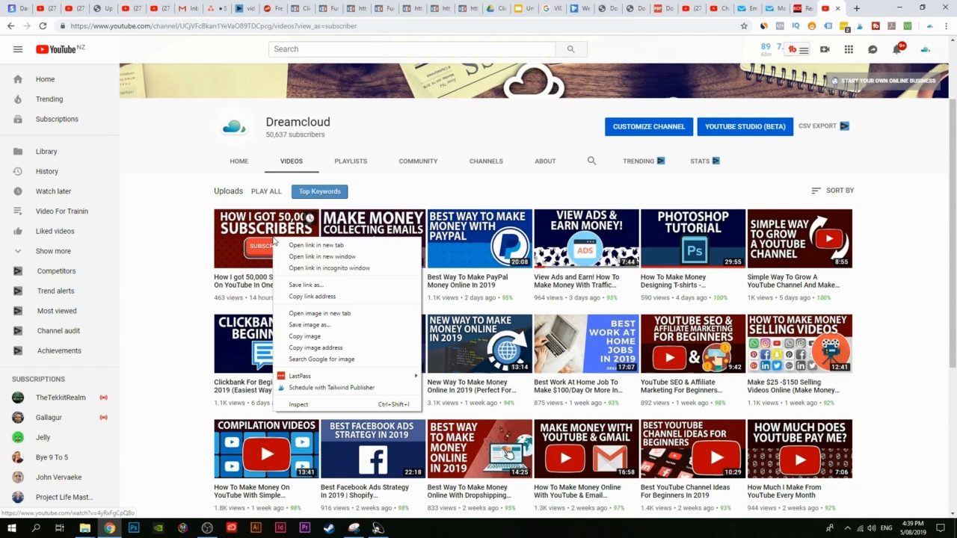
pyautogui.click(304, 297)
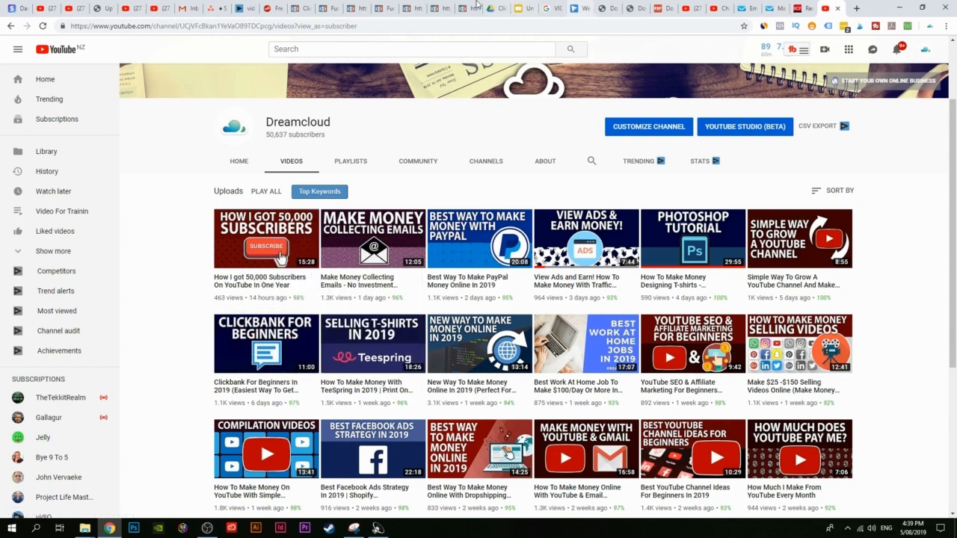
pyautogui.click(448, 7)
# Step: Paste the copied YouTube link as the What is Clickfunnels? lesson video's URL
pyautogui.click(416, 6)
pyautogui.click(385, 8)
pyautogui.click(357, 7)
pyautogui.click(329, 6)
pyautogui.click(310, 6)
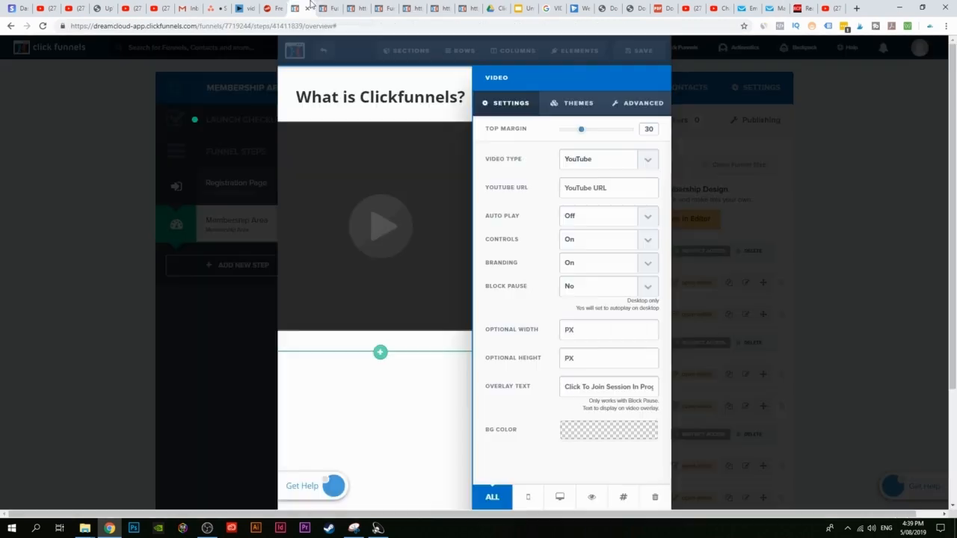
pyautogui.click(601, 188)
pyautogui.hotkey('ctrl', 'v')
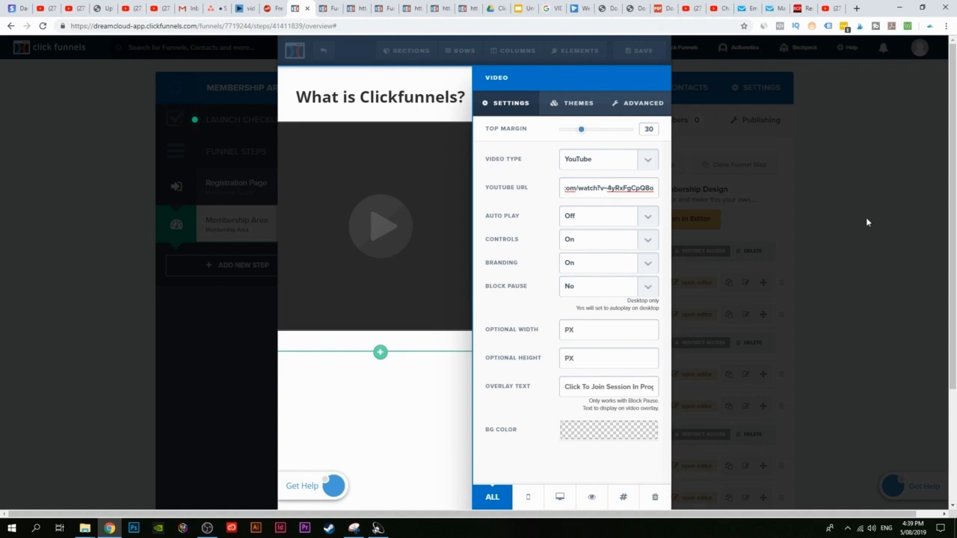
pyautogui.click(365, 437)
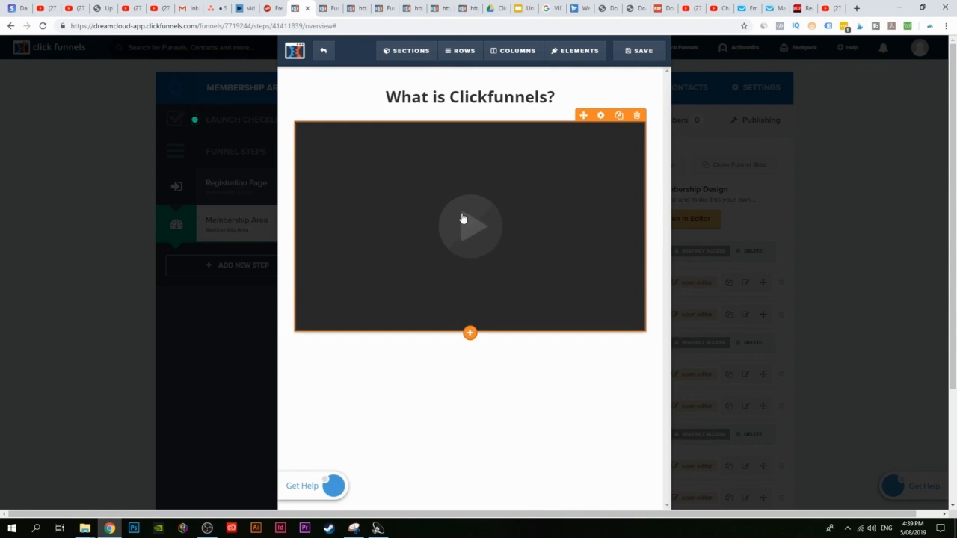
# Step: Add a Paragraph element beneath the video and save the lesson page
pyautogui.click(470, 332)
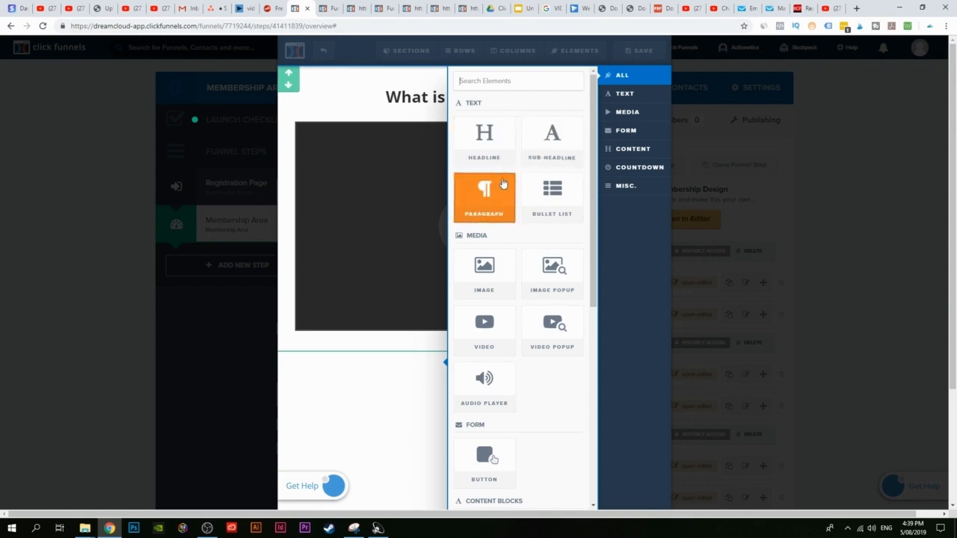
pyautogui.click(489, 212)
pyautogui.click(349, 352)
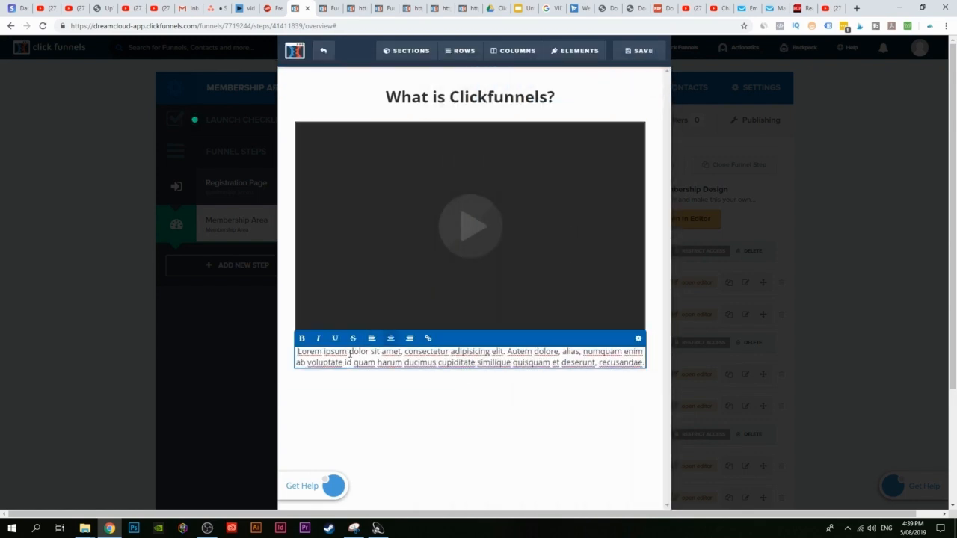
pyautogui.click(481, 396)
pyautogui.click(470, 370)
pyautogui.scroll(-3, 485, 299)
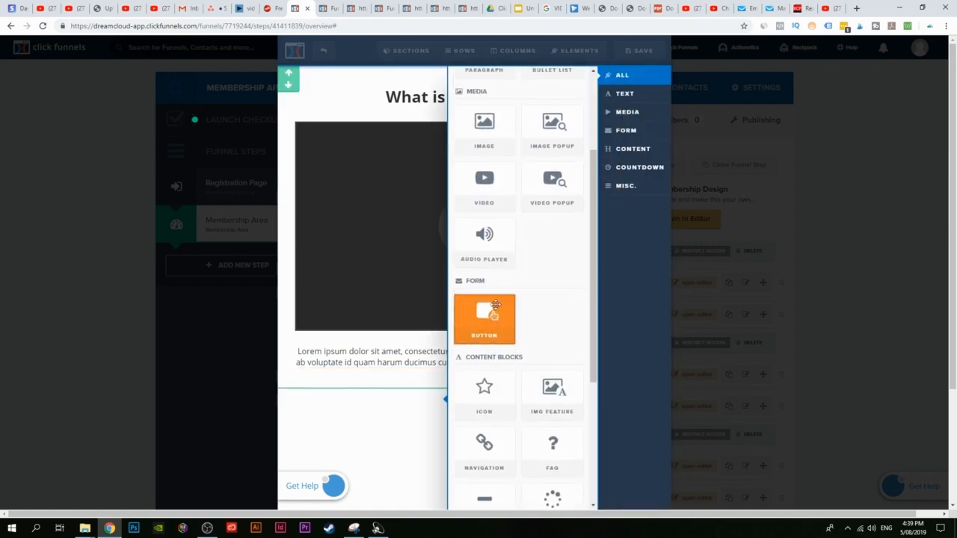
pyautogui.scroll(-3, 575, 372)
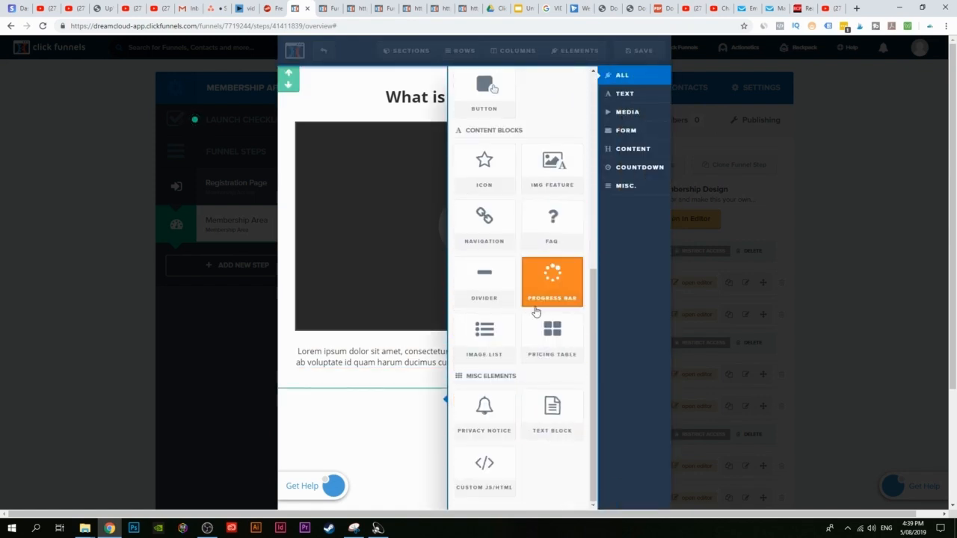
pyautogui.scroll(6, 530, 389)
pyautogui.click(343, 281)
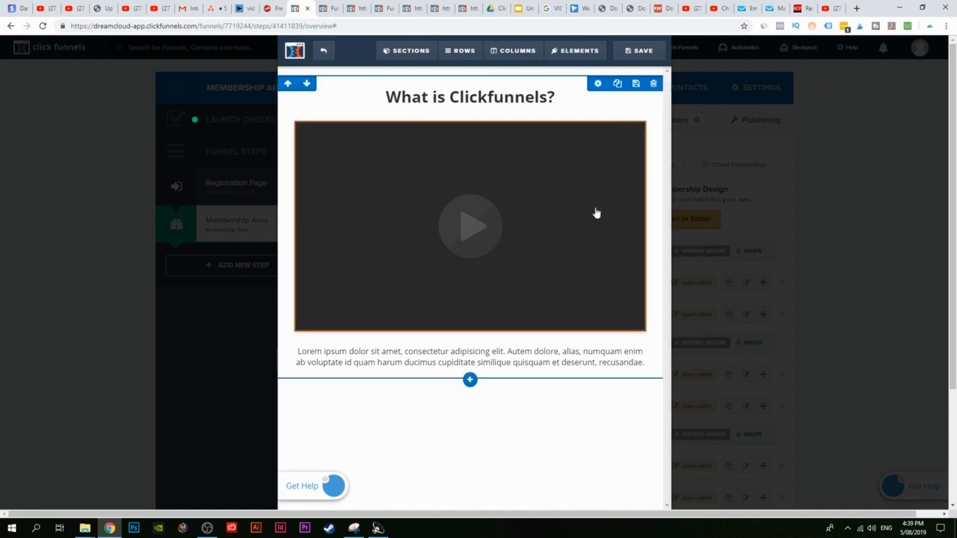
pyautogui.click(652, 52)
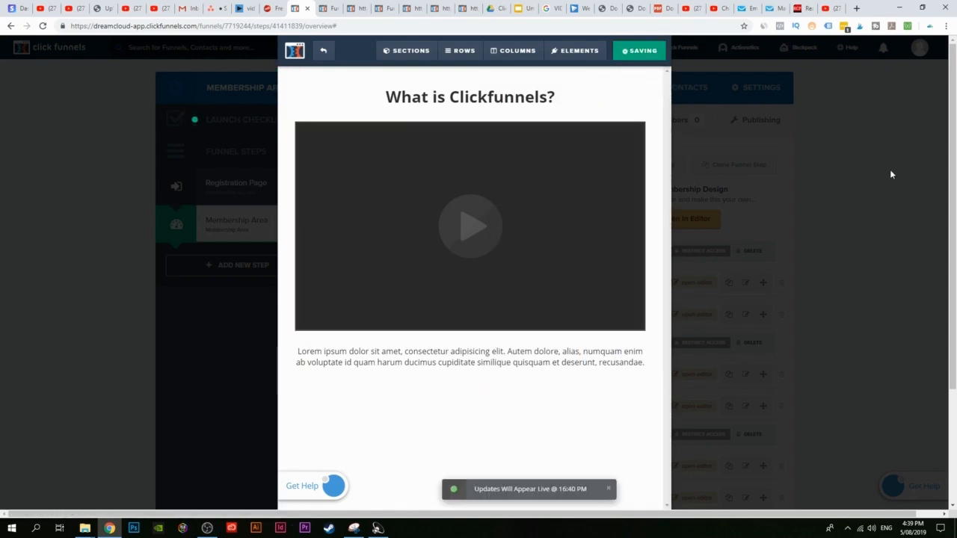
pyautogui.click(335, 6)
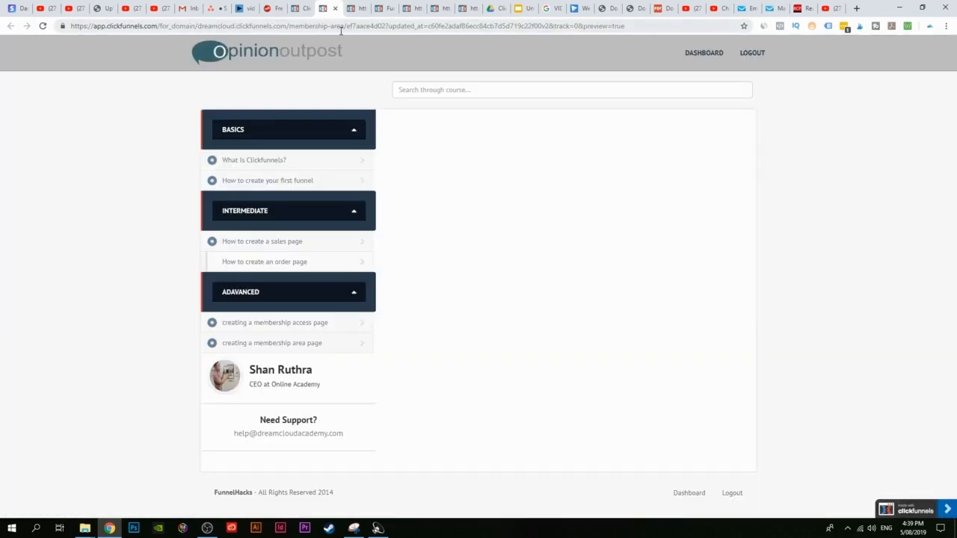
pyautogui.click(42, 27)
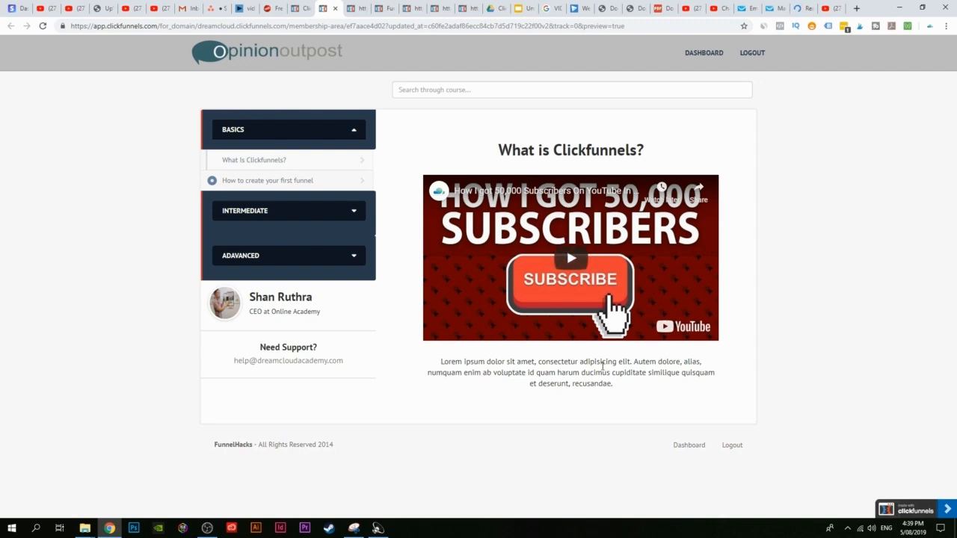
pyautogui.click(284, 184)
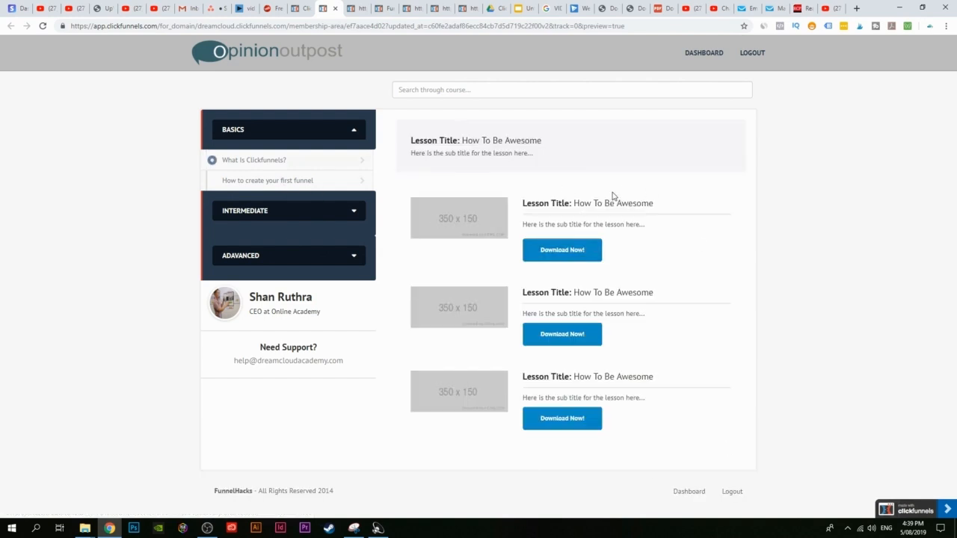
pyautogui.click(300, 9)
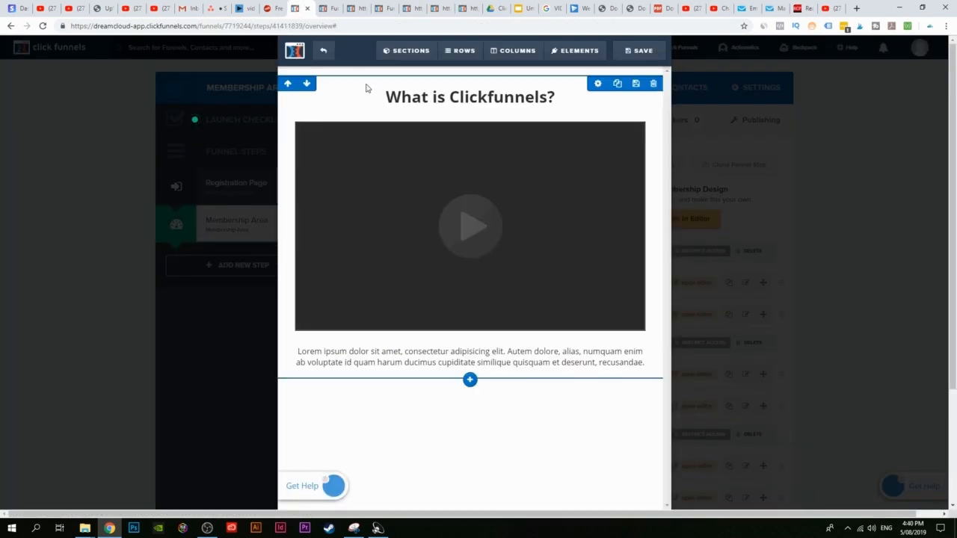
# Step: Open Lesson #2, How to create your first funnel, and delete both its template sections
pyautogui.click(324, 53)
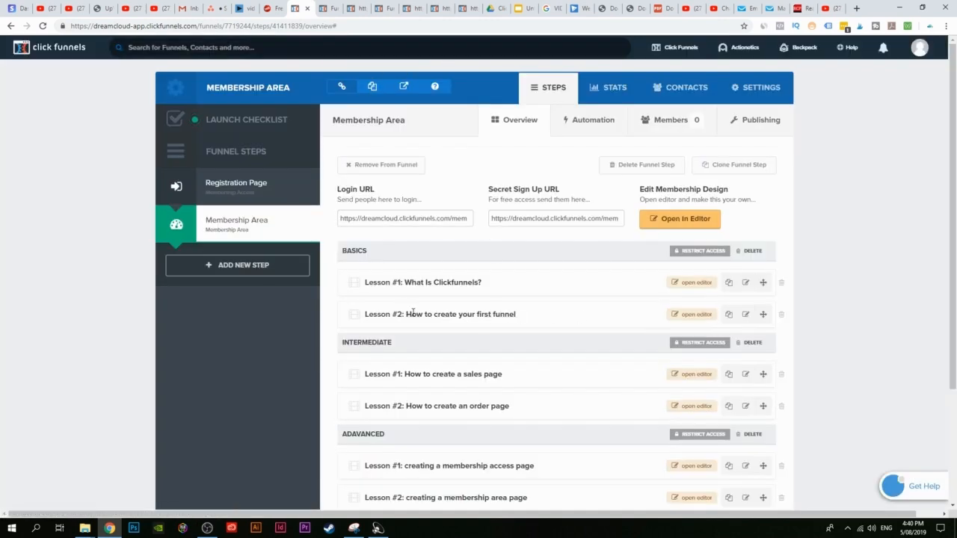
pyautogui.click(693, 314)
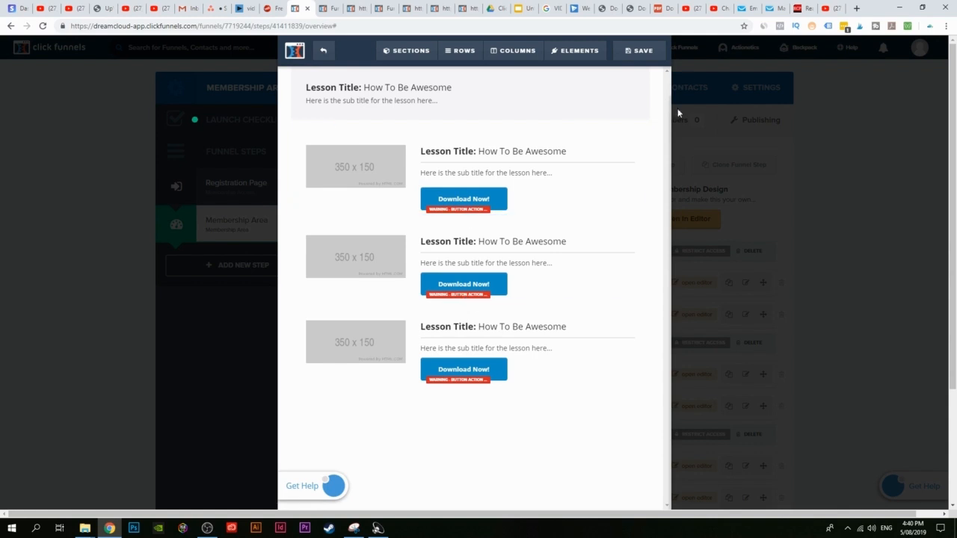
pyautogui.click(639, 112)
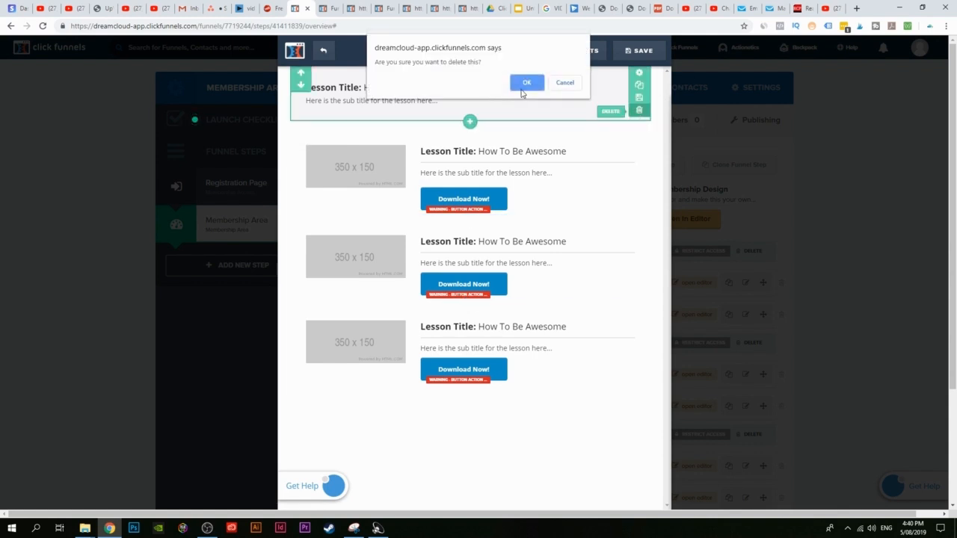
pyautogui.click(523, 90)
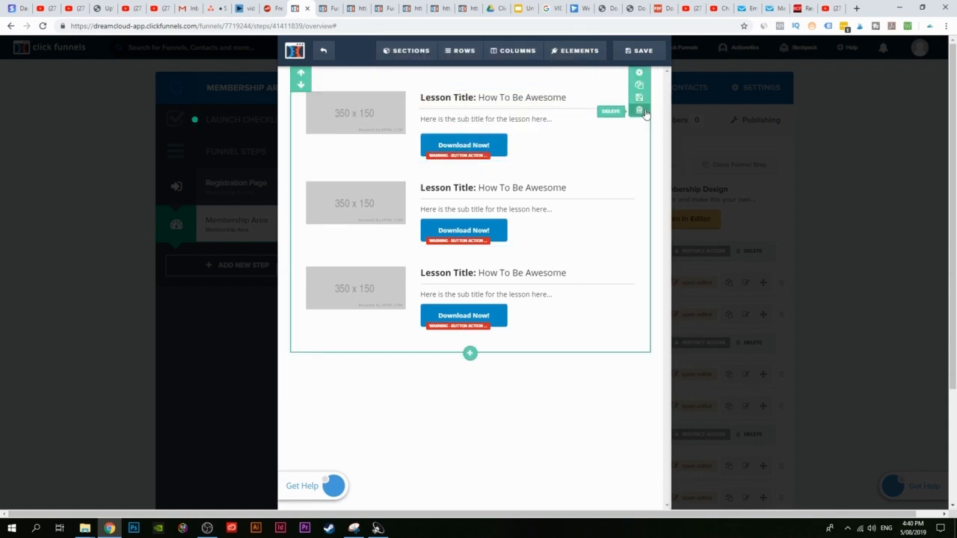
pyautogui.click(639, 110)
pyautogui.click(526, 83)
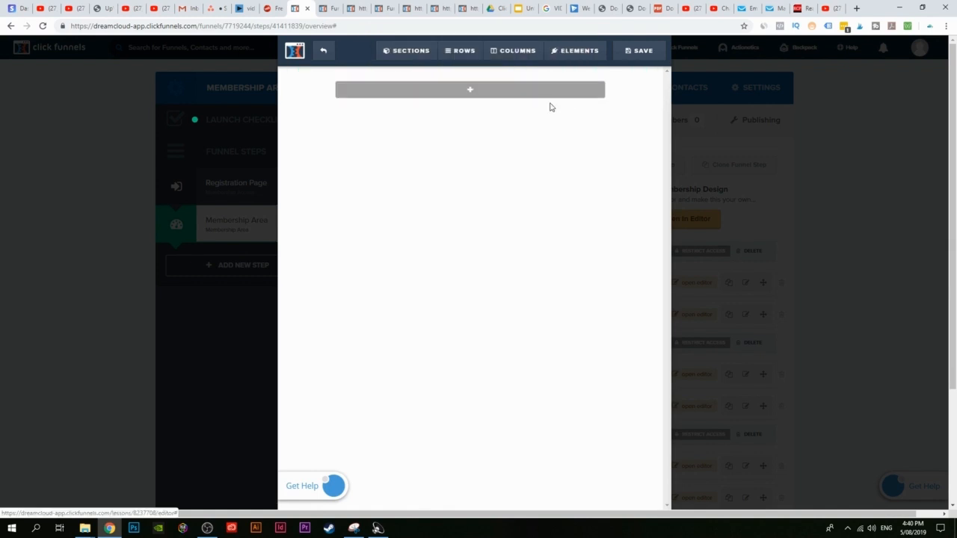
# Step: Add a full-width section with a single-column row and a headline element
pyautogui.click(470, 91)
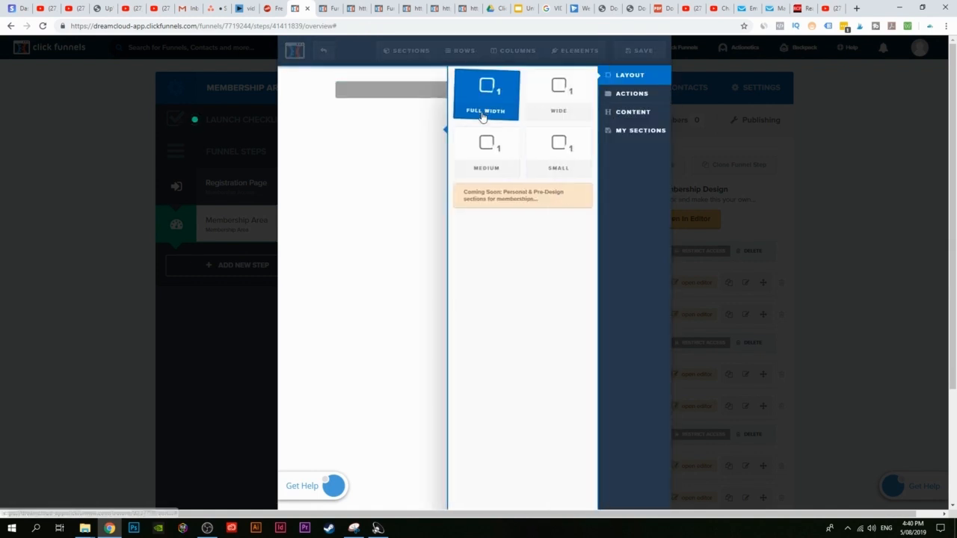
pyautogui.click(487, 91)
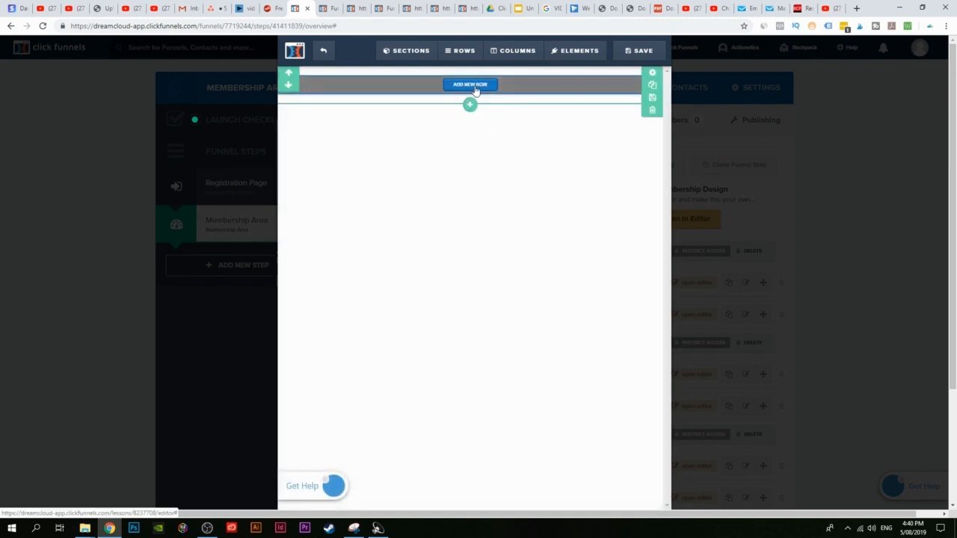
pyautogui.click(471, 86)
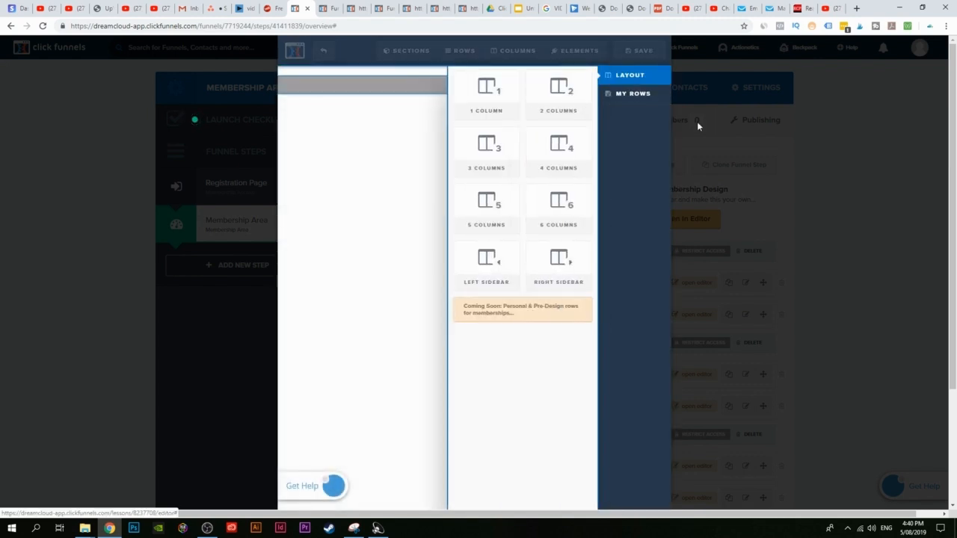
pyautogui.click(487, 92)
pyautogui.moveTo(469, 99)
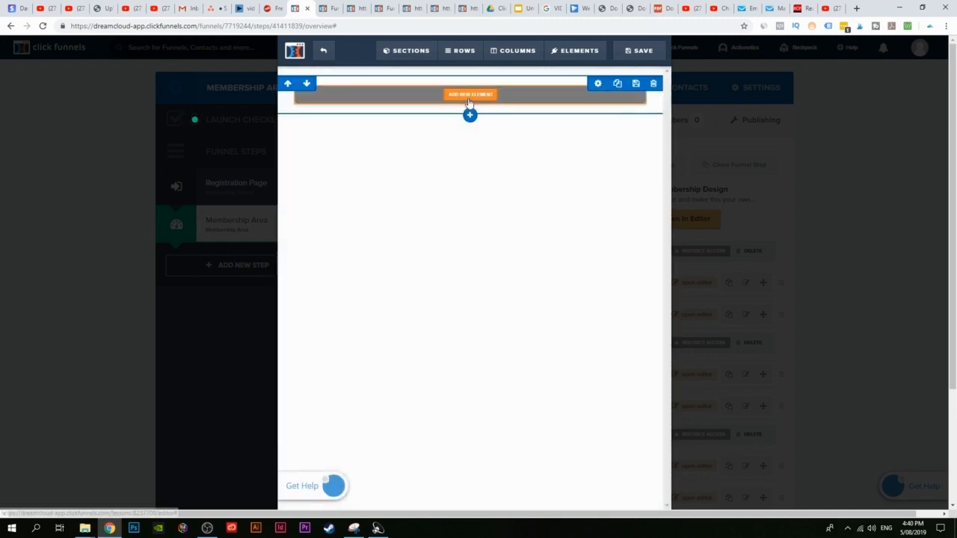
pyautogui.click(469, 100)
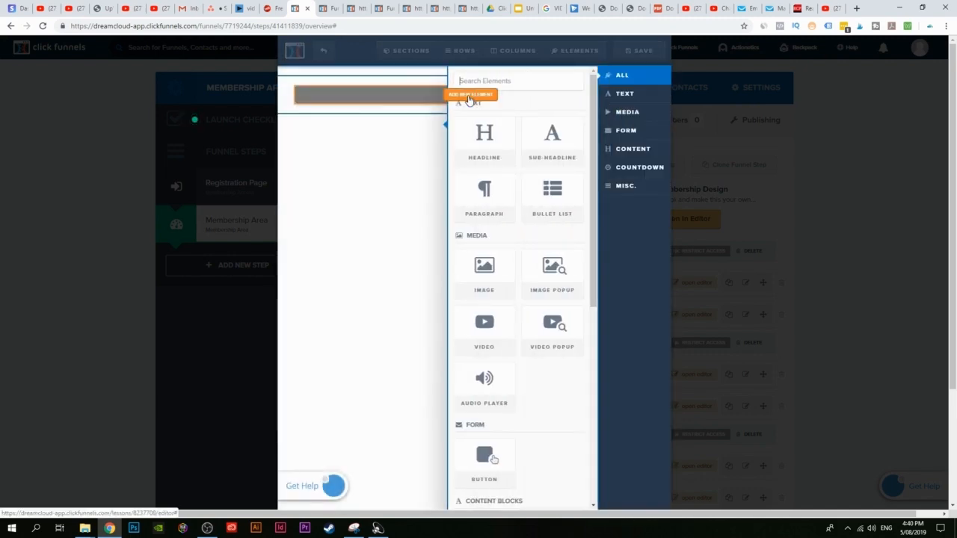
pyautogui.click(484, 139)
# Step: Change the headline text to 'Creating Your First Funnel'
pyautogui.click(576, 95)
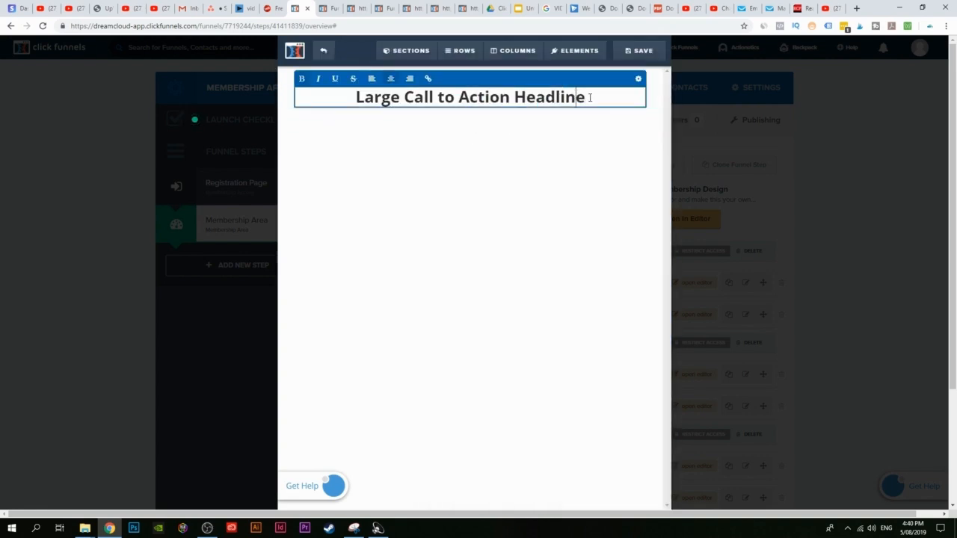
pyautogui.moveTo(590, 96); pyautogui.dragTo(324, 112)
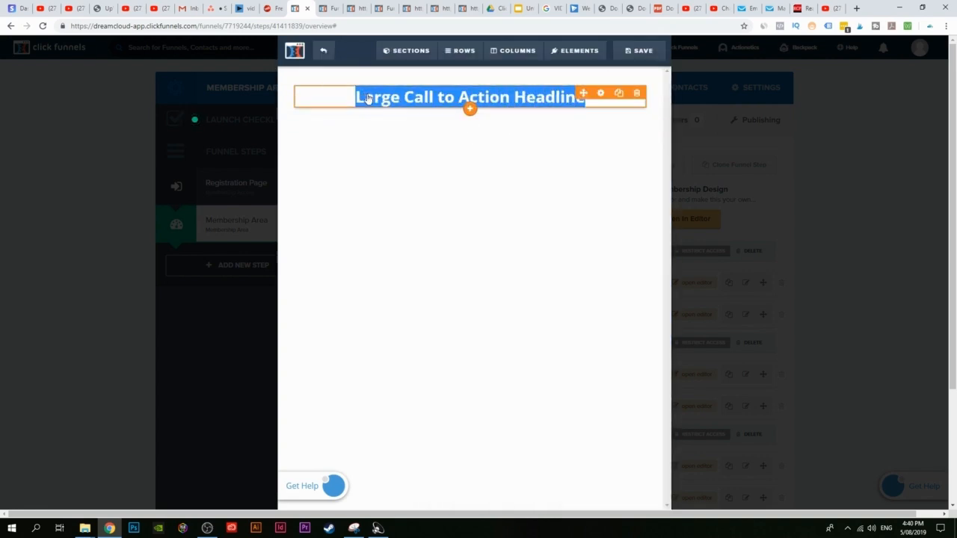
pyautogui.write('c')
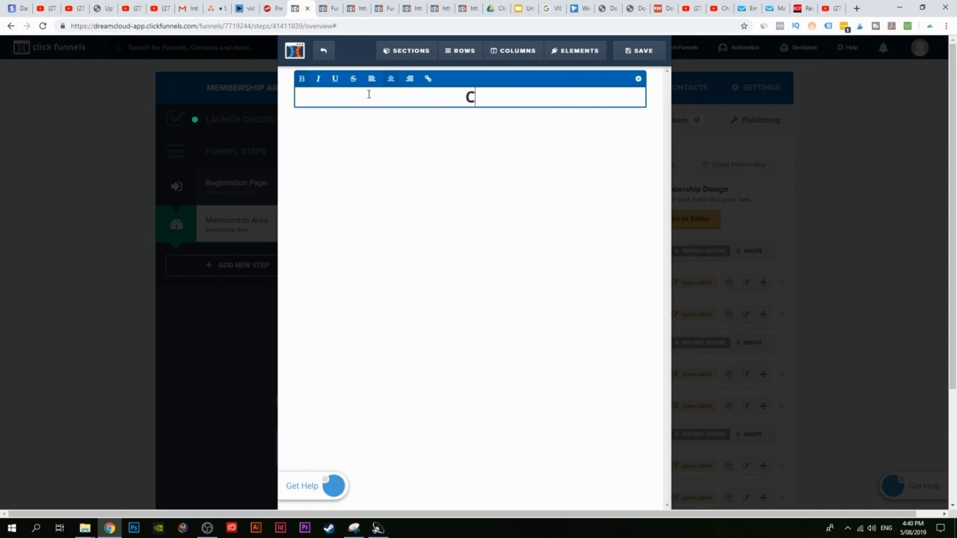
pyautogui.write('reating YOU')
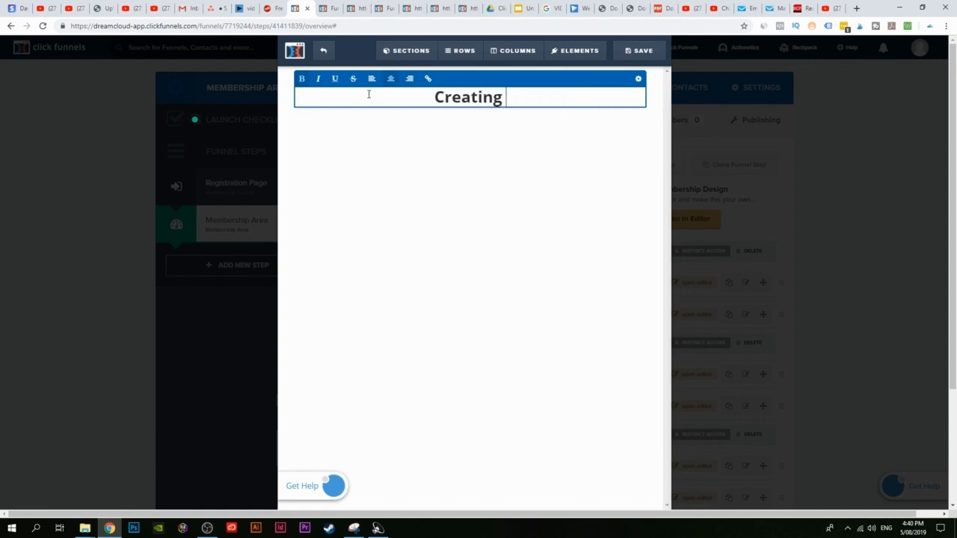
pyautogui.press('BackSpace')
pyautogui.press('BackSpace')
pyautogui.write('ou')
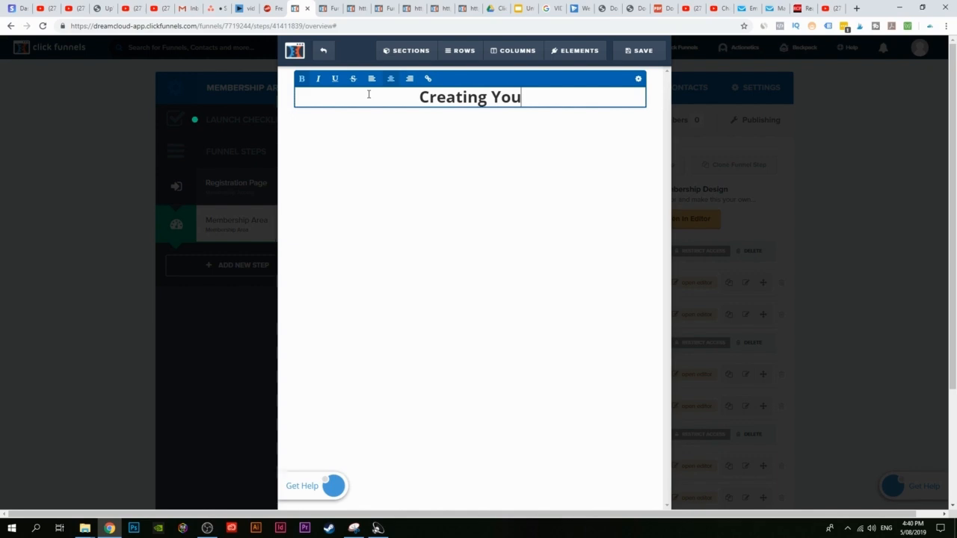
pyautogui.write('r First')
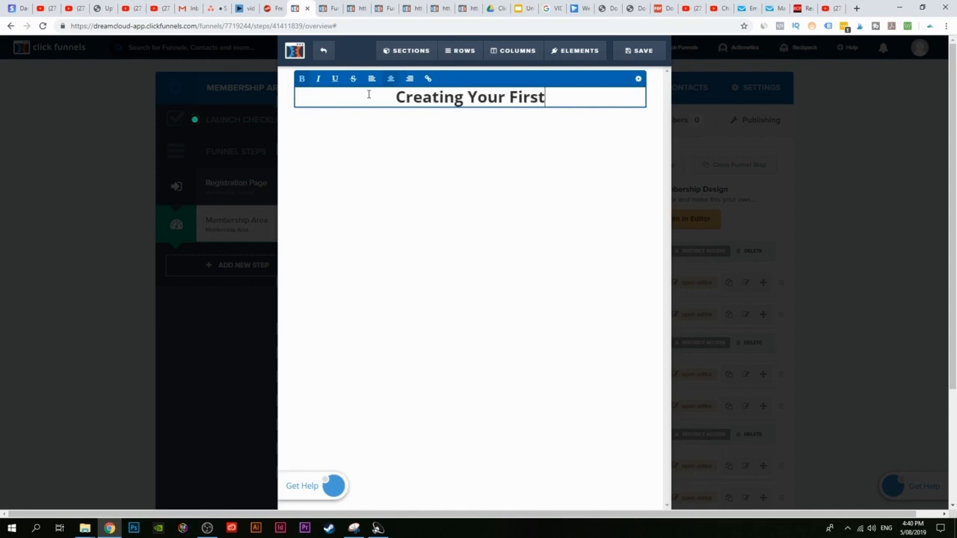
pyautogui.write(' Funnel')
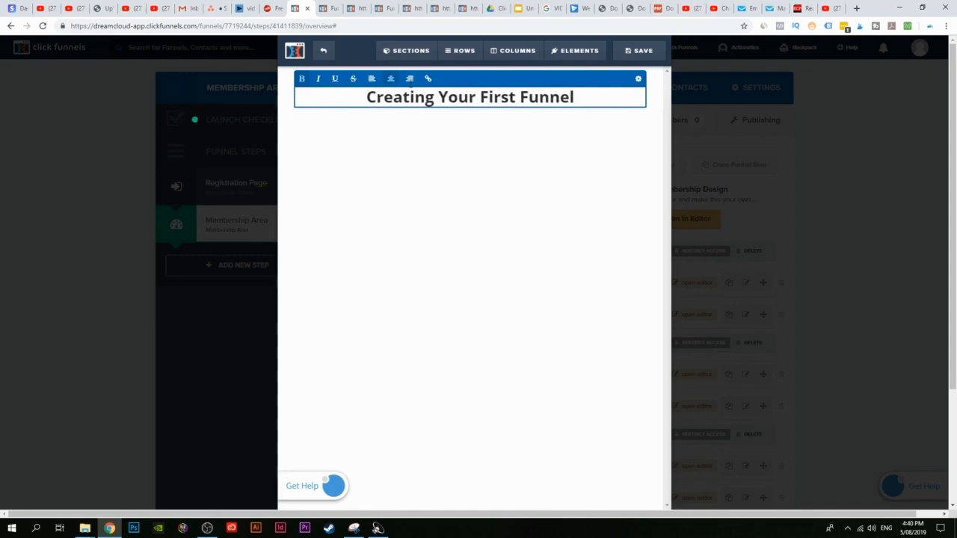
pyautogui.click(547, 163)
# Step: Add a video and a paragraph below the headline, setting the video type to YouTube
pyautogui.click(470, 128)
pyautogui.click(486, 321)
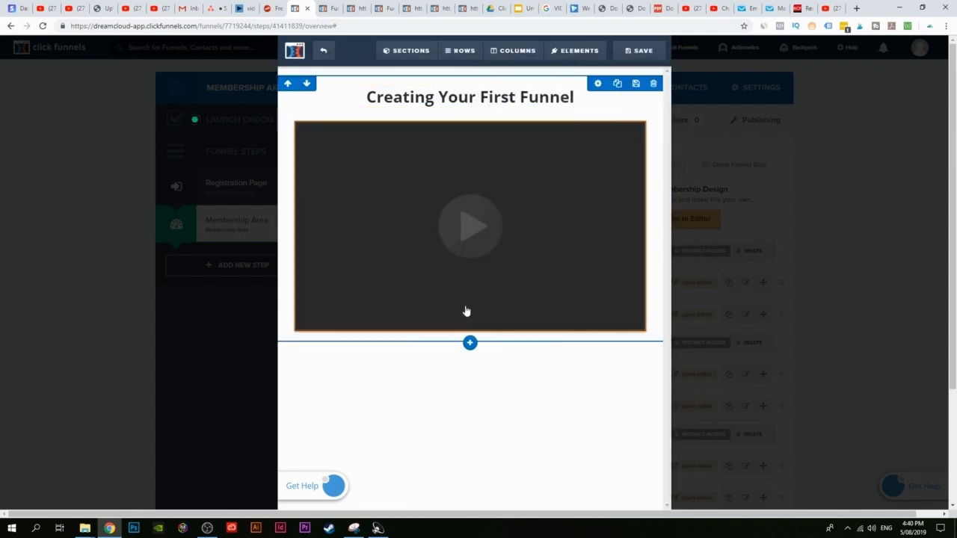
pyautogui.click(469, 334)
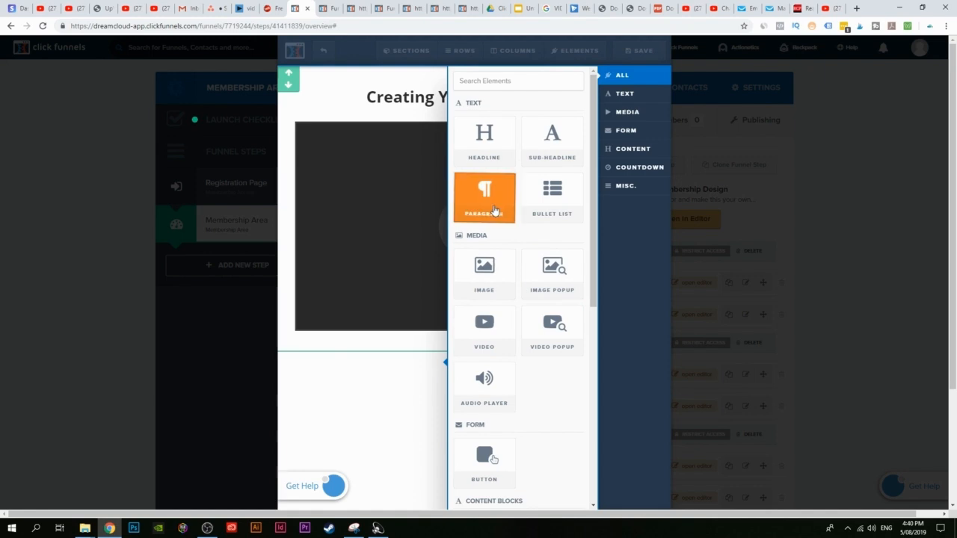
pyautogui.click(493, 216)
pyautogui.click(459, 211)
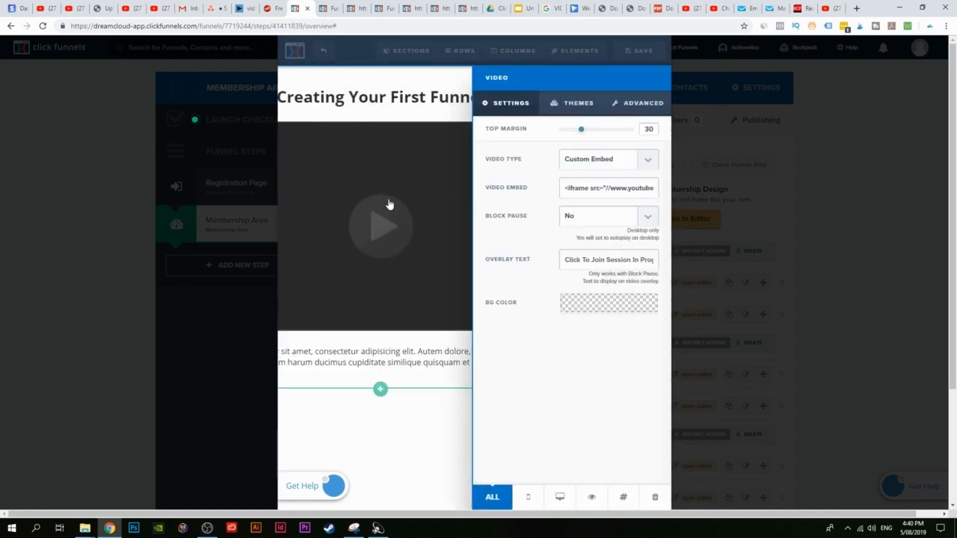
pyautogui.click(647, 163)
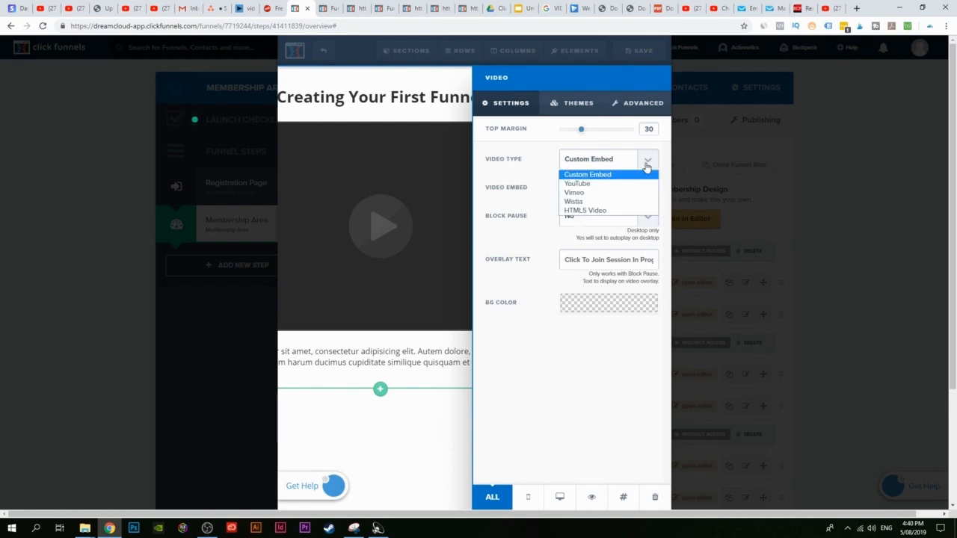
pyautogui.click(584, 184)
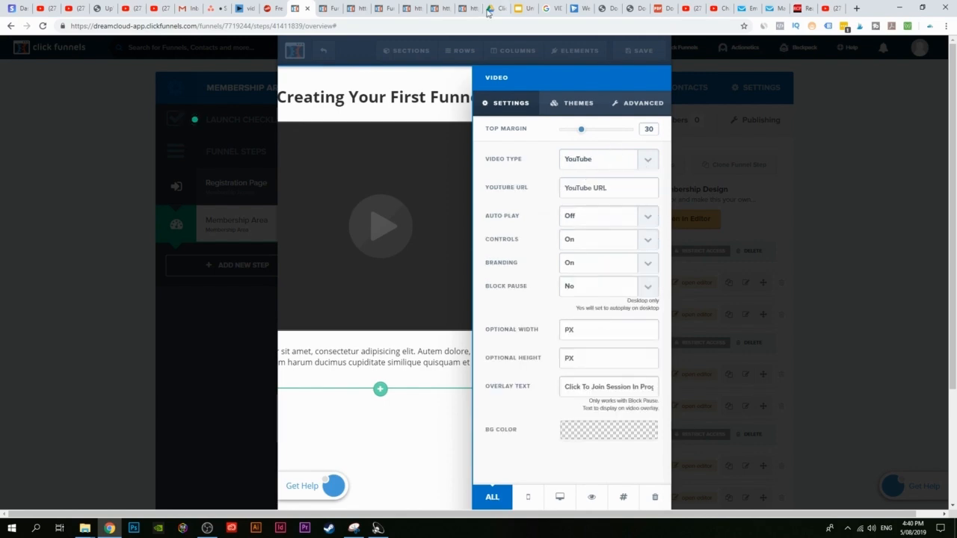
# Step: Paste the Make Money Collecting Emails YouTube link as the video URL and save the page
pyautogui.click(828, 8)
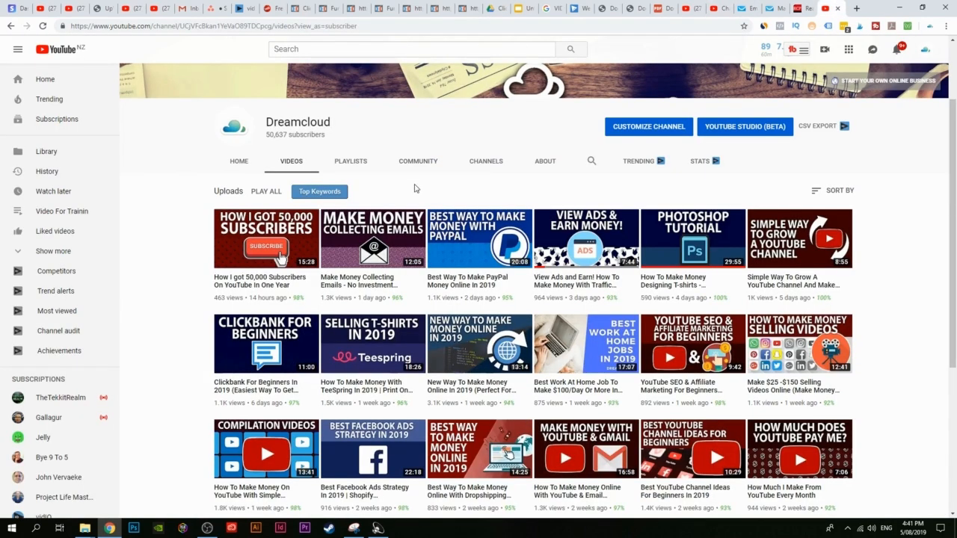
pyautogui.rightClick(383, 248)
pyautogui.click(442, 307)
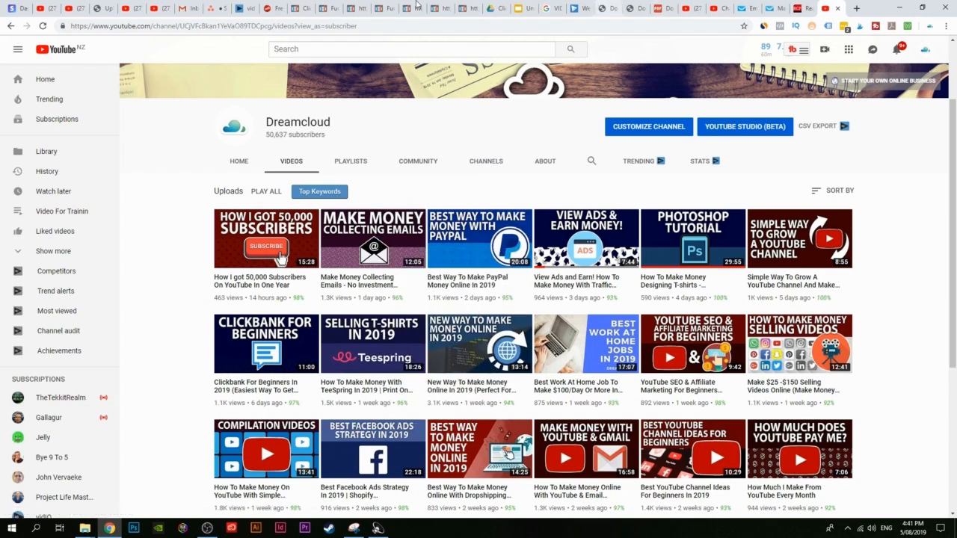
pyautogui.click(301, 8)
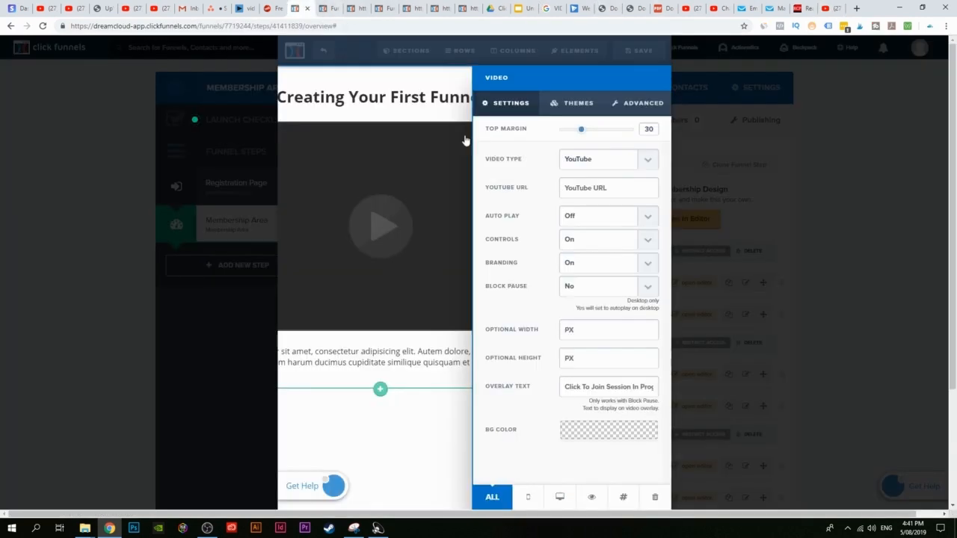
pyautogui.click(608, 190)
pyautogui.hotkey('ctrl', 'v')
pyautogui.click(421, 436)
pyautogui.click(648, 52)
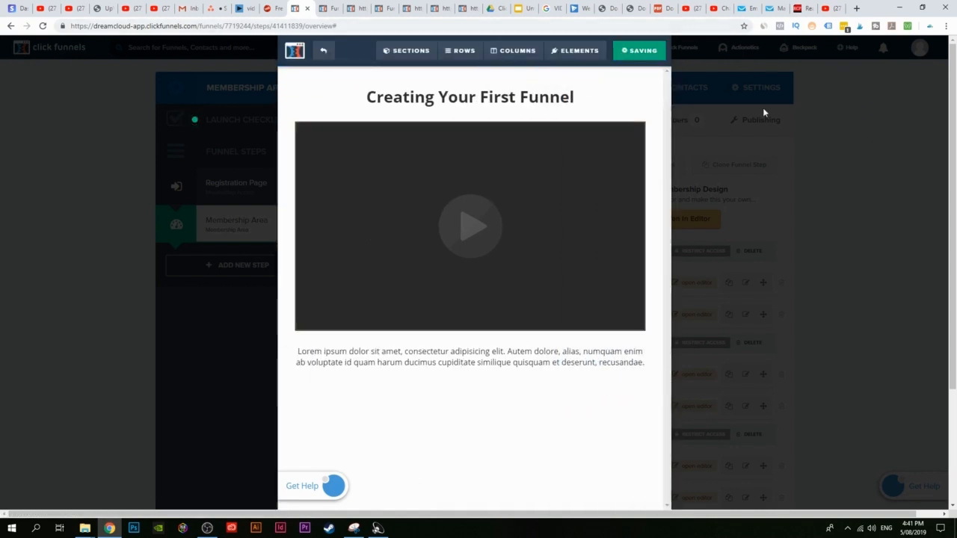
# Step: Reload the membership preview and open the How to create your first funnel lesson to check its video
pyautogui.click(330, 6)
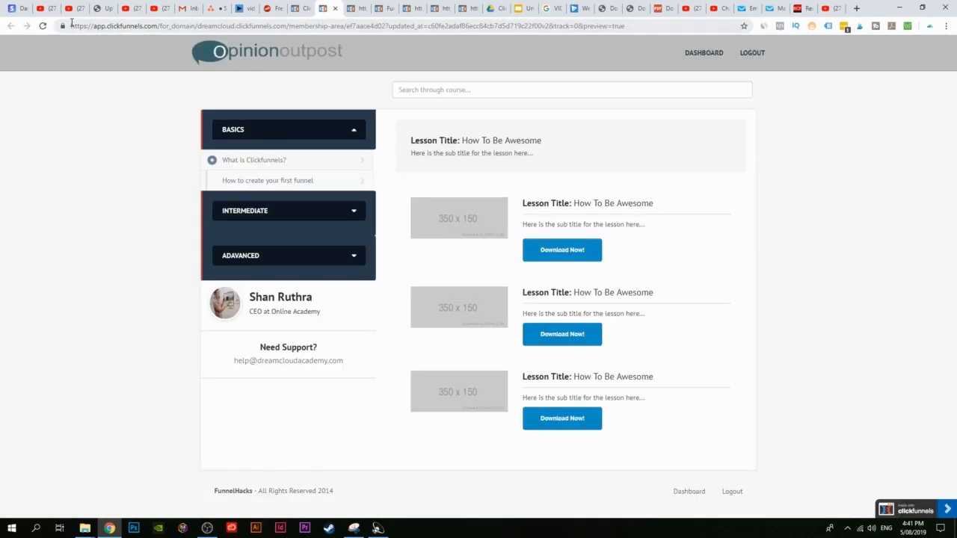
pyautogui.click(43, 25)
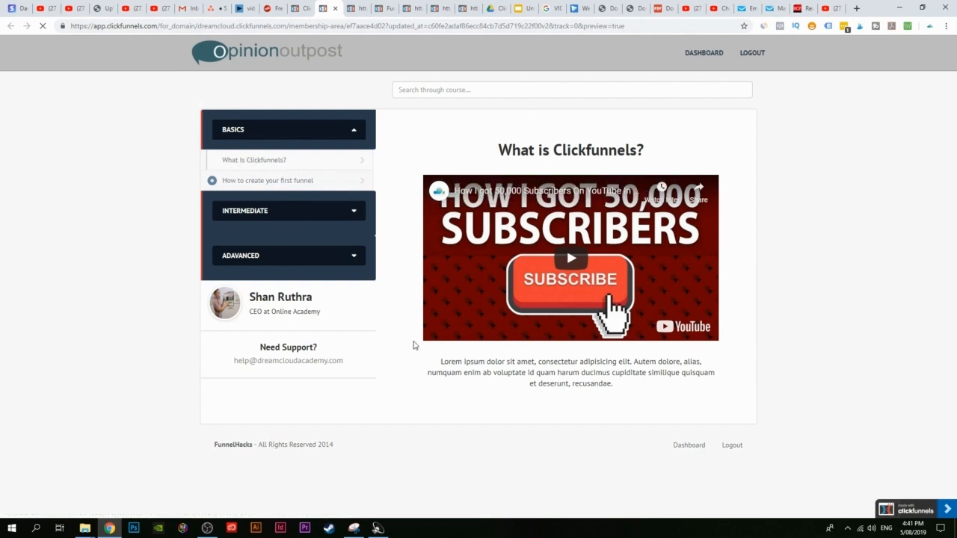
pyautogui.click(243, 181)
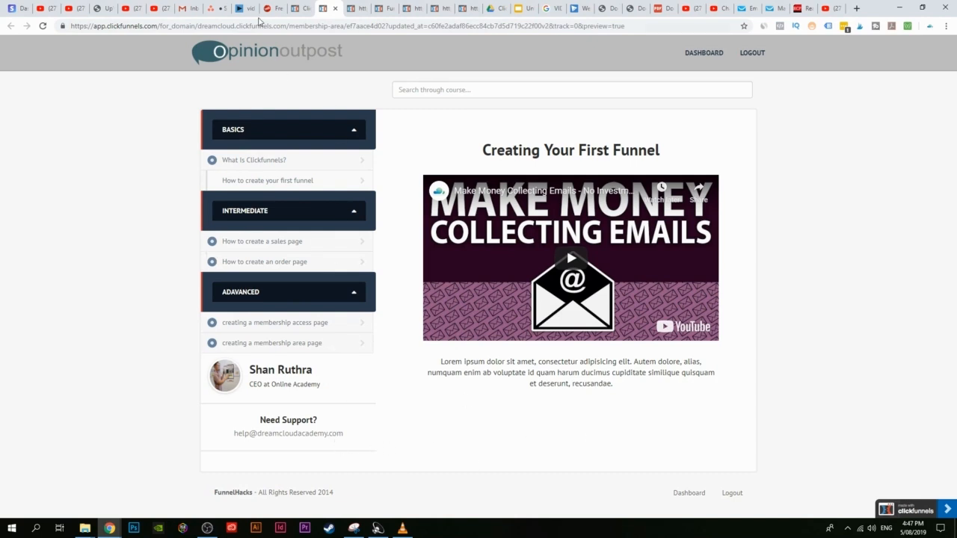
pyautogui.click(300, 8)
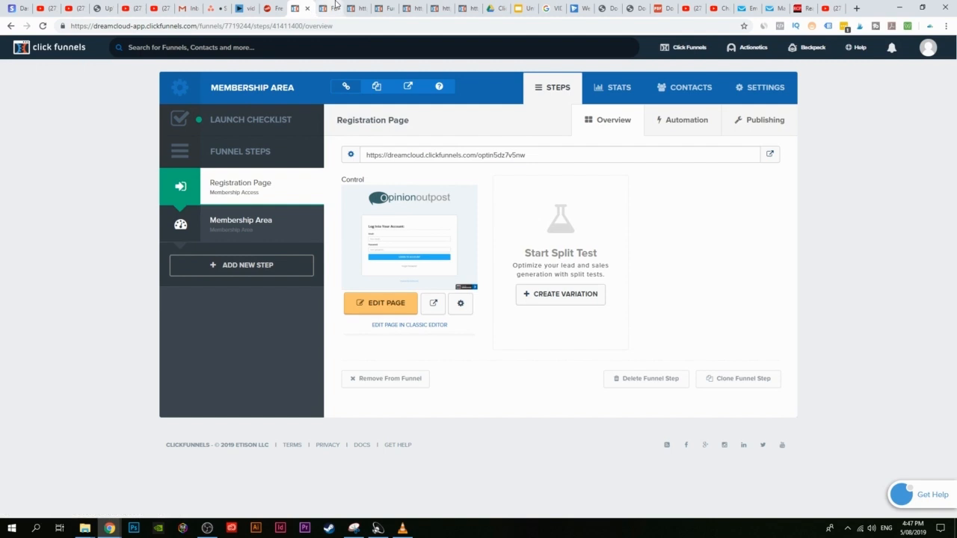
pyautogui.click(340, 7)
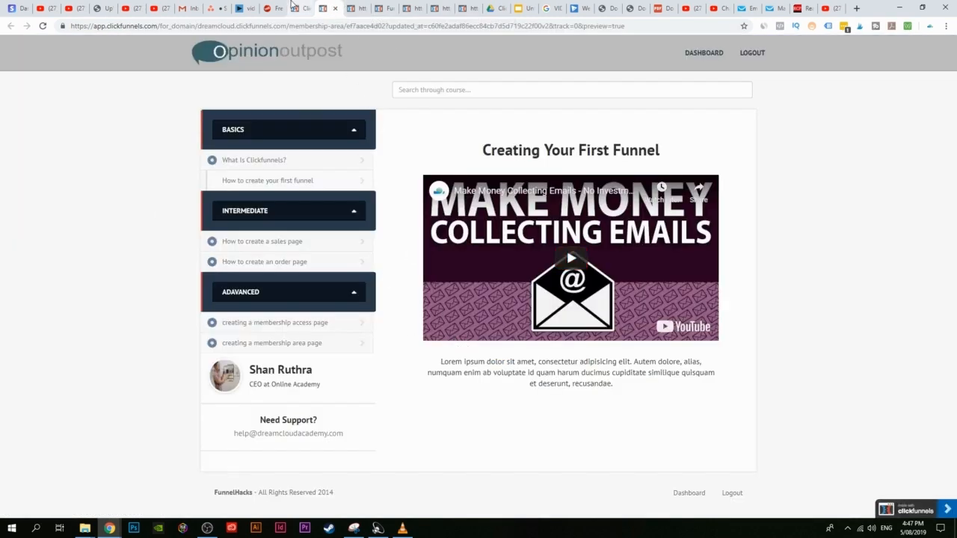
pyautogui.click(292, 6)
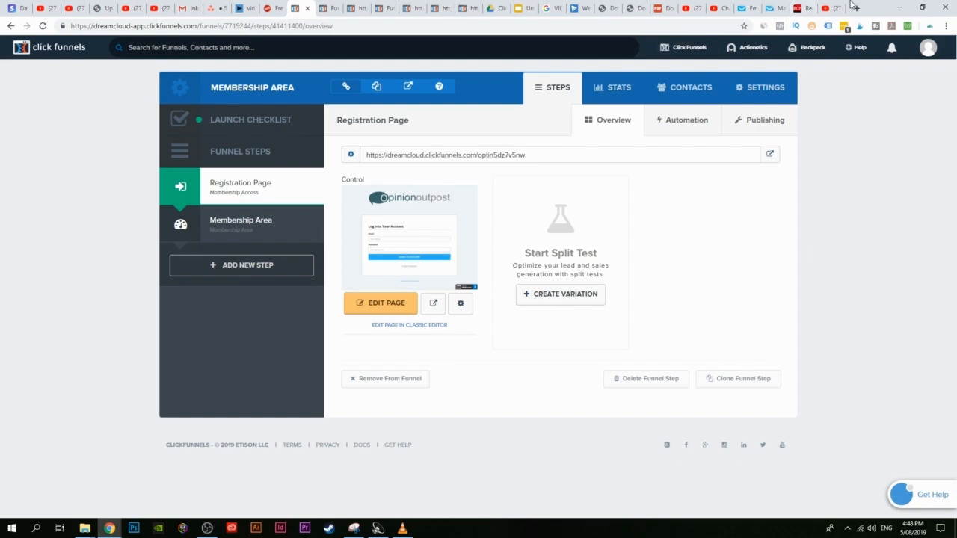
# Step: Scroll through the Dreamcloud channel's Videos grid on YouTube
pyautogui.click(828, 8)
pyautogui.scroll(1, 249, 244)
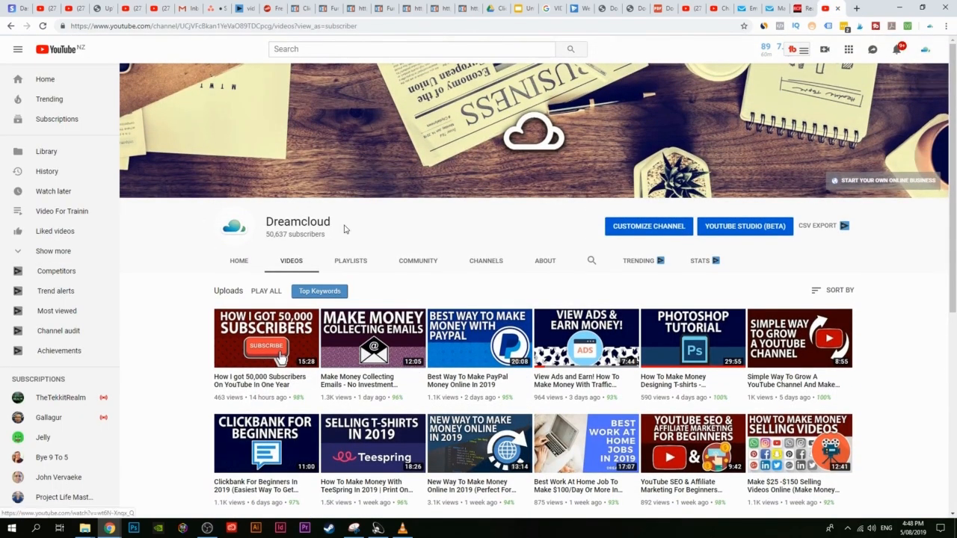
pyautogui.scroll(-2, 189, 334)
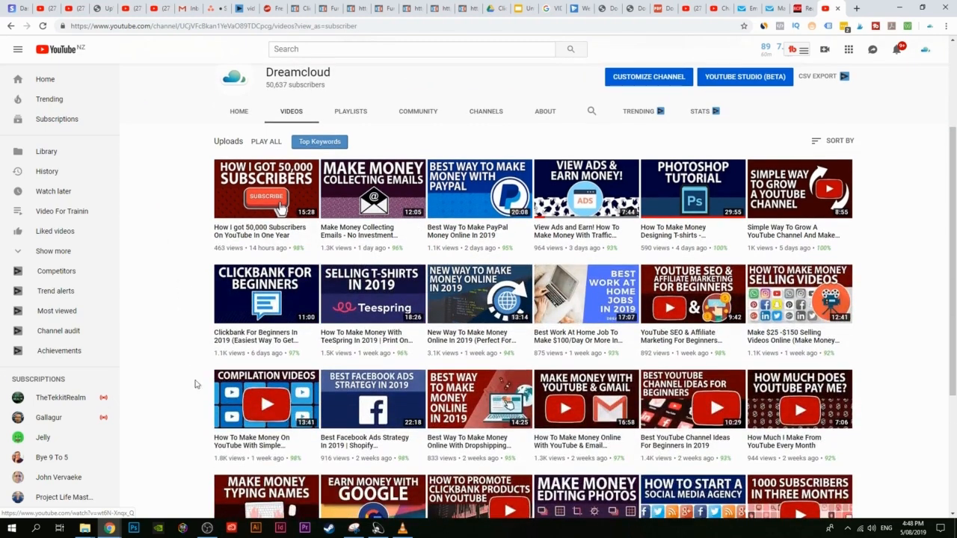
pyautogui.scroll(2, 196, 398)
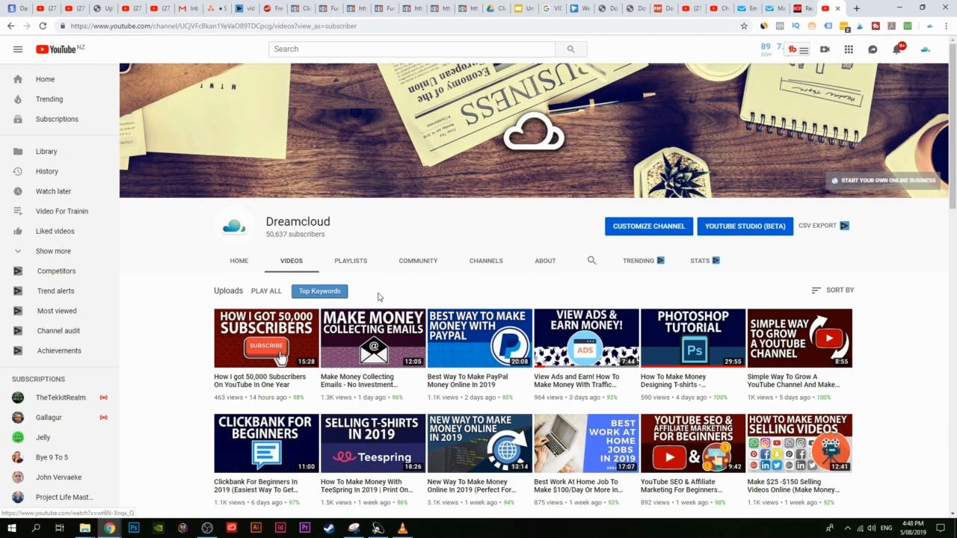
pyautogui.scroll(-4, 379, 297)
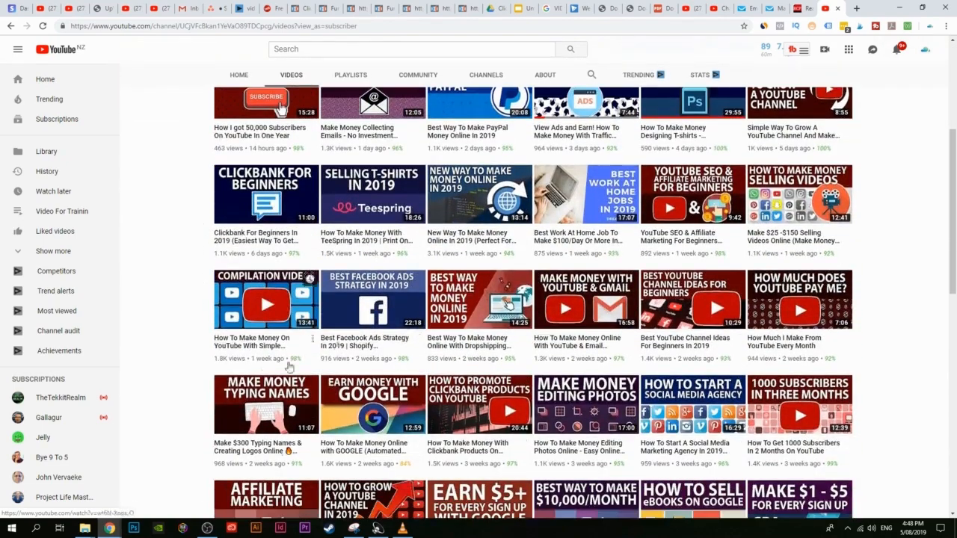
pyautogui.scroll(-1, 339, 346)
pyautogui.scroll(5, 176, 374)
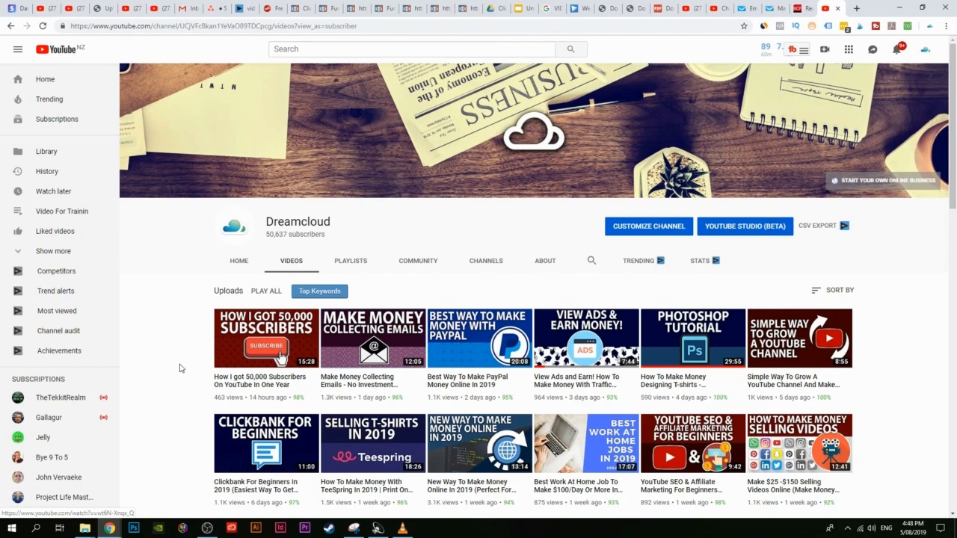
pyautogui.moveTo(207, 528)
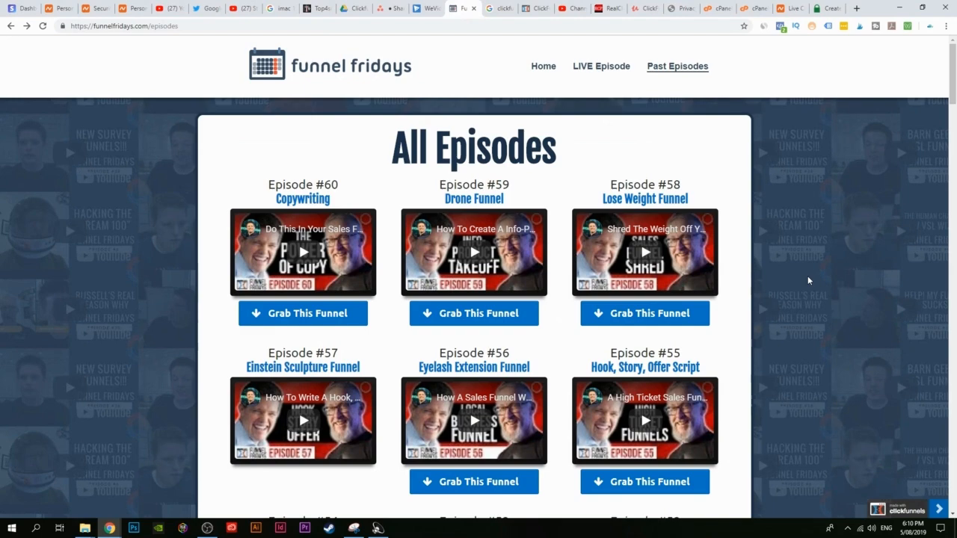
# Step: Scroll the Past Episodes list and grab Episode #55's Hook, Story, Offer Script funnel
pyautogui.scroll(-3, 808, 281)
pyautogui.scroll(3, 733, 269)
pyautogui.scroll(-3, 552, 160)
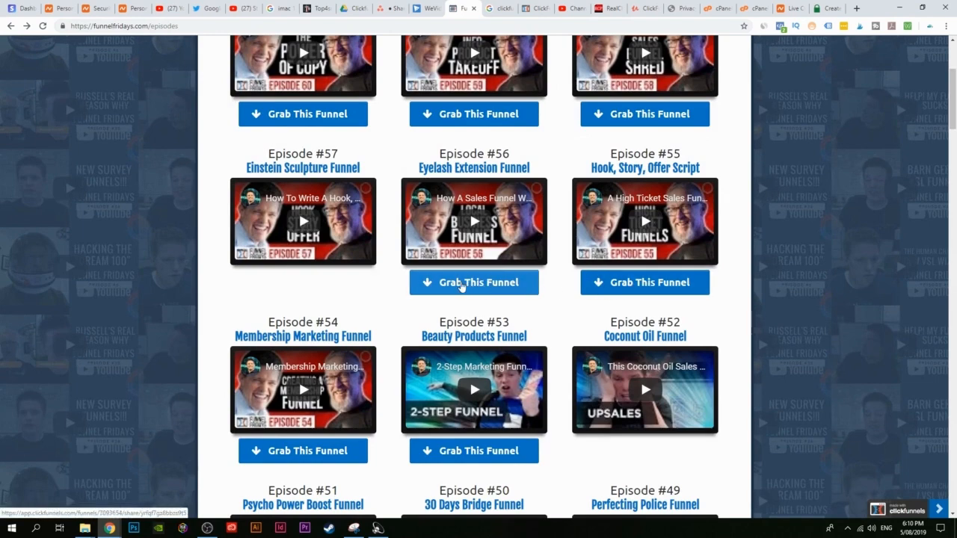
pyautogui.scroll(3, 551, 326)
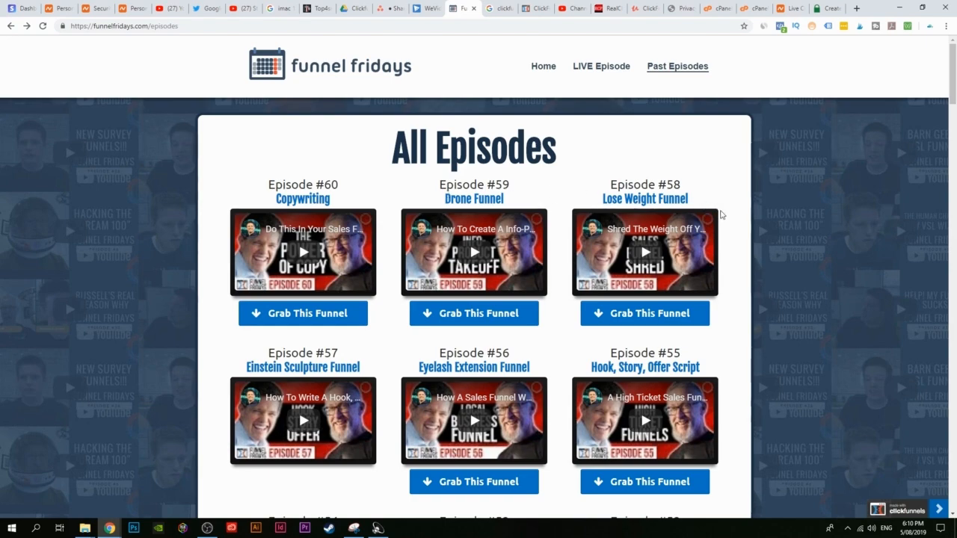
pyautogui.scroll(-3, 602, 199)
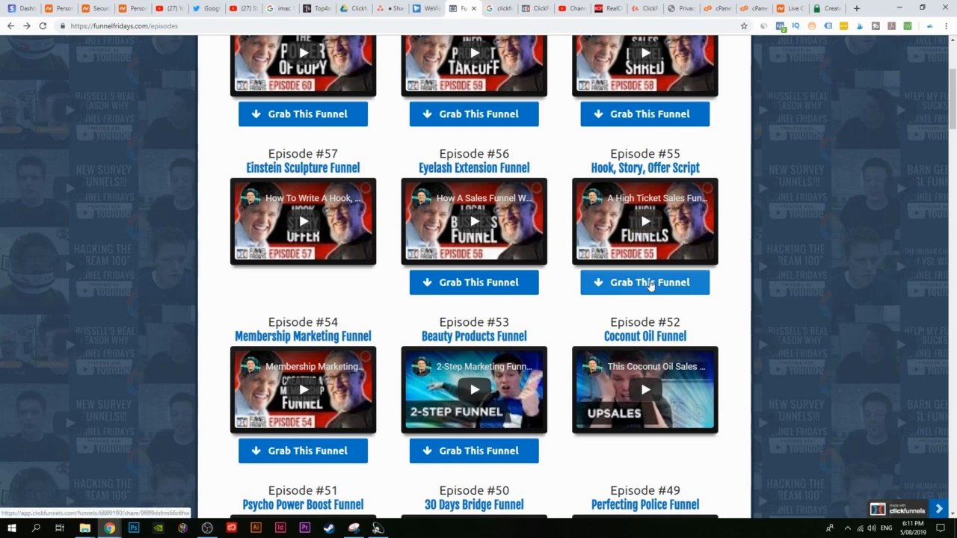
pyautogui.click(647, 281)
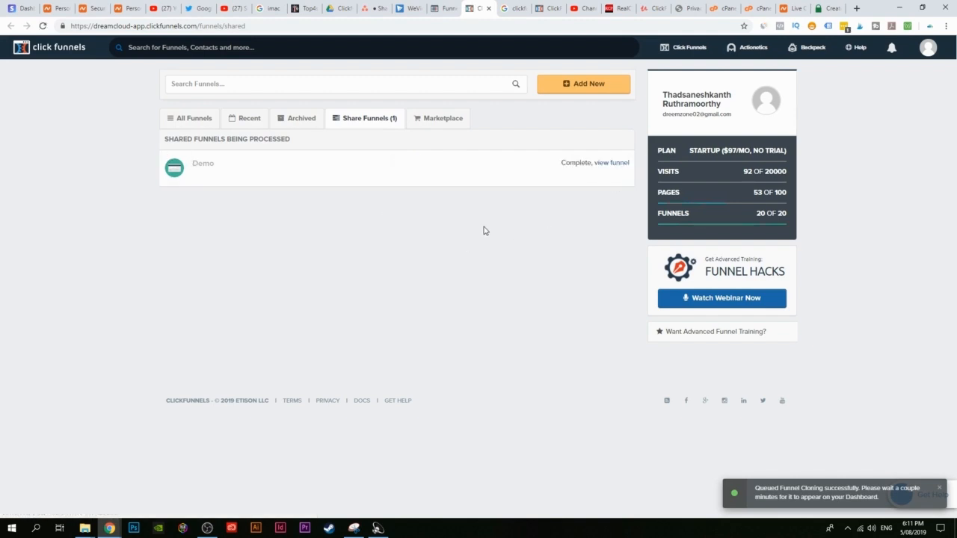
# Step: Open the cloned Demo funnel and preview its Sales Page
pyautogui.click(608, 167)
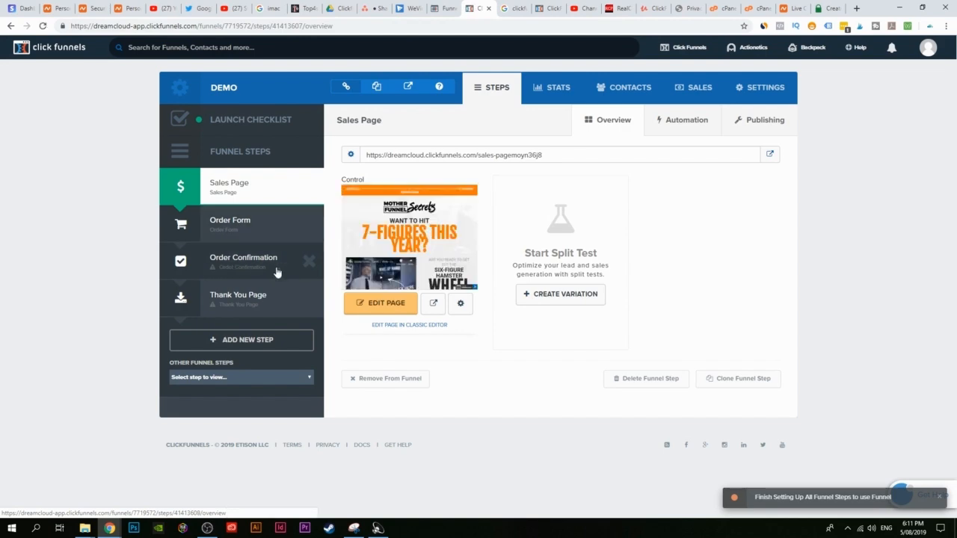
pyautogui.click(433, 303)
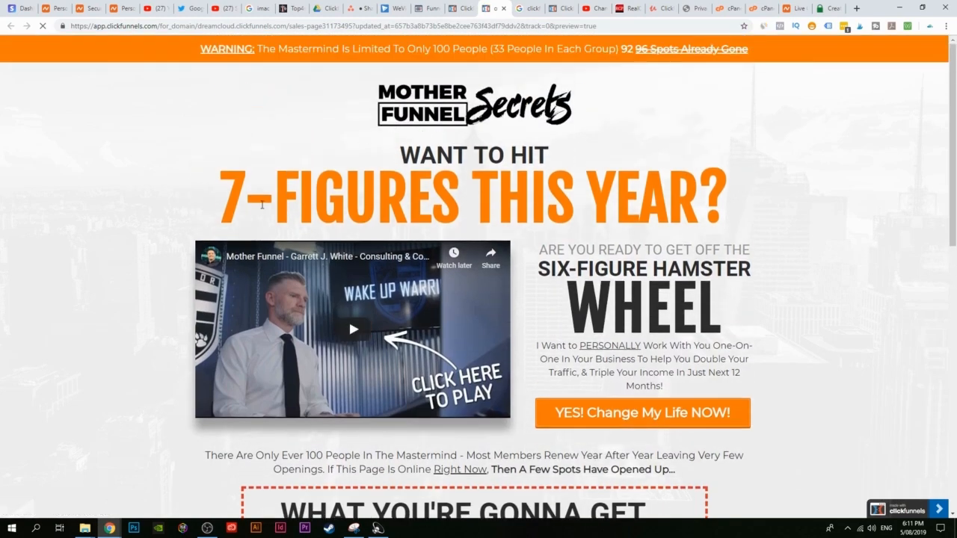
pyautogui.scroll(-1, 657, 180)
pyautogui.scroll(-3, 657, 181)
pyautogui.scroll(4, 539, 187)
pyautogui.scroll(-2, 590, 196)
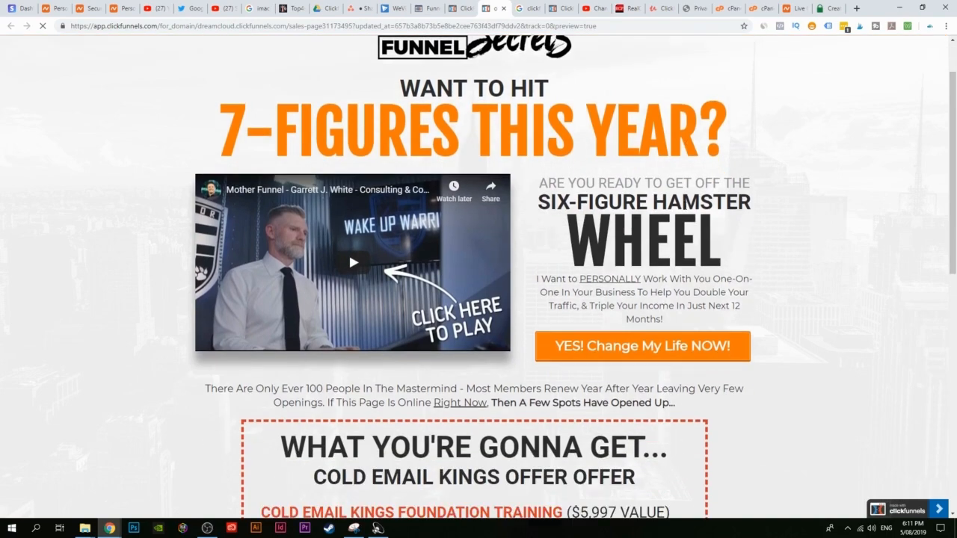
pyautogui.scroll(-11, 479, 163)
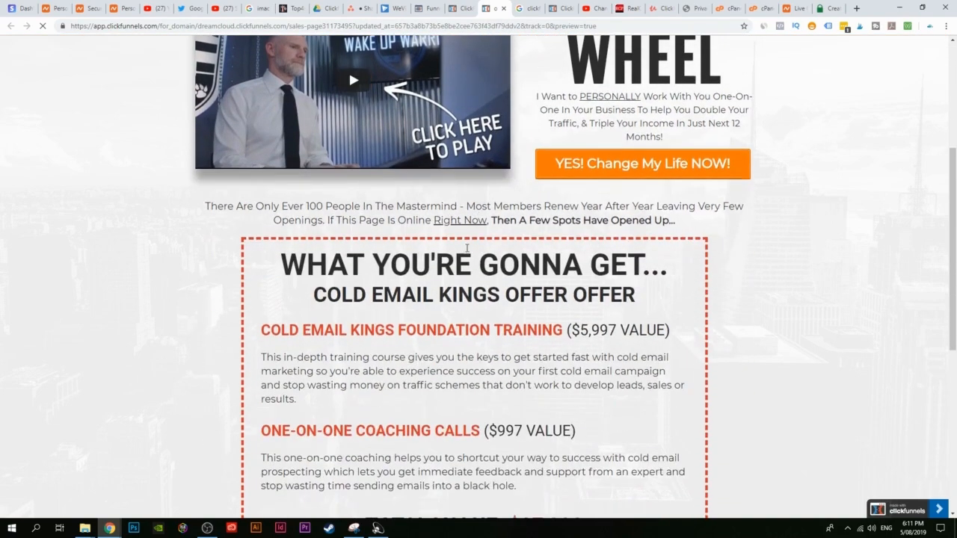
pyautogui.scroll(4, 303, 190)
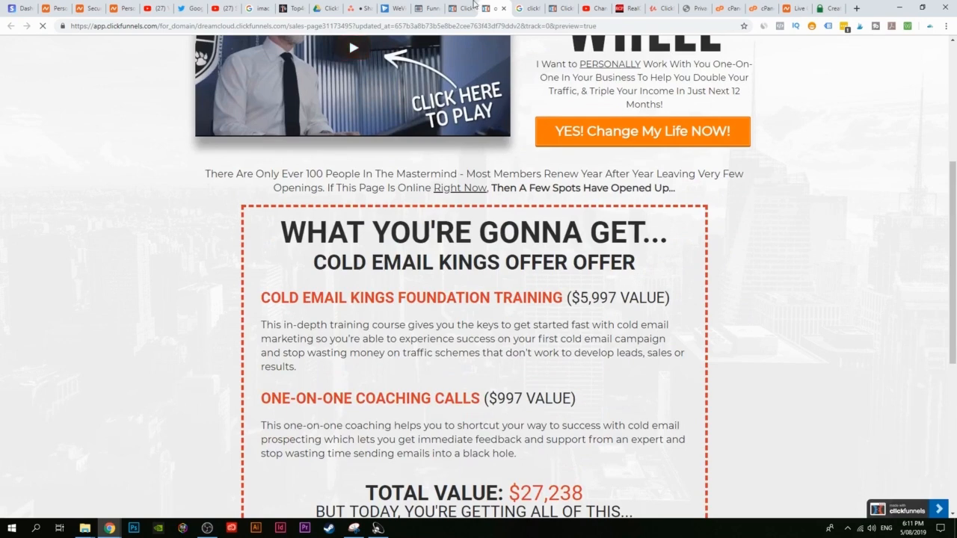
# Step: Preview the Demo funnel's Order Form page, then return to its Order Form step
pyautogui.click(458, 9)
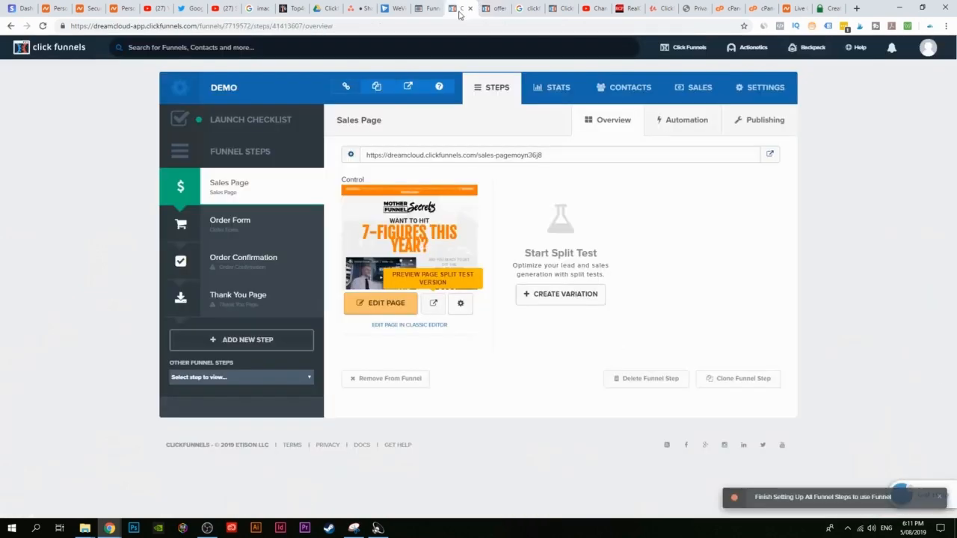
pyautogui.click(306, 234)
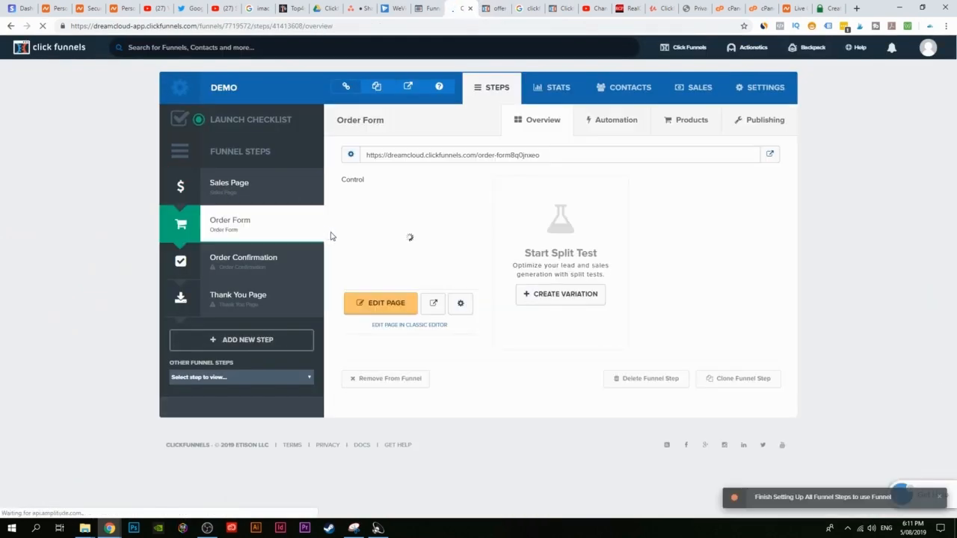
pyautogui.click(434, 304)
pyautogui.scroll(-9, 470, 274)
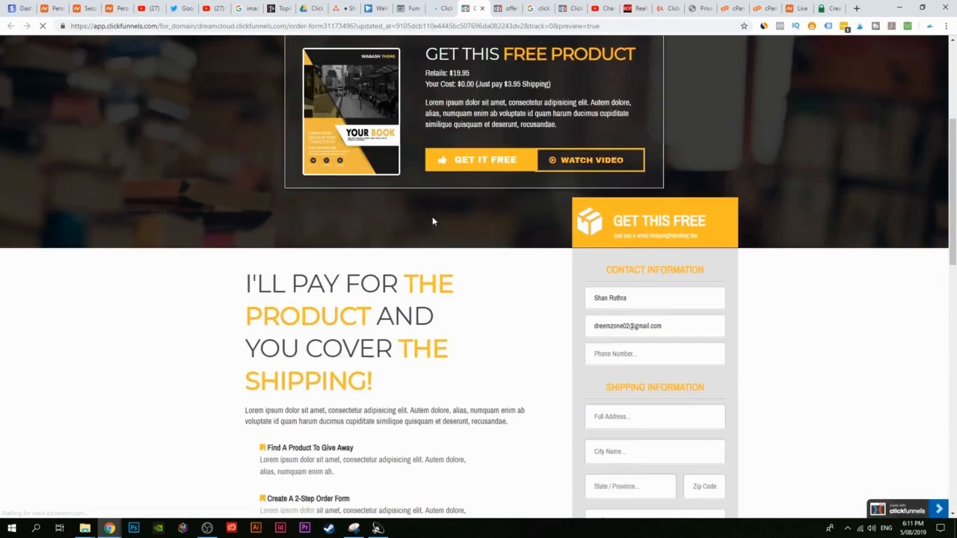
pyautogui.scroll(4, 630, 260)
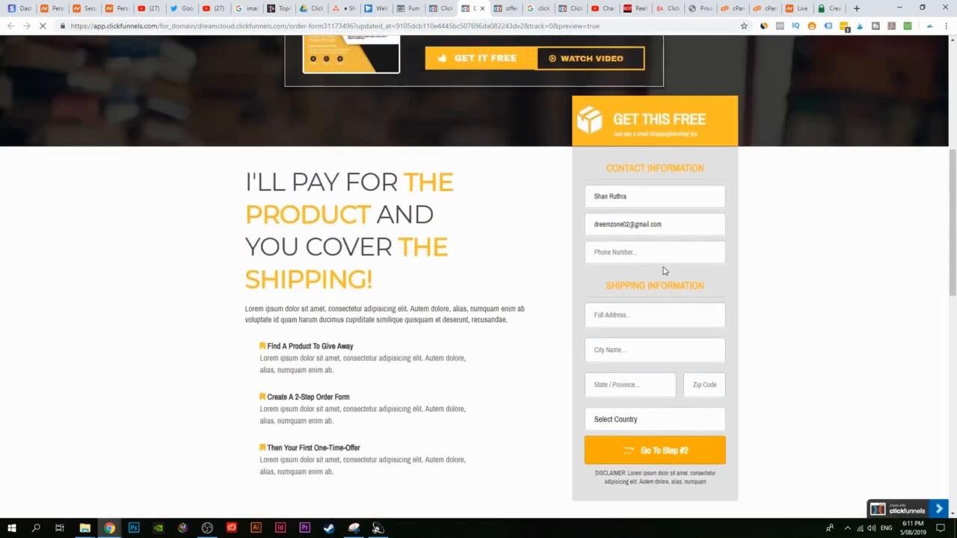
pyautogui.scroll(-3, 550, 277)
pyautogui.scroll(1, 547, 261)
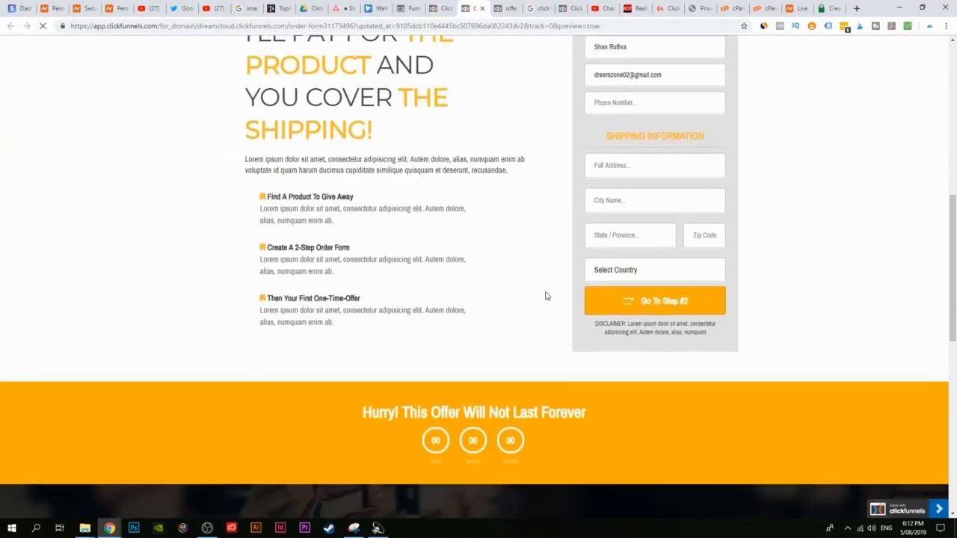
pyautogui.scroll(-5, 474, 284)
pyautogui.scroll(6, 471, 284)
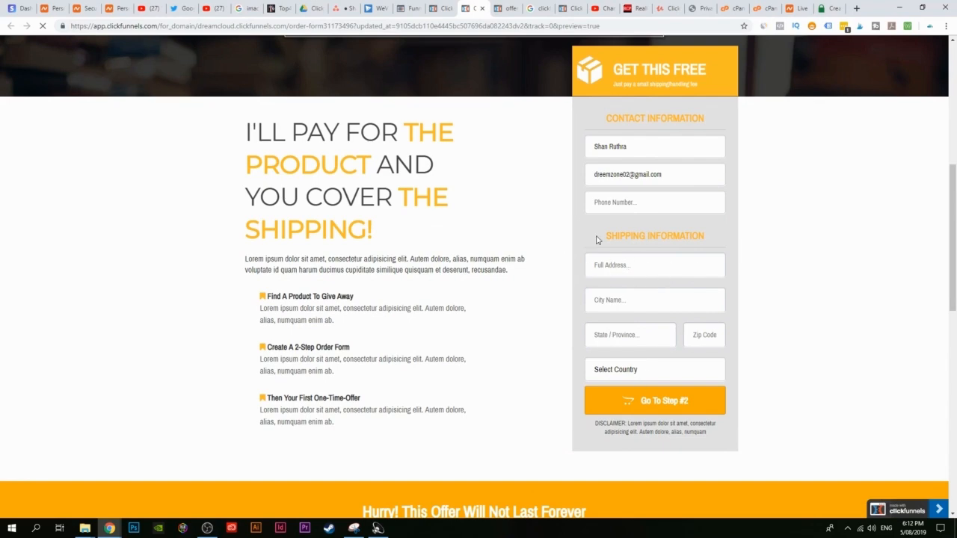
pyautogui.scroll(4, 731, 261)
pyautogui.scroll(1, 274, 157)
pyautogui.scroll(-12, 274, 157)
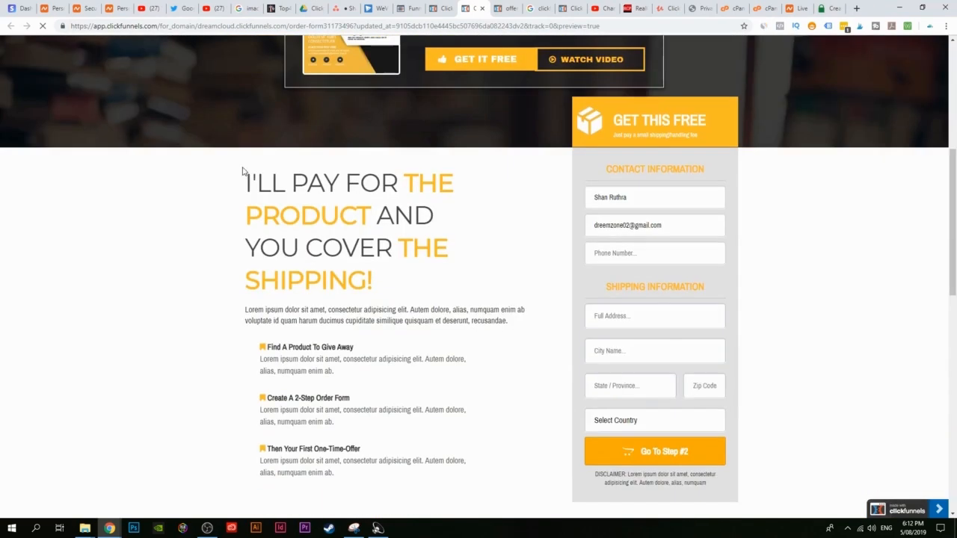
pyautogui.scroll(-2, 227, 295)
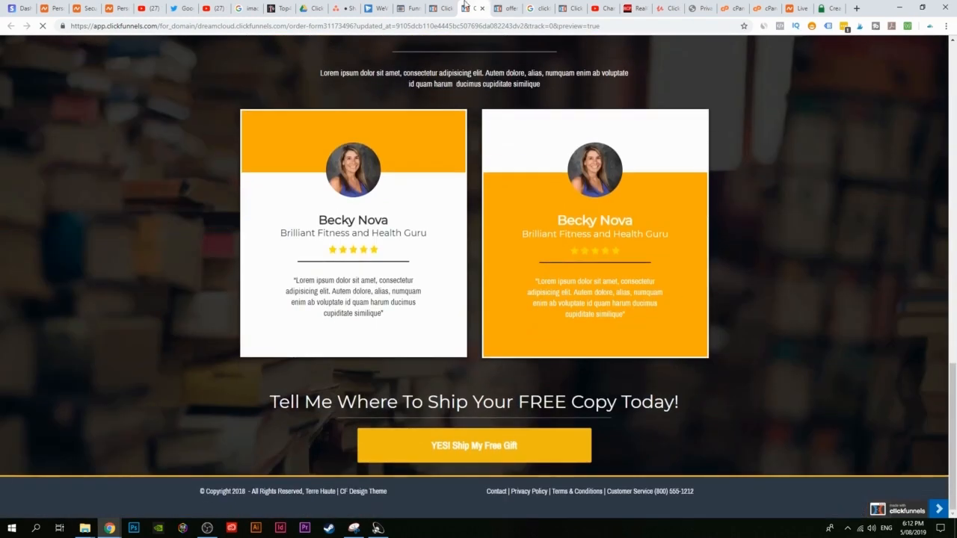
pyautogui.click(441, 8)
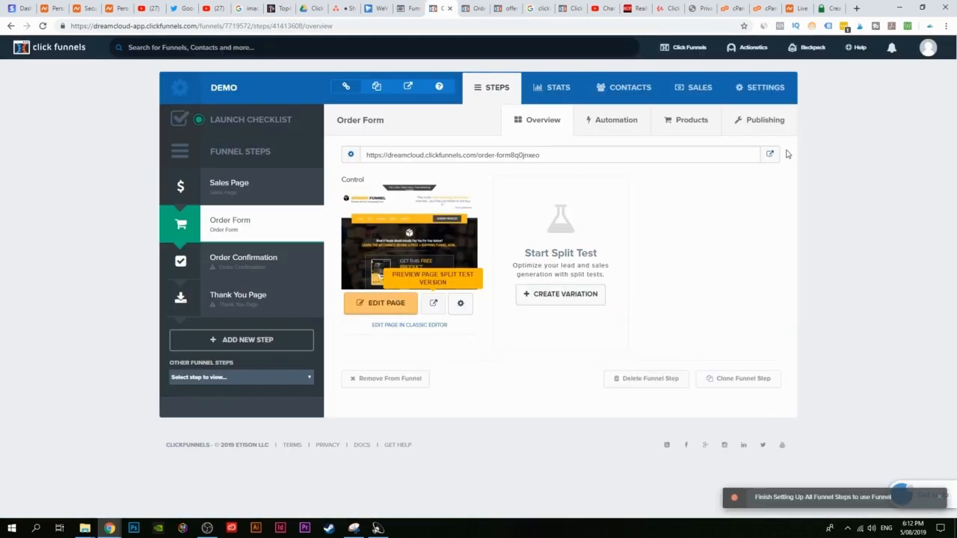
# Step: Archive the Demo funnel from its settings and view the Archived funnels list
pyautogui.click(747, 89)
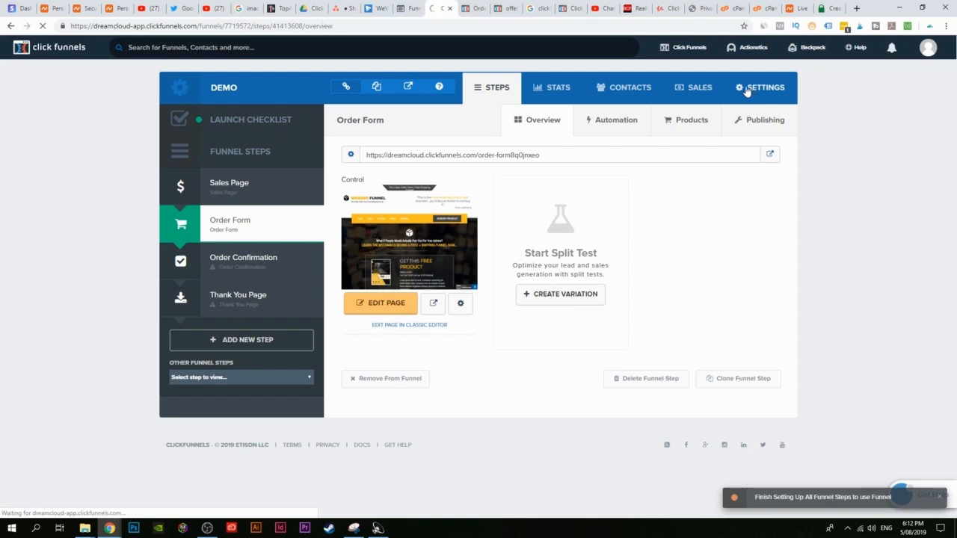
pyautogui.scroll(-12, 397, 302)
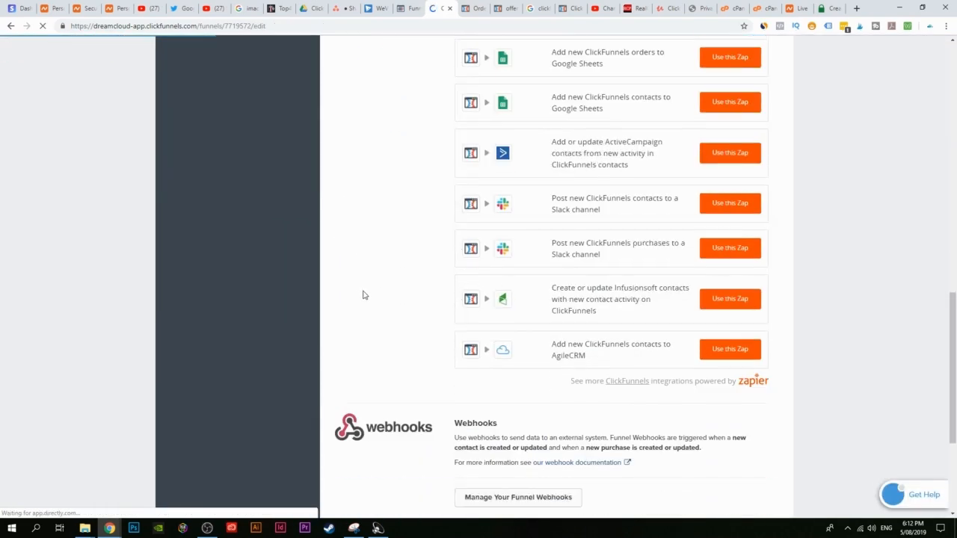
pyautogui.scroll(-3, 363, 292)
pyautogui.click(380, 441)
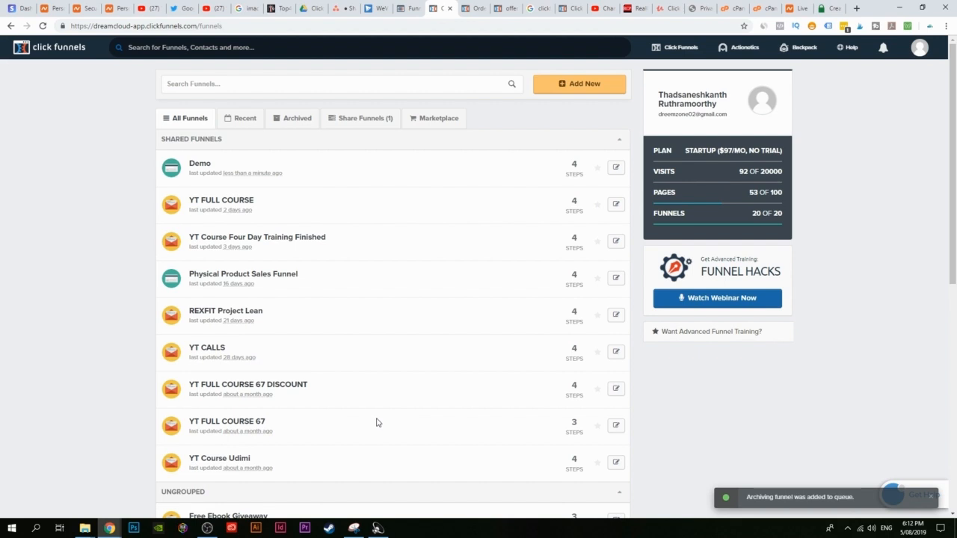
pyautogui.click(294, 122)
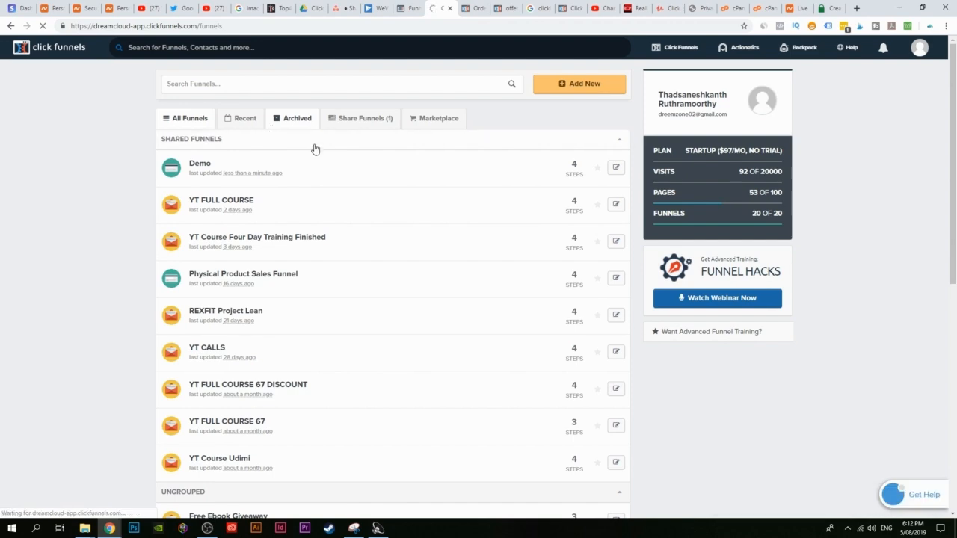
pyautogui.click(410, 7)
# Step: Grab Episode #54's Membership Marketing Funnel and check its import progress in ClickFunnels
pyautogui.scroll(-3, 566, 288)
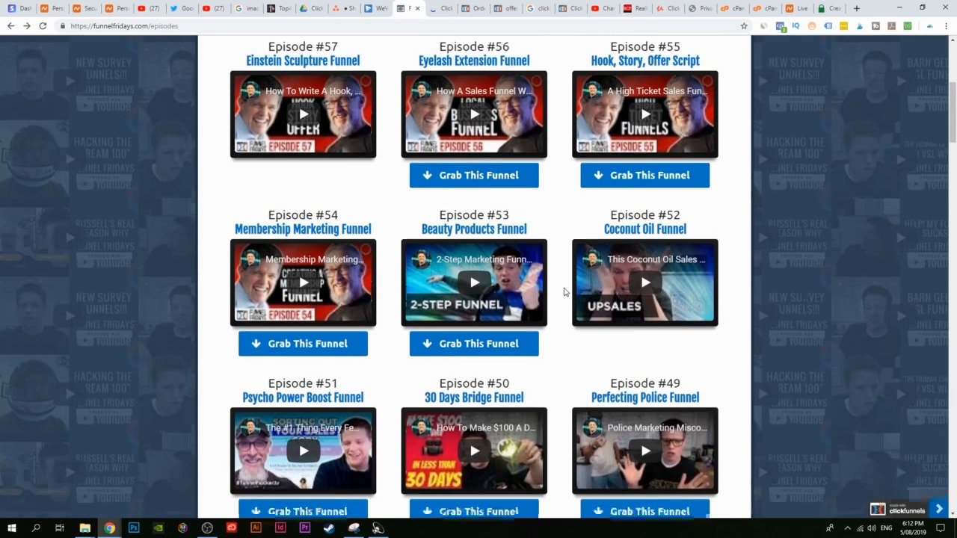
pyautogui.scroll(-1, 566, 292)
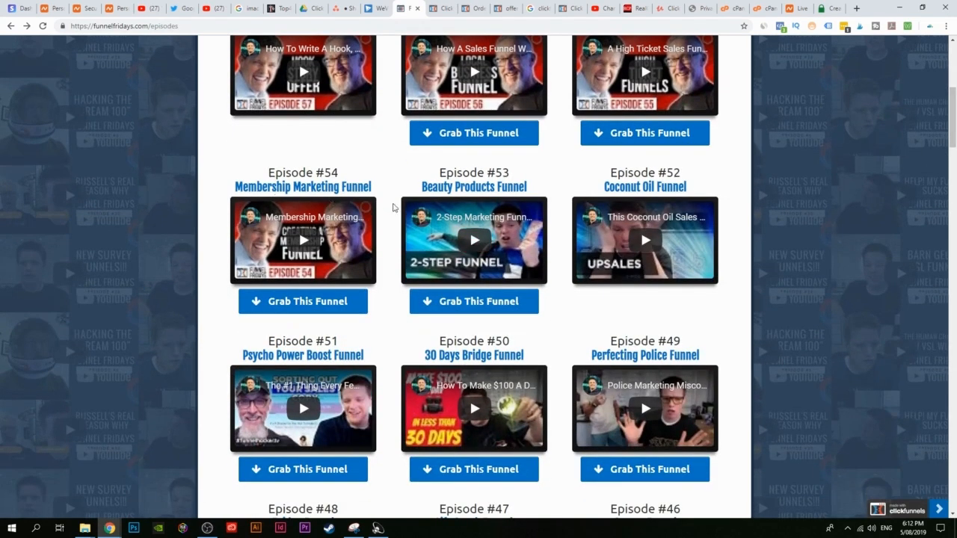
pyautogui.scroll(-1, 336, 310)
pyautogui.scroll(1, 387, 198)
pyautogui.click(293, 303)
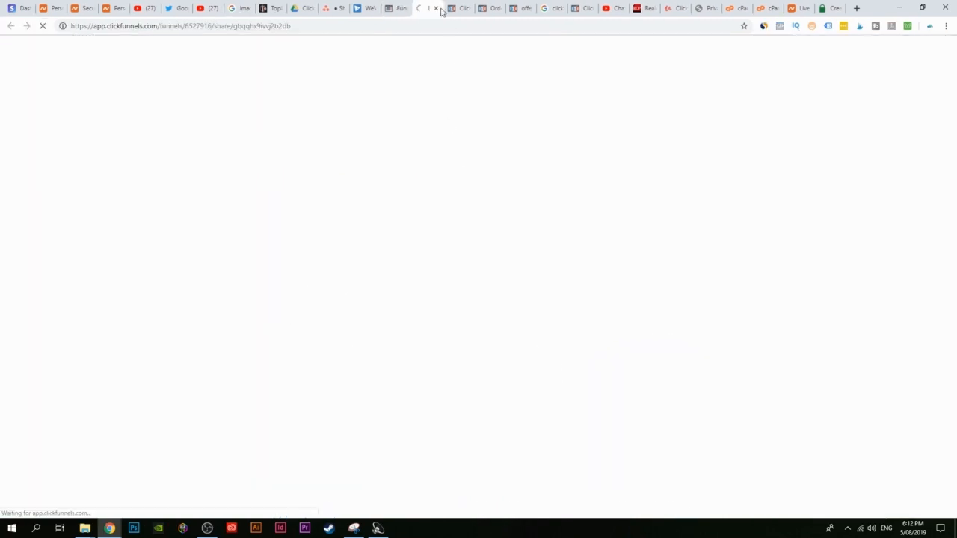
pyautogui.click(401, 6)
pyautogui.scroll(-3, 412, 274)
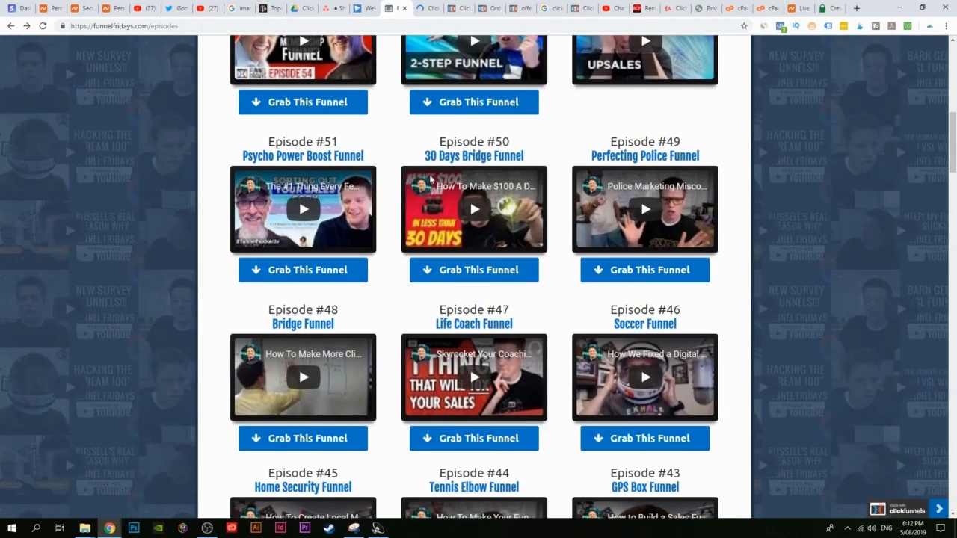
pyautogui.scroll(-10, 448, 261)
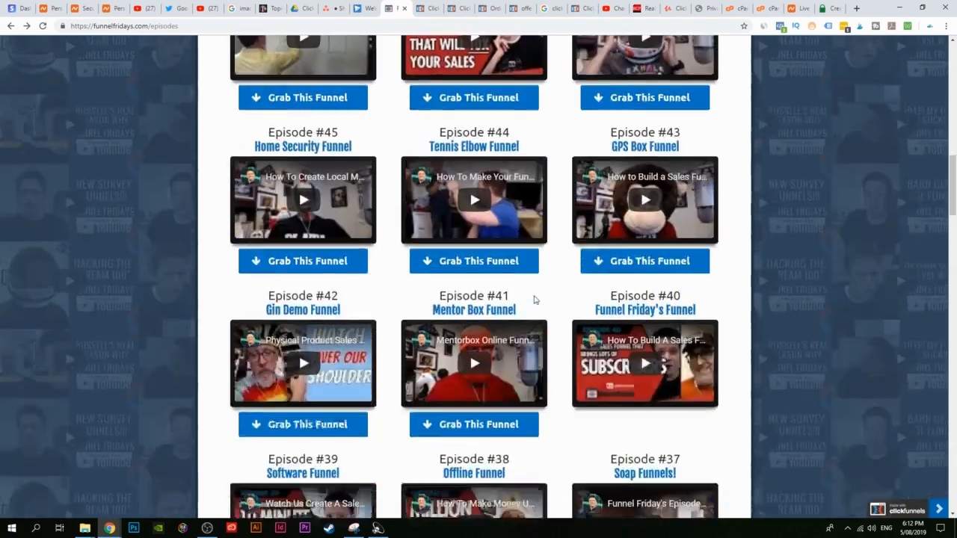
pyautogui.scroll(4, 377, 323)
pyautogui.hotkey('ctrl', 'Tab')
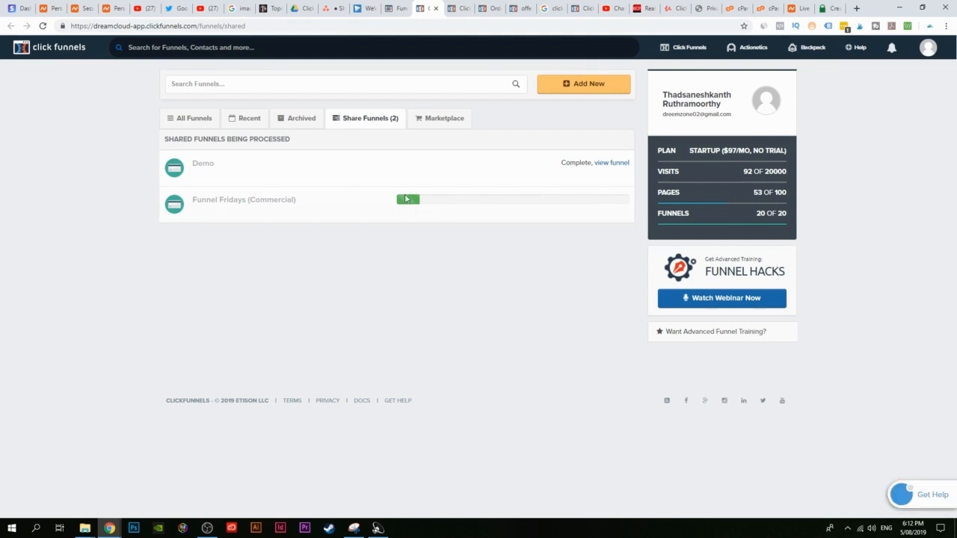
# Step: Select 'Expert Secrets' in Episode #27's title, then recheck the shared funnel import status
pyautogui.click(395, 8)
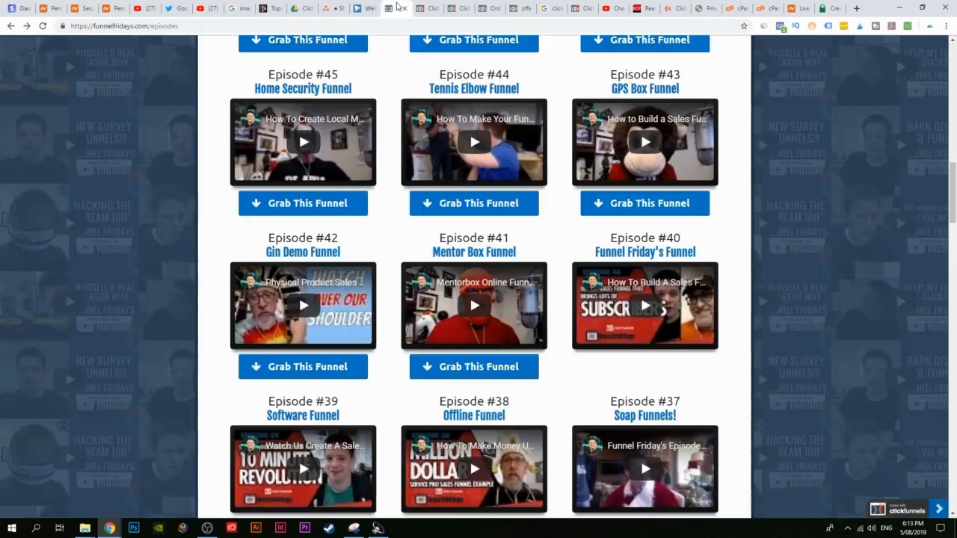
pyautogui.scroll(-2, 391, 267)
pyautogui.scroll(-4, 395, 281)
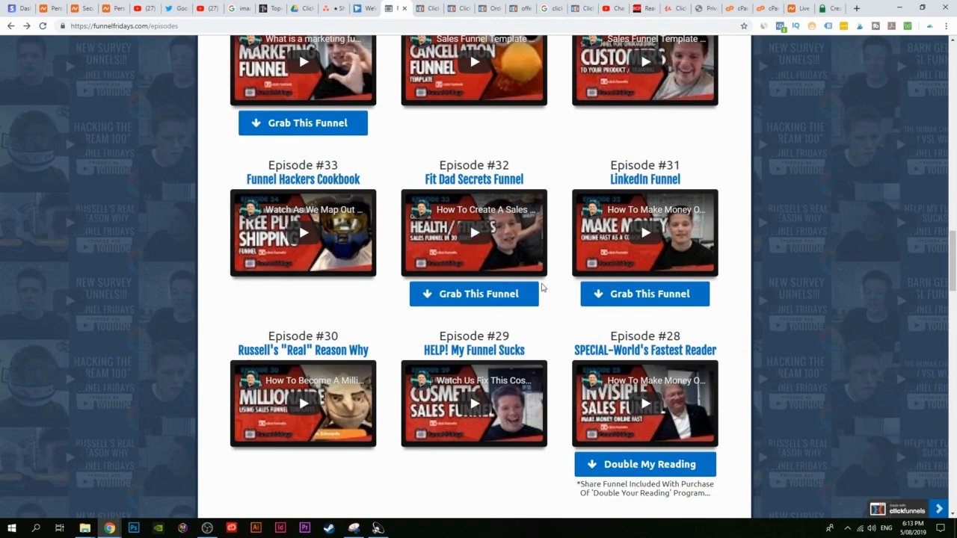
pyautogui.scroll(-3, 524, 299)
pyautogui.scroll(-1, 379, 291)
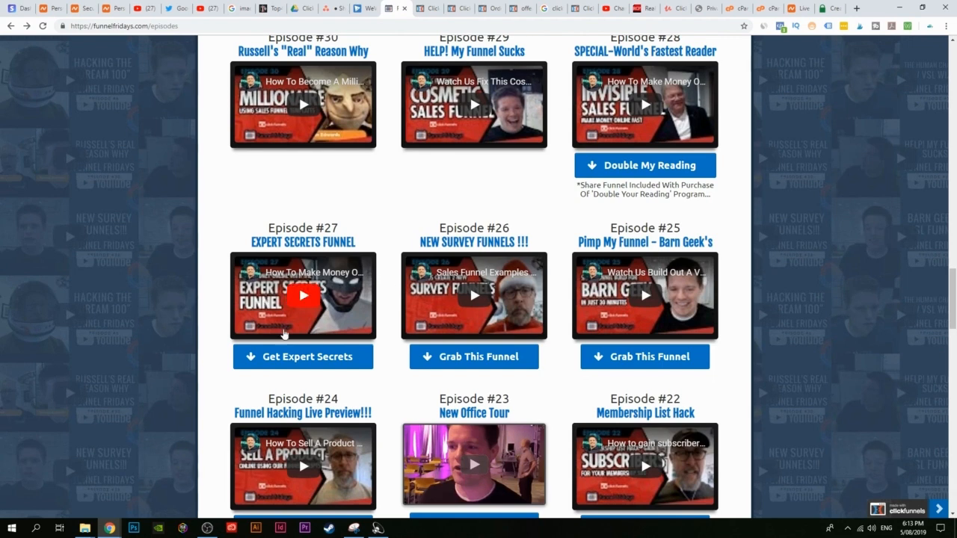
pyautogui.moveTo(252, 240); pyautogui.dragTo(290, 242)
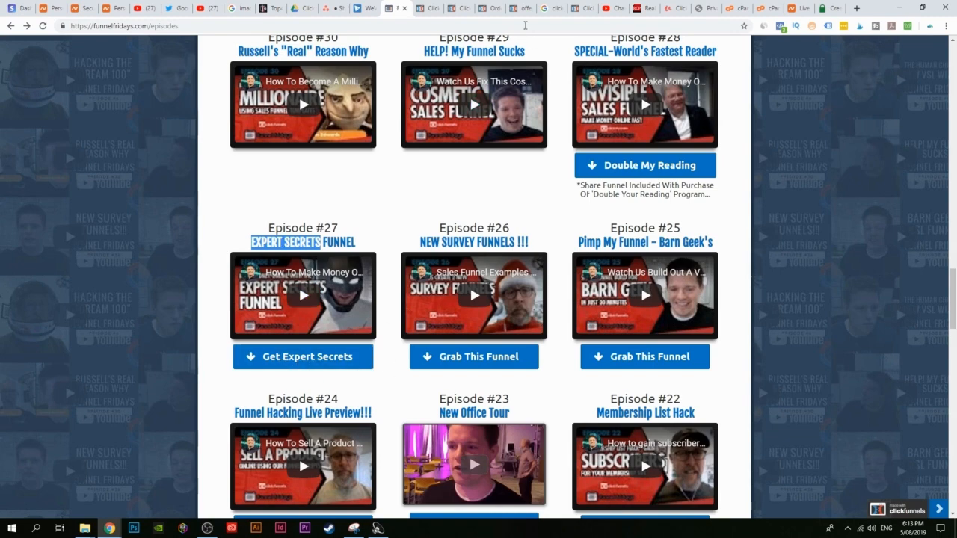
pyautogui.click(440, 8)
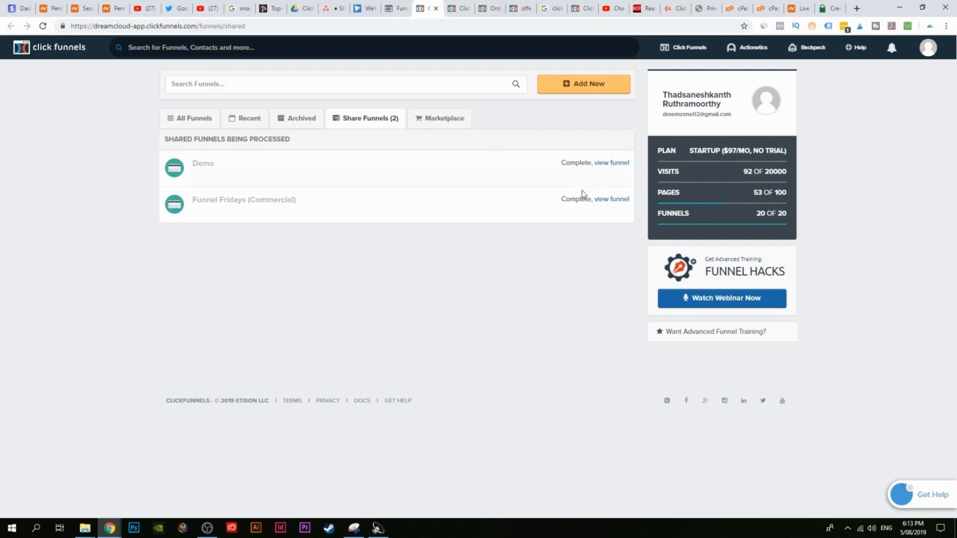
# Step: Open the Funnel Fridays (Commercial) funnel and preview its order form page
pyautogui.click(612, 201)
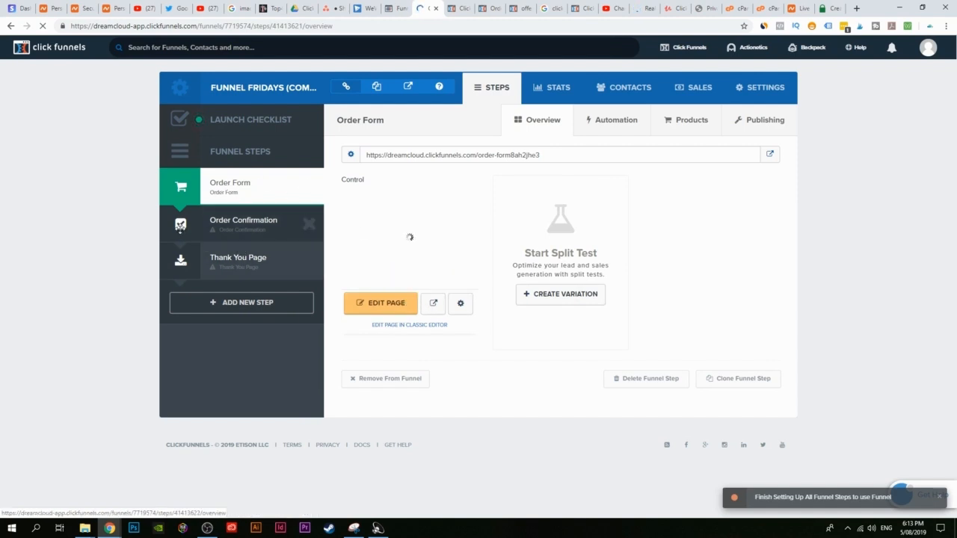
pyautogui.click(433, 304)
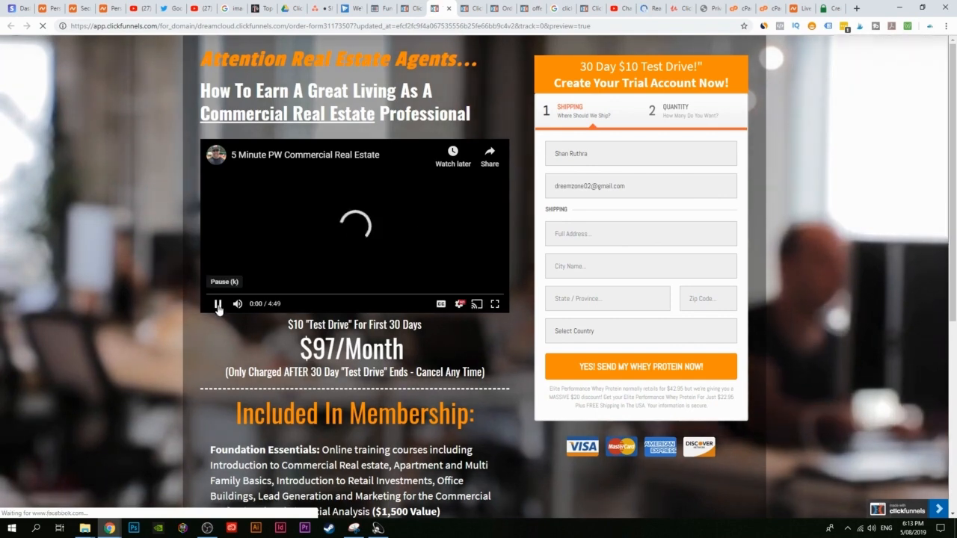
pyautogui.click(218, 305)
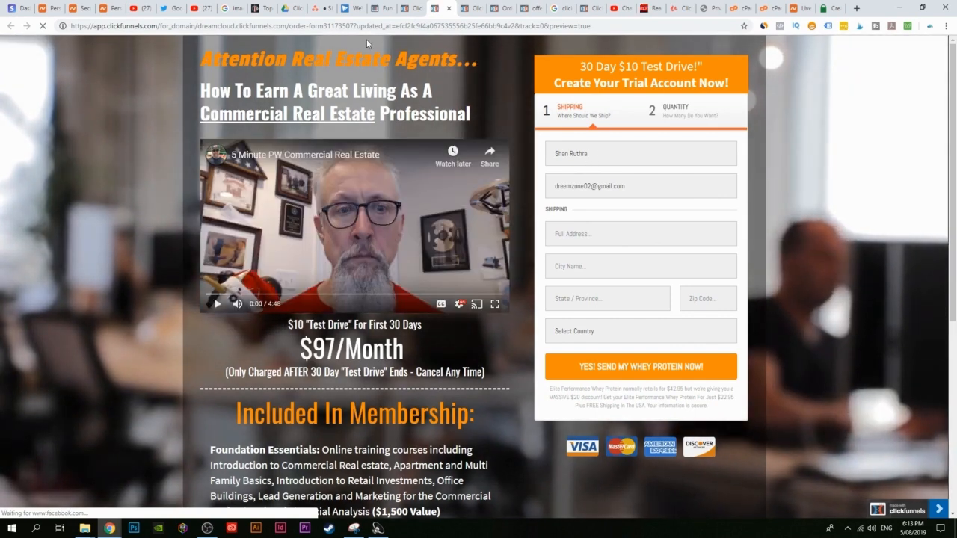
pyautogui.scroll(-4, 431, 364)
pyautogui.scroll(4, 463, 391)
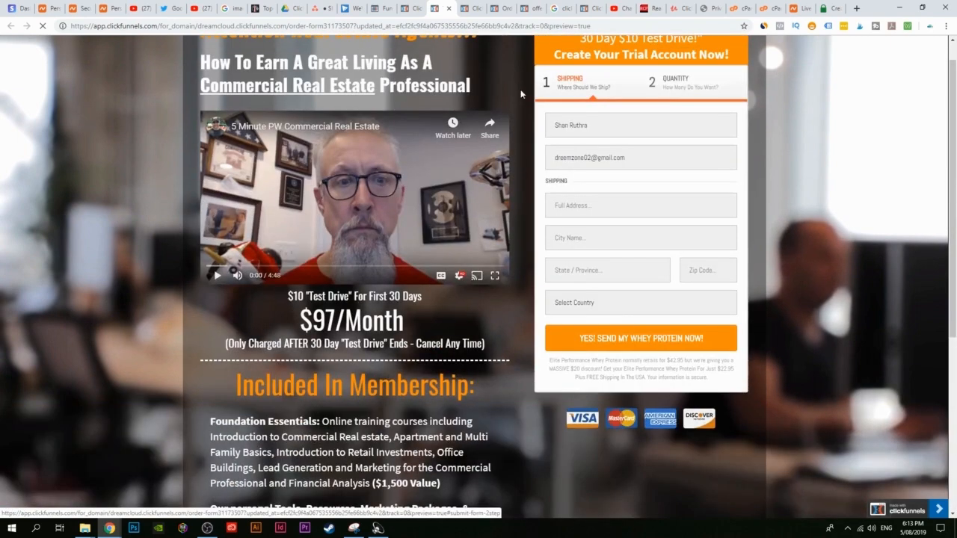
pyautogui.scroll(1, 464, 391)
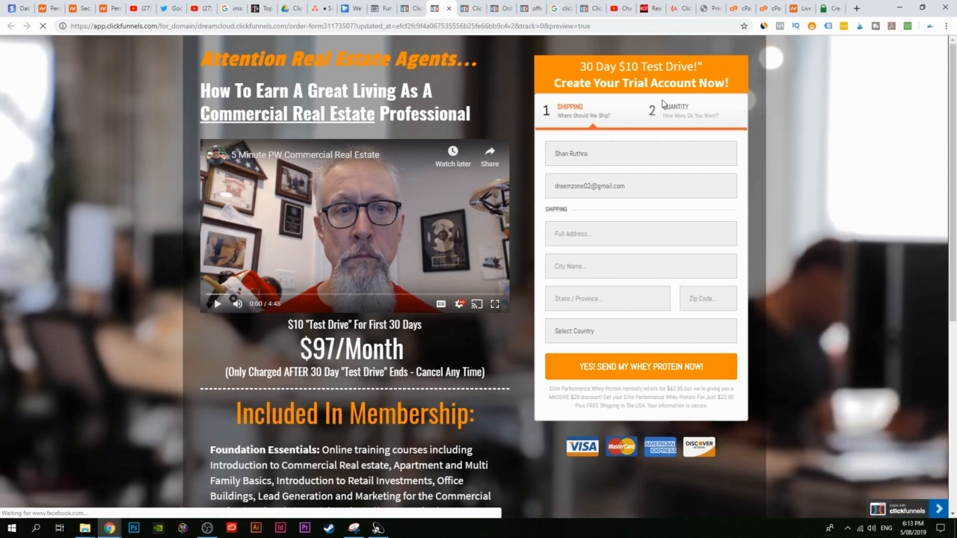
pyautogui.click(422, 7)
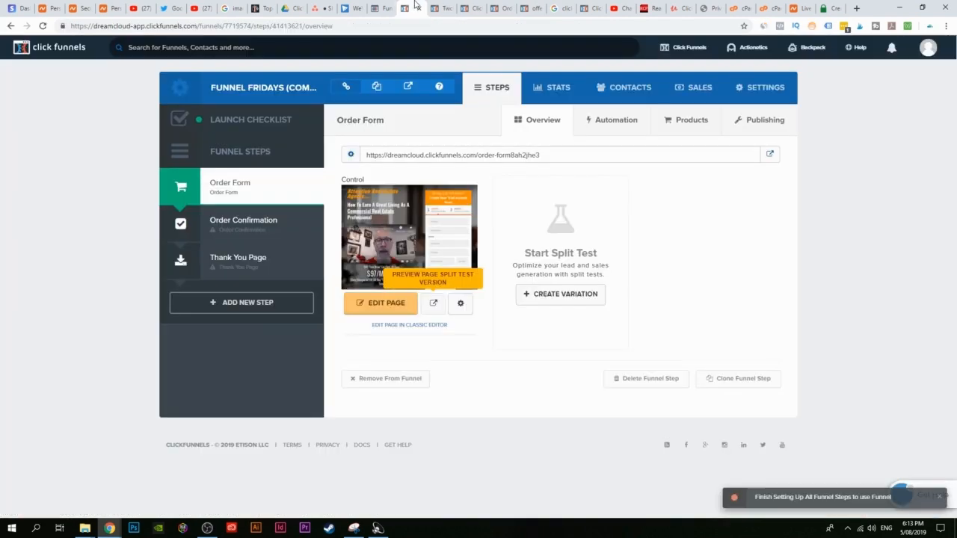
# Step: Archive the Funnel Fridays (Commercial) funnel from its settings and return to the episodes list
pyautogui.click(740, 92)
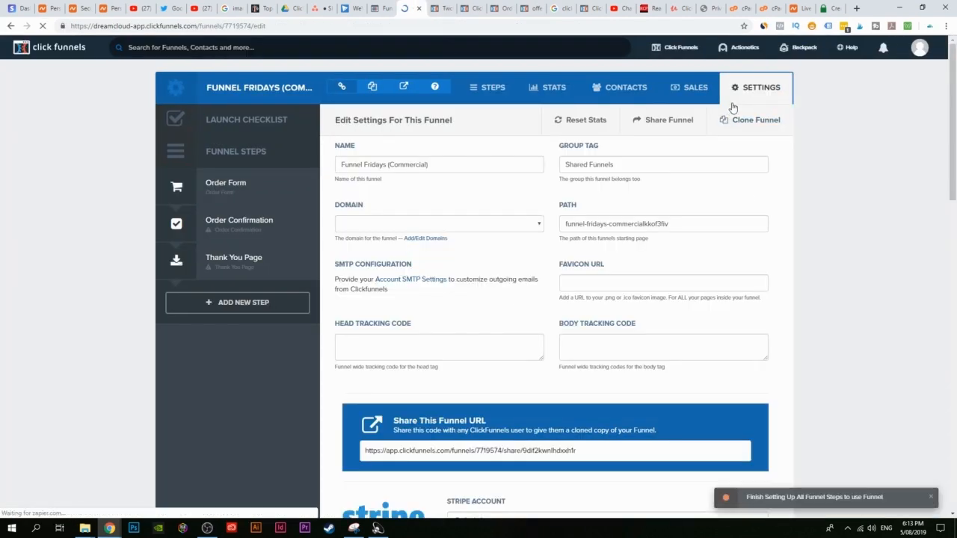
pyautogui.scroll(-10, 513, 285)
pyautogui.scroll(-4, 411, 323)
pyautogui.click(395, 435)
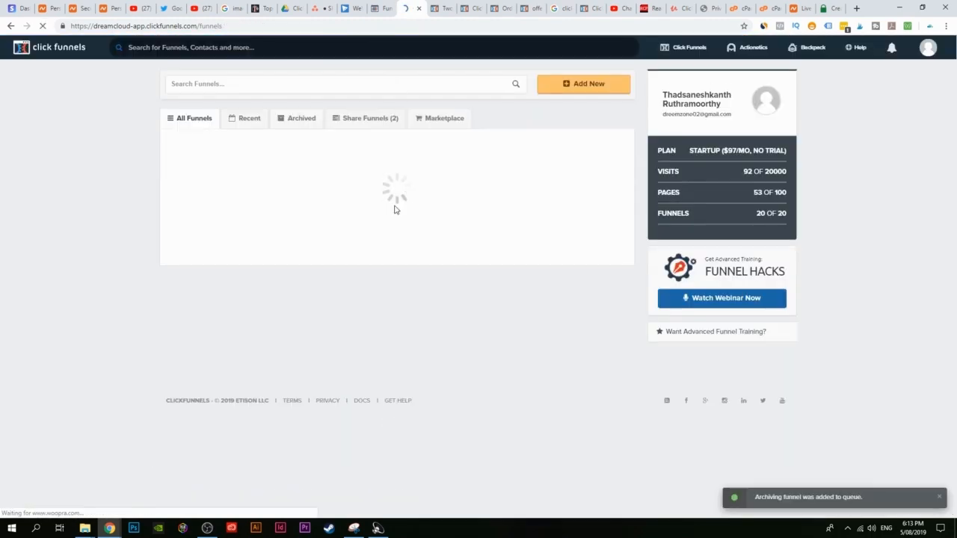
pyautogui.click(383, 9)
pyautogui.scroll(-2, 338, 229)
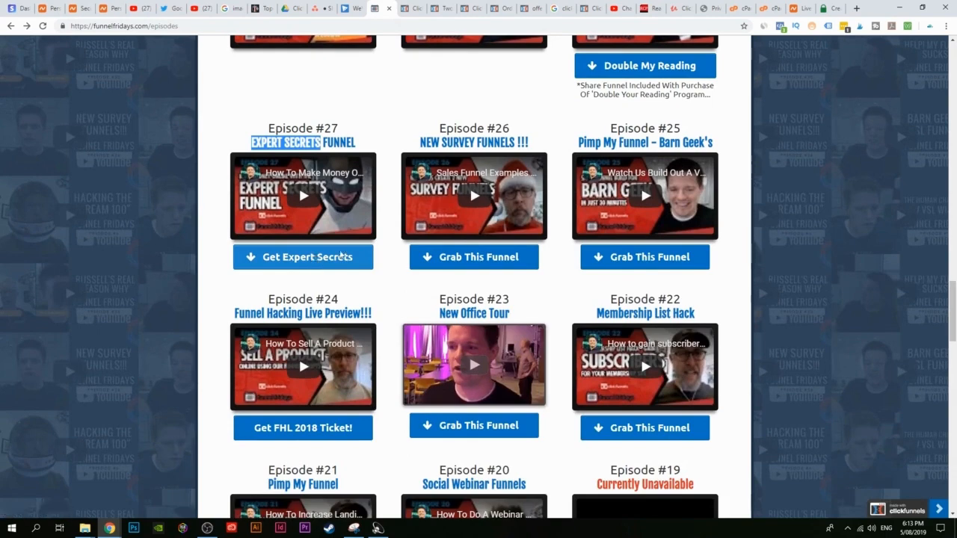
# Step: Open the Expert Secrets free book offer from Episode #27 and scroll through the page
pyautogui.click(315, 258)
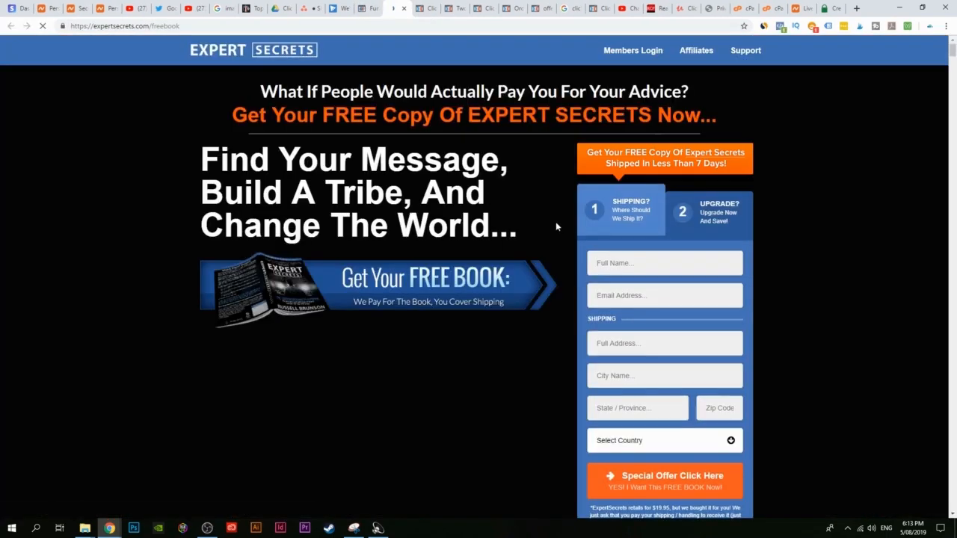
pyautogui.scroll(-2, 442, 201)
pyautogui.scroll(2, 441, 199)
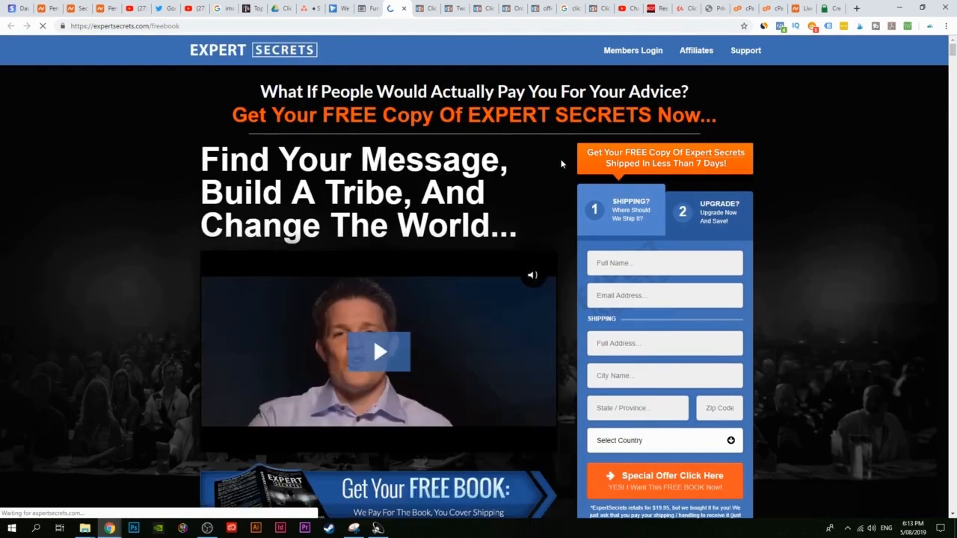
pyautogui.scroll(-1, 557, 161)
pyautogui.scroll(2, 524, 267)
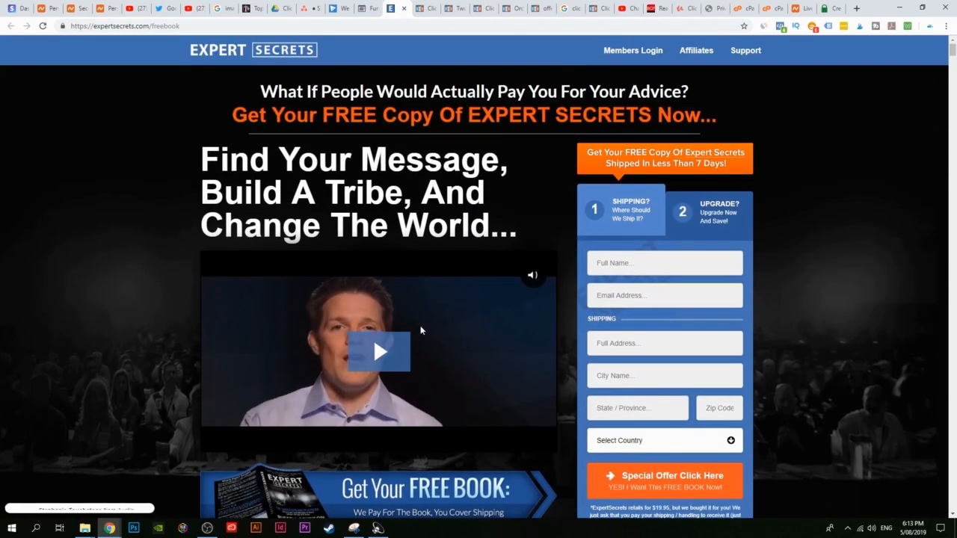
pyautogui.scroll(-2, 641, 250)
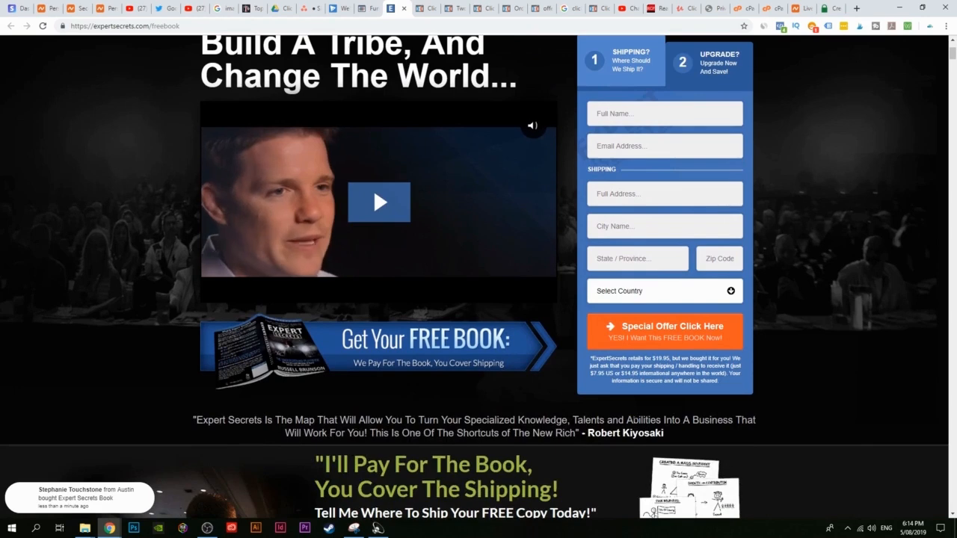
pyautogui.scroll(1, 708, 64)
pyautogui.scroll(2, 708, 65)
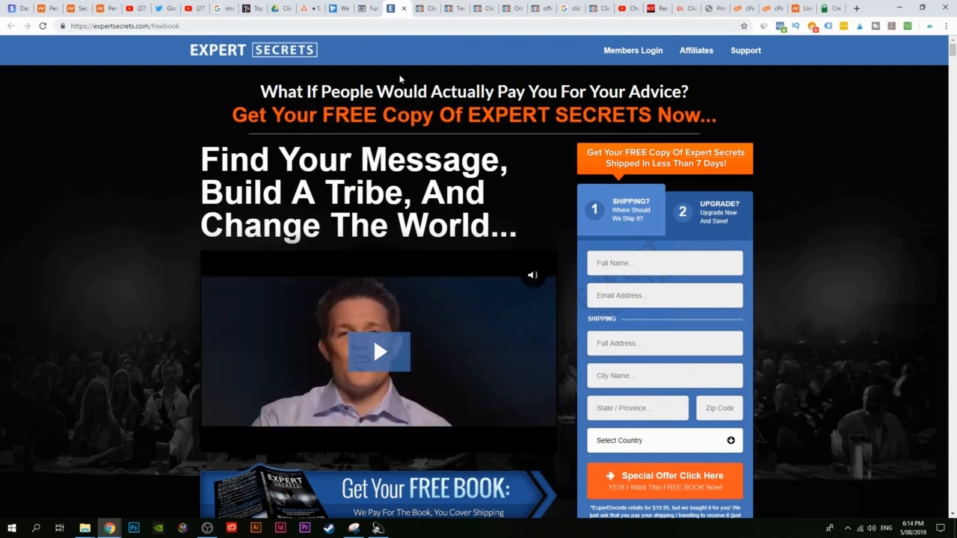
# Step: Close the Expert Secrets page and return to the Funnel Fridays episodes page
pyautogui.click(374, 4)
pyautogui.click(400, 6)
pyautogui.click(373, 4)
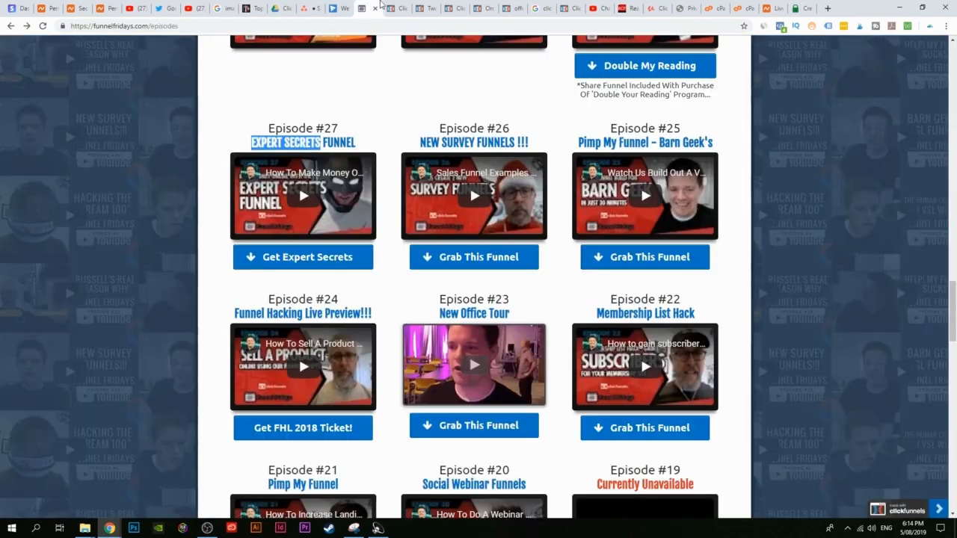
pyautogui.click(404, 5)
pyautogui.click(404, 5)
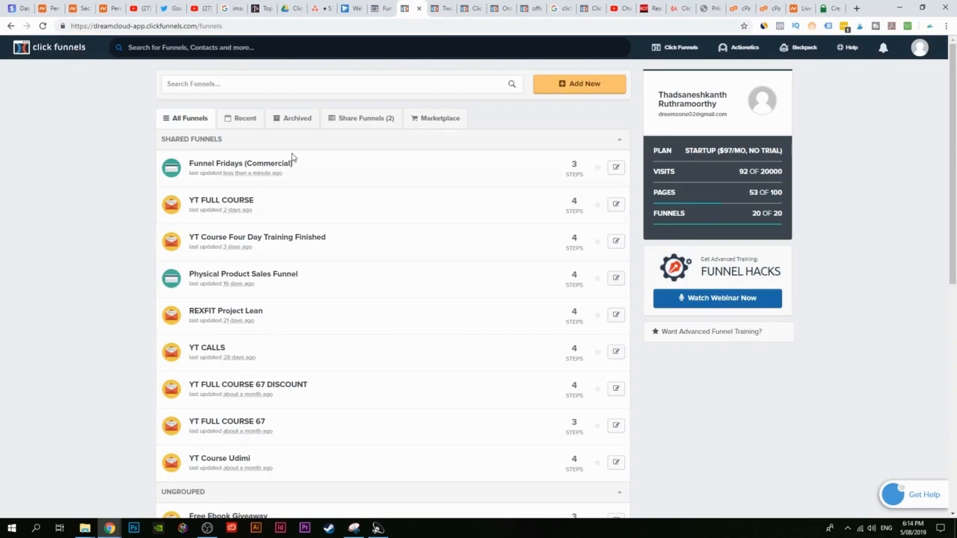
# Step: Back out of the Funnel Fridays (Commercial) error page to the ClickFunnels funnel list
pyautogui.click(227, 167)
pyautogui.click(385, 7)
pyautogui.click(404, 7)
pyautogui.click(5, 29)
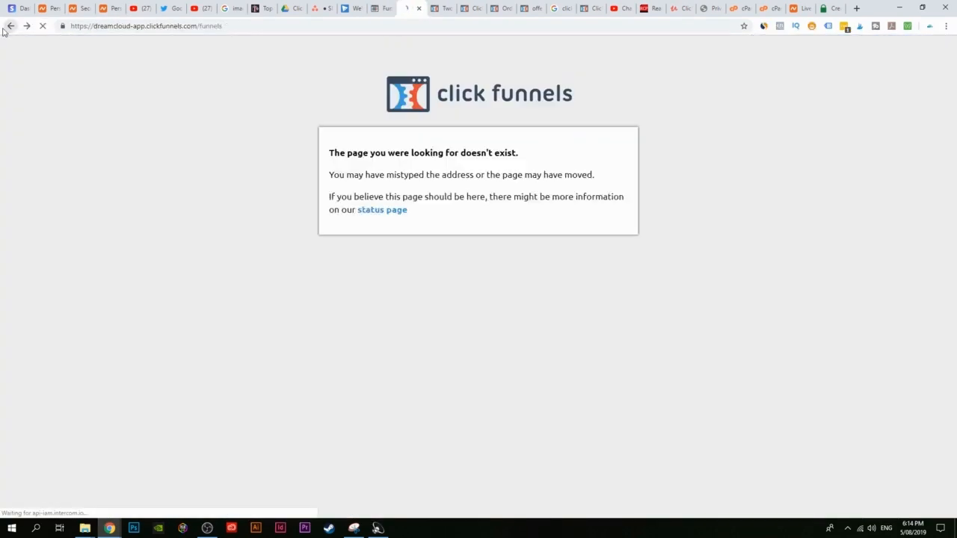
pyautogui.scroll(-1, 318, 236)
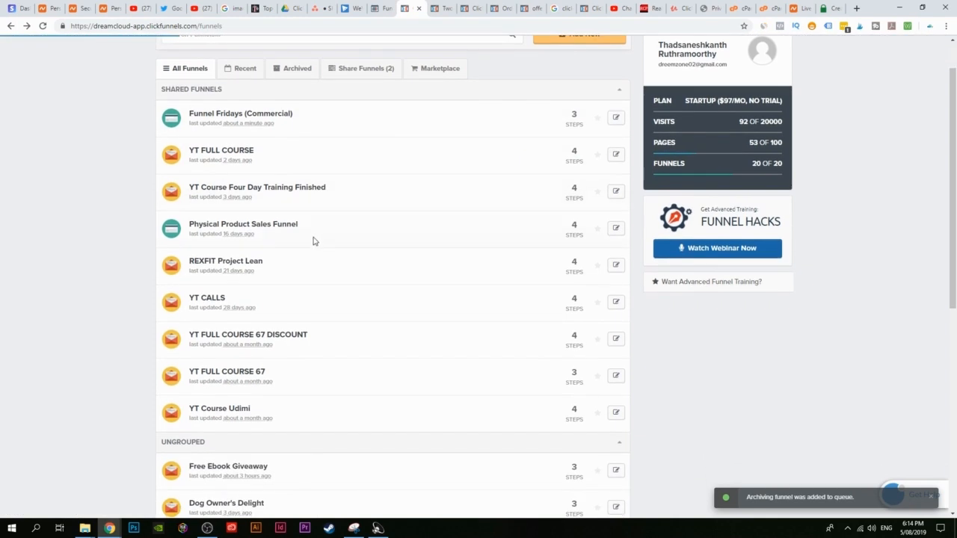
pyautogui.scroll(-3, 299, 257)
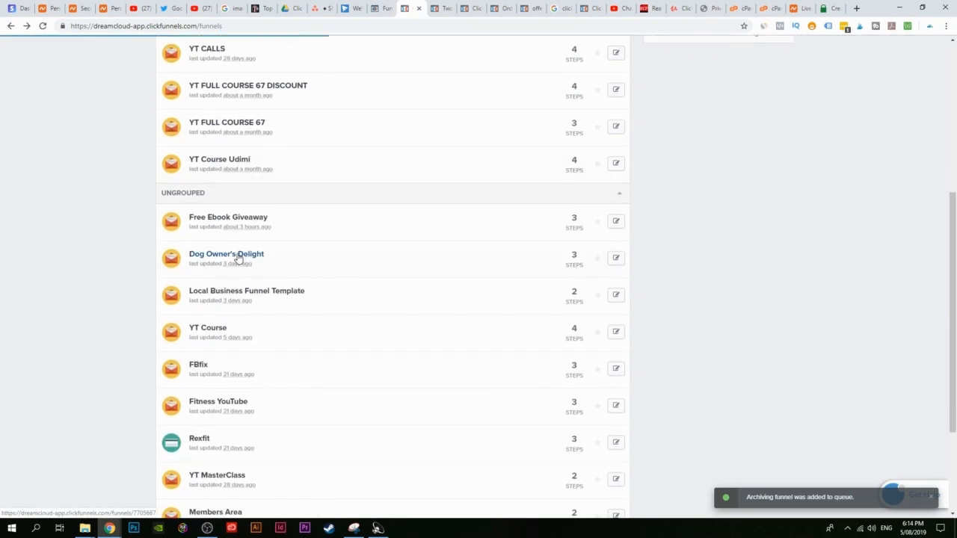
# Step: Open Dog Owner's Delight's settings and select its Share This Funnel URL
pyautogui.click(218, 258)
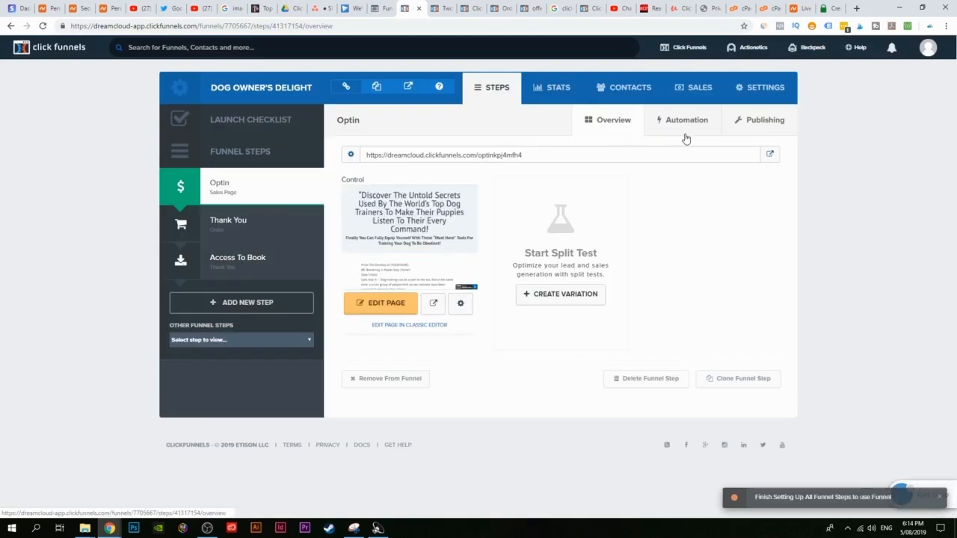
pyautogui.click(746, 94)
pyautogui.scroll(-2, 375, 320)
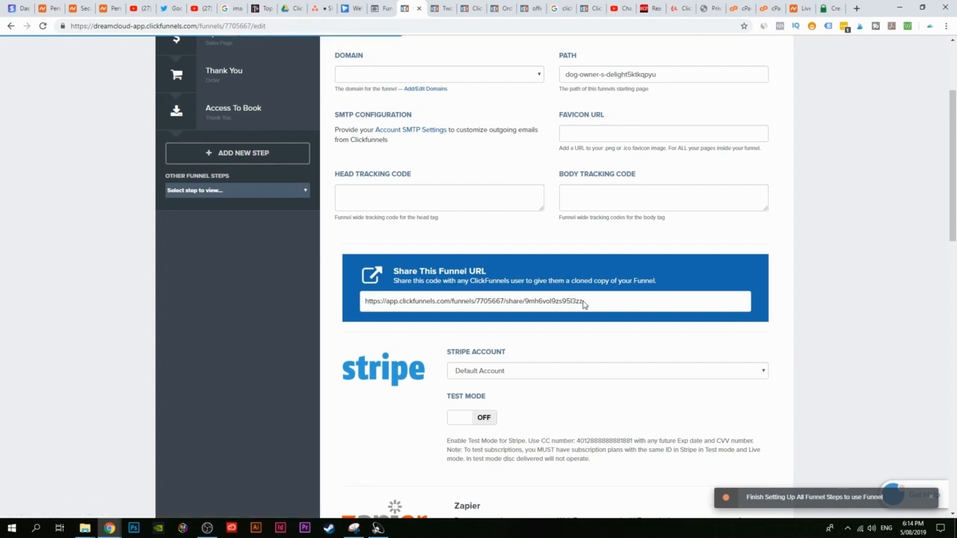
pyautogui.moveTo(555, 301); pyautogui.dragTo(388, 300)
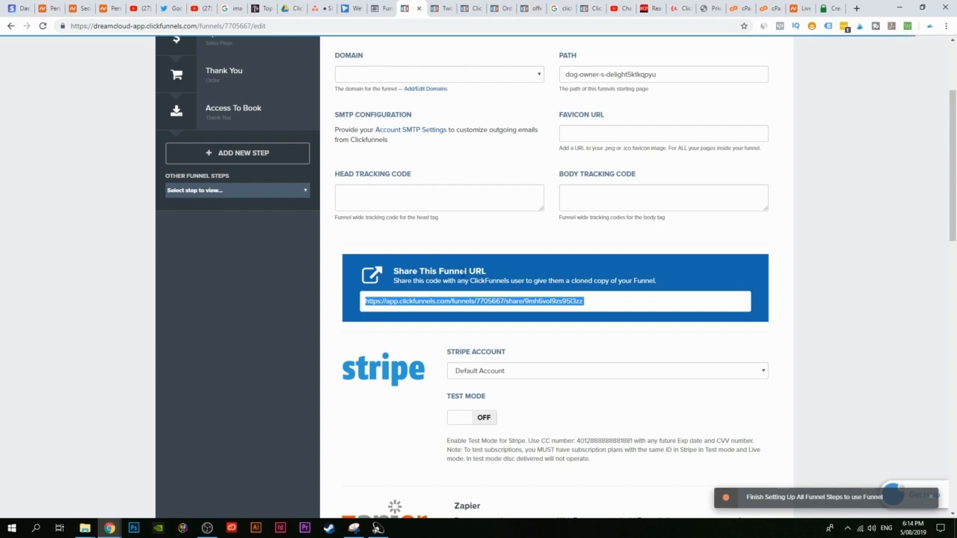
pyautogui.scroll(3, 661, 201)
pyautogui.scroll(-2, 568, 274)
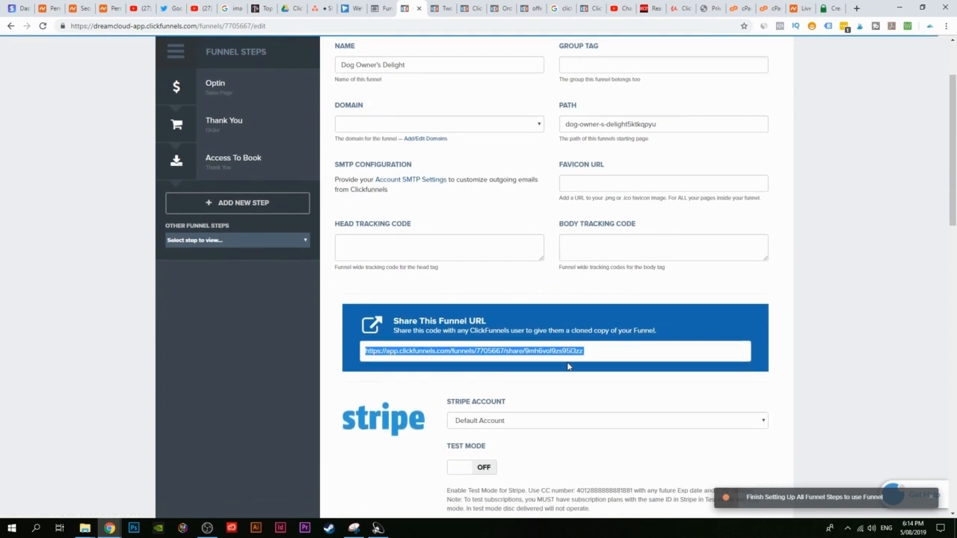
# Step: On Google, change the 'funnel friday' query to 'clickfunnels shared funnels' and browse the results
pyautogui.click(567, 7)
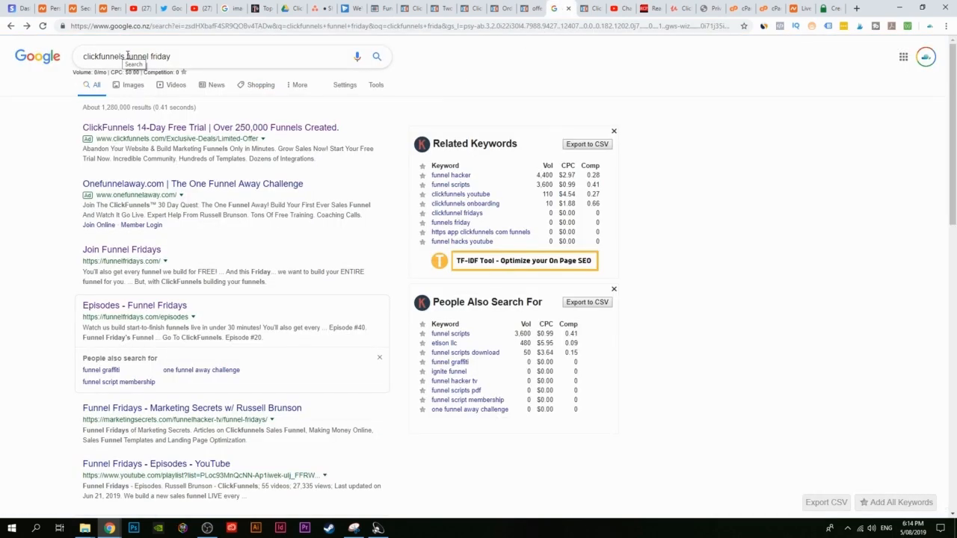
pyautogui.moveTo(127, 56); pyautogui.dragTo(279, 63)
pyautogui.write('shared funnels')
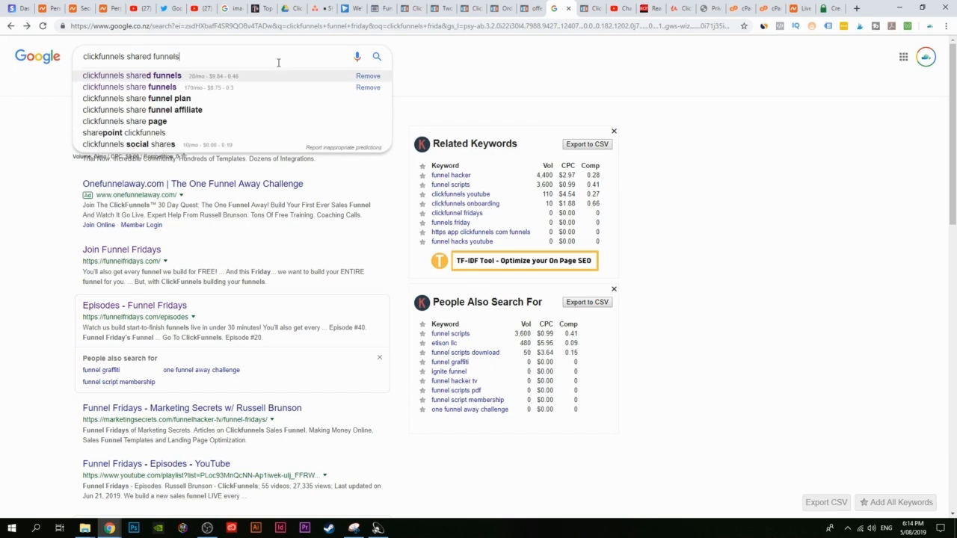
pyautogui.press('Return')
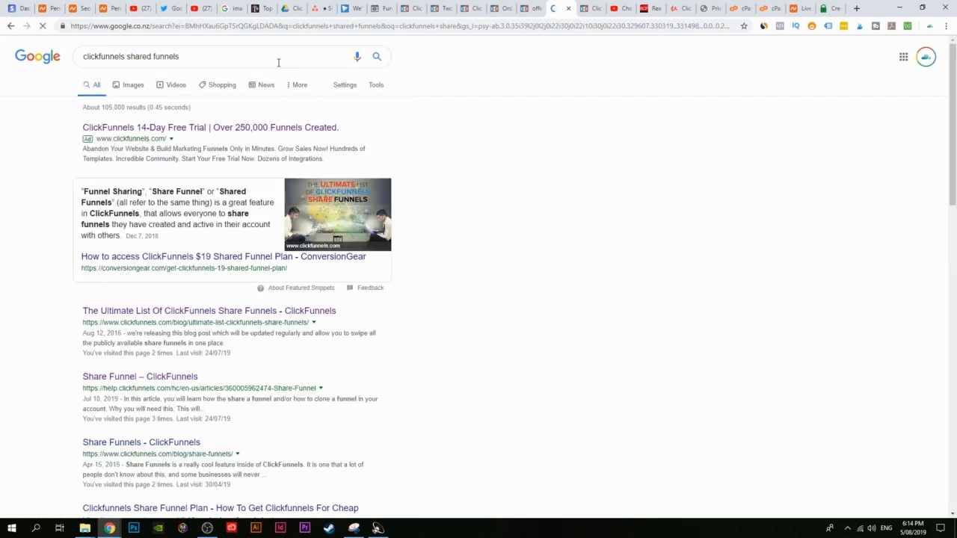
pyautogui.scroll(-3, 182, 109)
pyautogui.scroll(-8, 90, 351)
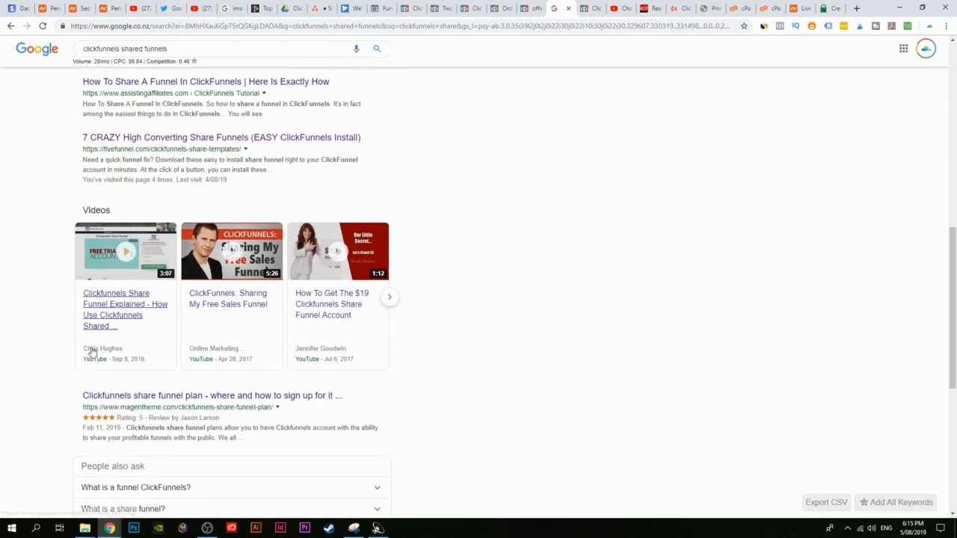
pyautogui.scroll(5, 138, 374)
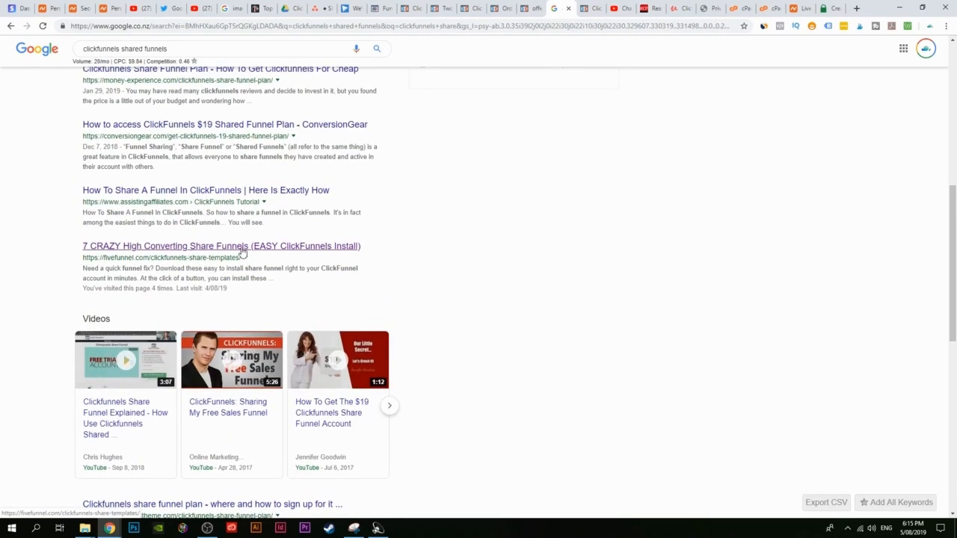
pyautogui.scroll(4, 209, 253)
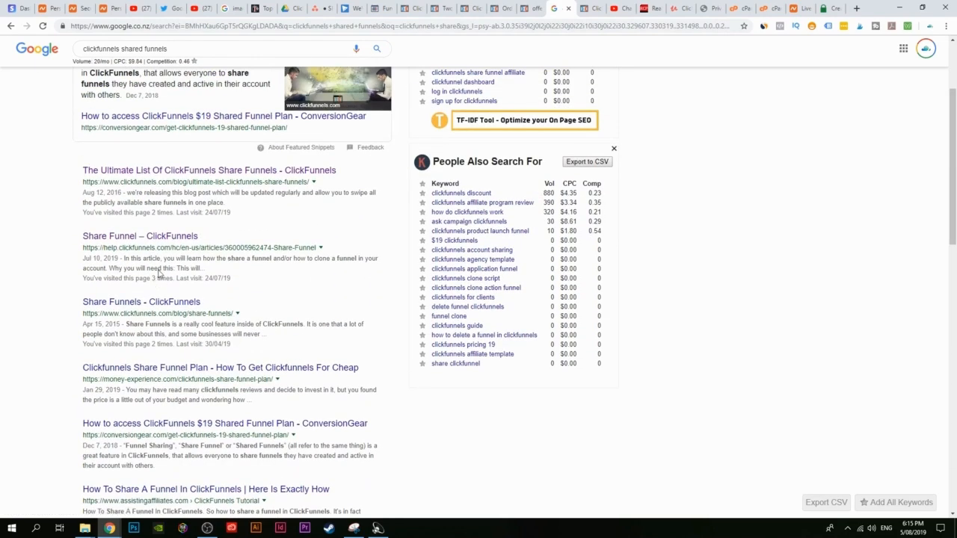
pyautogui.scroll(-7, 295, 247)
pyautogui.scroll(3, 286, 265)
pyautogui.scroll(8, 432, 329)
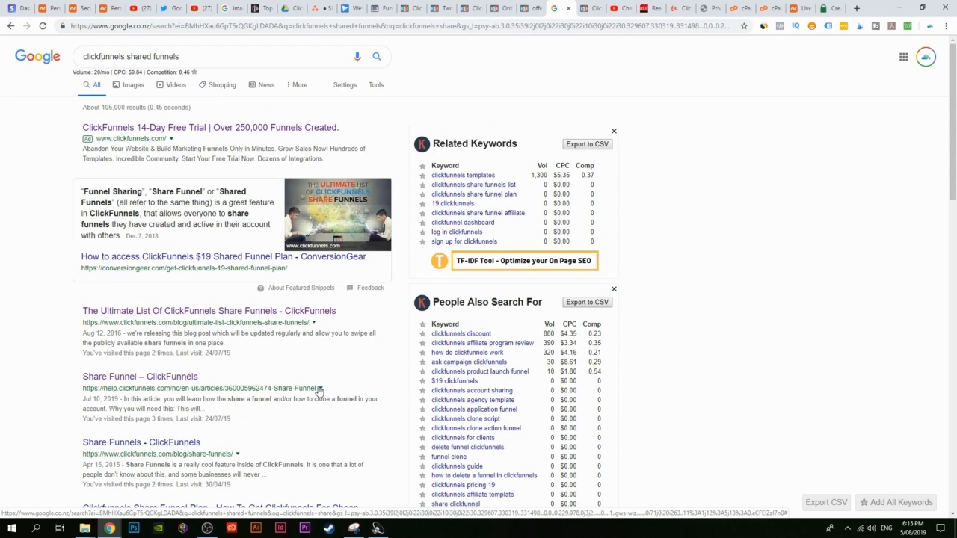
pyautogui.click(207, 528)
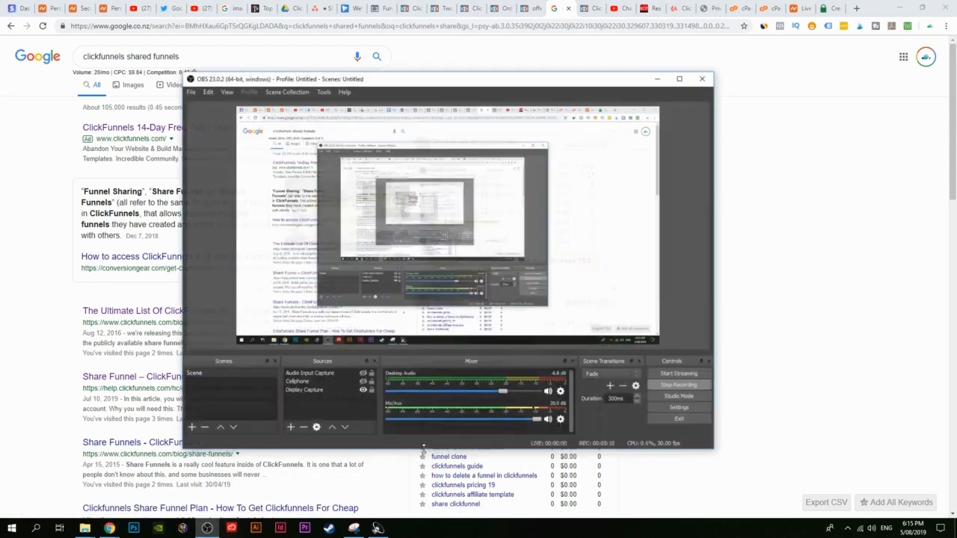